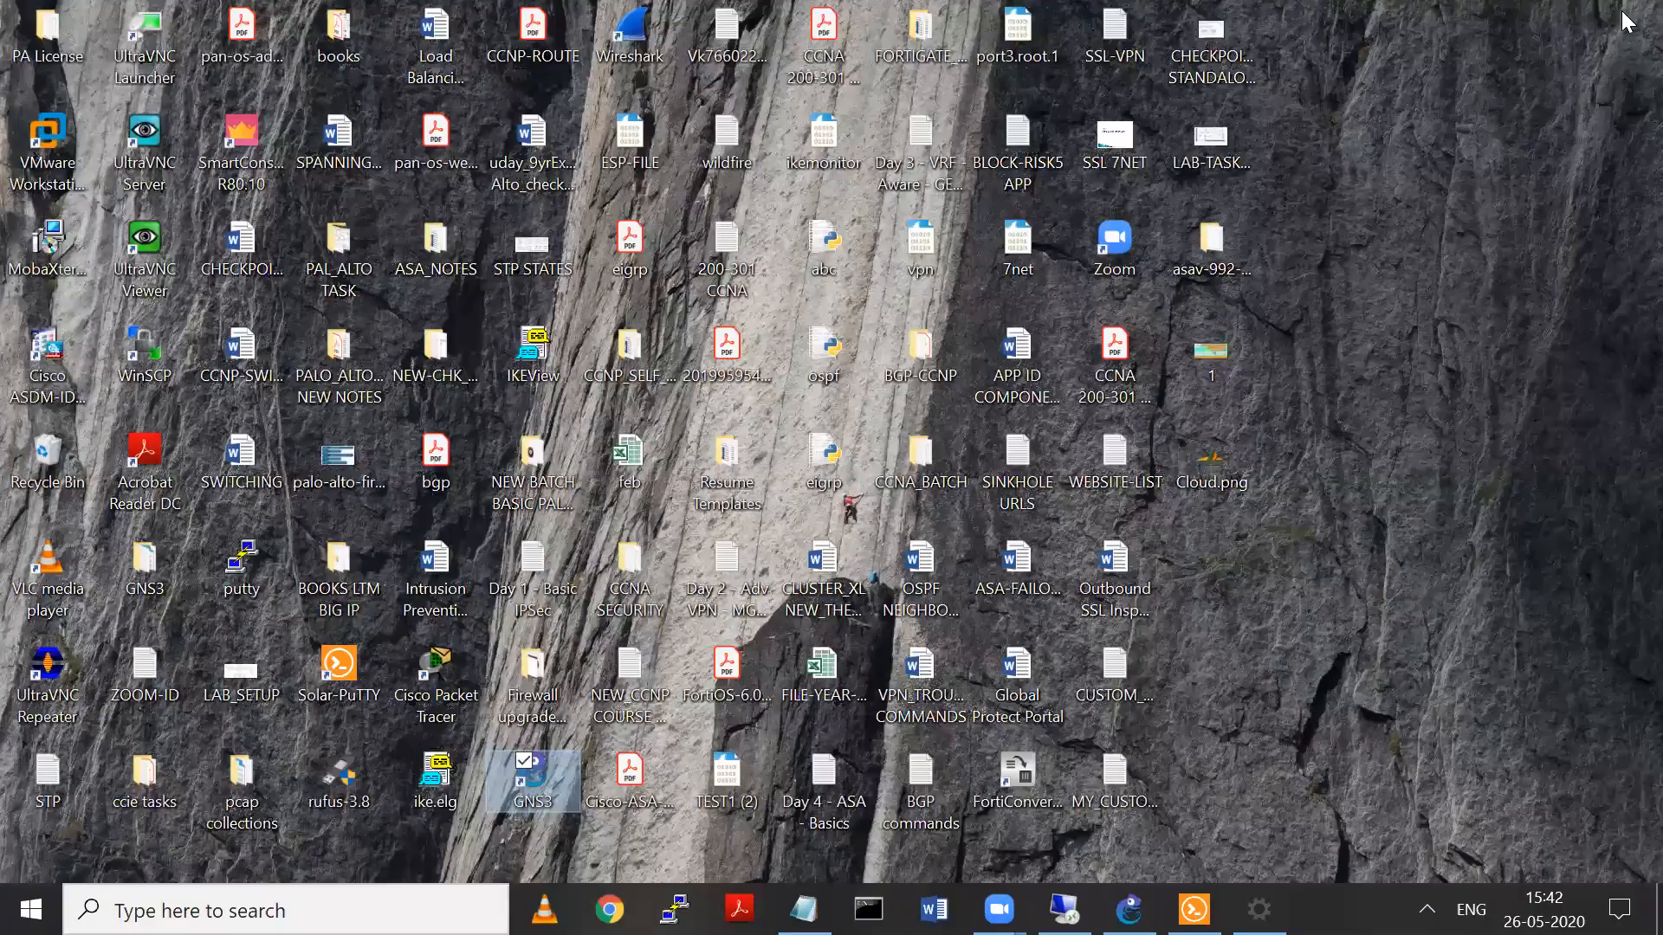
Switch to the remote desktop session showing the EVE lab topology
left_click(1065, 910)
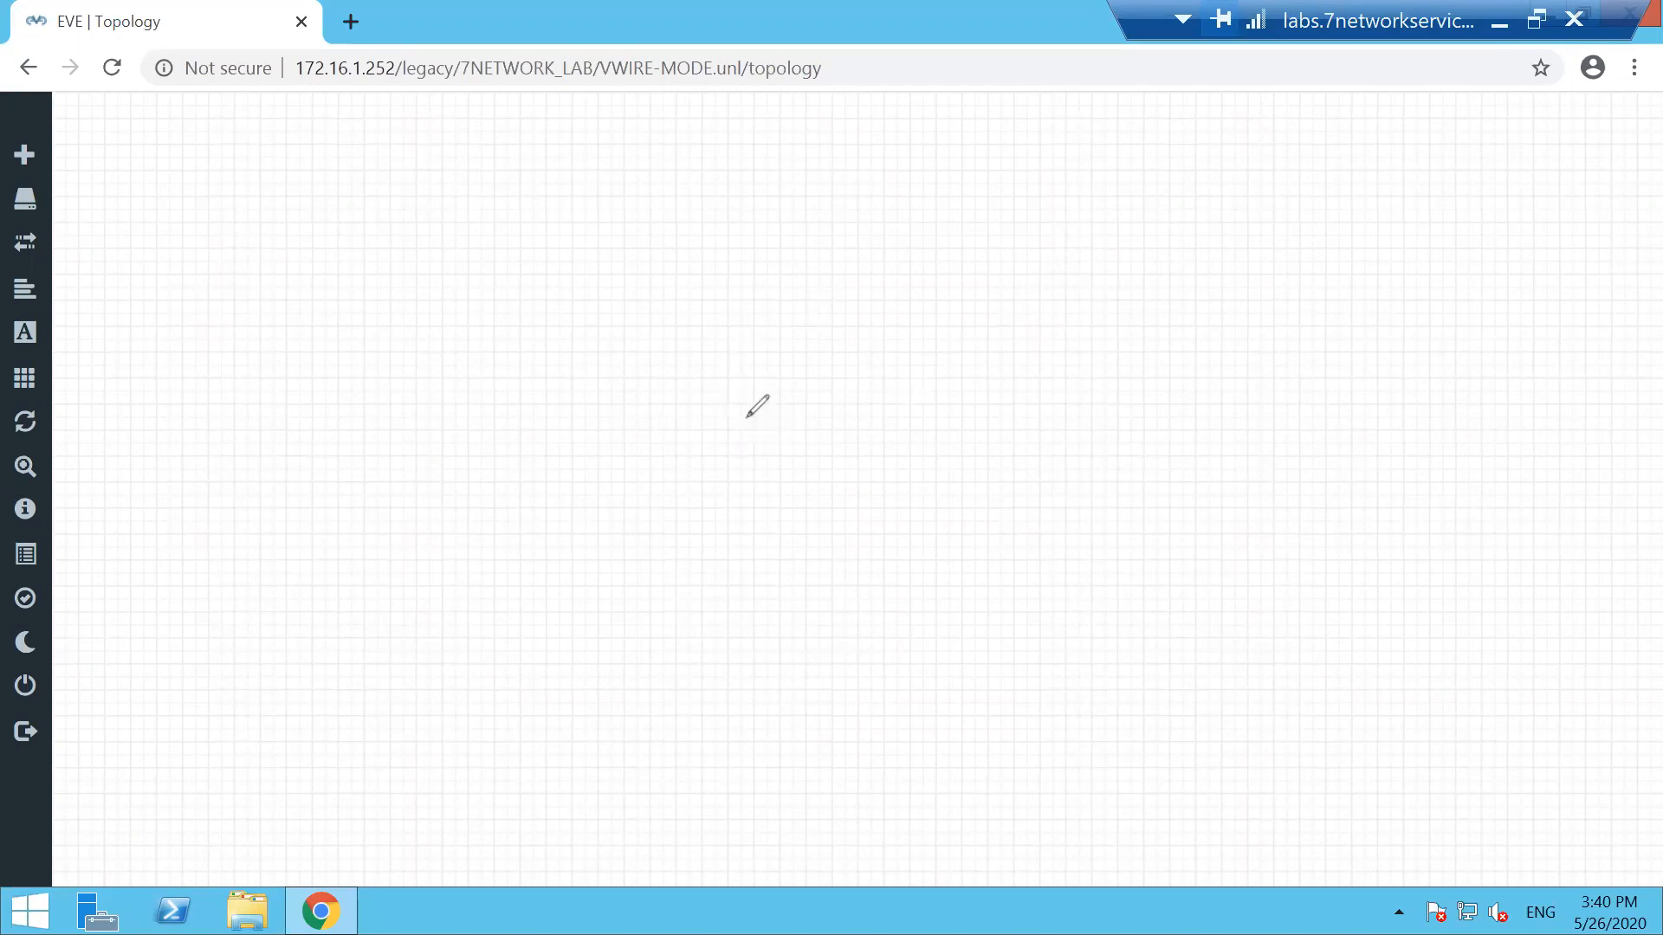
Sketch a firewall box on the blank topology, linked to circled router R1 above and circled router R2 below
mouse_move(747, 420)
left_mouse_down()
mouse_move(755, 509)
mouse_move(964, 395)
left_mouse_up()
mouse_move(757, 508)
left_mouse_down()
mouse_move(759, 533)
mouse_move(987, 508)
left_mouse_up()
left_click_drag(965, 396, 987, 507)
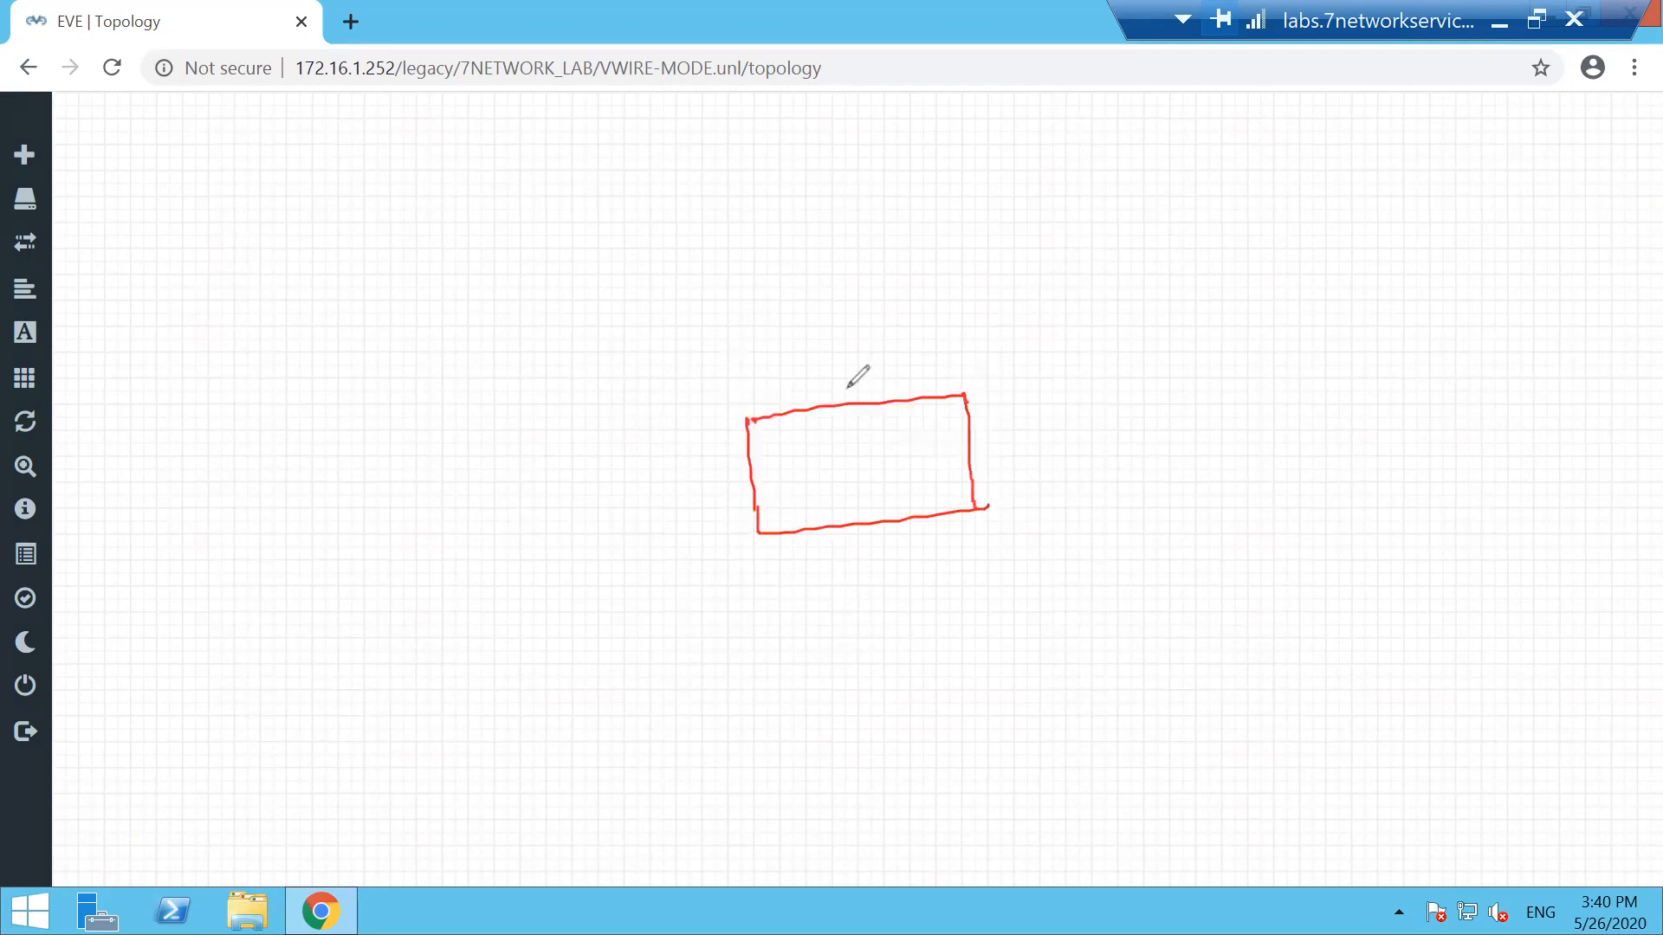
left_click_drag(827, 200, 856, 402)
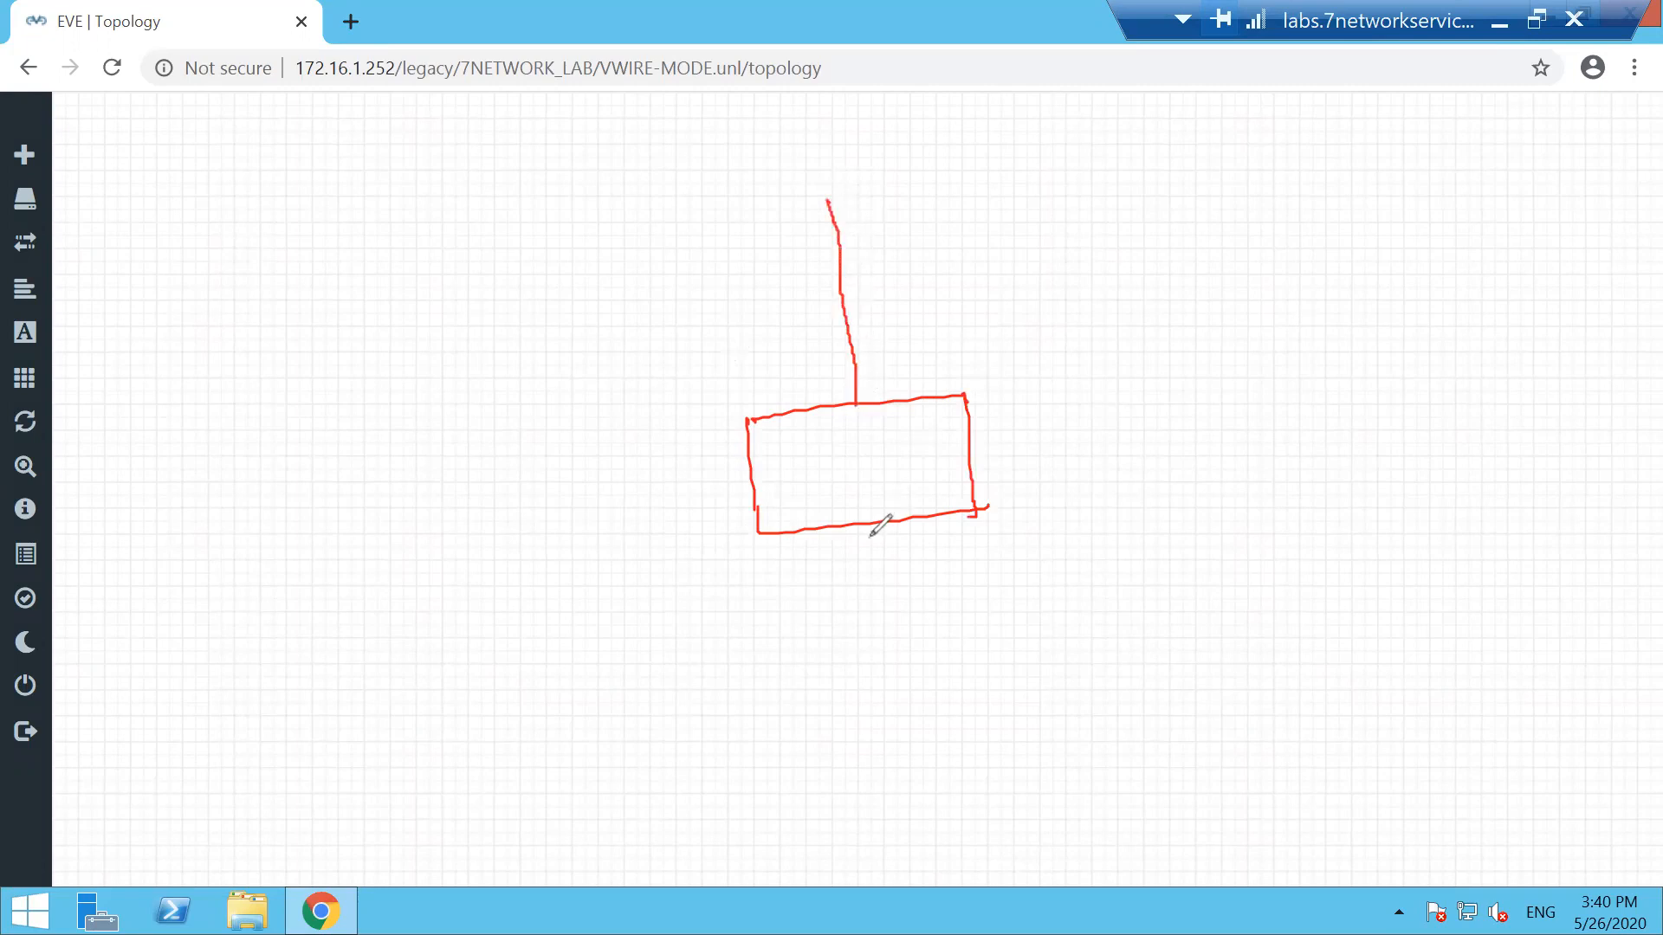
mouse_move(868, 528)
left_mouse_down()
mouse_move(885, 704)
mouse_move(878, 690)
mouse_move(933, 759)
mouse_move(861, 755)
mouse_move(928, 725)
left_mouse_up()
left_click(907, 728)
mouse_move(793, 206)
left_mouse_down()
mouse_move(812, 125)
mouse_move(856, 193)
mouse_move(793, 184)
mouse_move(829, 188)
left_mouse_up()
left_click_drag(833, 178, 835, 192)
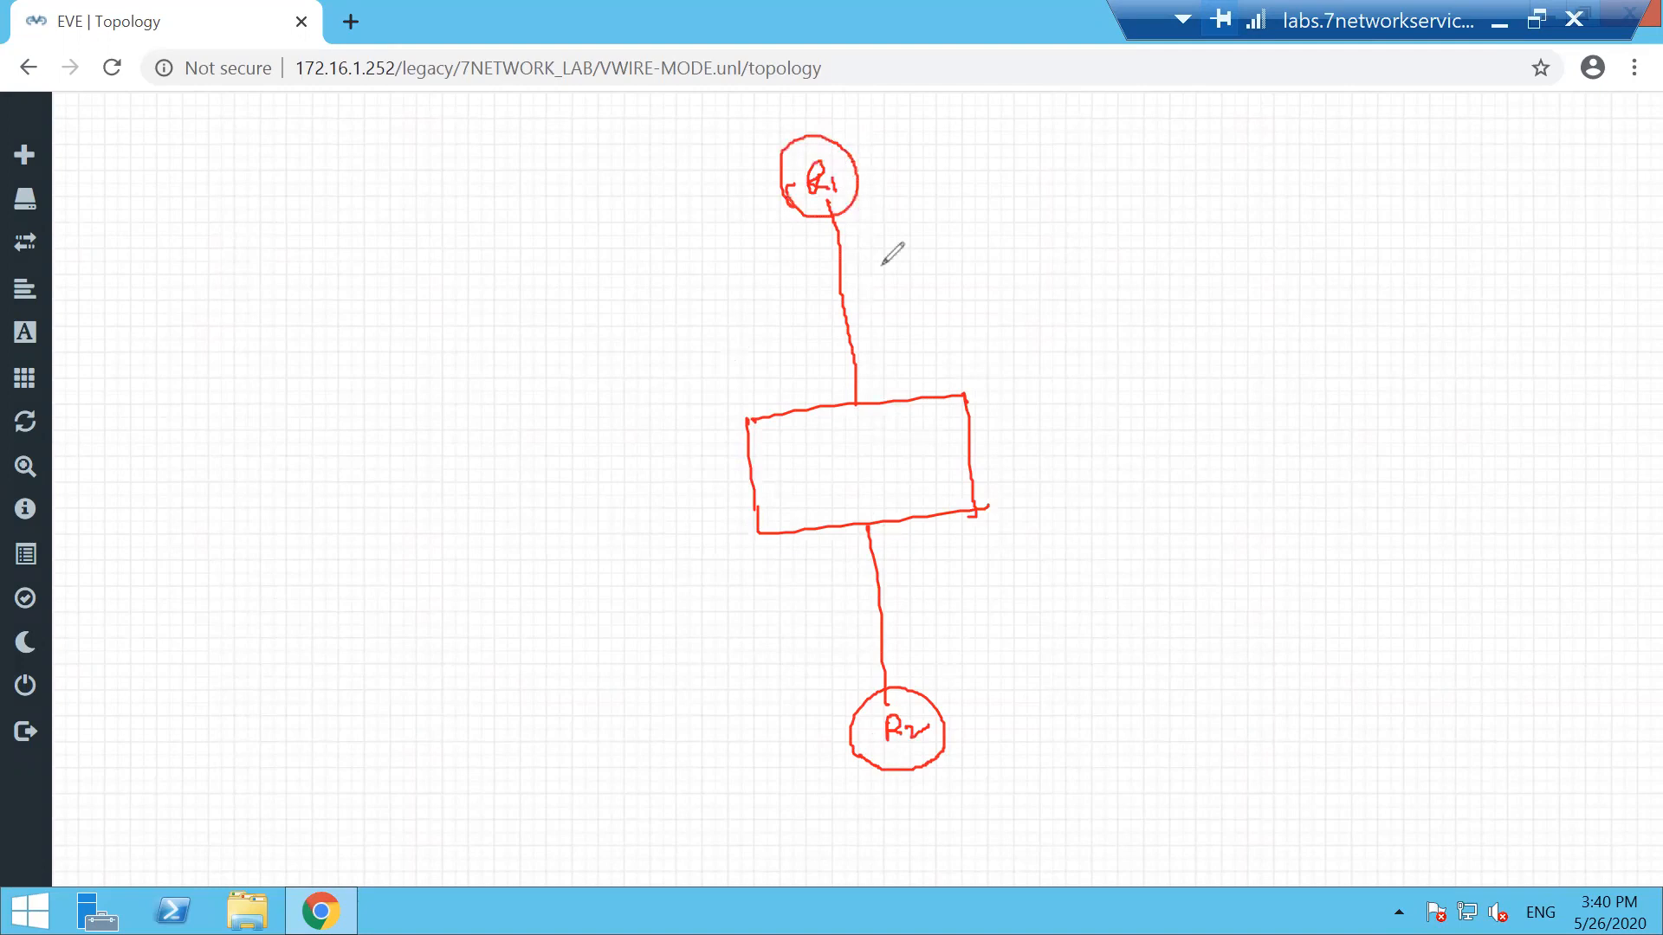
Label the sketched box PA and its two ports eth1 and eth2, circling both labels and joining them with a line
mouse_move(836, 467)
left_mouse_down()
mouse_move(839, 444)
mouse_move(881, 465)
left_mouse_up()
left_click_drag(863, 457, 879, 457)
mouse_move(858, 378)
left_mouse_down()
mouse_move(837, 397)
mouse_move(950, 362)
mouse_move(953, 381)
left_mouse_up()
mouse_move(901, 554)
left_mouse_down()
mouse_move(955, 563)
mouse_move(1002, 543)
left_mouse_up()
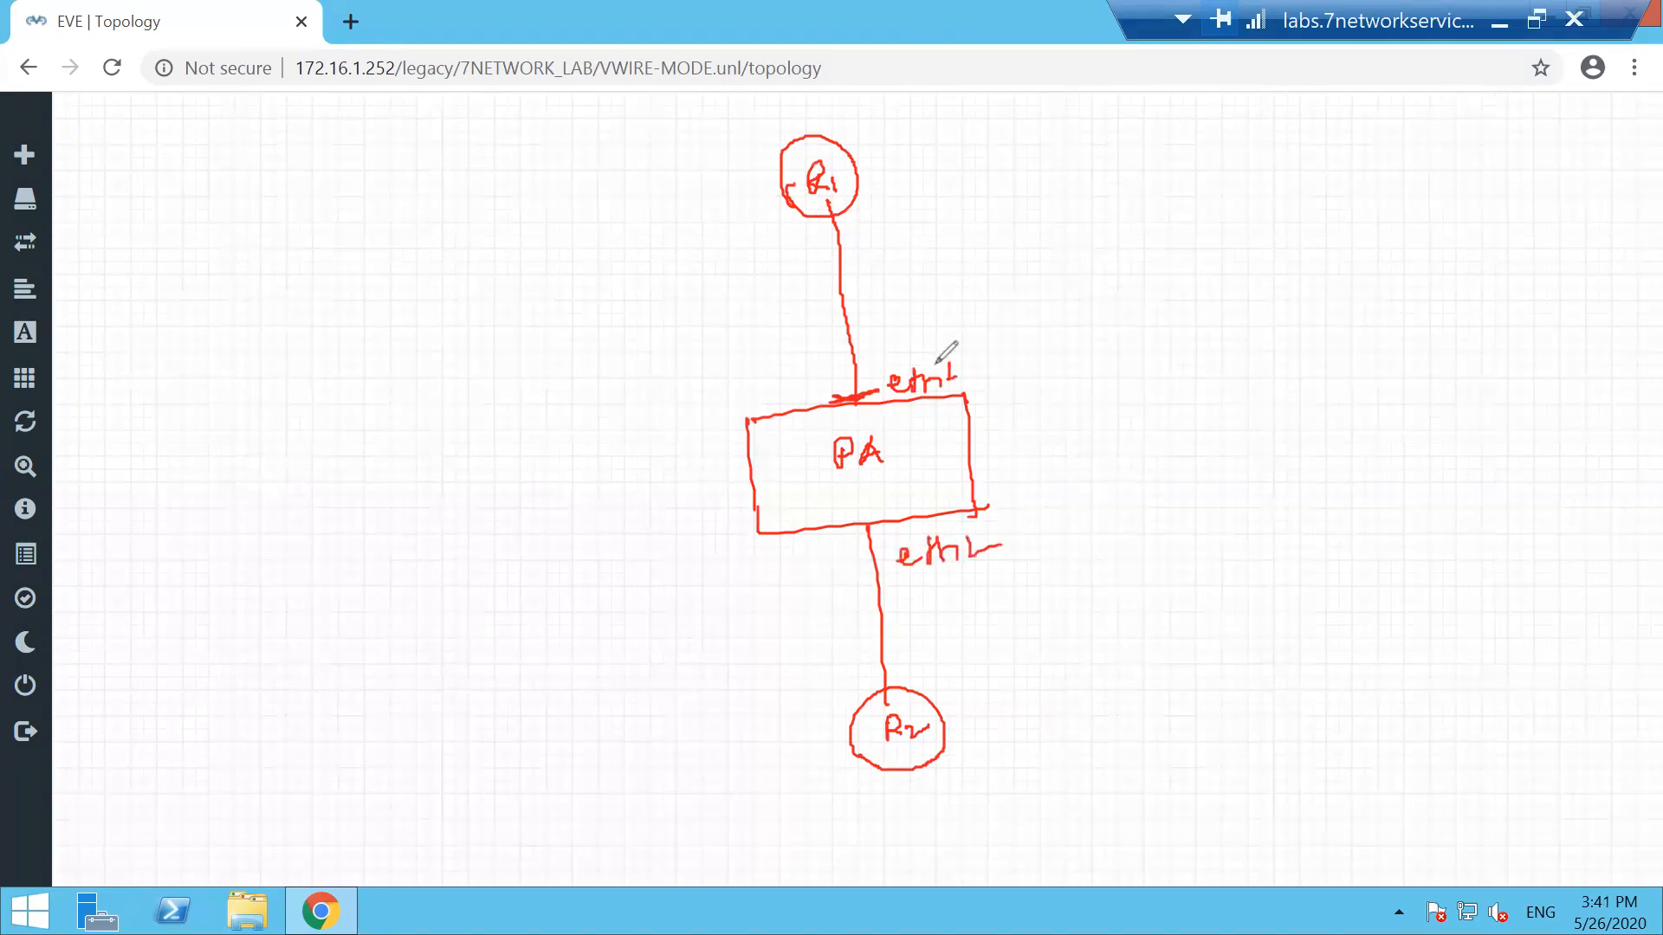
left_click_drag(944, 371, 951, 385)
mouse_move(801, 387)
left_mouse_down()
mouse_move(995, 345)
mouse_move(957, 375)
mouse_move(858, 398)
left_mouse_up()
left_click_drag(963, 536, 992, 544)
left_click_drag(974, 368, 1002, 554)
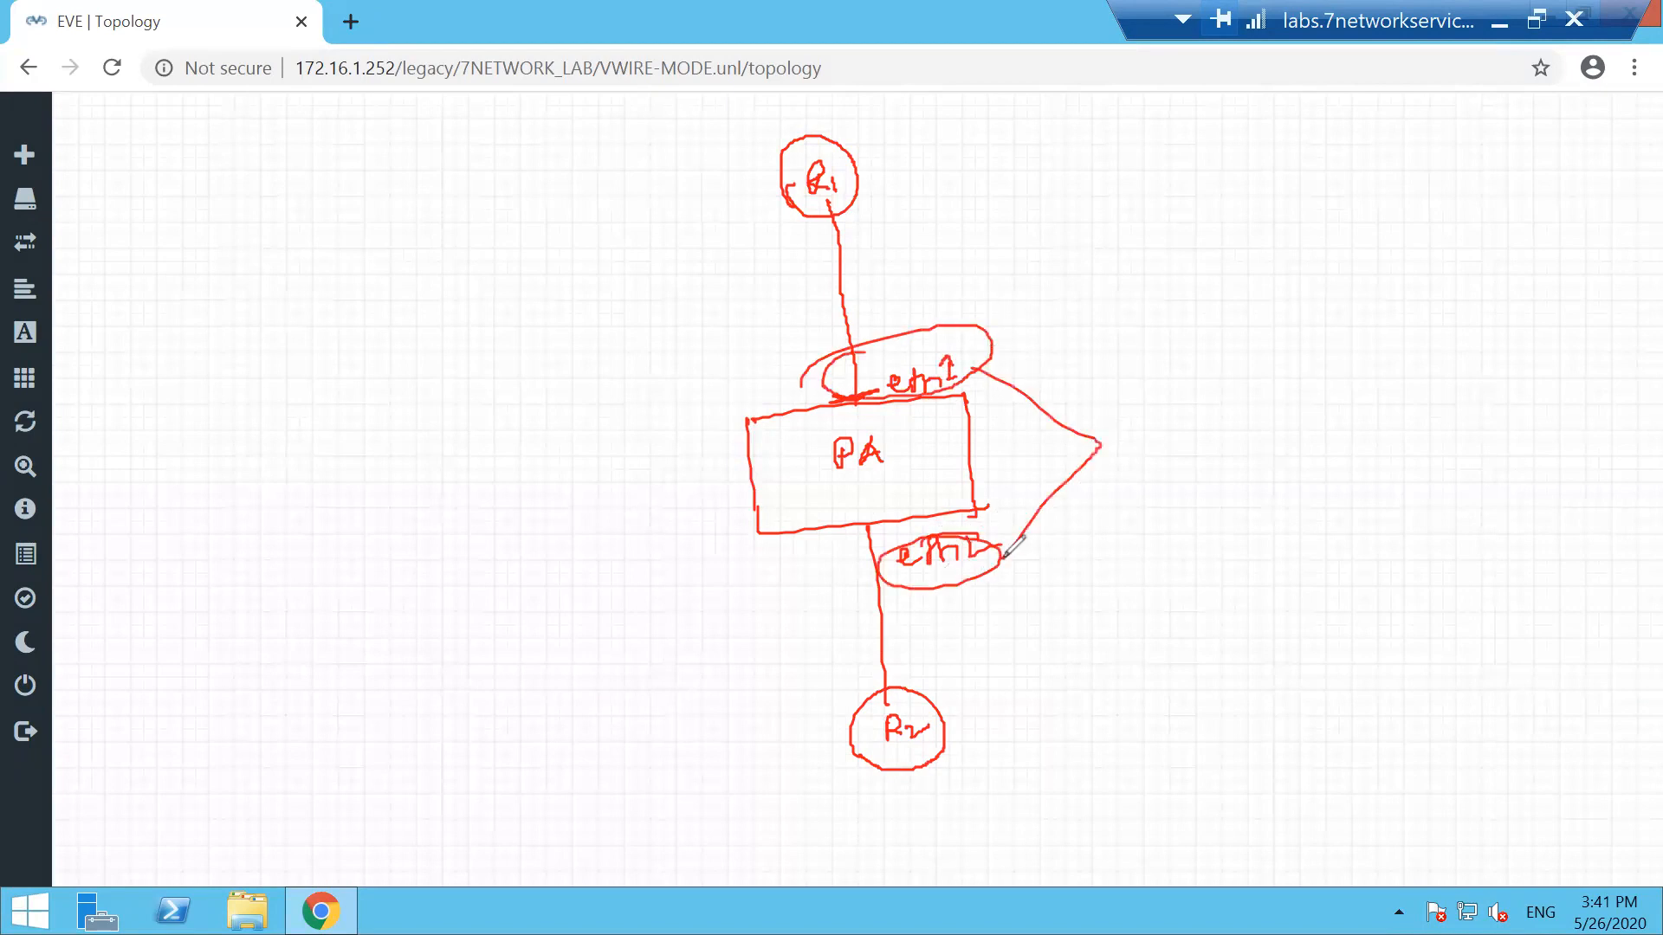
Write the address 10.1.1.2 beside router R2 and 10.1.1.1 beside router R1 on the sketch
left_click_drag(701, 698, 714, 733)
mouse_move(738, 689)
left_mouse_down()
mouse_move(770, 698)
mouse_move(840, 660)
left_mouse_up()
left_click(753, 686)
left_click(776, 676)
left_click(799, 668)
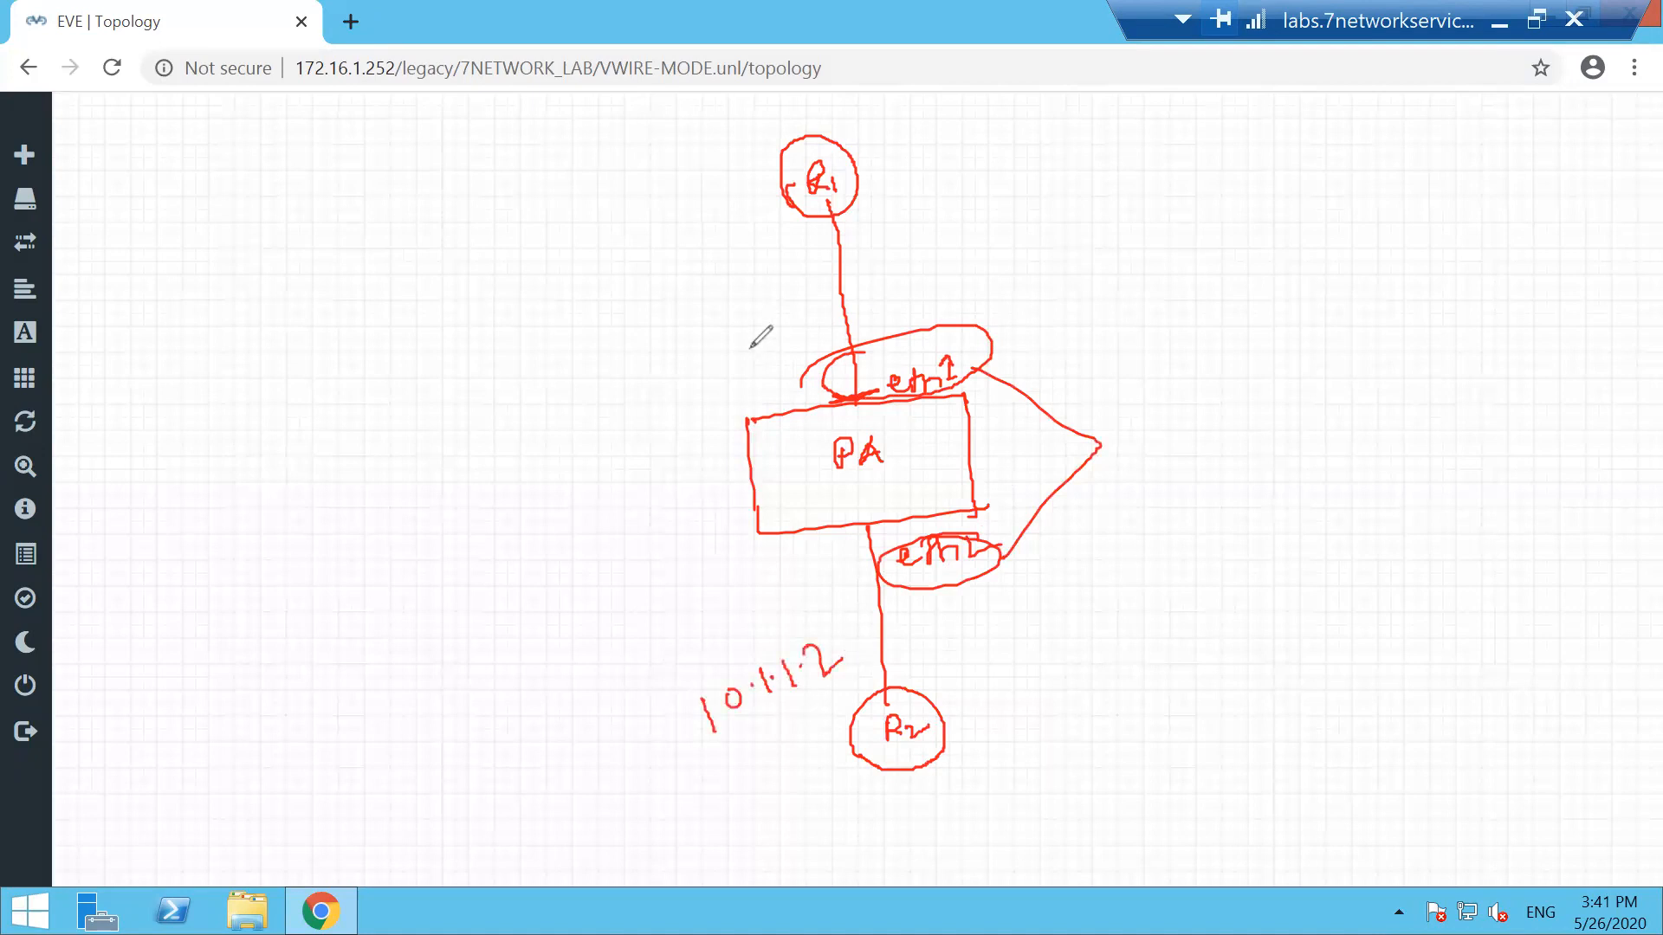
left_click_drag(690, 274, 701, 293)
left_click_drag(708, 267, 790, 260)
left_click(740, 260)
left_click(773, 256)
left_click(798, 252)
left_click_drag(808, 230, 816, 257)
Frame router R2 and draw long arrows for traffic running from R2 up to R1 and from R1 down to R2
mouse_move(827, 702)
left_mouse_down()
mouse_move(827, 795)
mouse_move(987, 662)
left_mouse_up()
left_click_drag(845, 790, 773, 790)
mouse_move(1081, 760)
left_mouse_down()
mouse_move(923, 139)
mouse_move(975, 178)
mouse_move(928, 164)
mouse_move(980, 172)
left_mouse_up()
left_click_drag(629, 234, 665, 673)
left_click_drag(621, 645, 664, 683)
left_click_drag(640, 656, 665, 672)
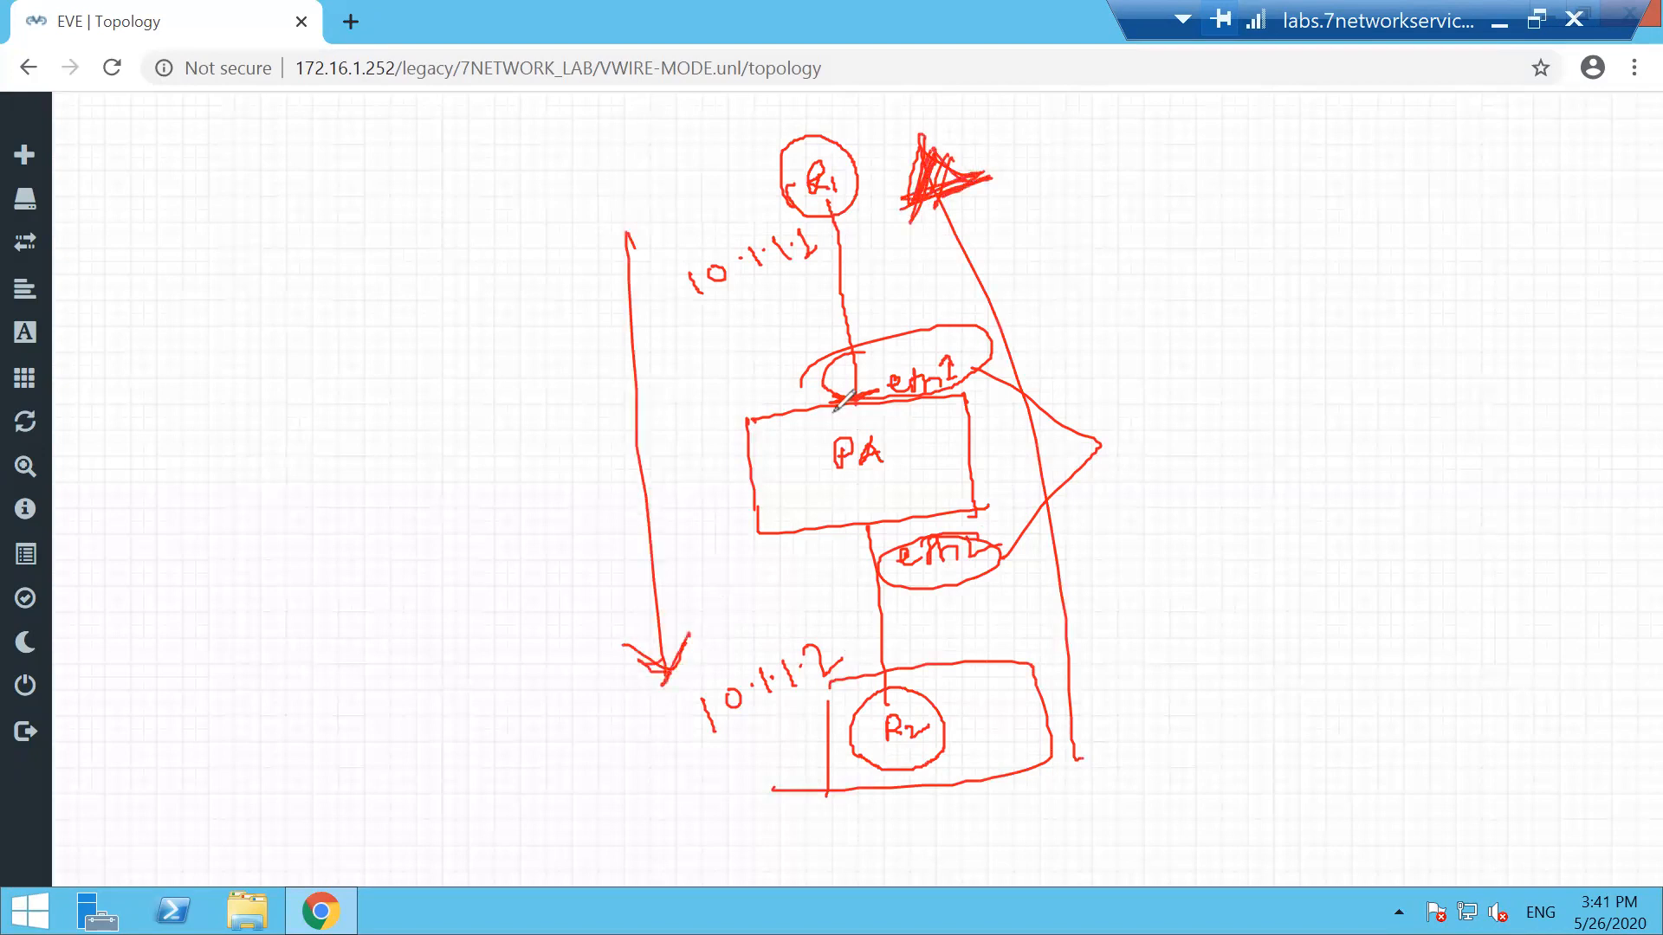
Circle the PA firewall and draw lines from eth1 and eth2 out to a separate handwritten label for each
mouse_move(892, 427)
left_mouse_down()
mouse_move(751, 483)
mouse_move(675, 485)
mouse_move(996, 407)
left_mouse_up()
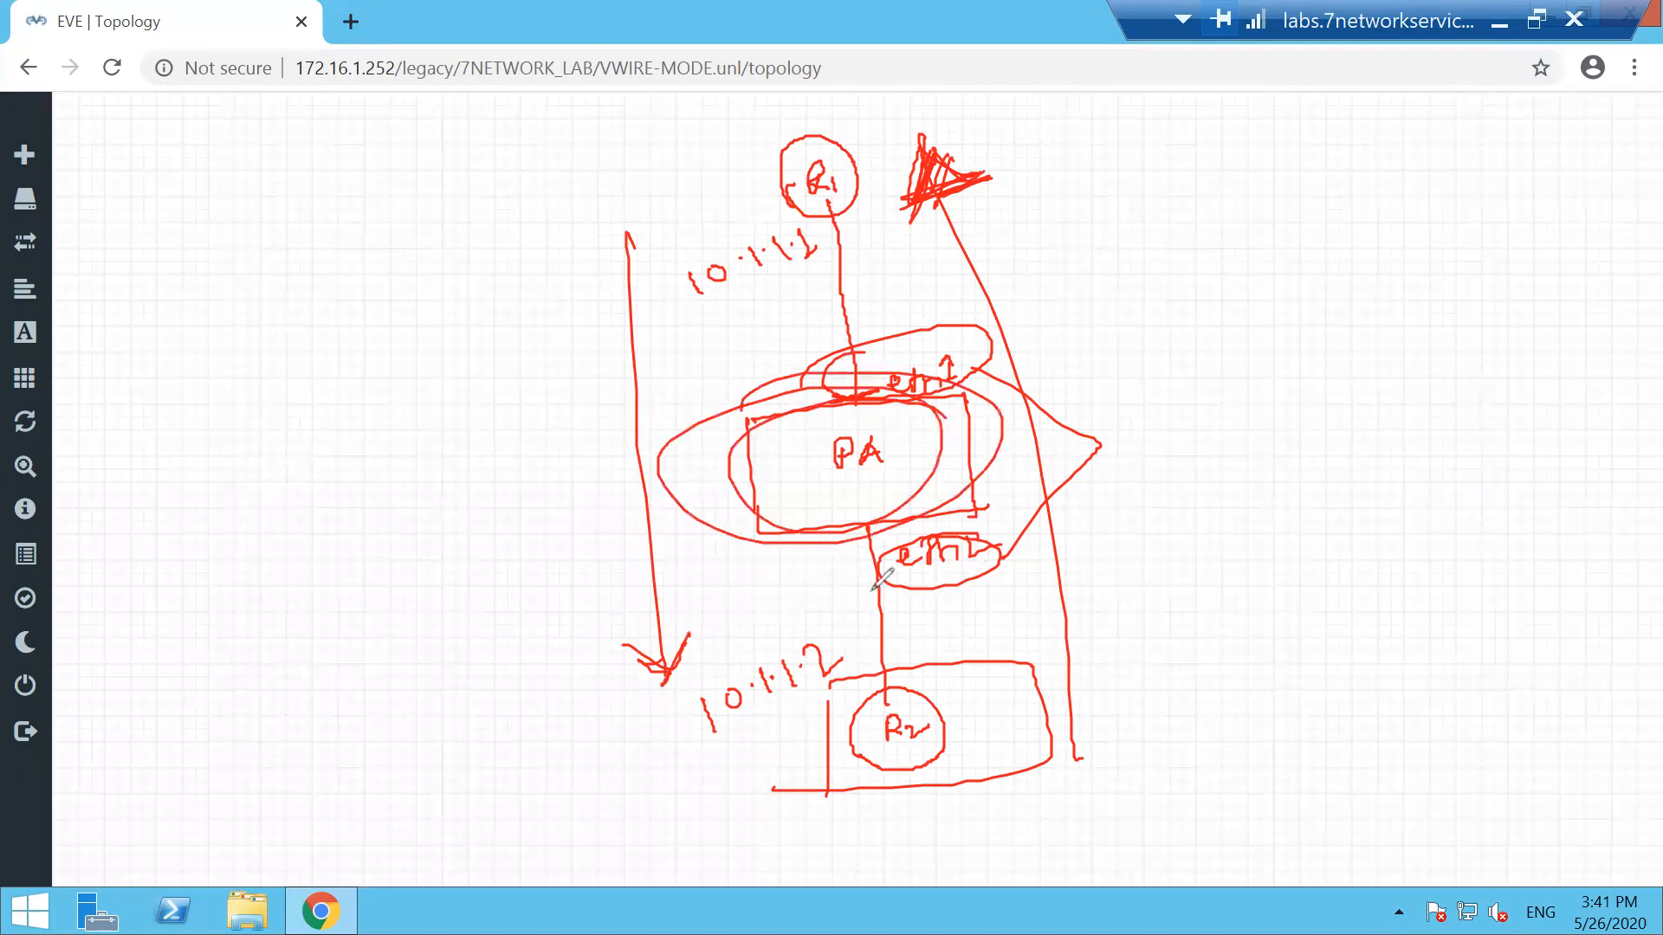
mouse_move(1018, 562)
left_mouse_down()
mouse_move(1334, 520)
mouse_move(1319, 544)
mouse_move(1408, 565)
left_mouse_up()
left_click_drag(1421, 535, 1466, 524)
left_click_drag(987, 374, 1334, 273)
left_click_drag(1278, 325, 1341, 299)
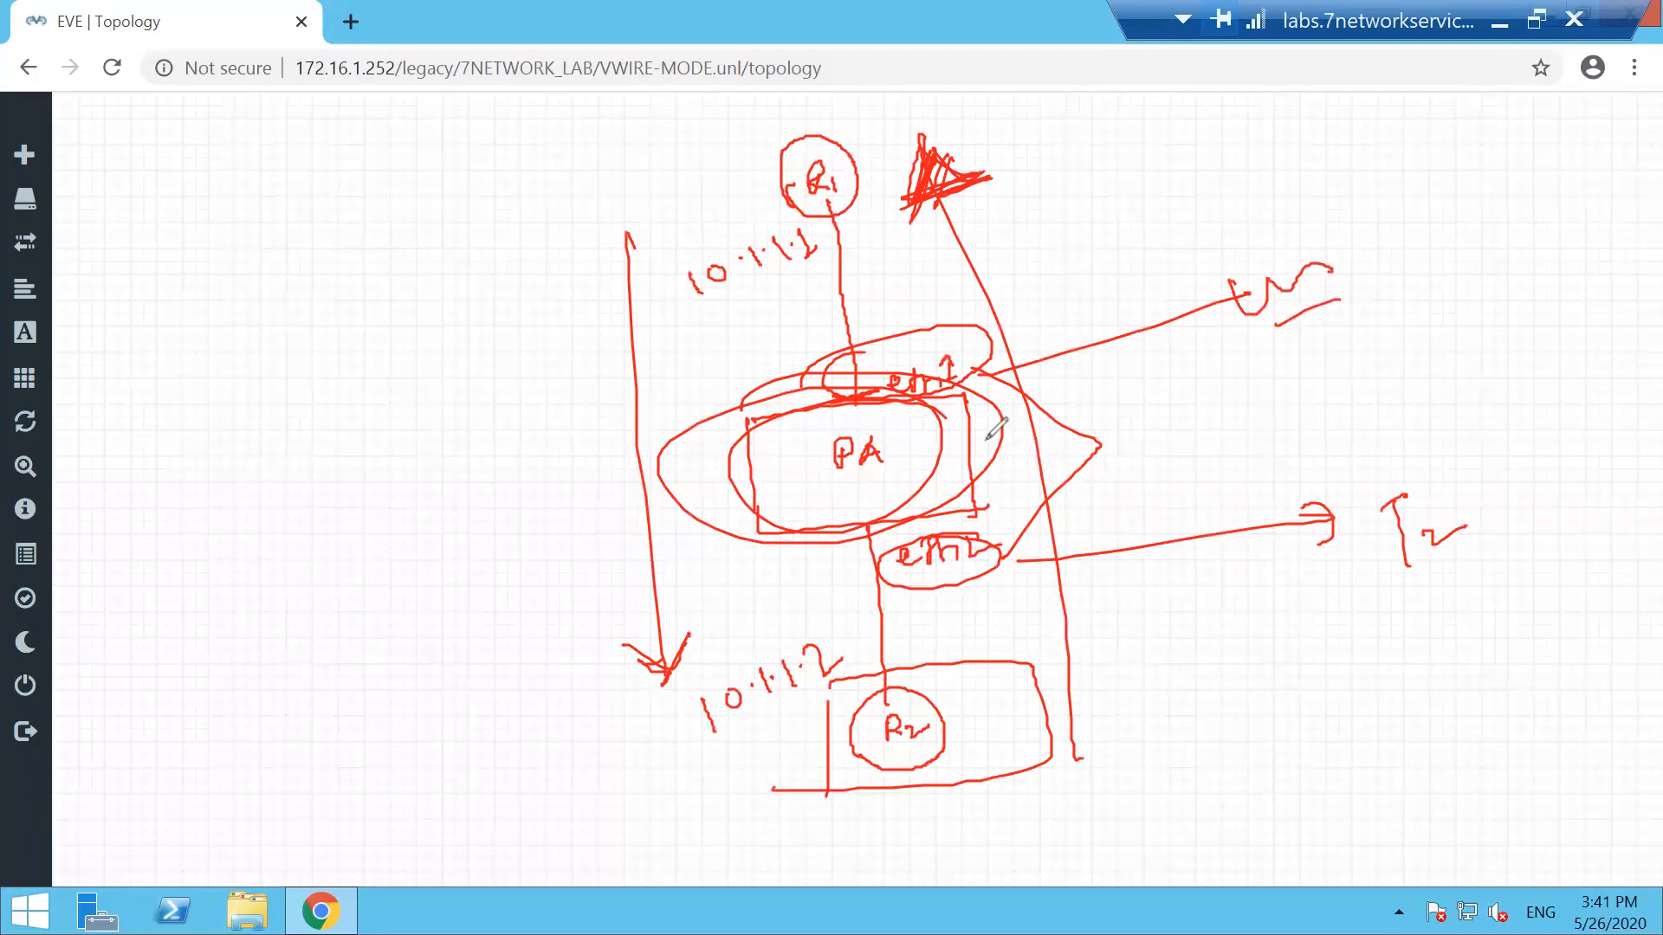
Annotate the firewall sketch with a circled and underlined "Transparent" label, and circle the firewall again
left_click_drag(680, 429, 641, 396)
left_click_drag(248, 530, 299, 501)
mouse_move(275, 513)
left_mouse_down()
mouse_move(293, 595)
mouse_move(594, 394)
mouse_move(212, 583)
mouse_move(635, 424)
left_mouse_up()
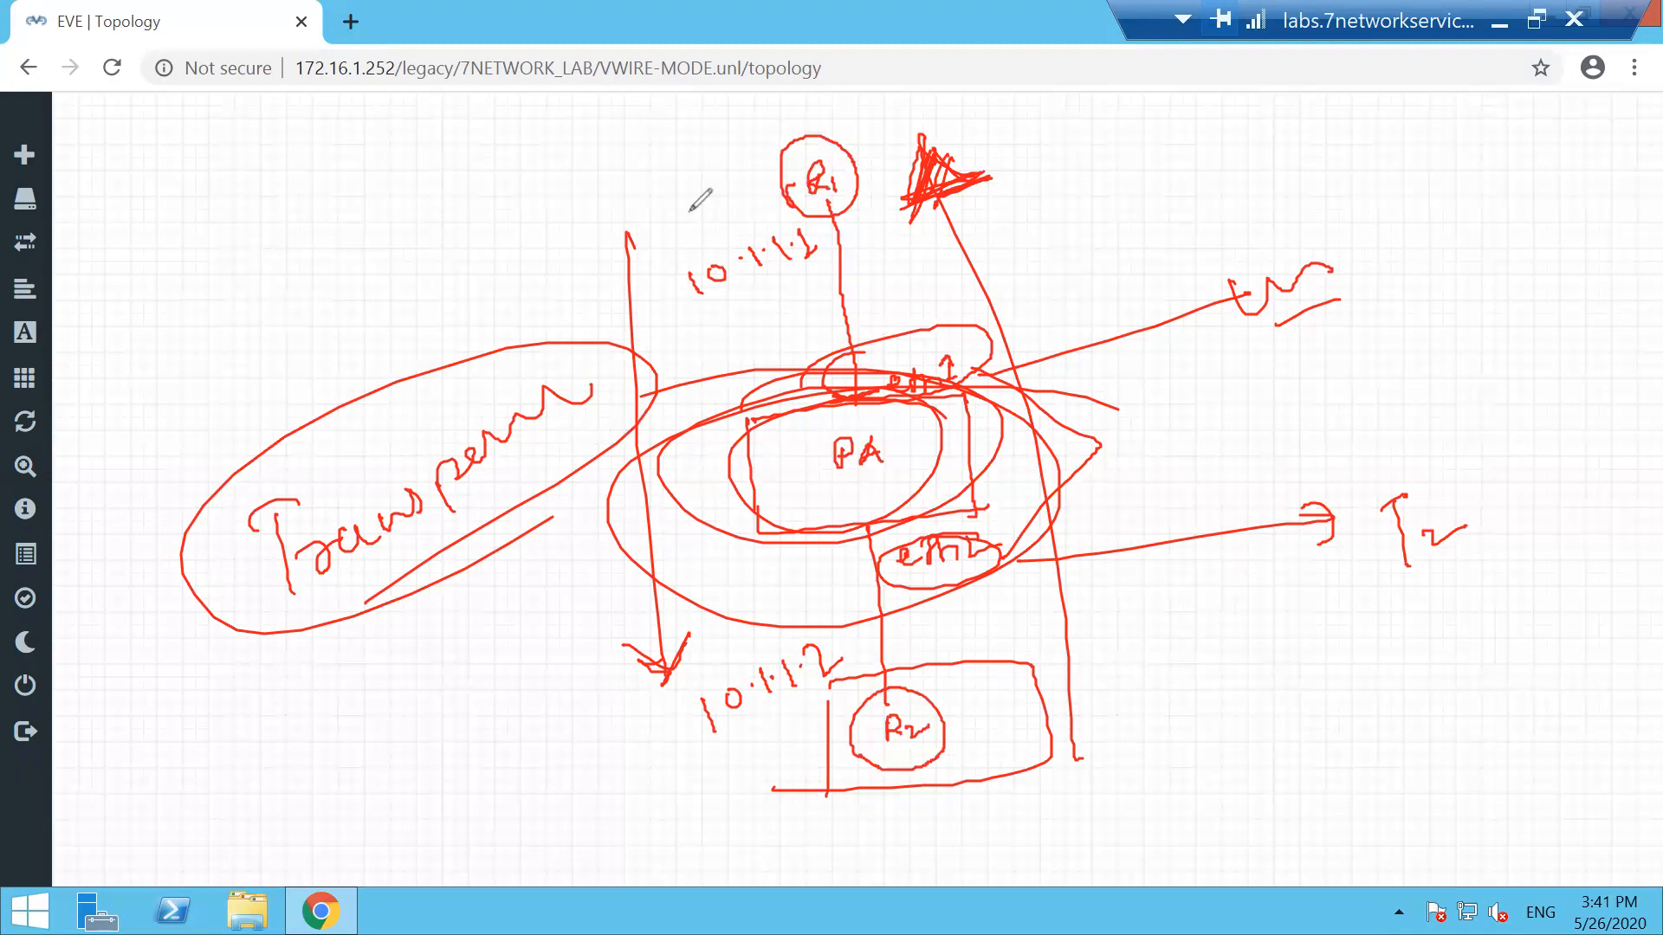
Sketch a circled pair of eth interfaces above the Transparent label, and clear all the annotations from the topology
left_click_drag(235, 208, 283, 345)
mouse_move(237, 205)
left_mouse_down()
mouse_move(358, 281)
mouse_move(290, 316)
left_mouse_up()
mouse_move(355, 212)
left_mouse_down()
mouse_move(256, 270)
mouse_move(270, 229)
mouse_move(321, 229)
left_mouse_up()
mouse_move(291, 260)
left_mouse_down()
mouse_move(351, 247)
mouse_move(247, 277)
mouse_move(355, 169)
left_mouse_up()
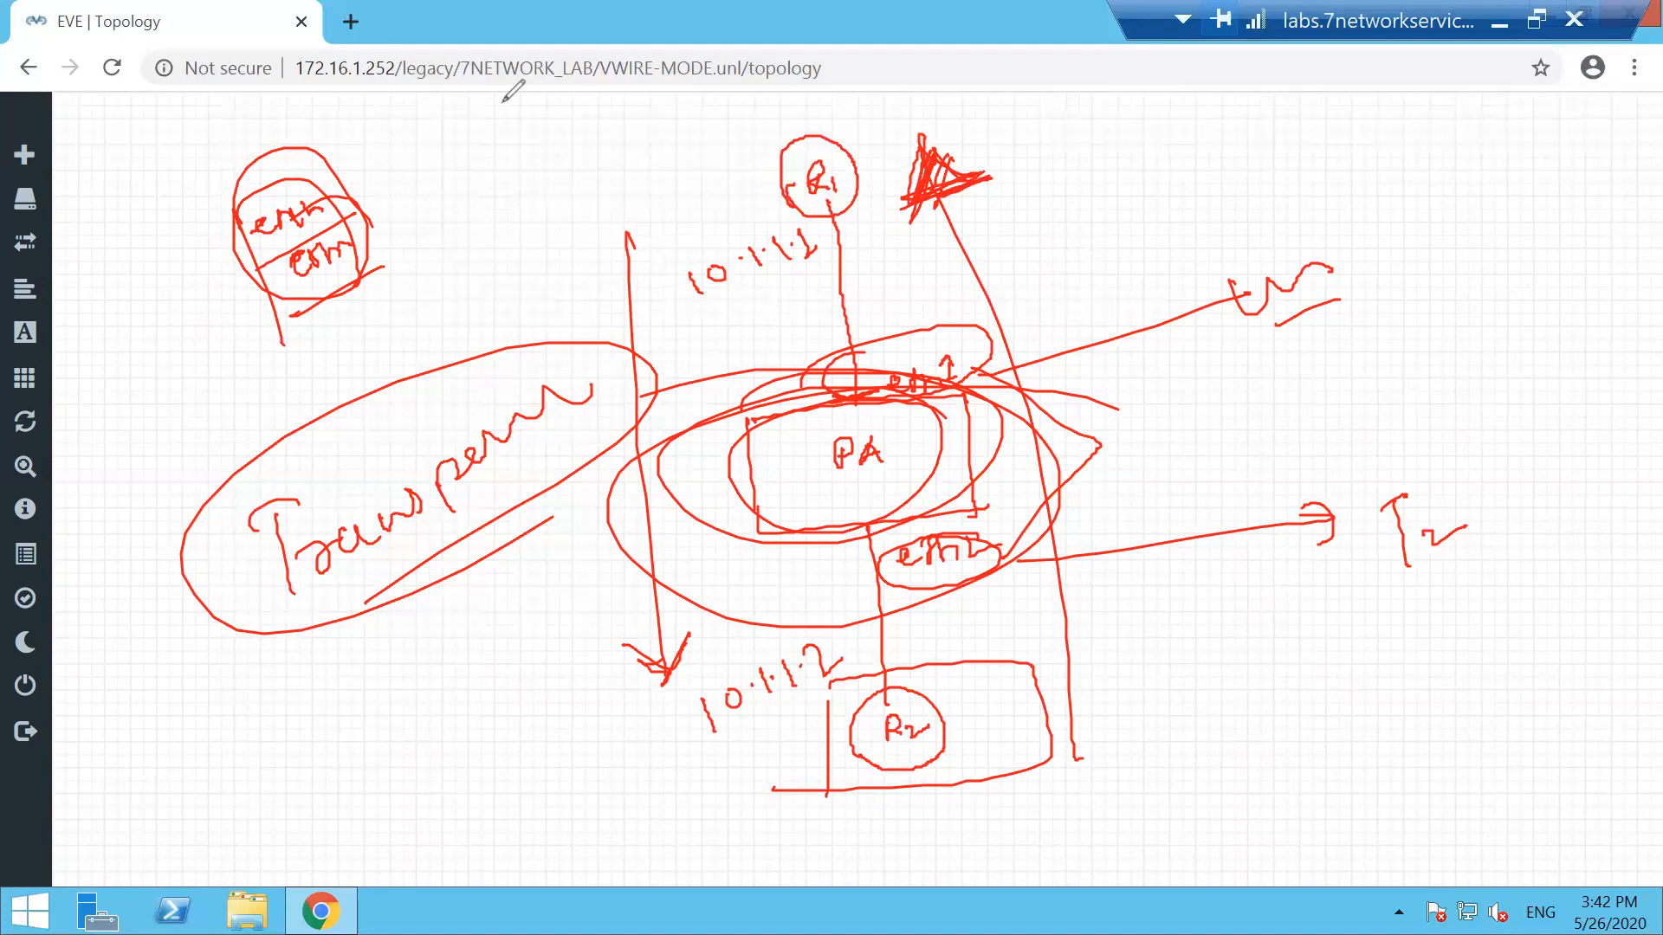
key("Escape")
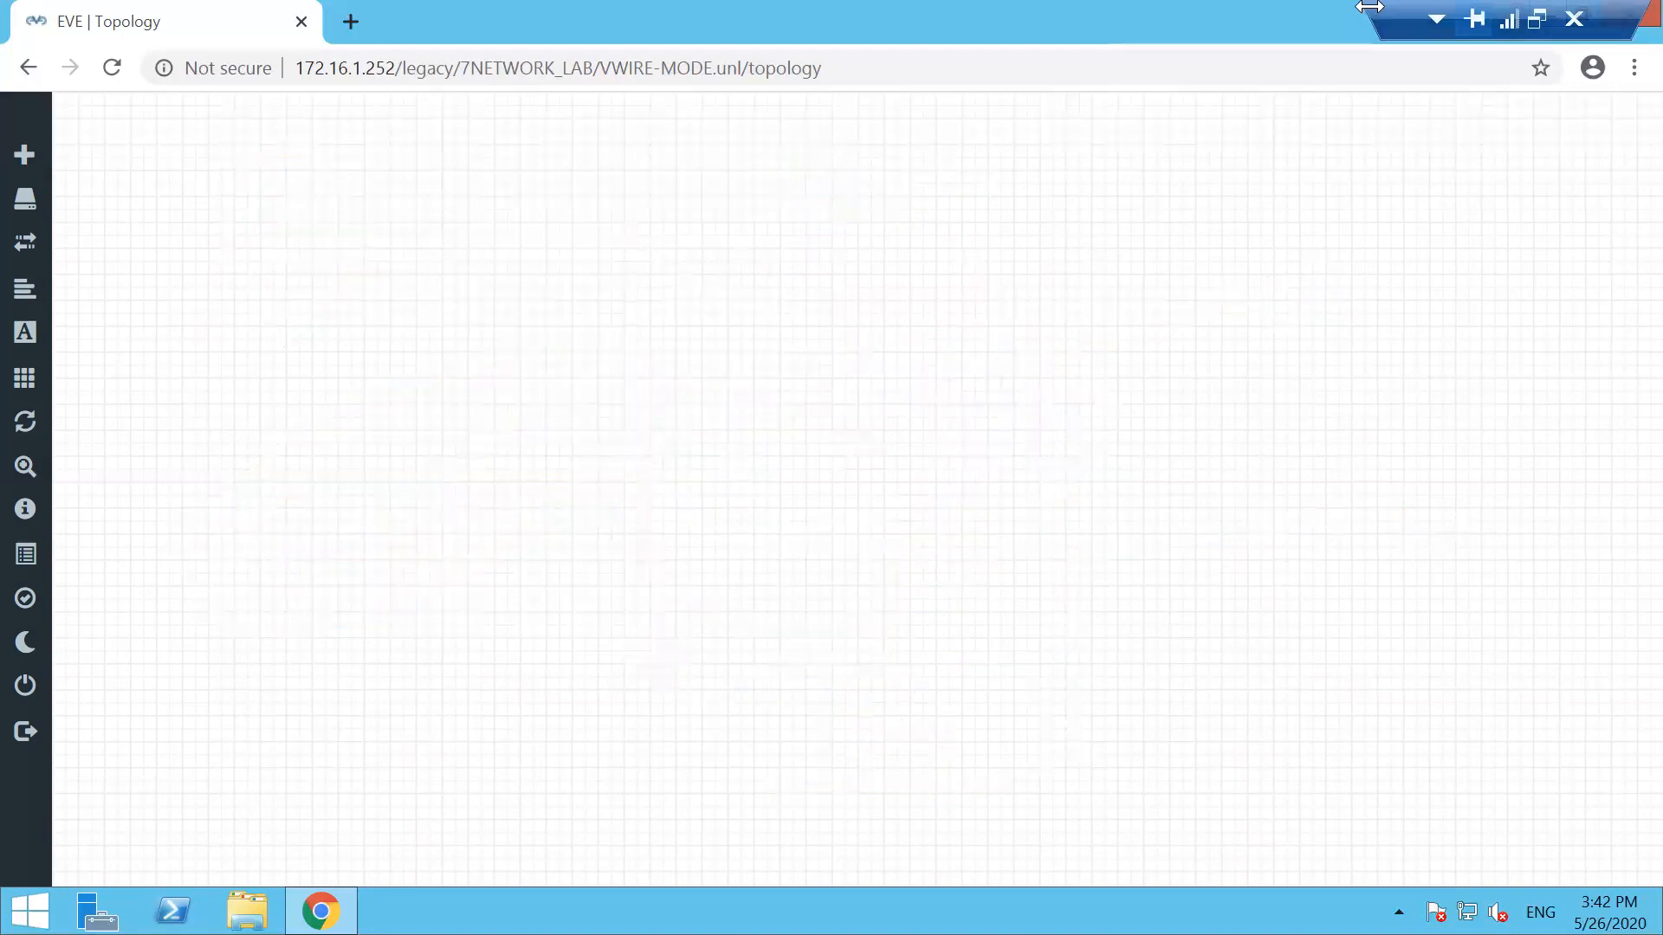
Add one Palo Alto node to the topology with the paloalto-8.0.1 image
right_click(700, 459)
left_click(703, 457)
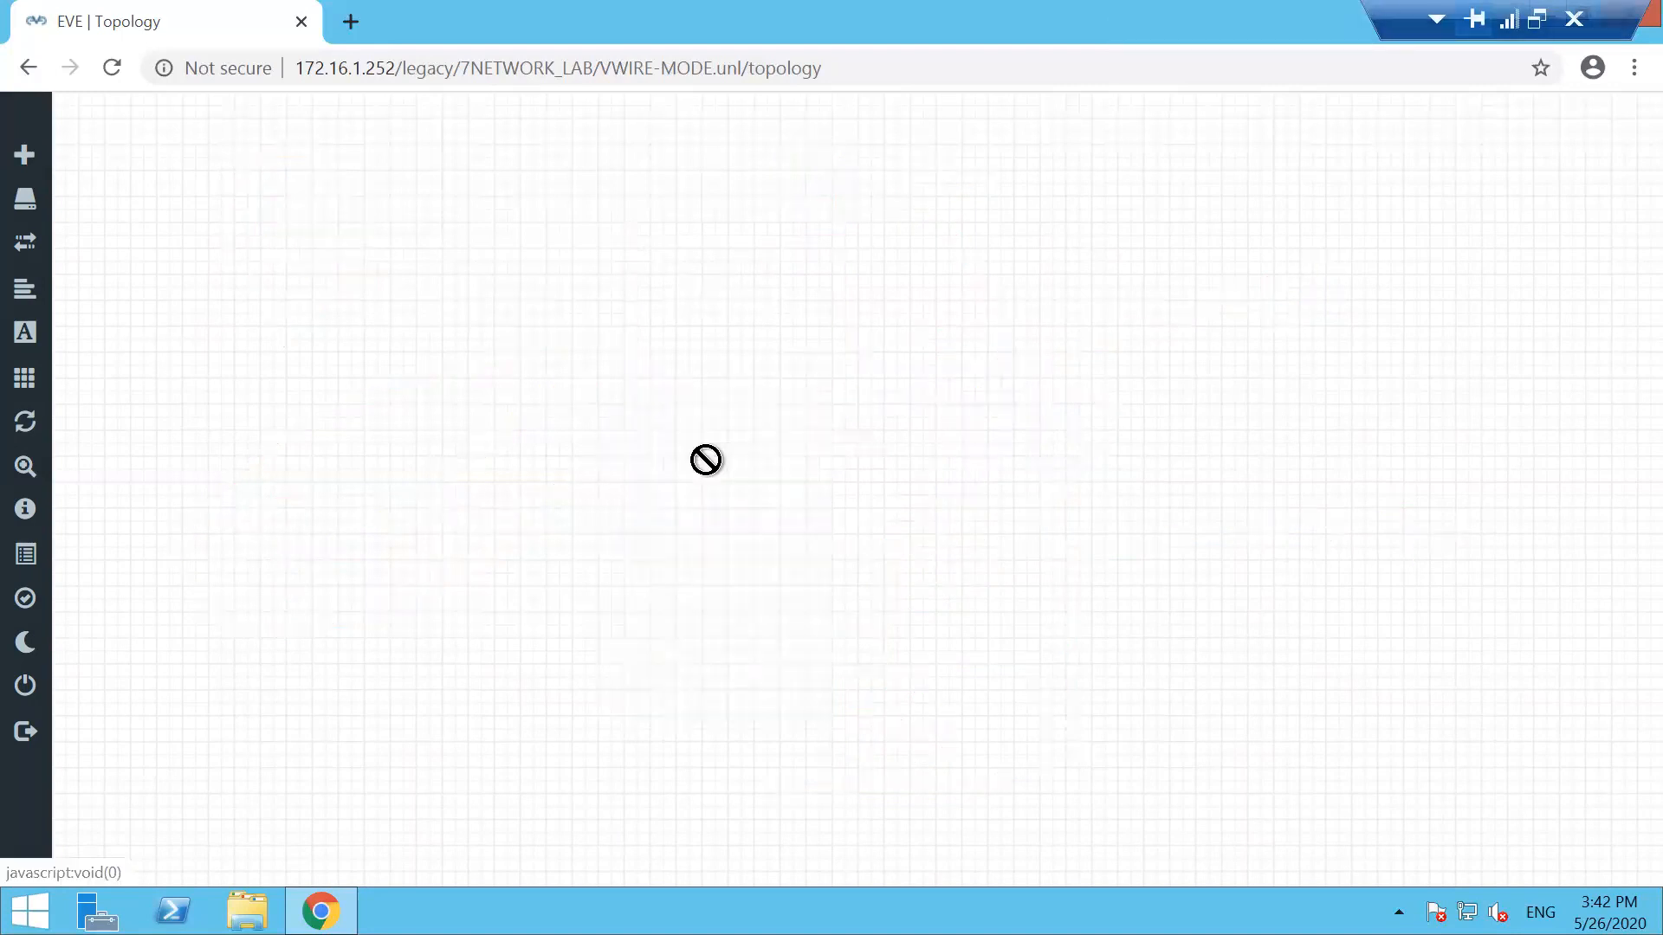
type("pa")
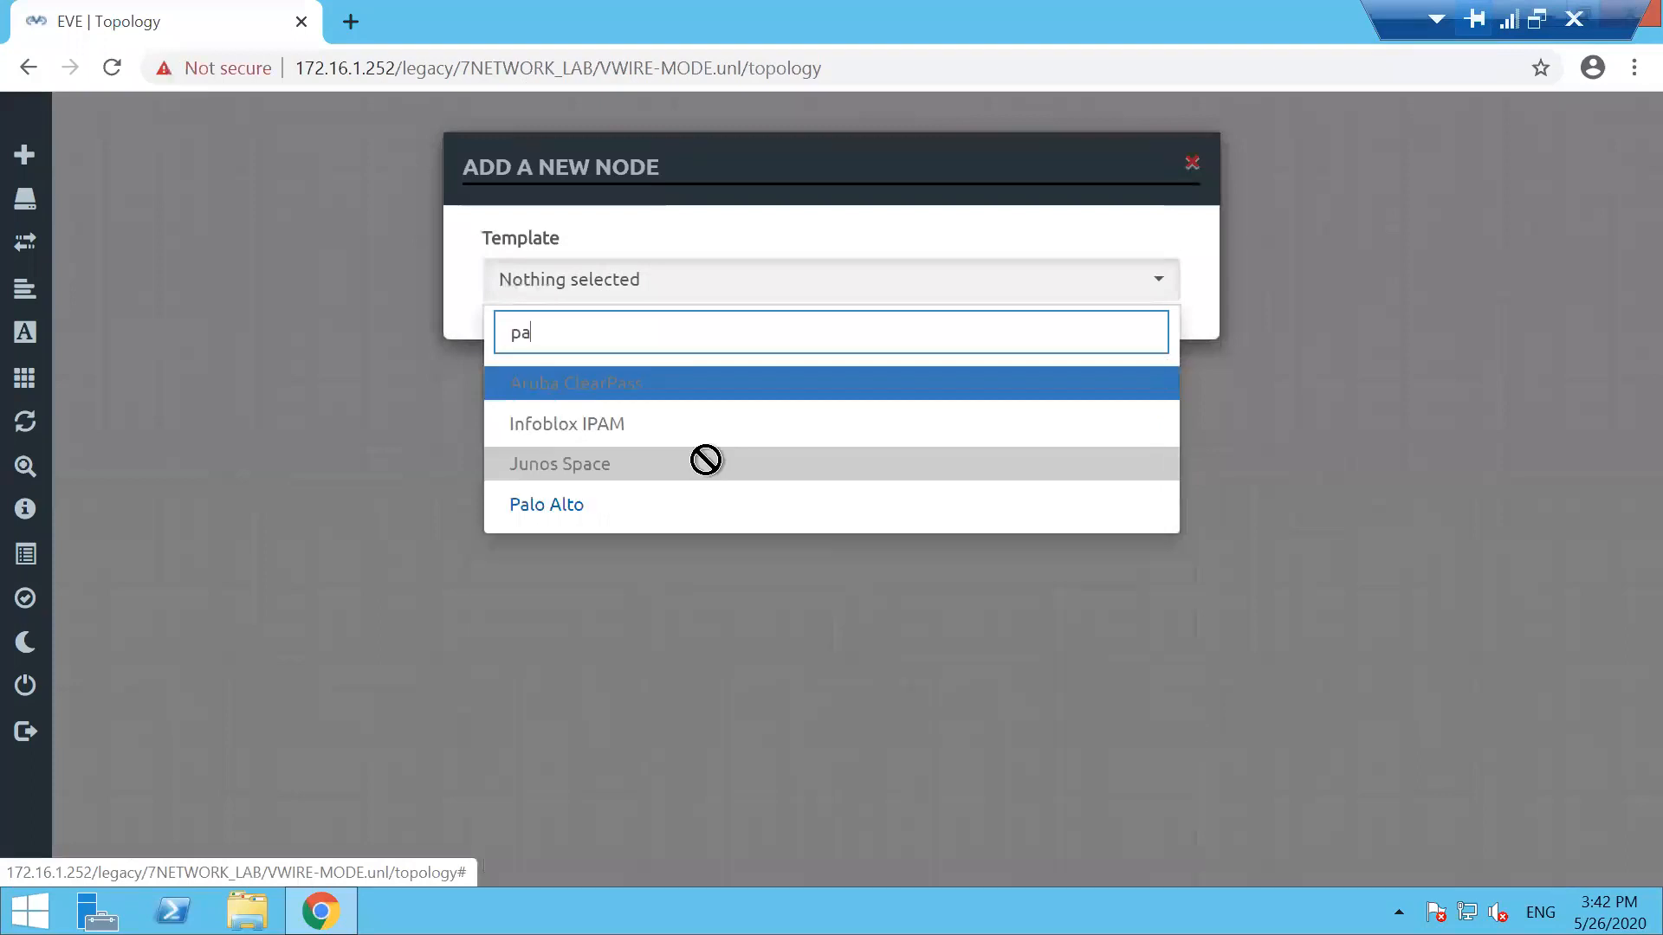
key("Down")
key("Return")
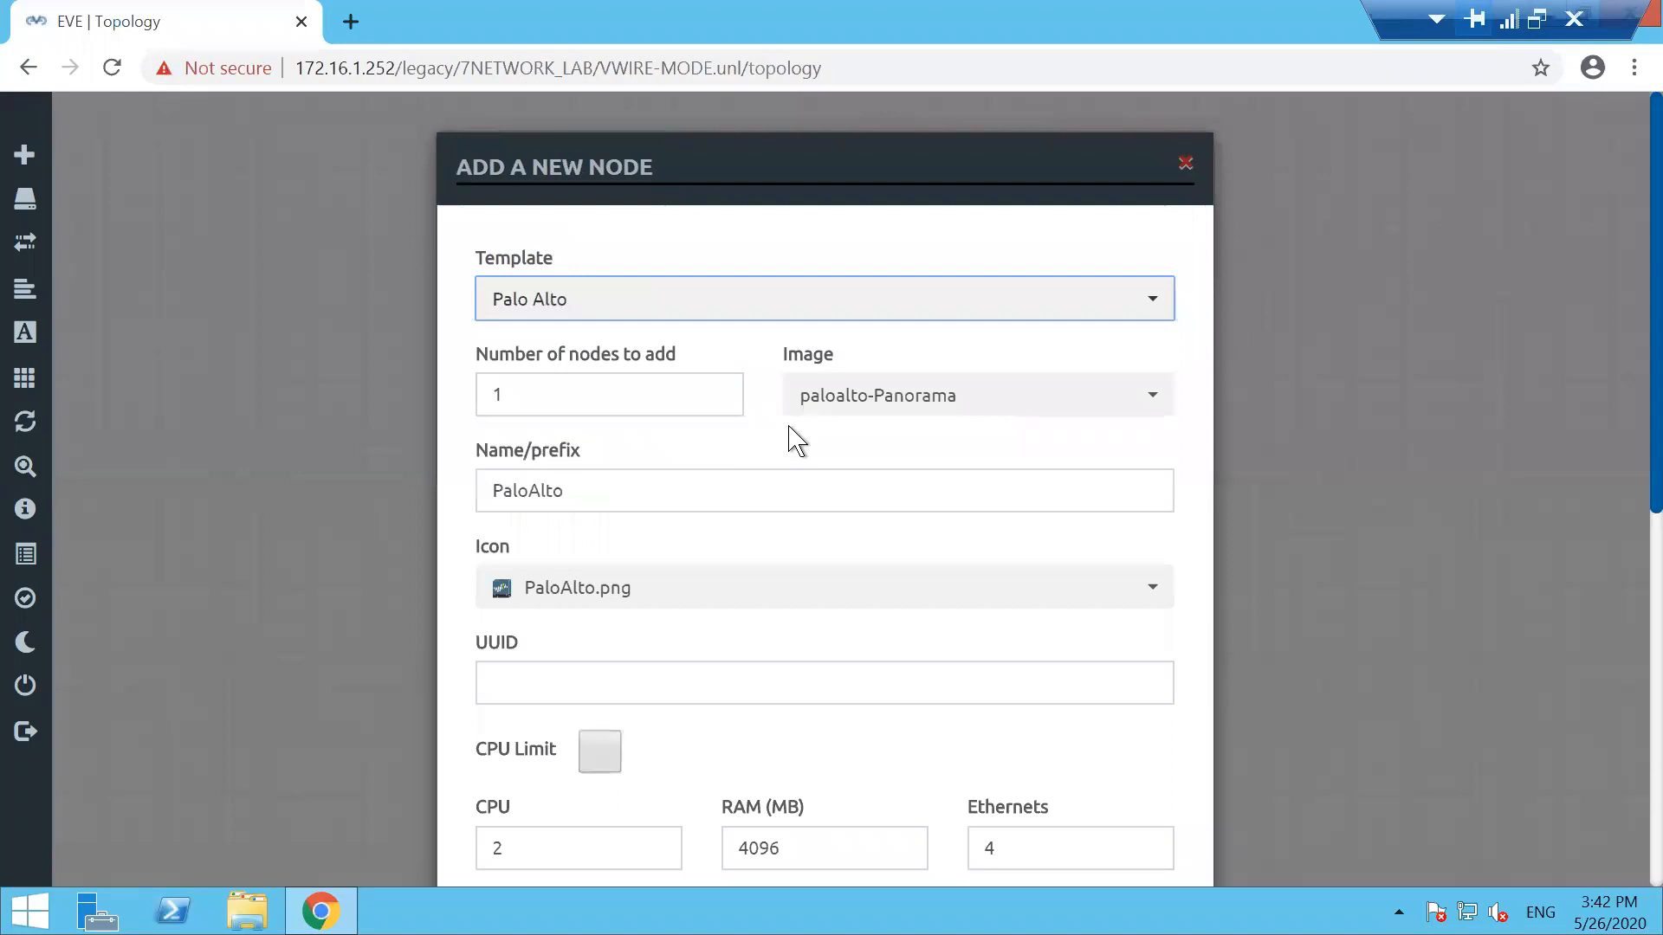
left_click(883, 404)
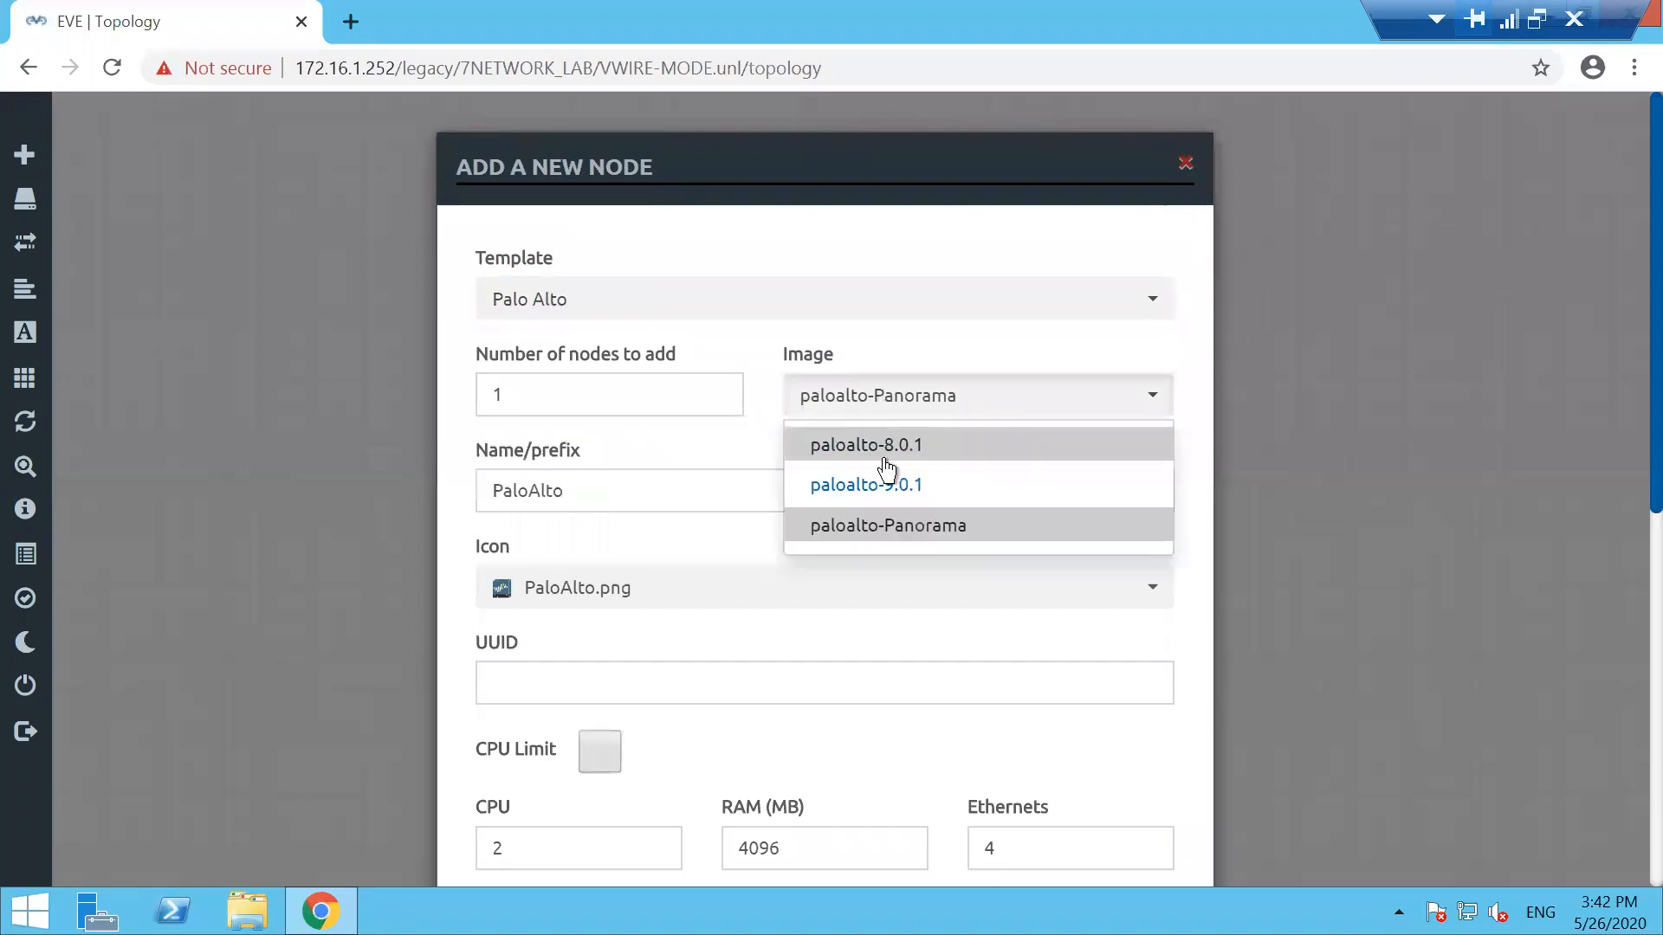
left_click(886, 447)
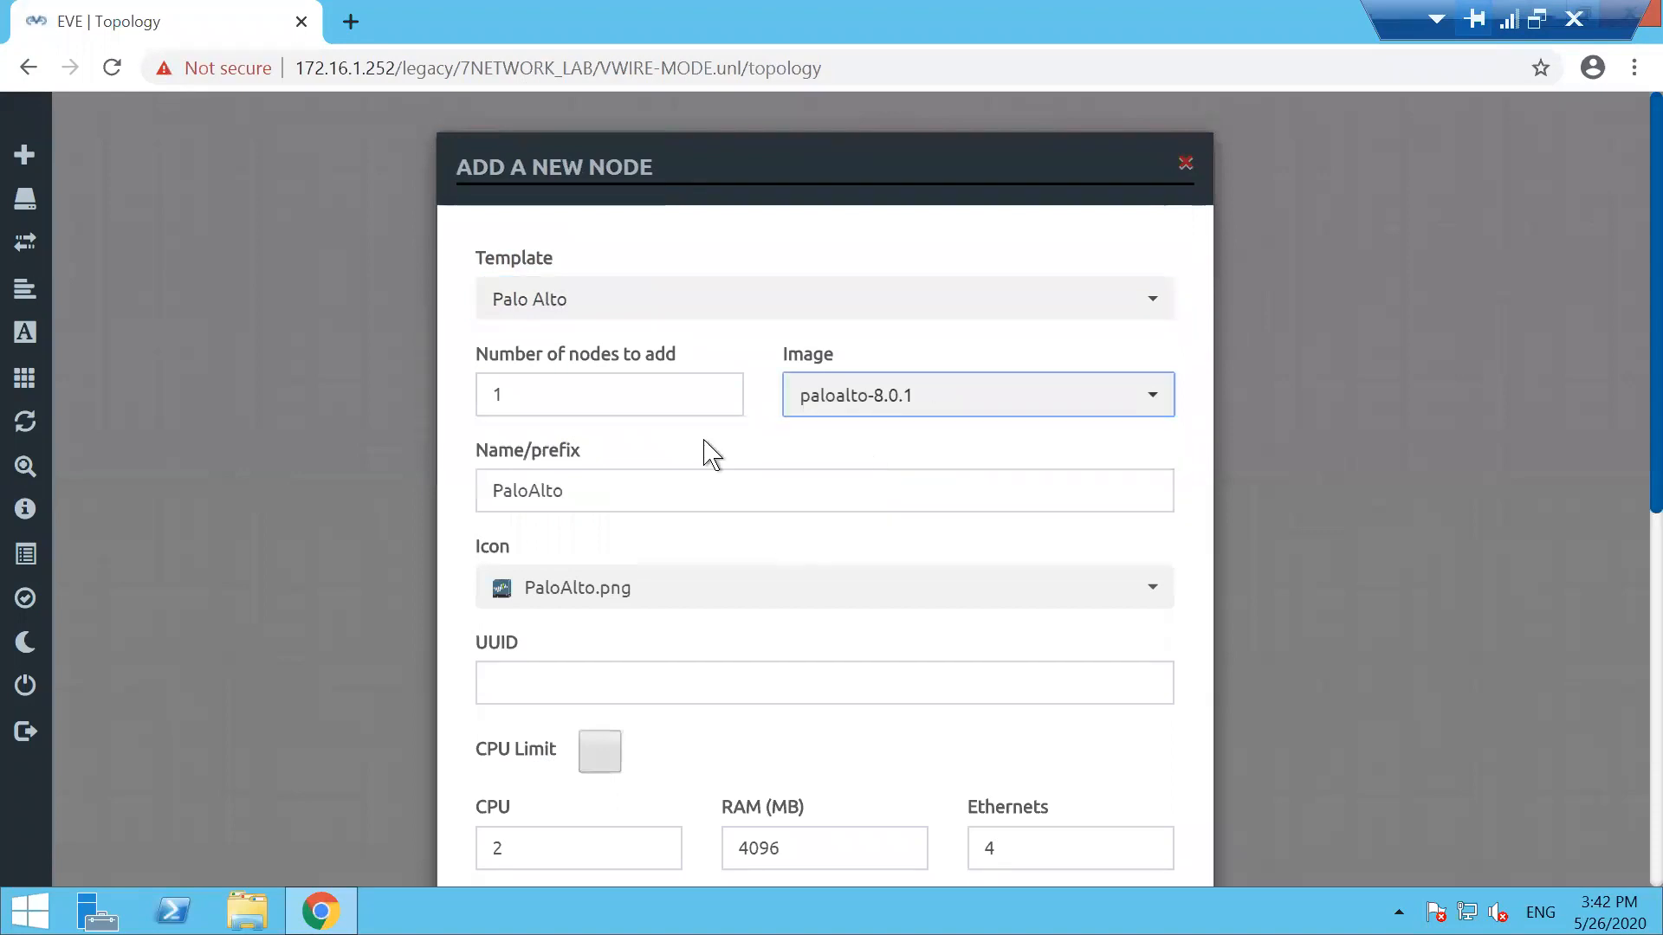
scroll(1634, 419, "down", 8)
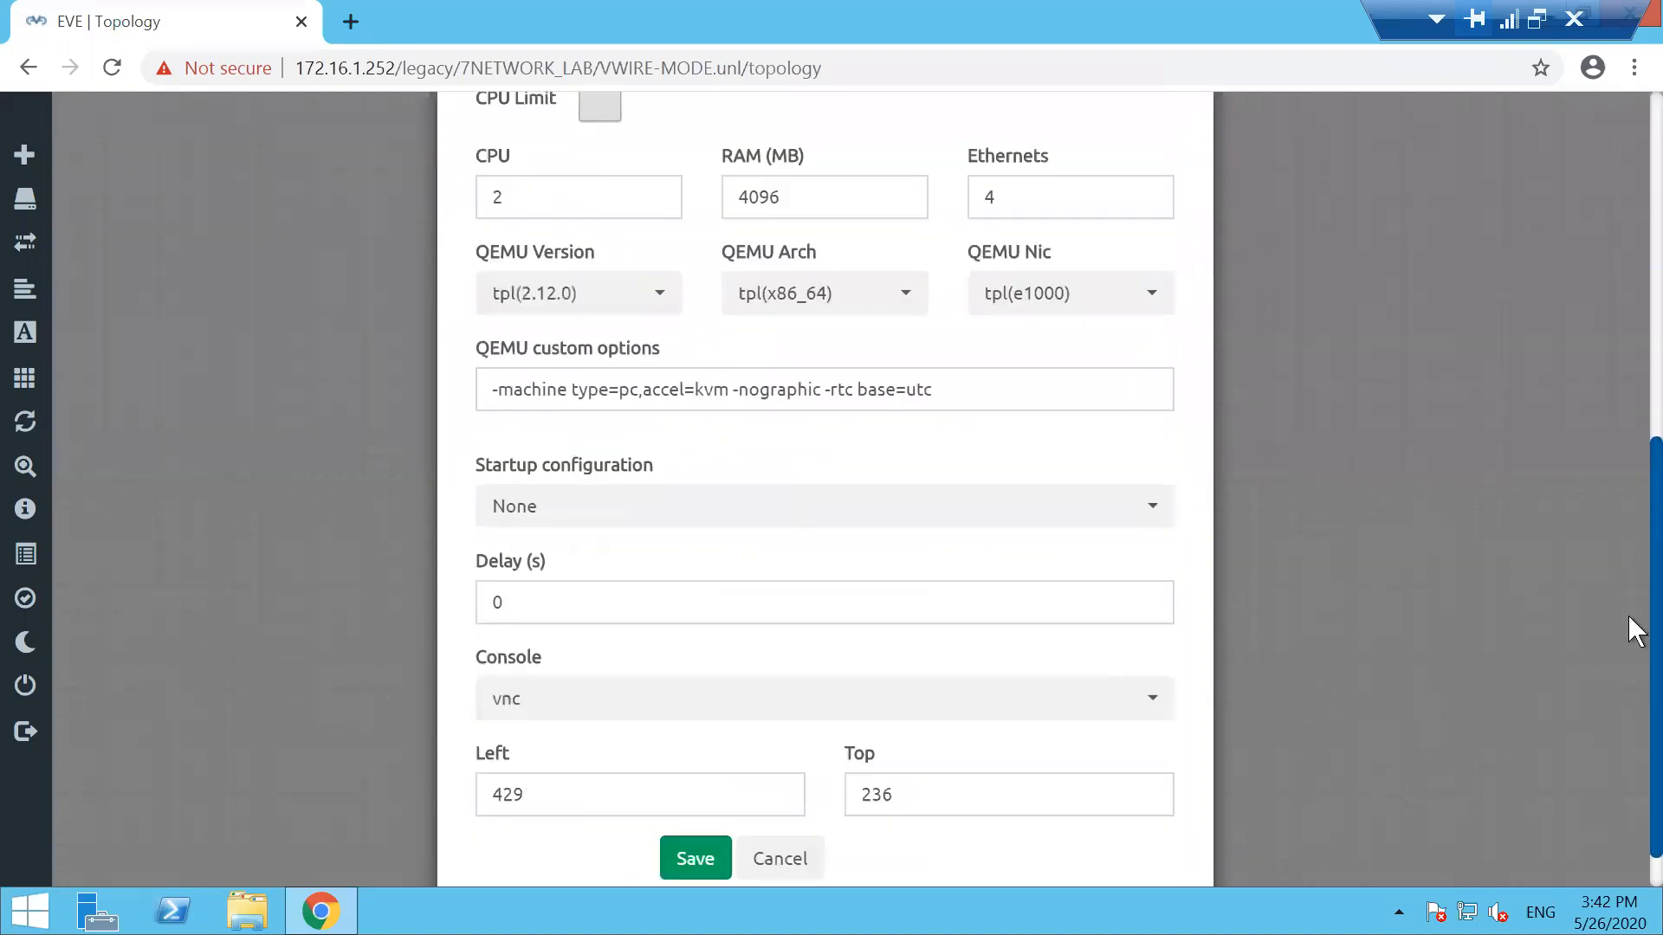
left_click(696, 806)
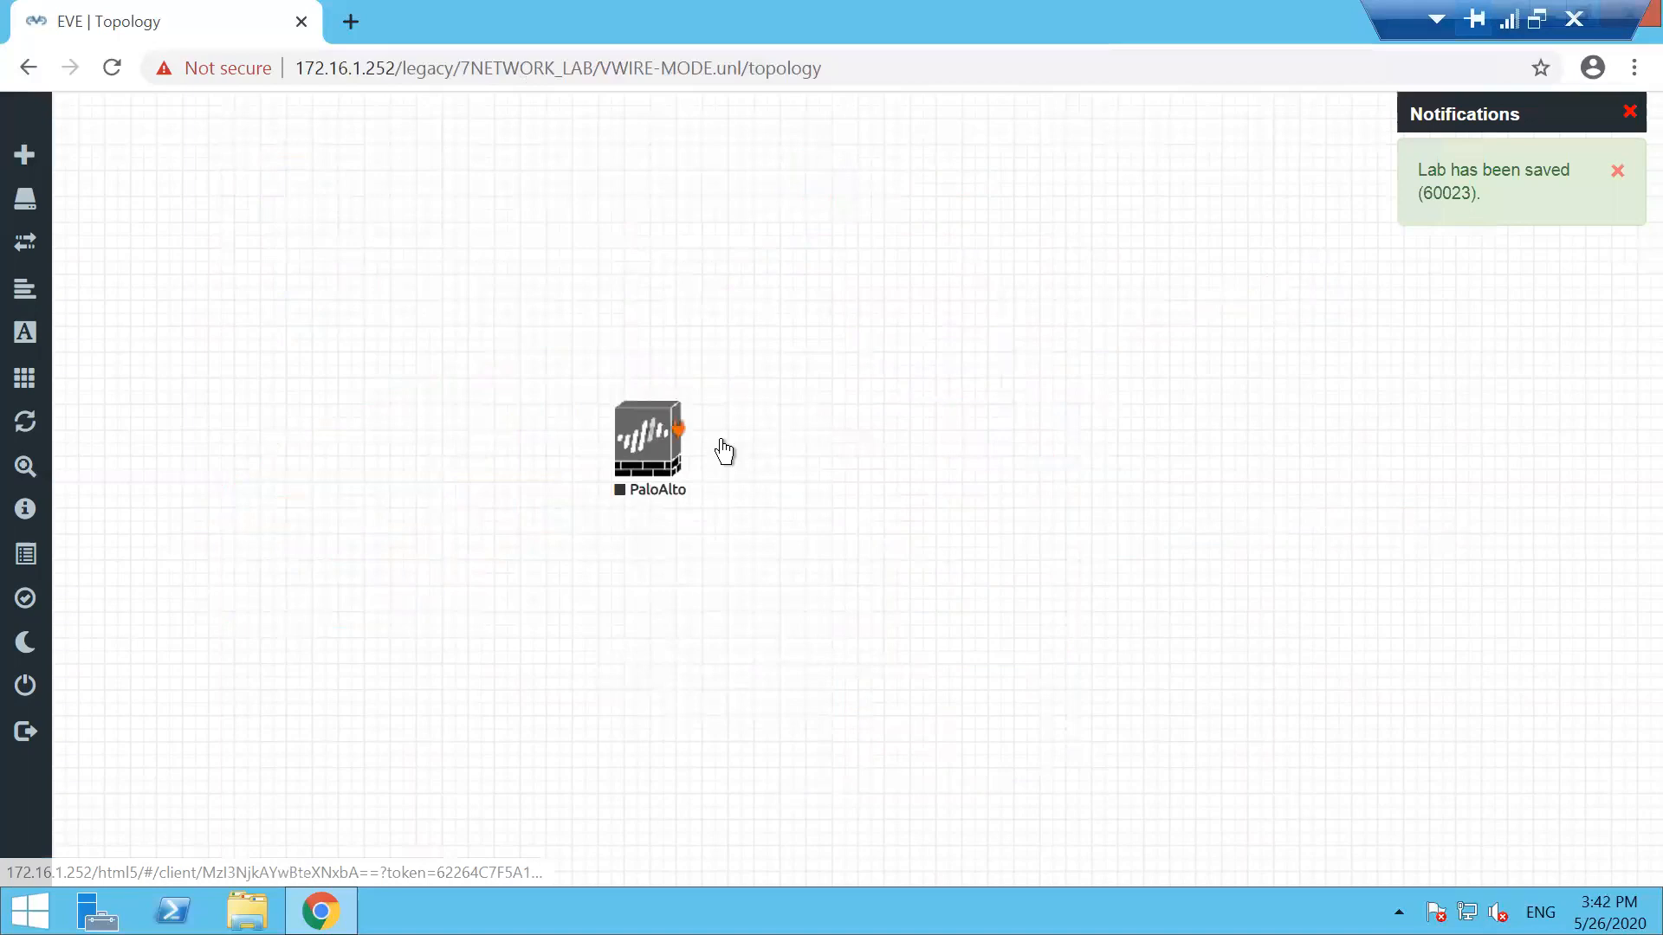
Move the PaloAlto node to the left part of the topology canvas
left_click_drag(635, 440, 784, 373)
right_click(1026, 359)
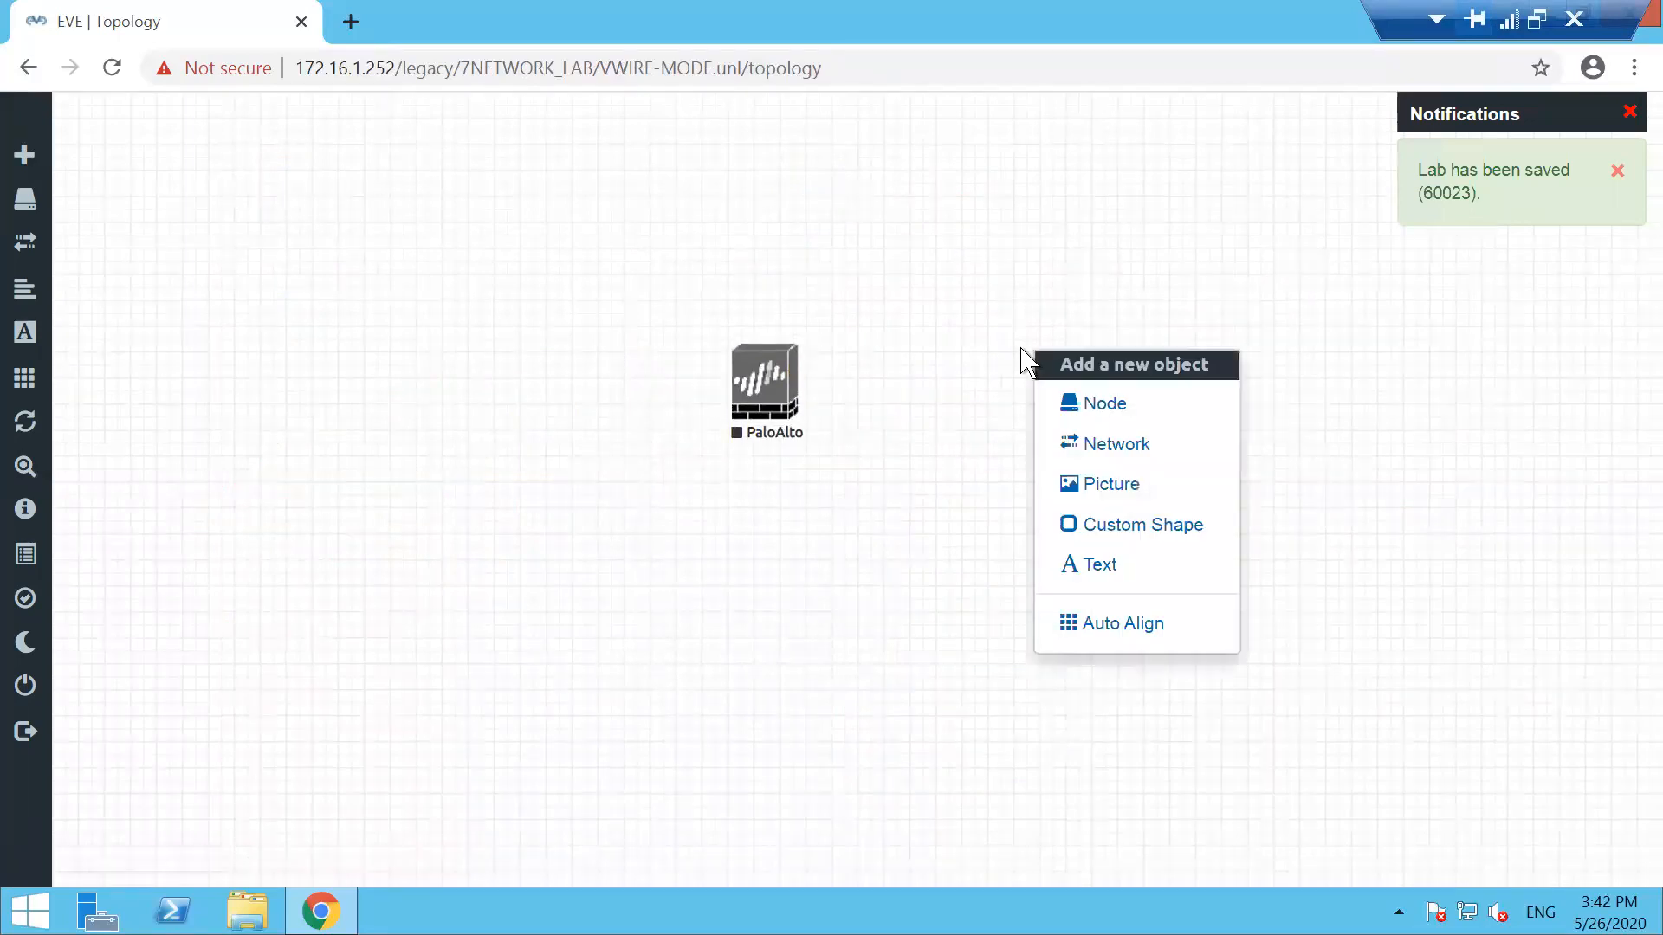
left_click_drag(797, 400, 490, 416)
left_click(793, 338)
Add a Cisco ASAv node with the asav-992-100 image and place it above and to the right of the PaloAlto node
right_click(842, 181)
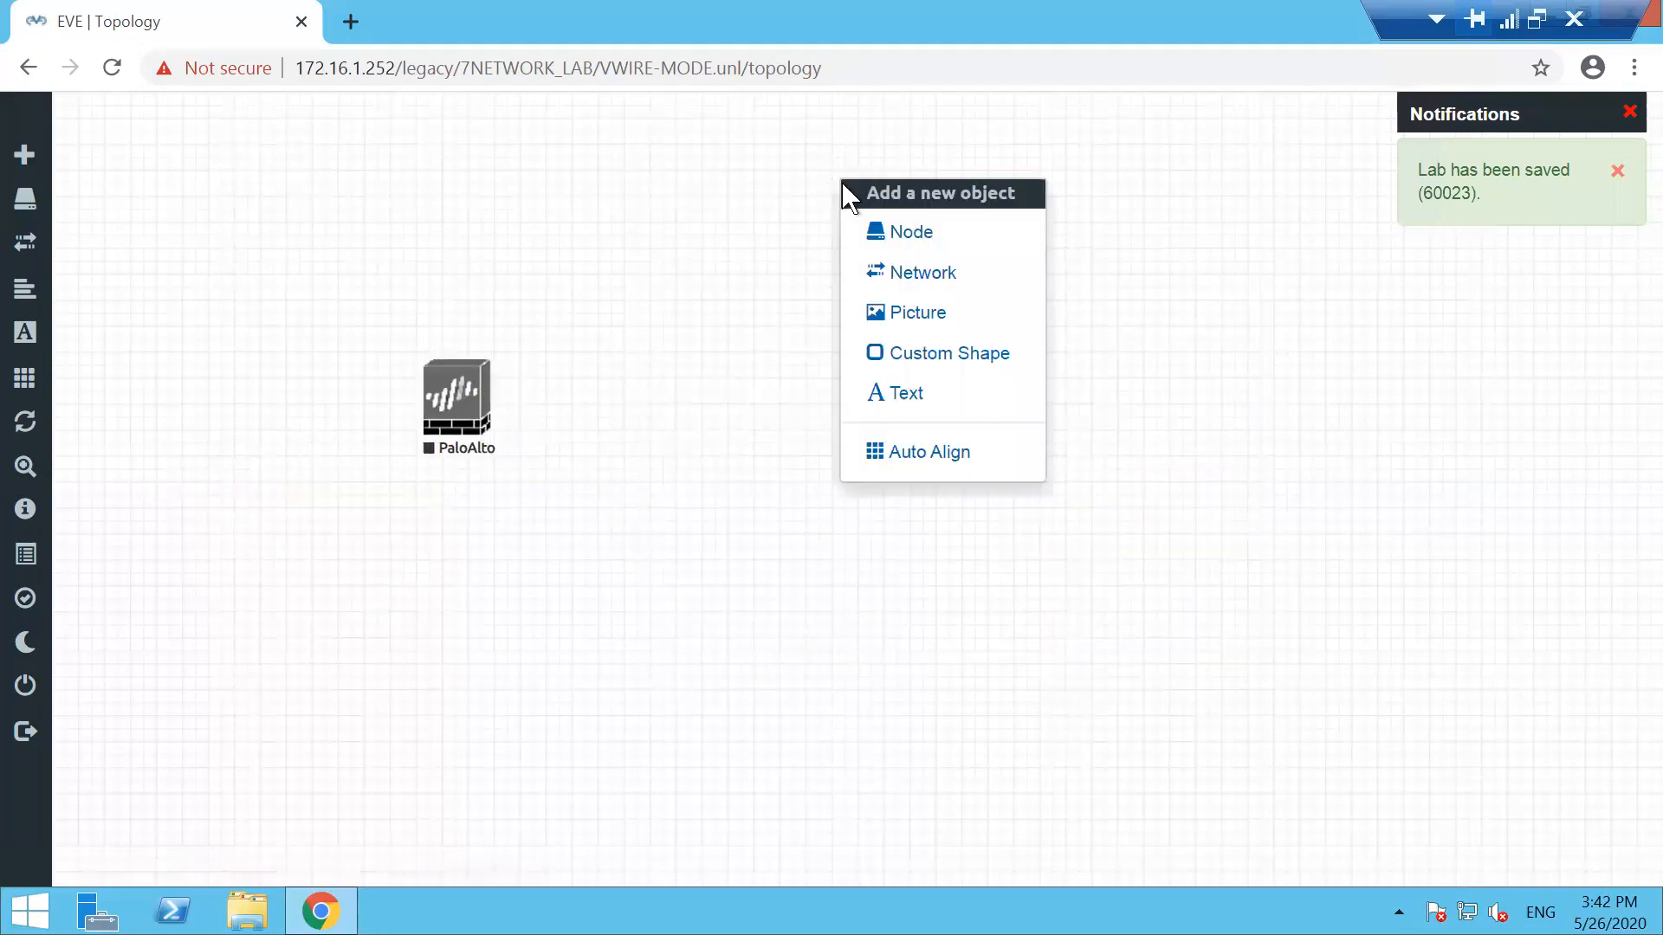
left_click(912, 229)
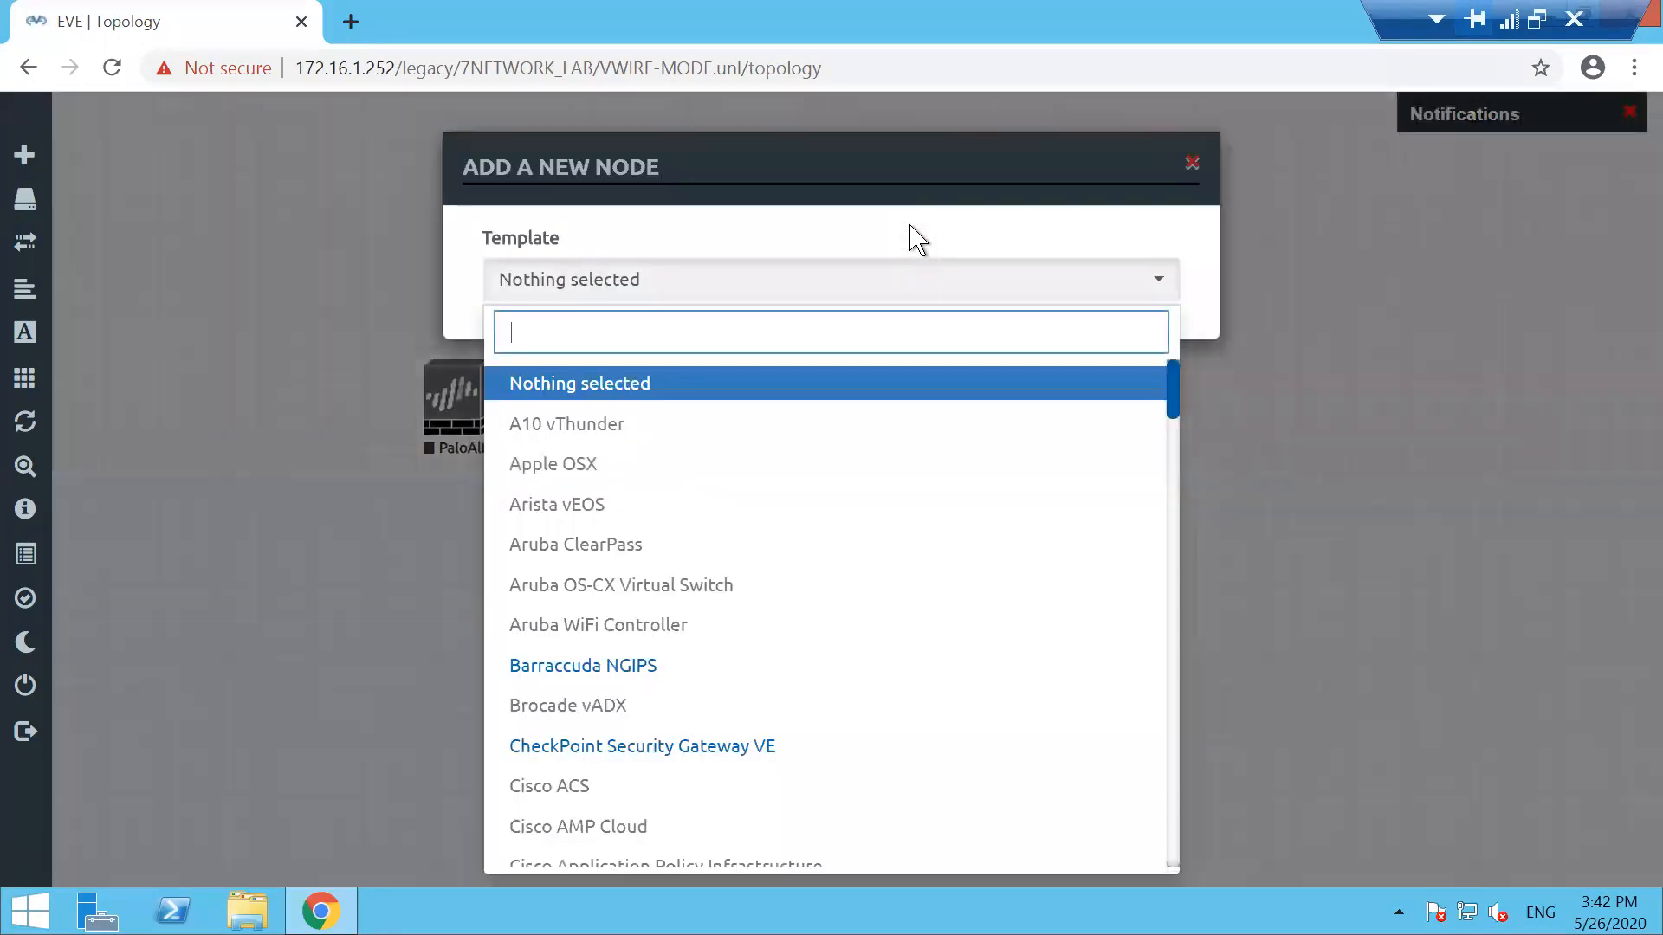
type("cisco")
key("Down")
key("Down")
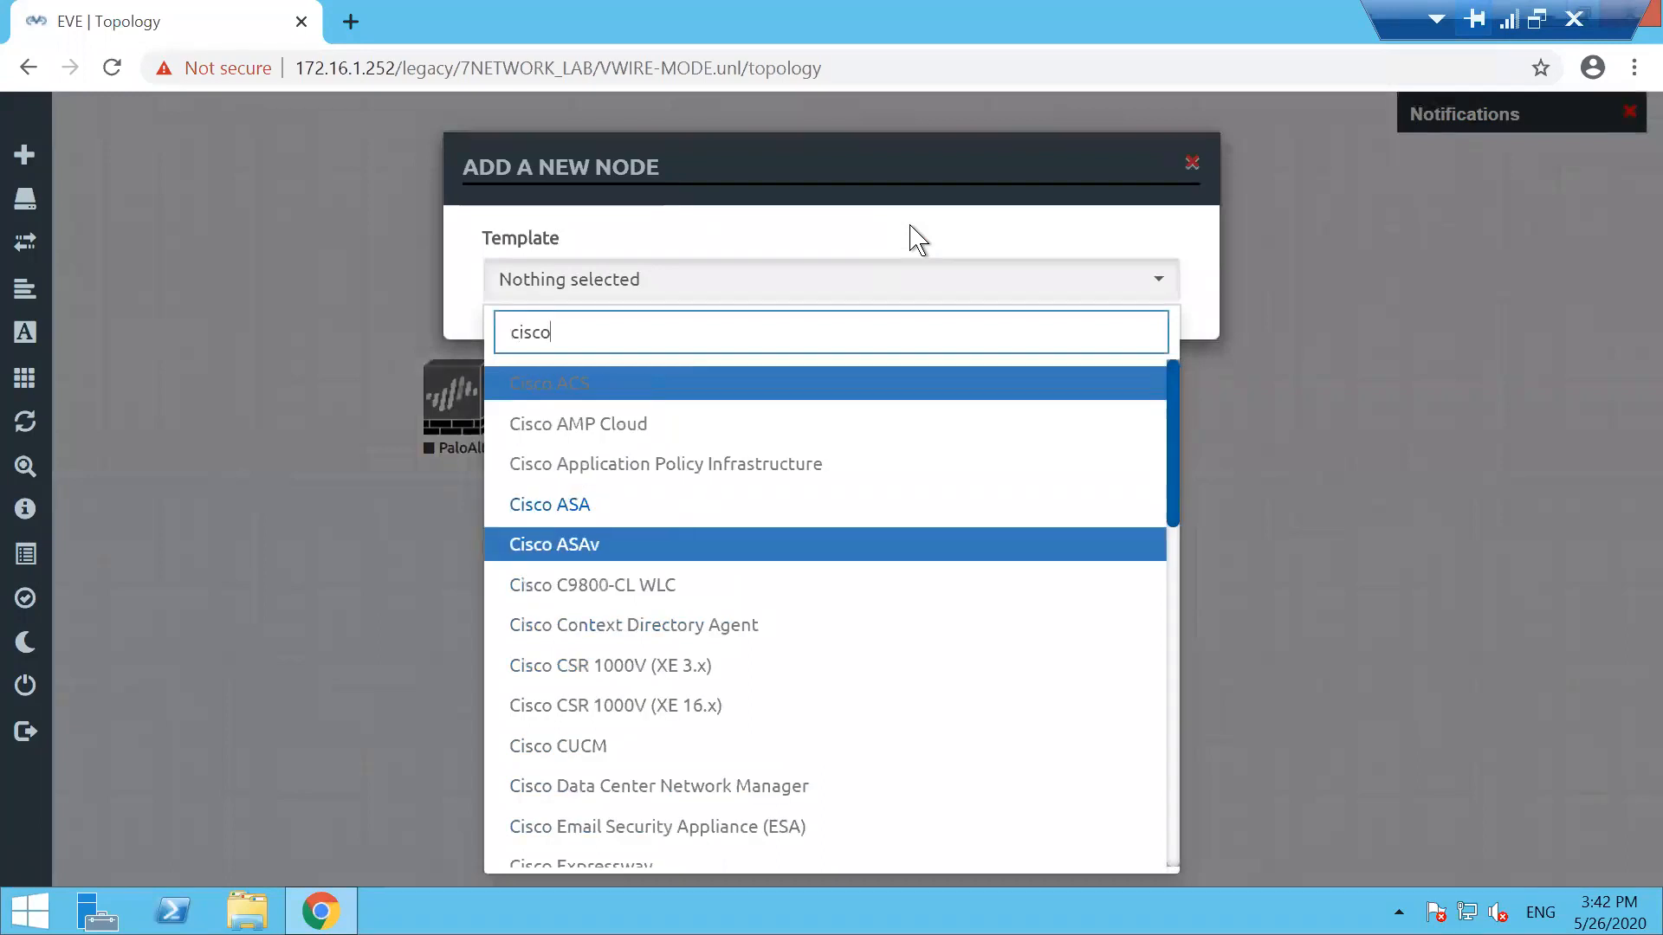
key("Return")
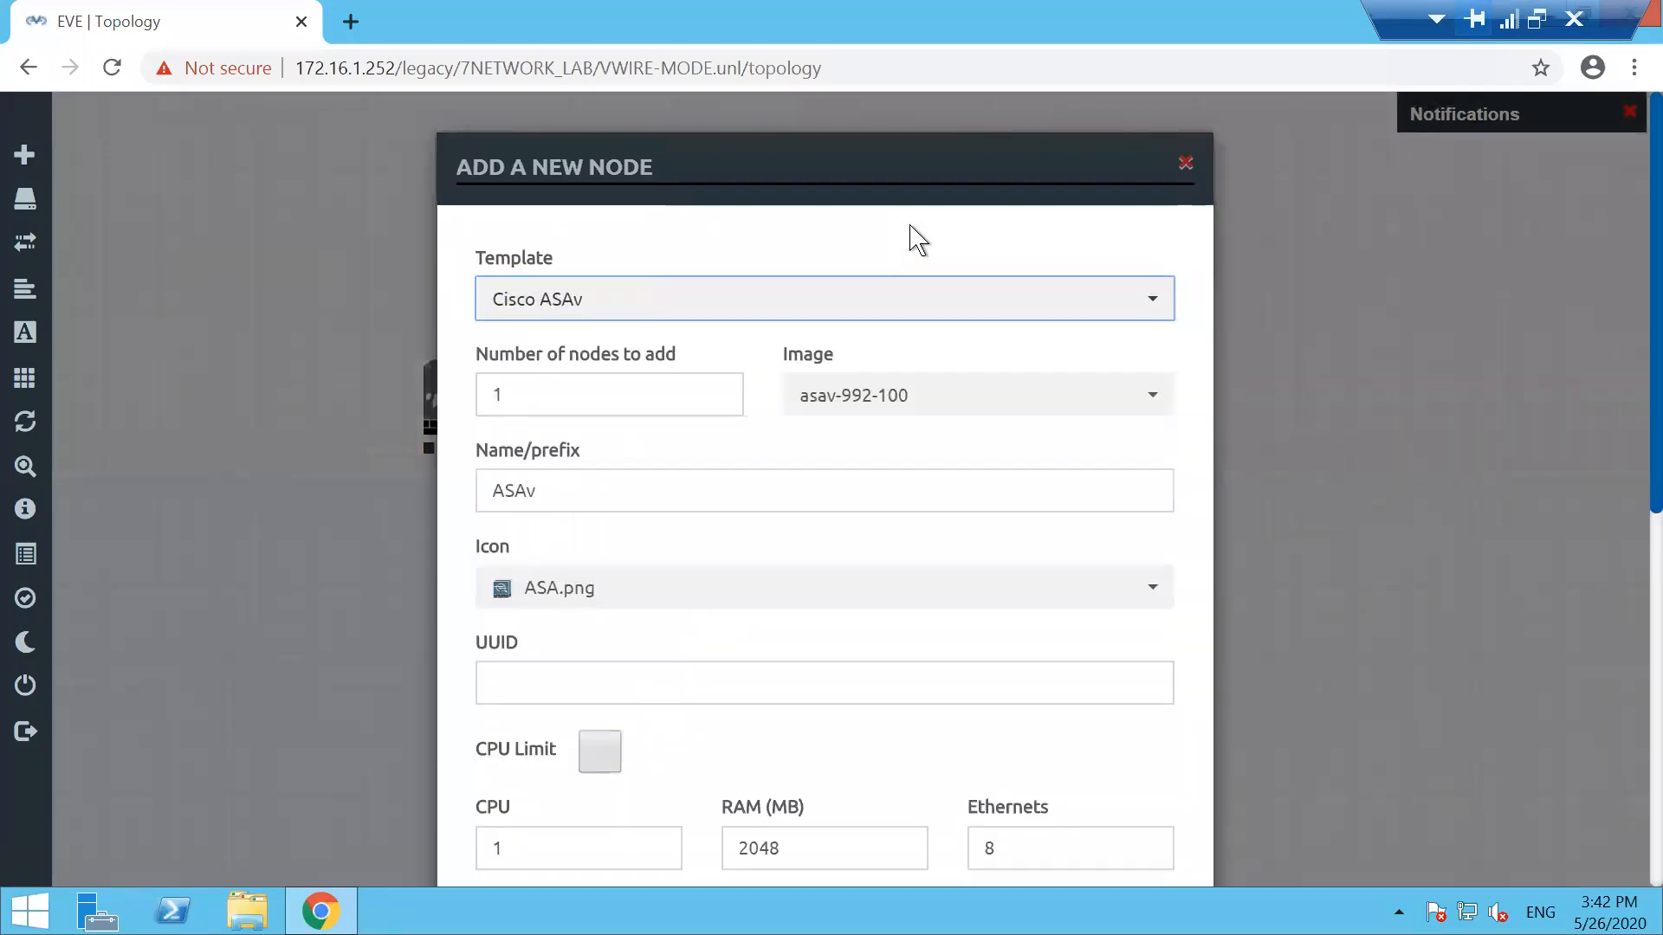
scroll(1629, 279, "down", 4)
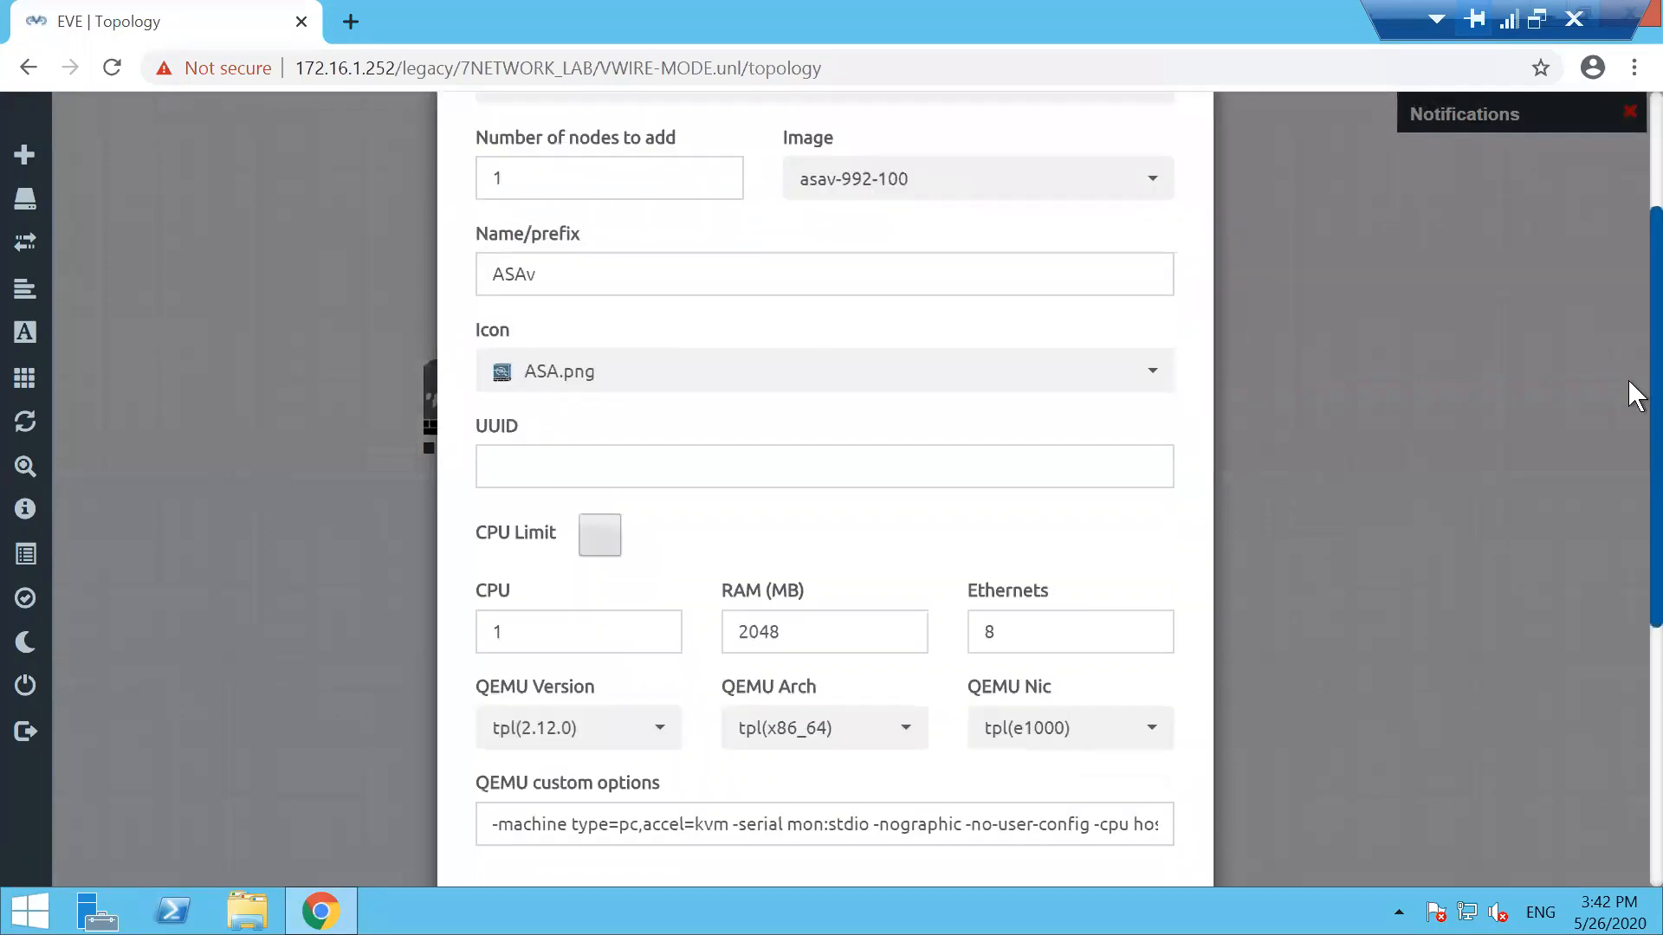
scroll(1629, 520, "down", 4)
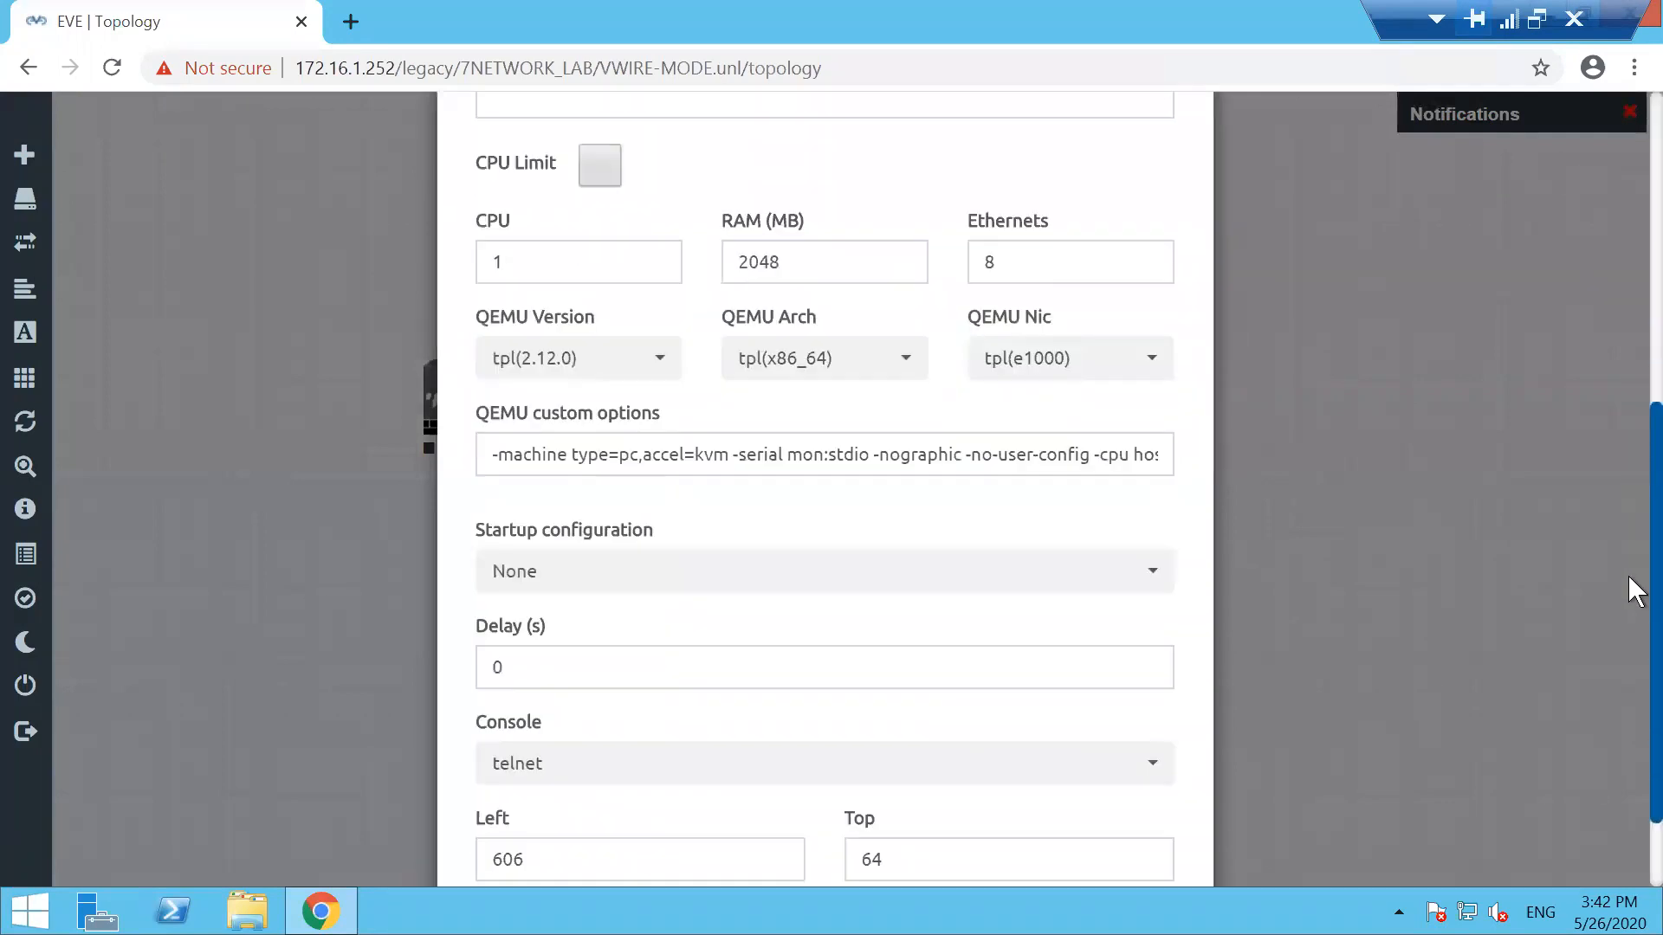
left_click(704, 807)
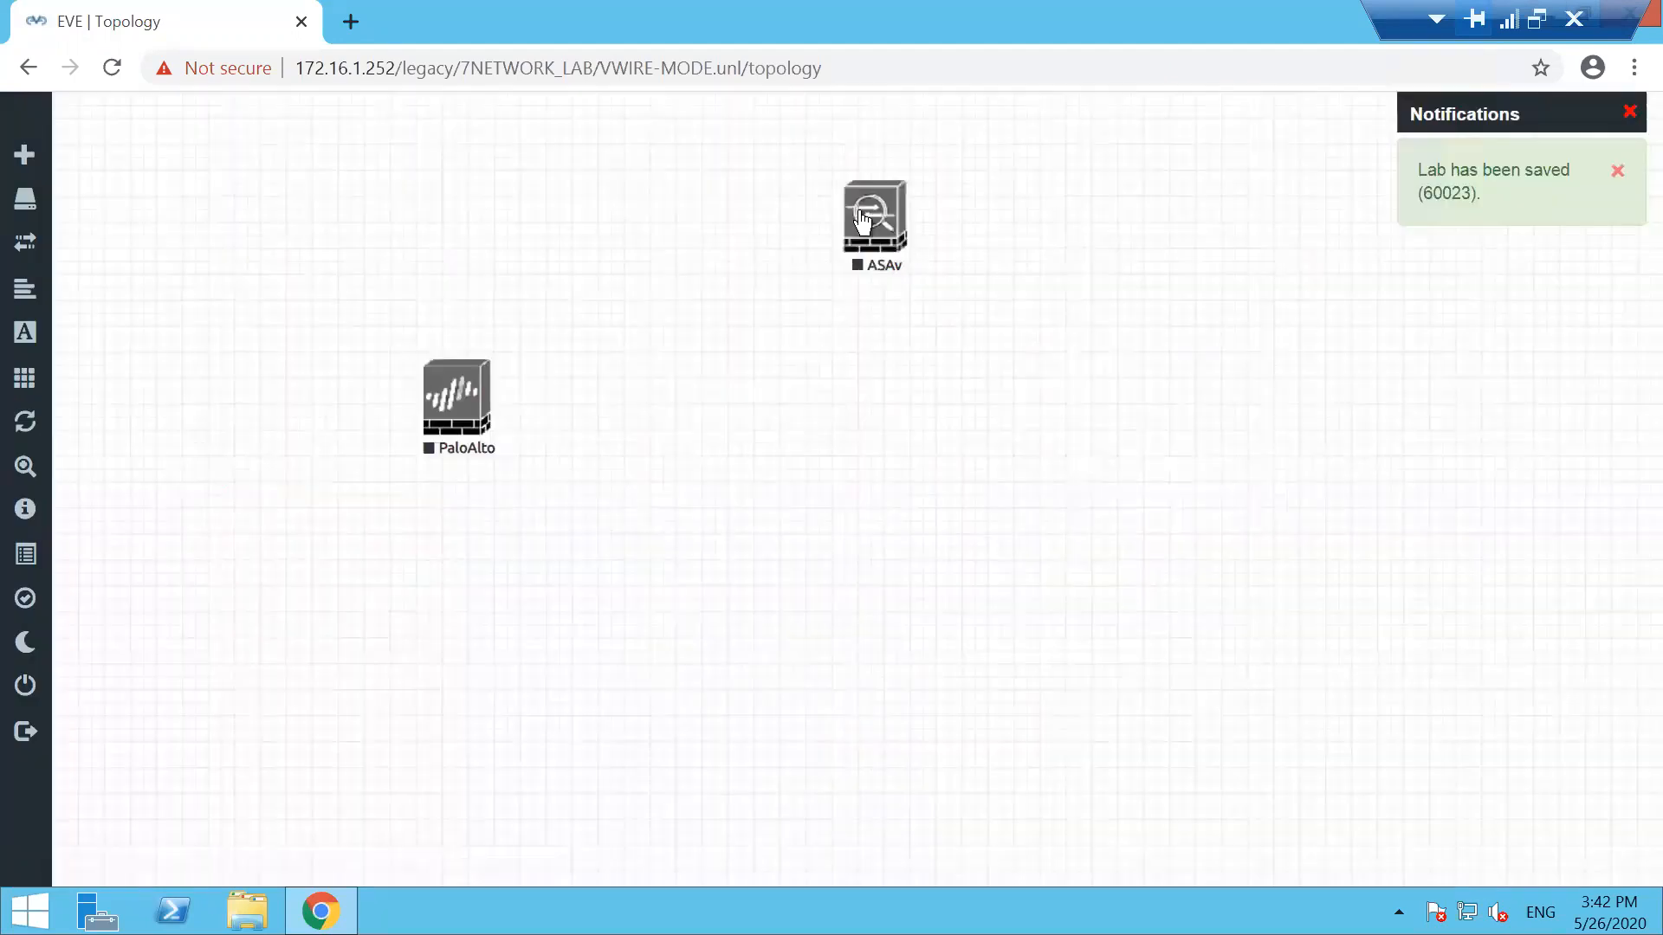
left_click_drag(863, 223, 809, 176)
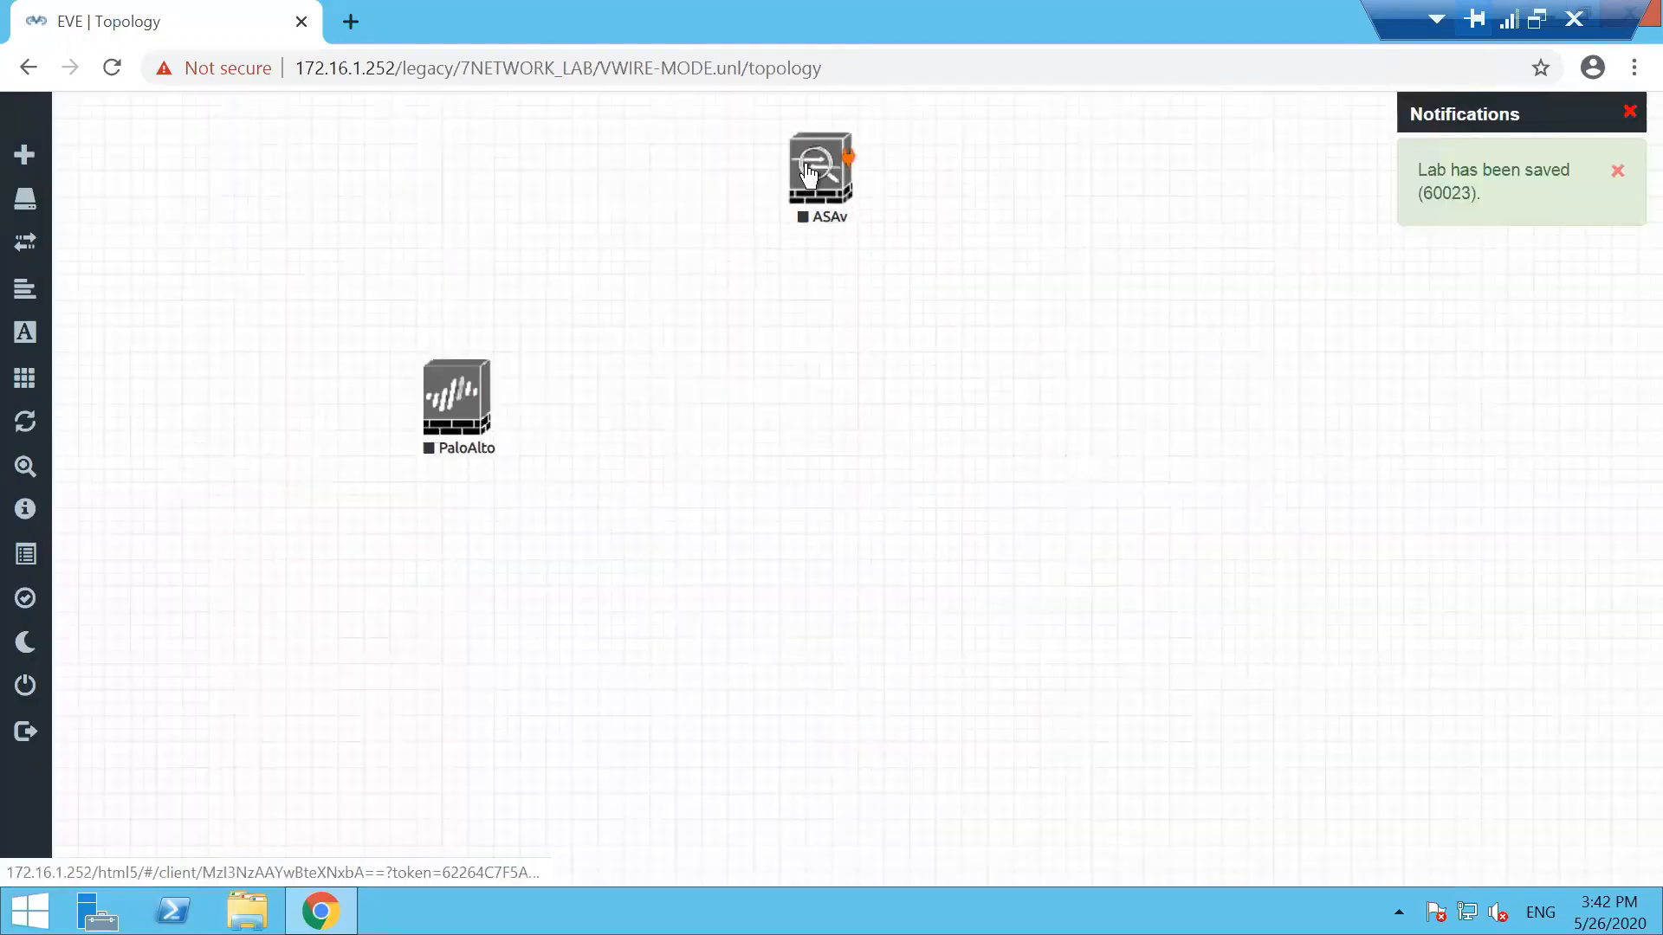
right_click(1062, 173)
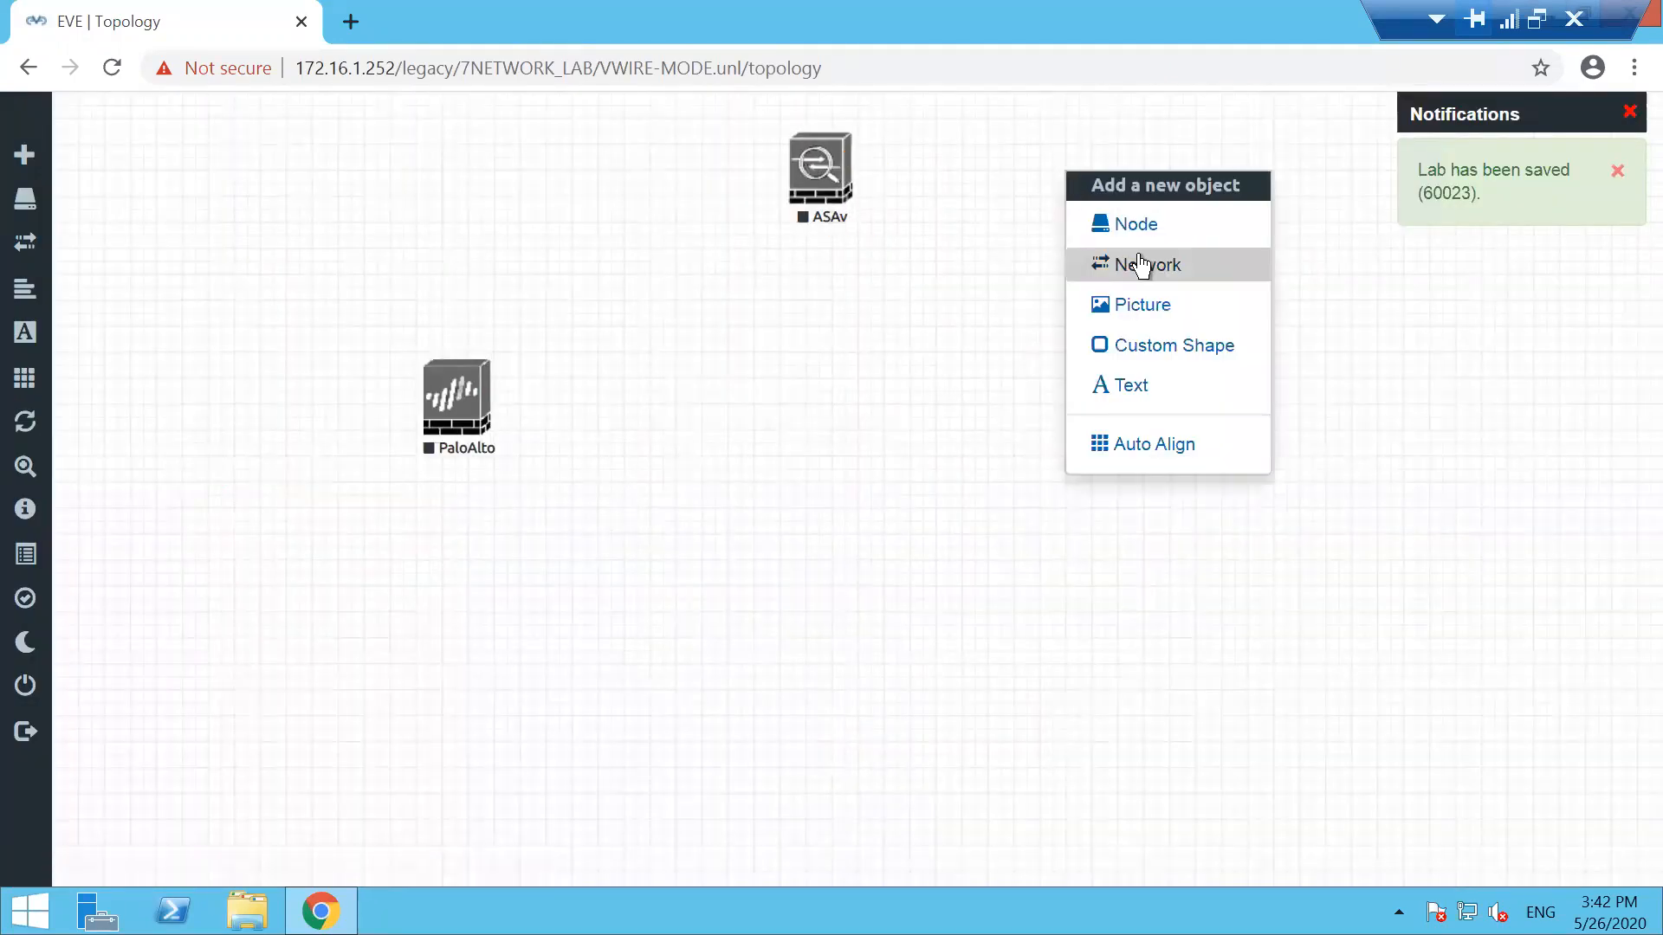
left_click(859, 351)
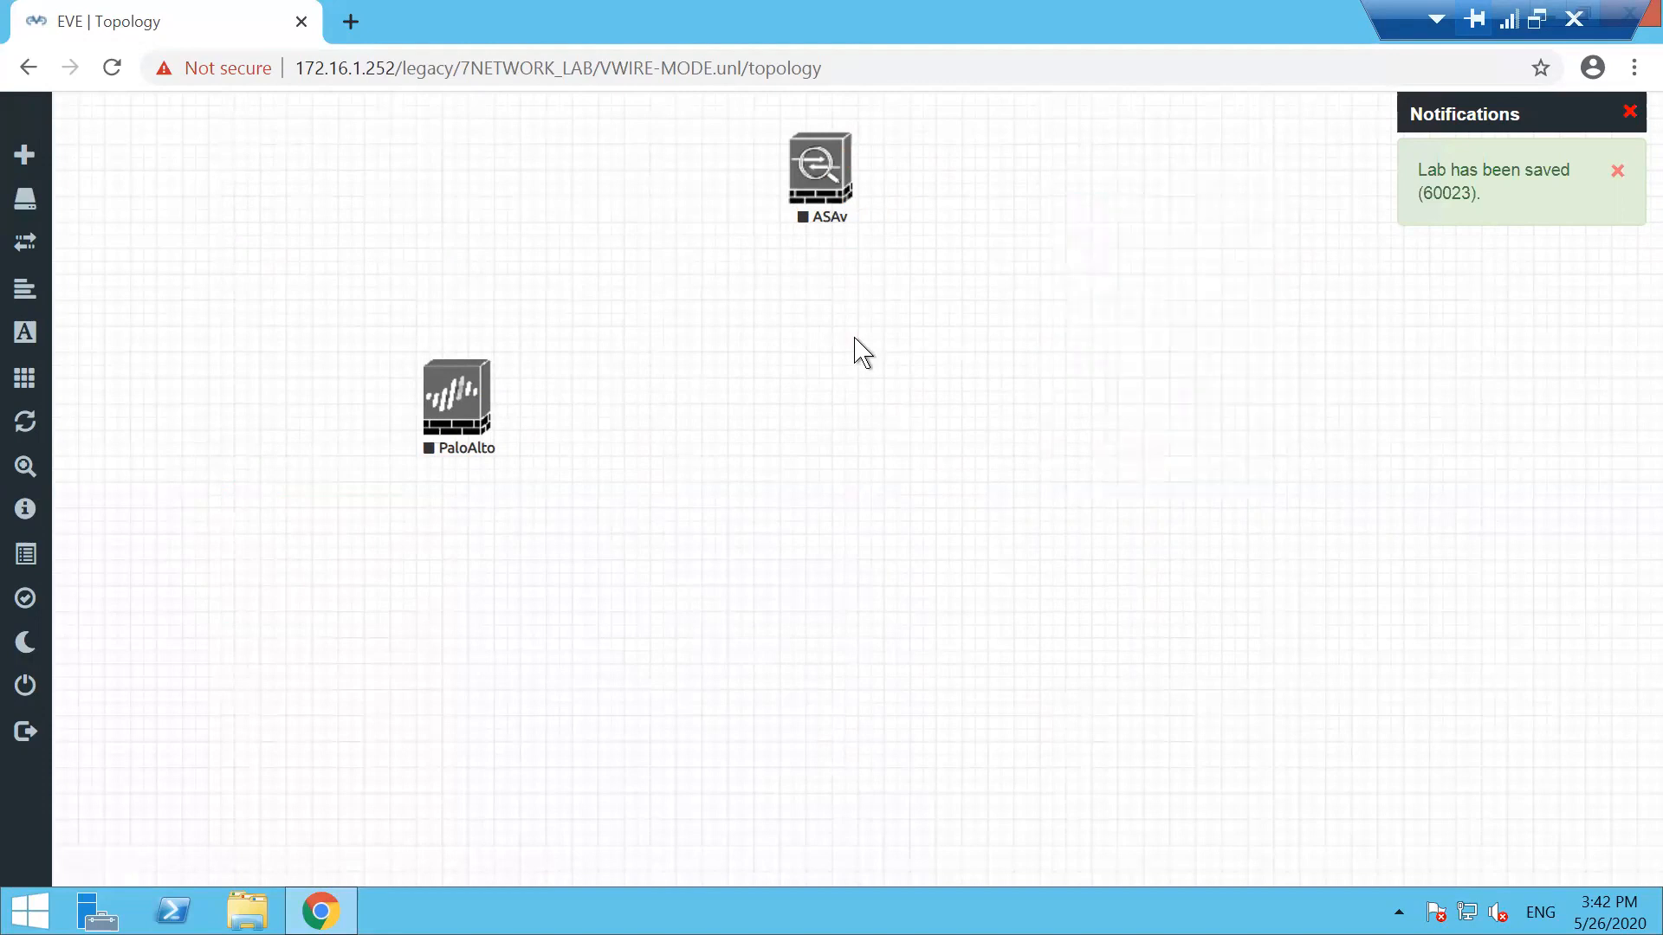
right_click(868, 341)
left_click(938, 395)
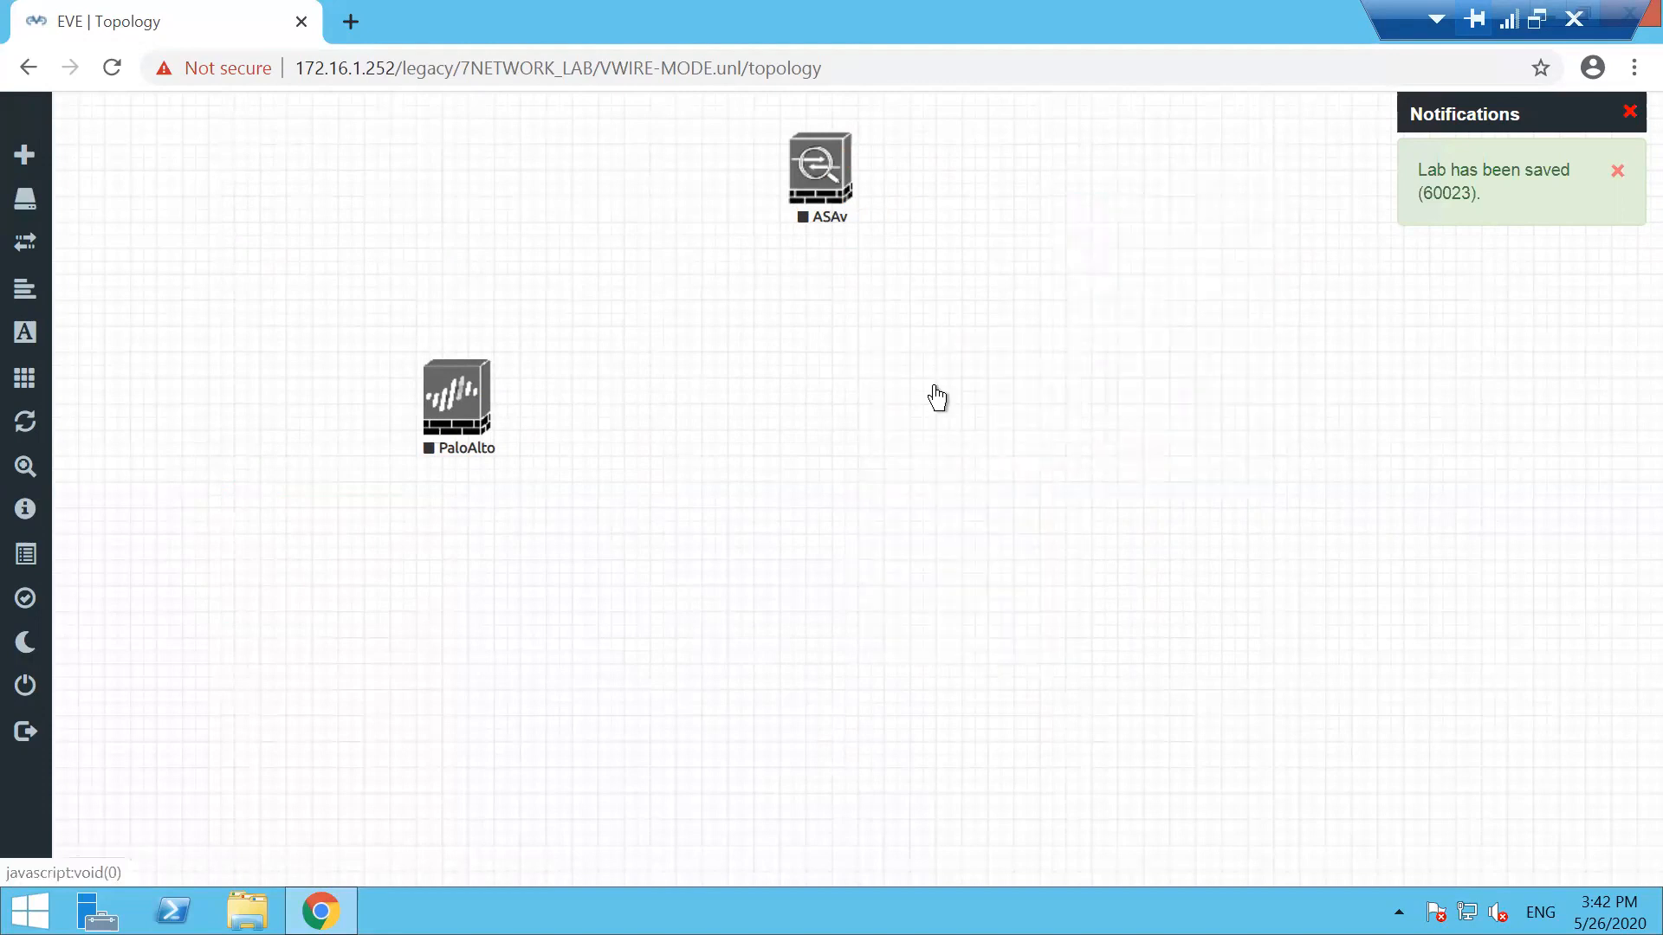
type("cisco")
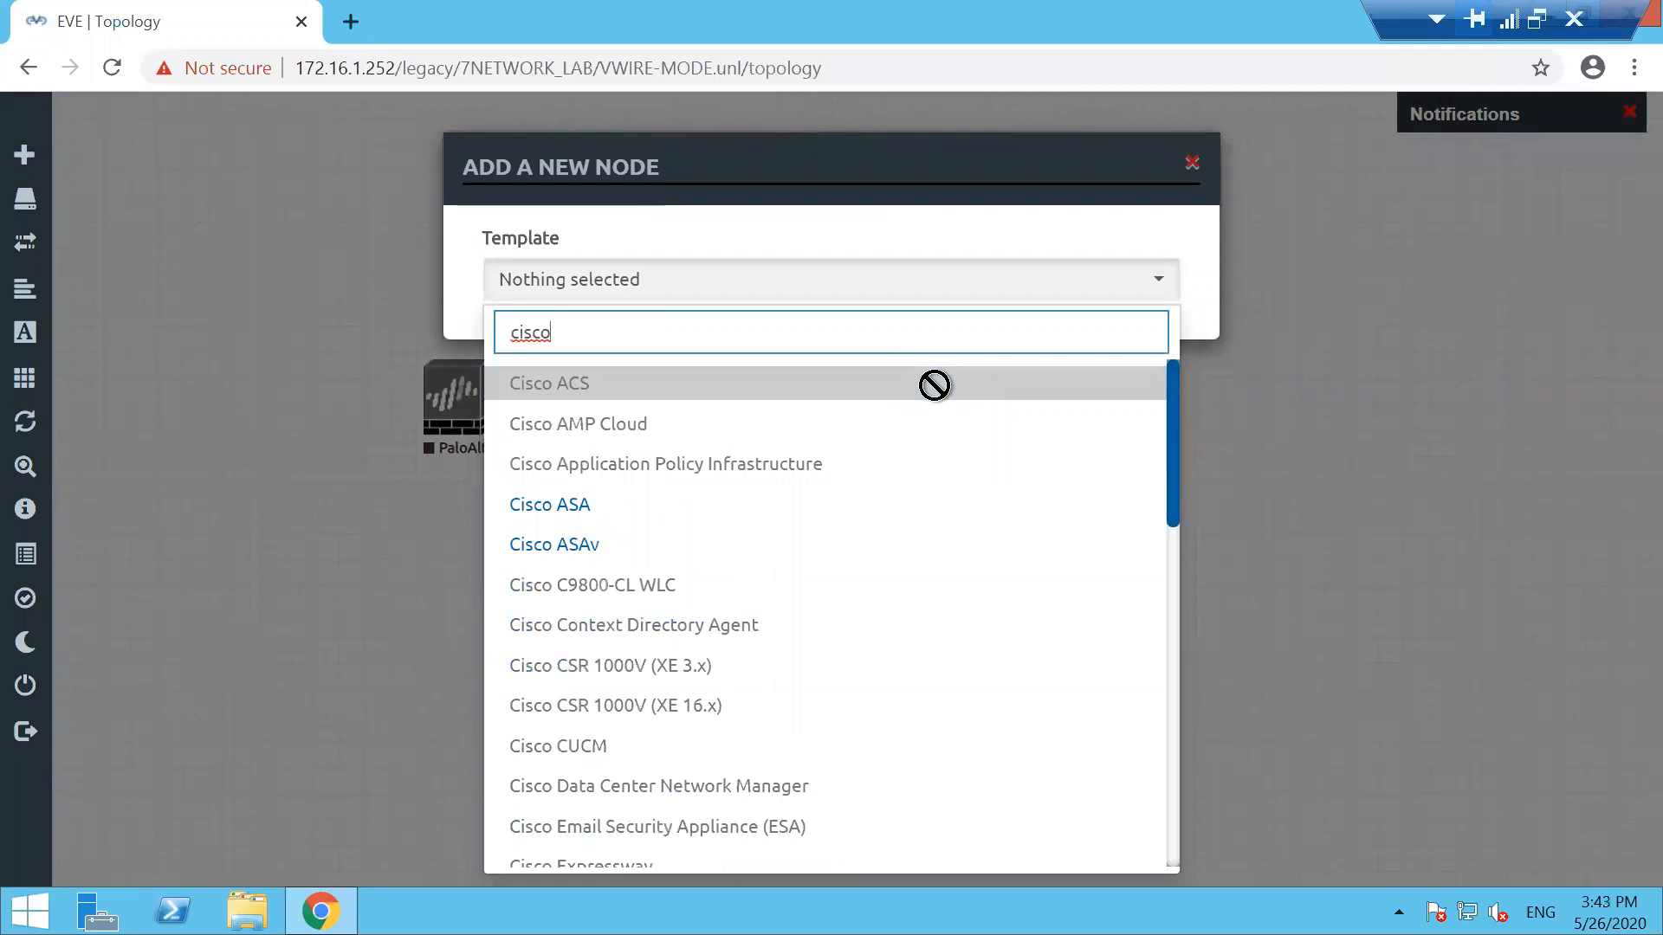
key("Down")
key("Down")
key("Down")
key("Down")
key("Down")
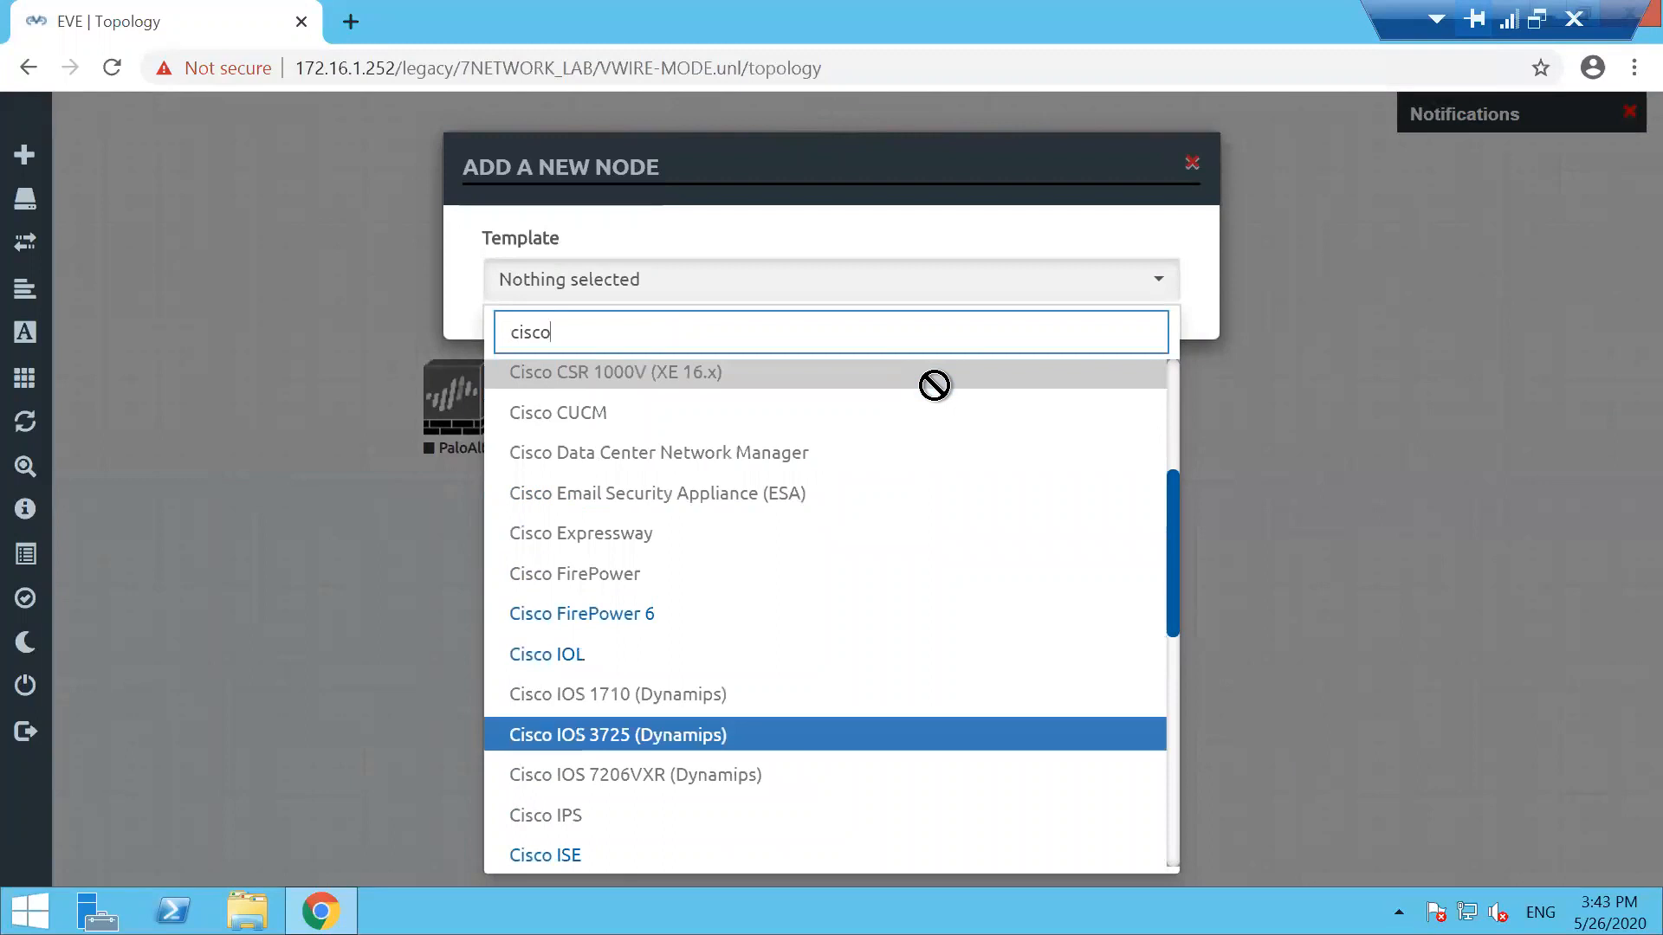
key("Return")
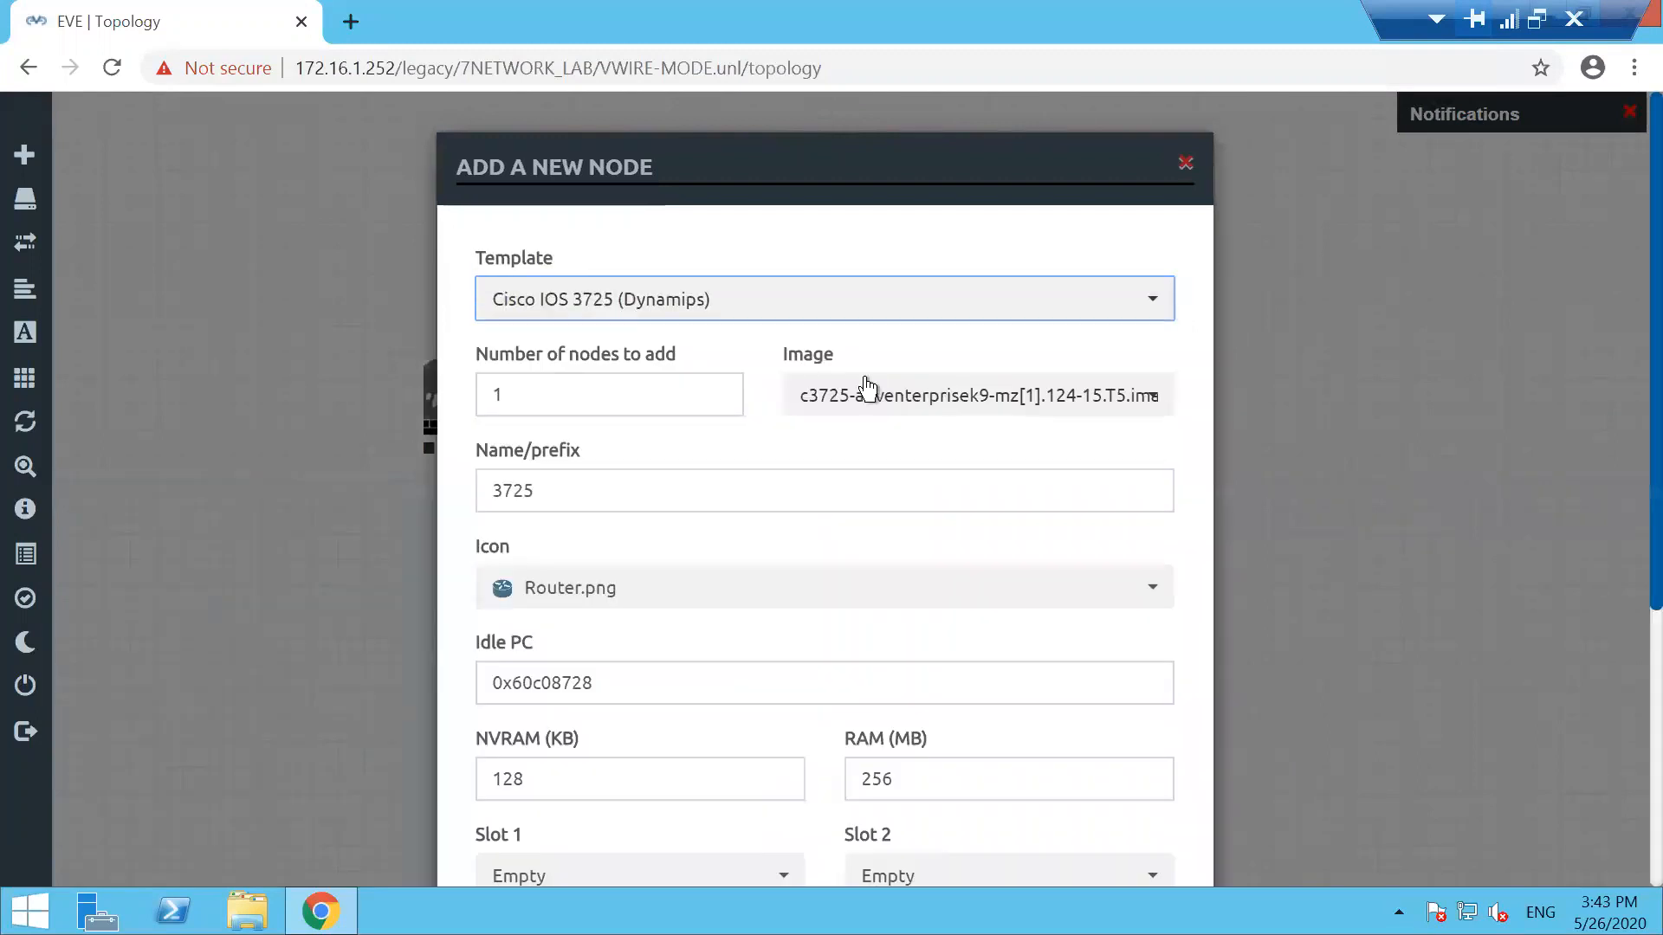
left_click(1628, 554)
left_click(1628, 553)
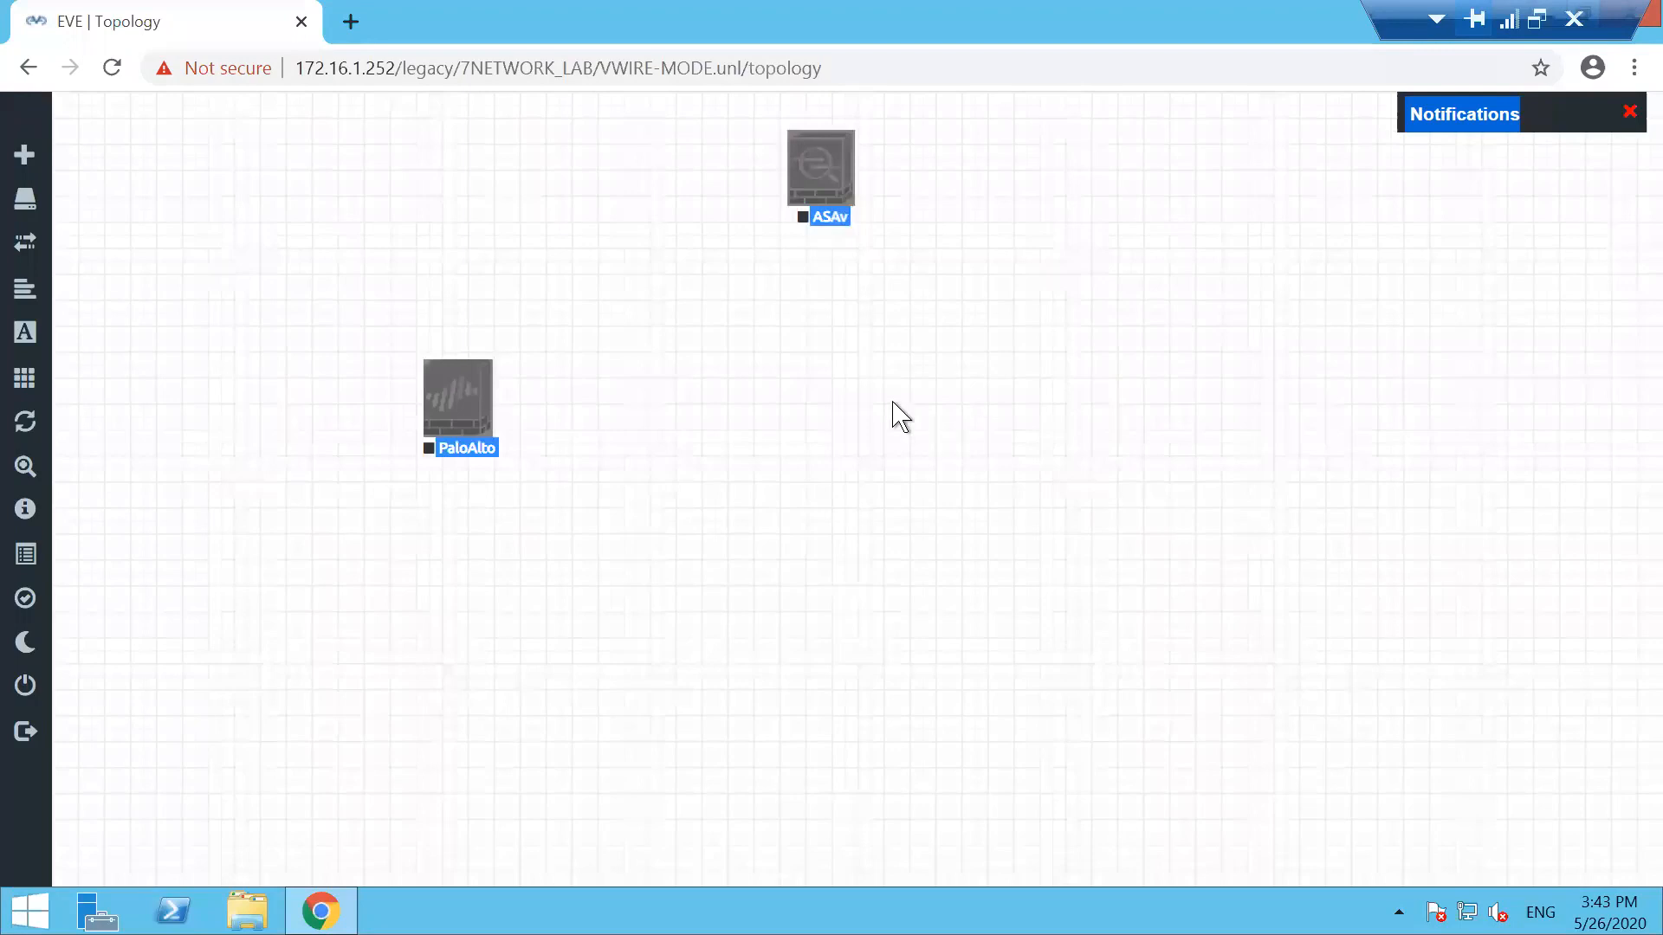
Add one Cisco IOS 3725 (Dynamips) router node with the c3725-adventerprisek9-mz[1].124-15.T5.image image below the ASAv
left_click(754, 379)
right_click(753, 379)
left_click(849, 421)
type("isco")
key("BackSpace")
key("BackSpace")
key("BackSpace")
key("BackSpace")
type("cisco")
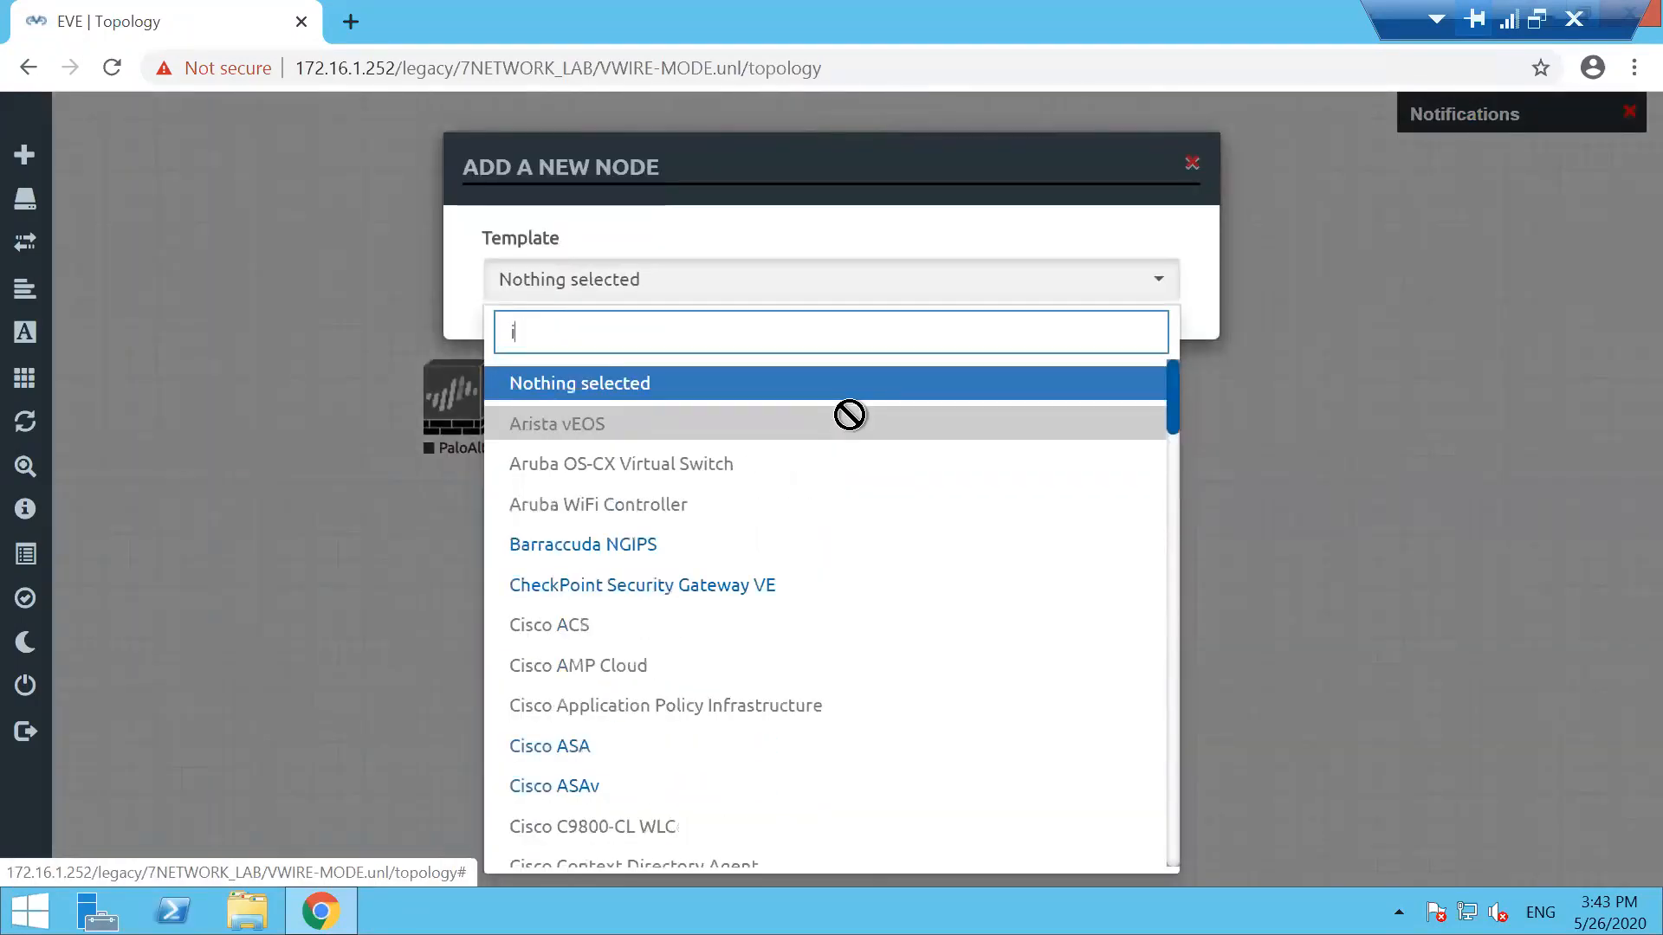
key("Down")
key("Down")
key("Down")
key("Down")
key("Down")
key("Down")
key("Down")
key("Down")
key("Down")
key("Down")
key("Down")
key("Down")
key("Down")
key("Down")
key("Down")
key("Down")
key("Down")
key("Down")
key("Down")
key("Down")
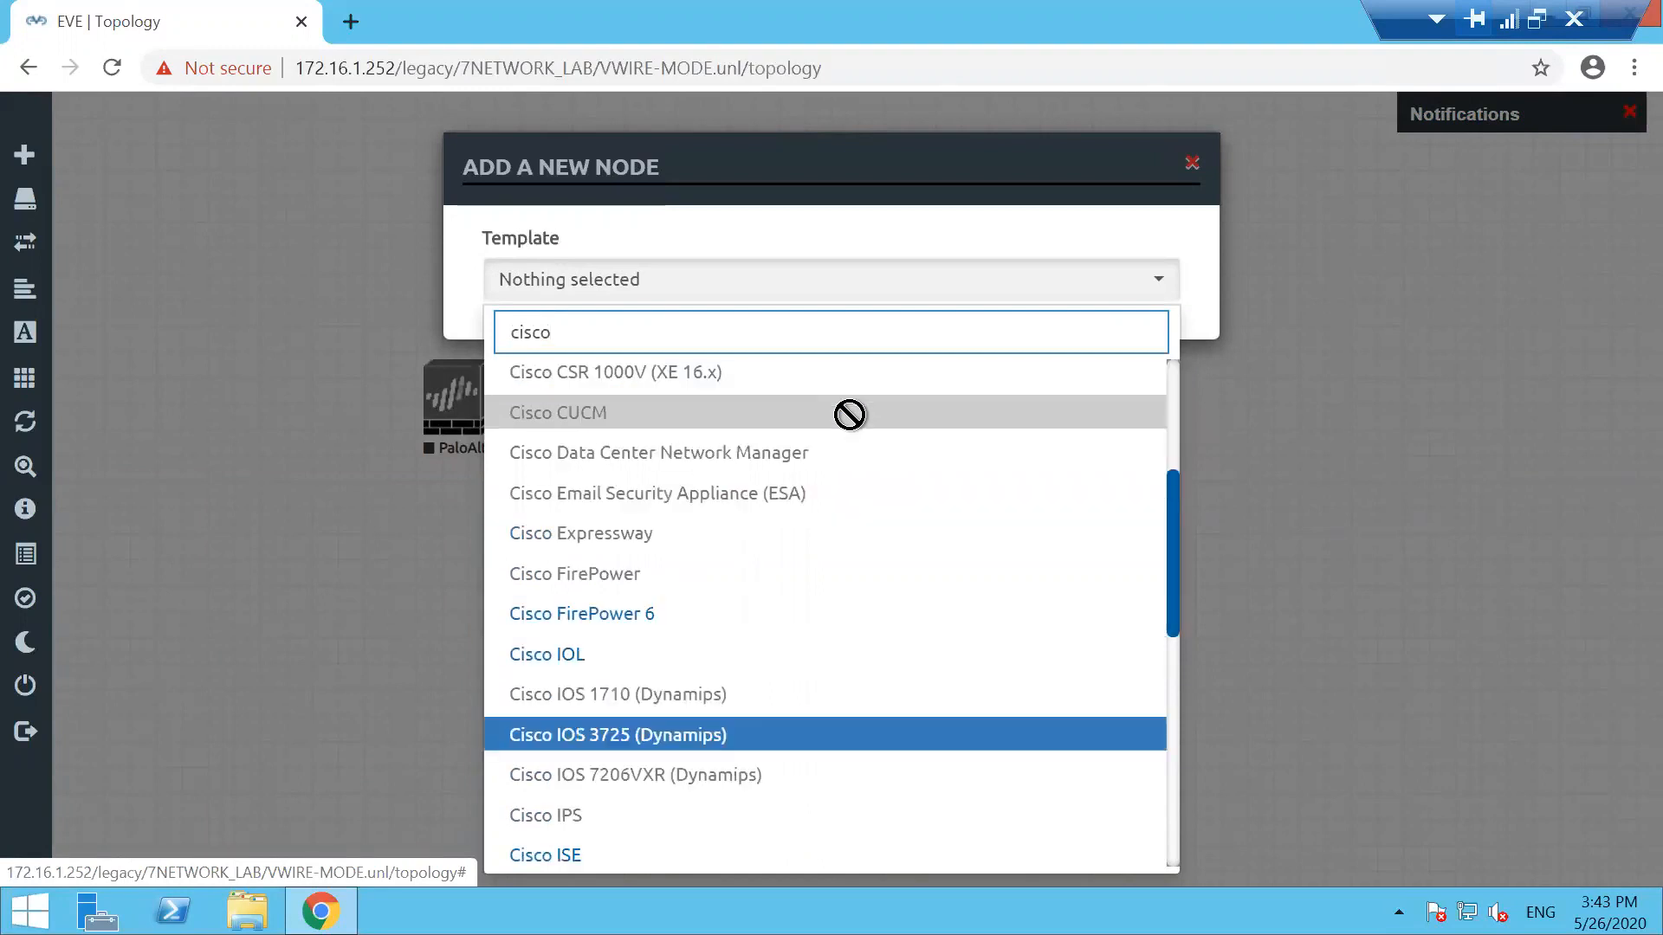
key("Up")
key("Up")
key("Up")
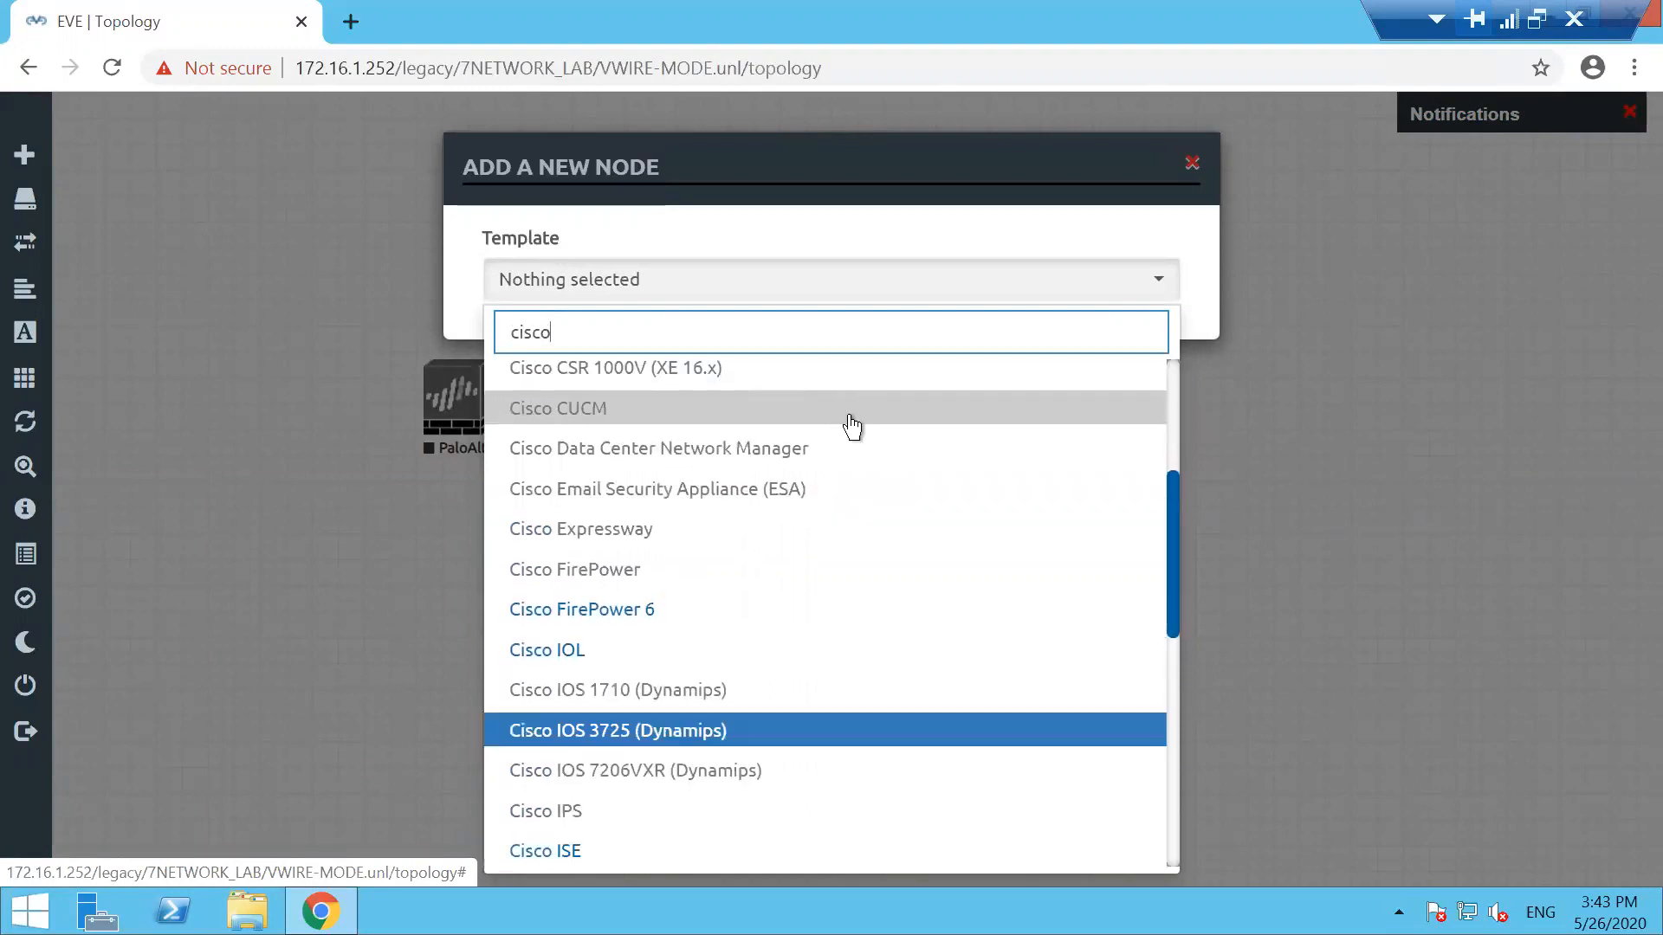
key("Return")
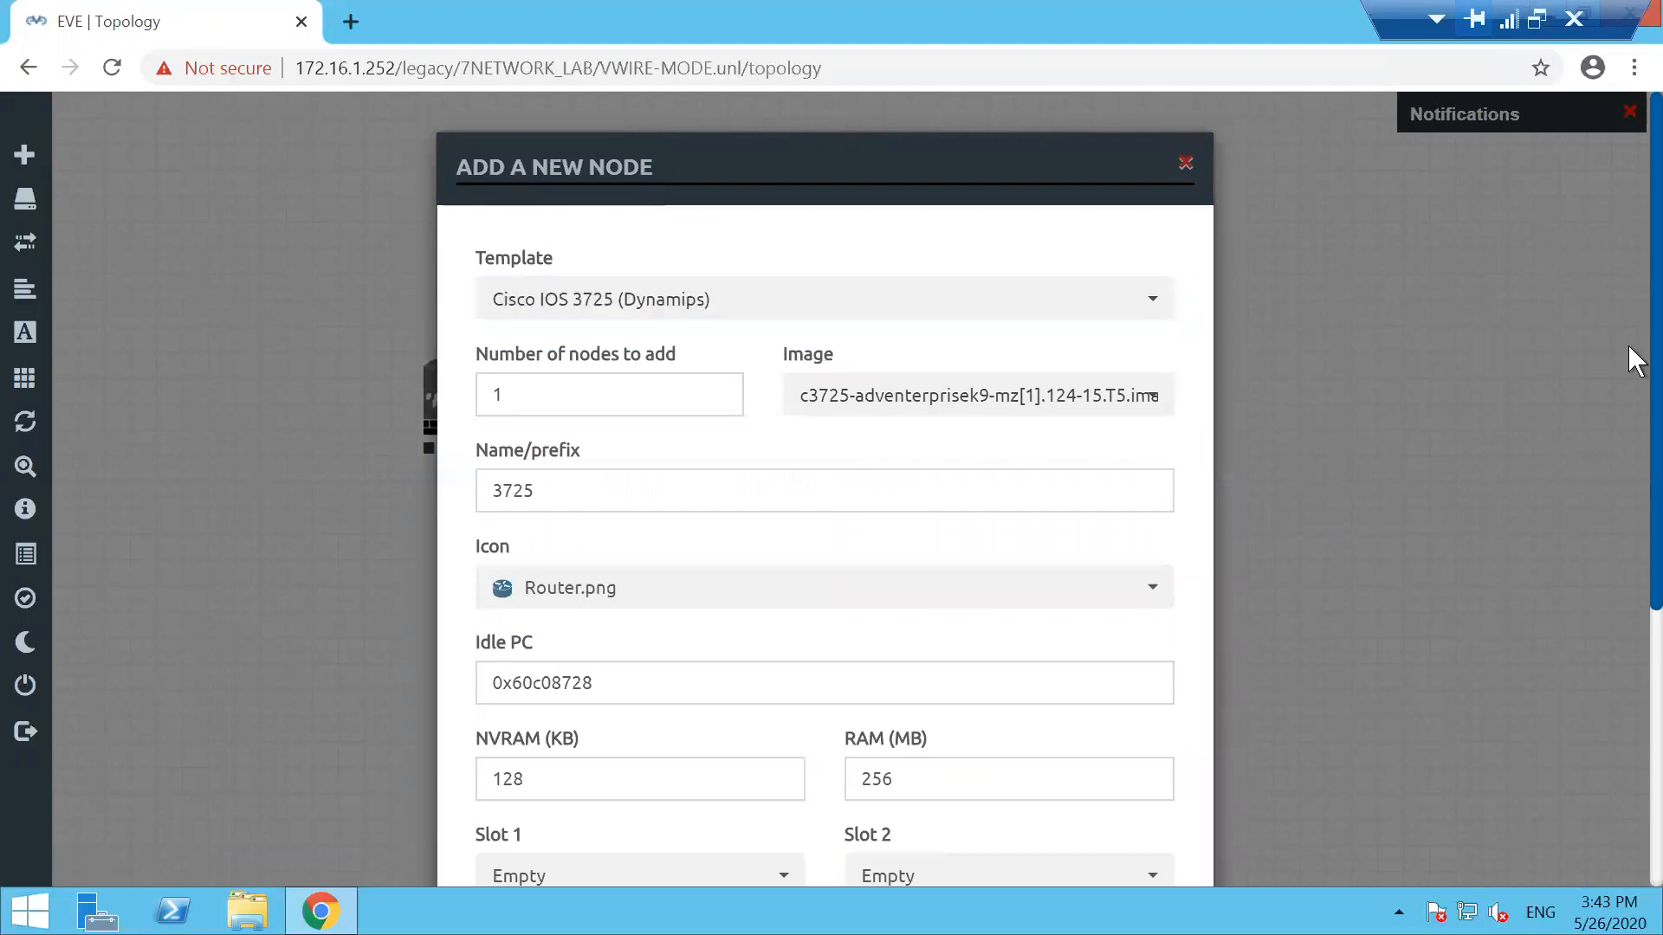
scroll(1630, 346, "down", 5)
left_click(713, 814)
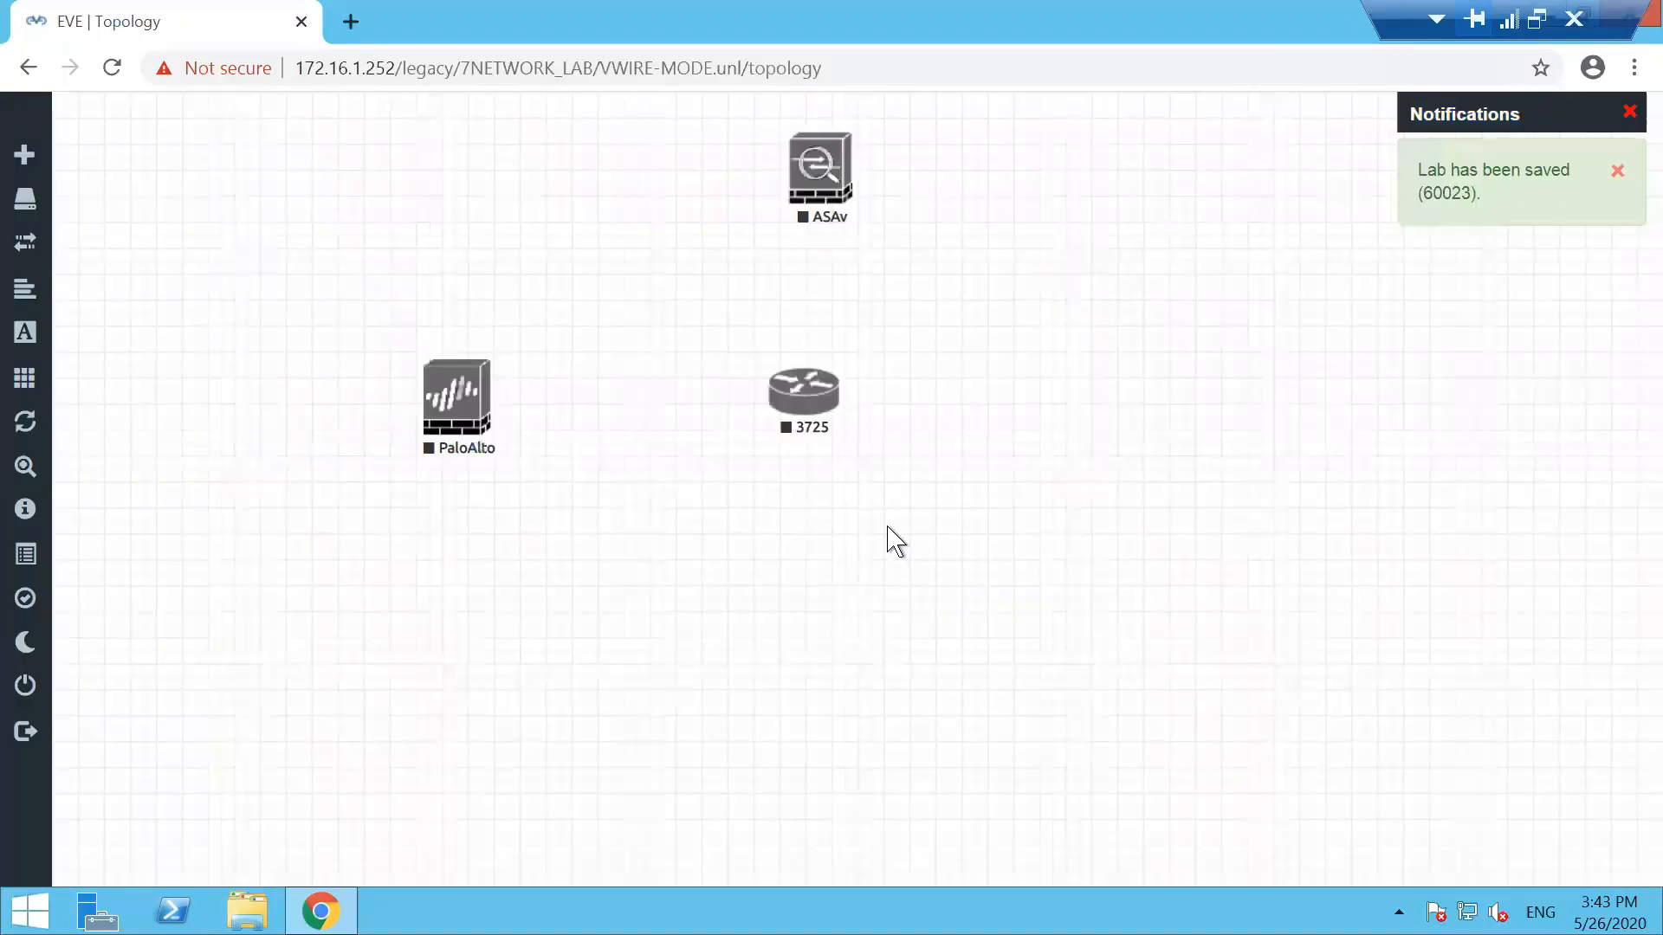
Move the 3725 router further below the ASAv and connect ASAv Gi0/0 to 3725 fa0/0
left_click_drag(796, 416, 812, 546)
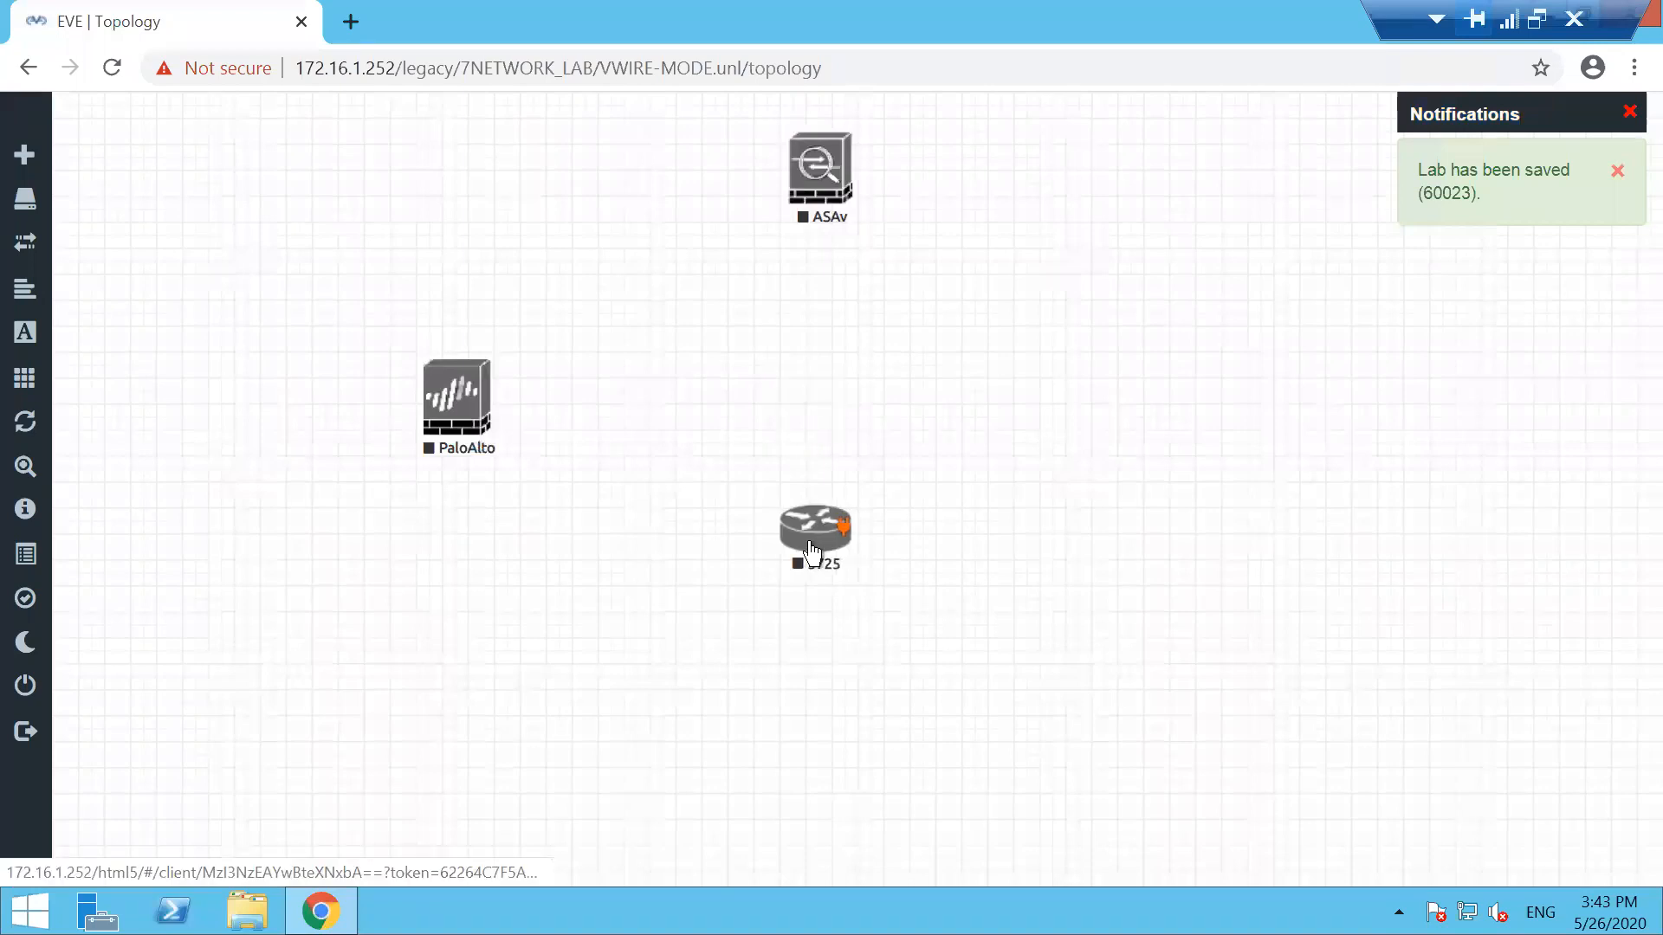
left_click_drag(849, 161, 821, 520)
left_click(887, 793)
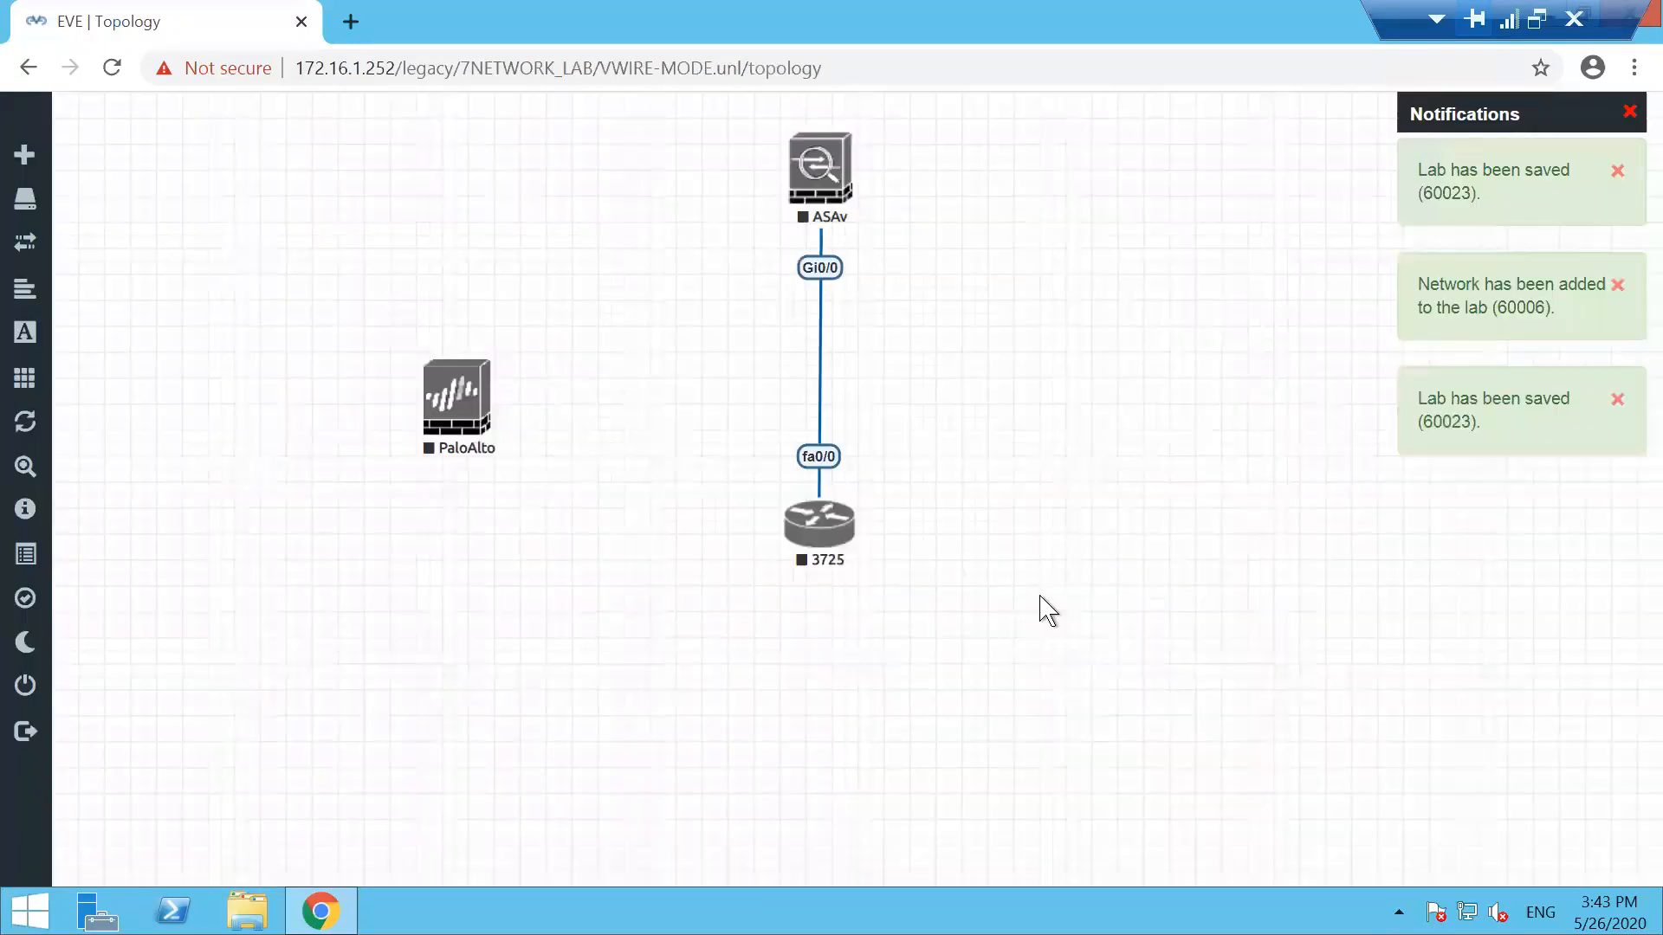
Add one Cisco vIOS Switch node named Switch to the right of the 3725 router, with 1024 MB RAM and 8 Ethernets
right_click(1052, 534)
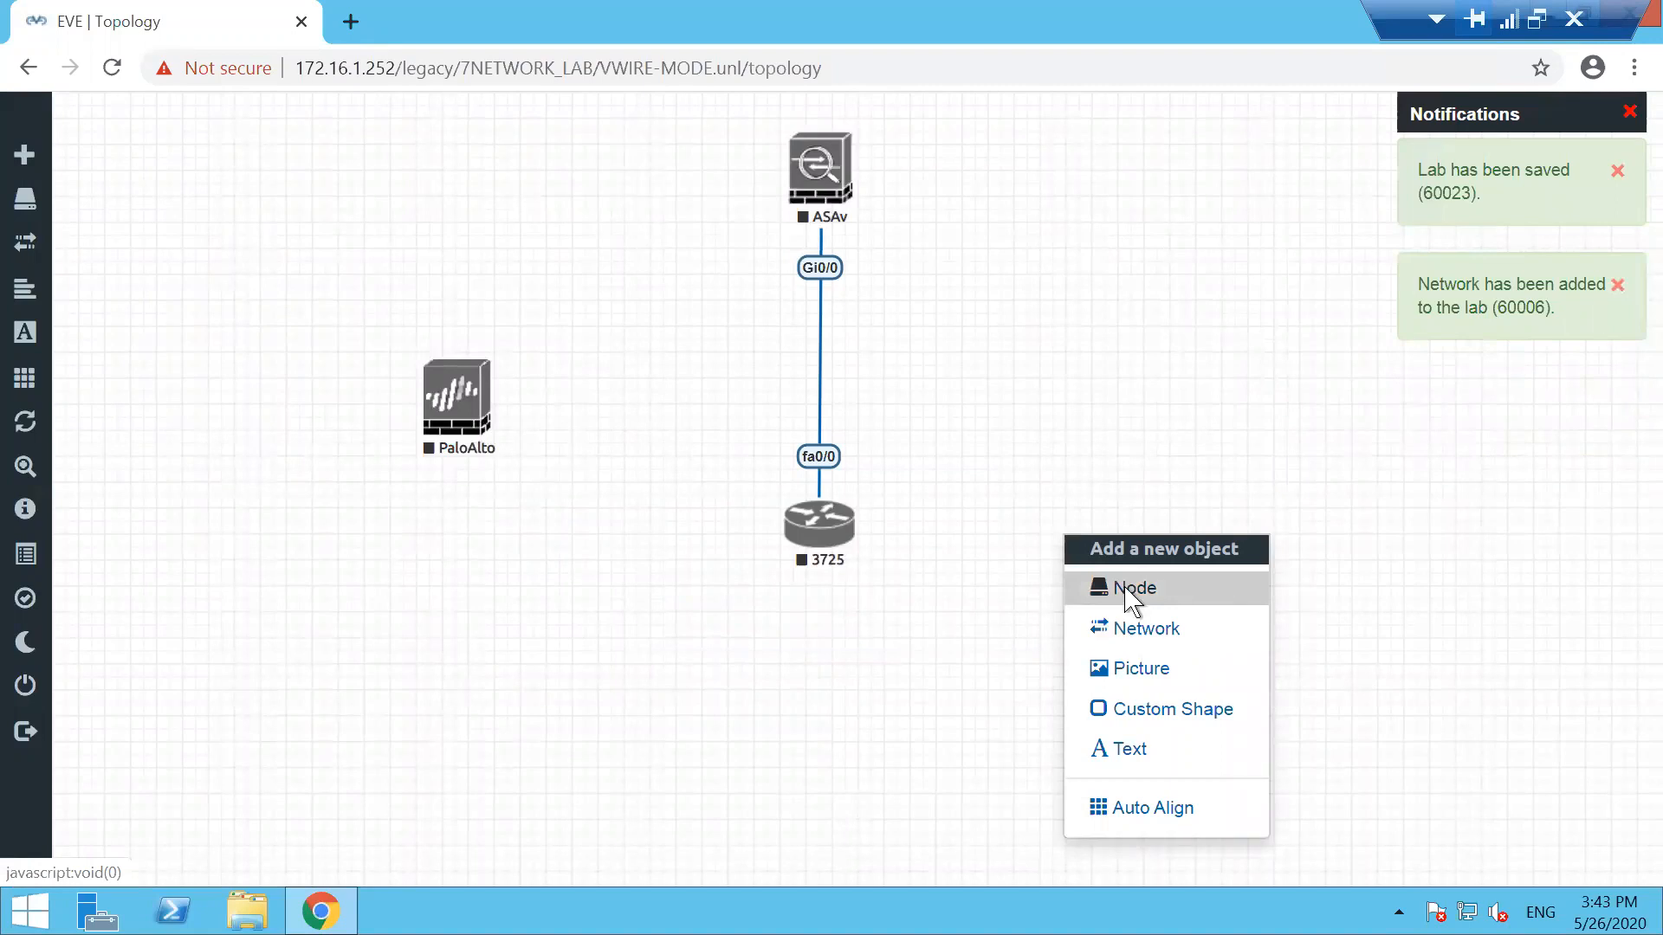
left_click(1126, 589)
type("cisc")
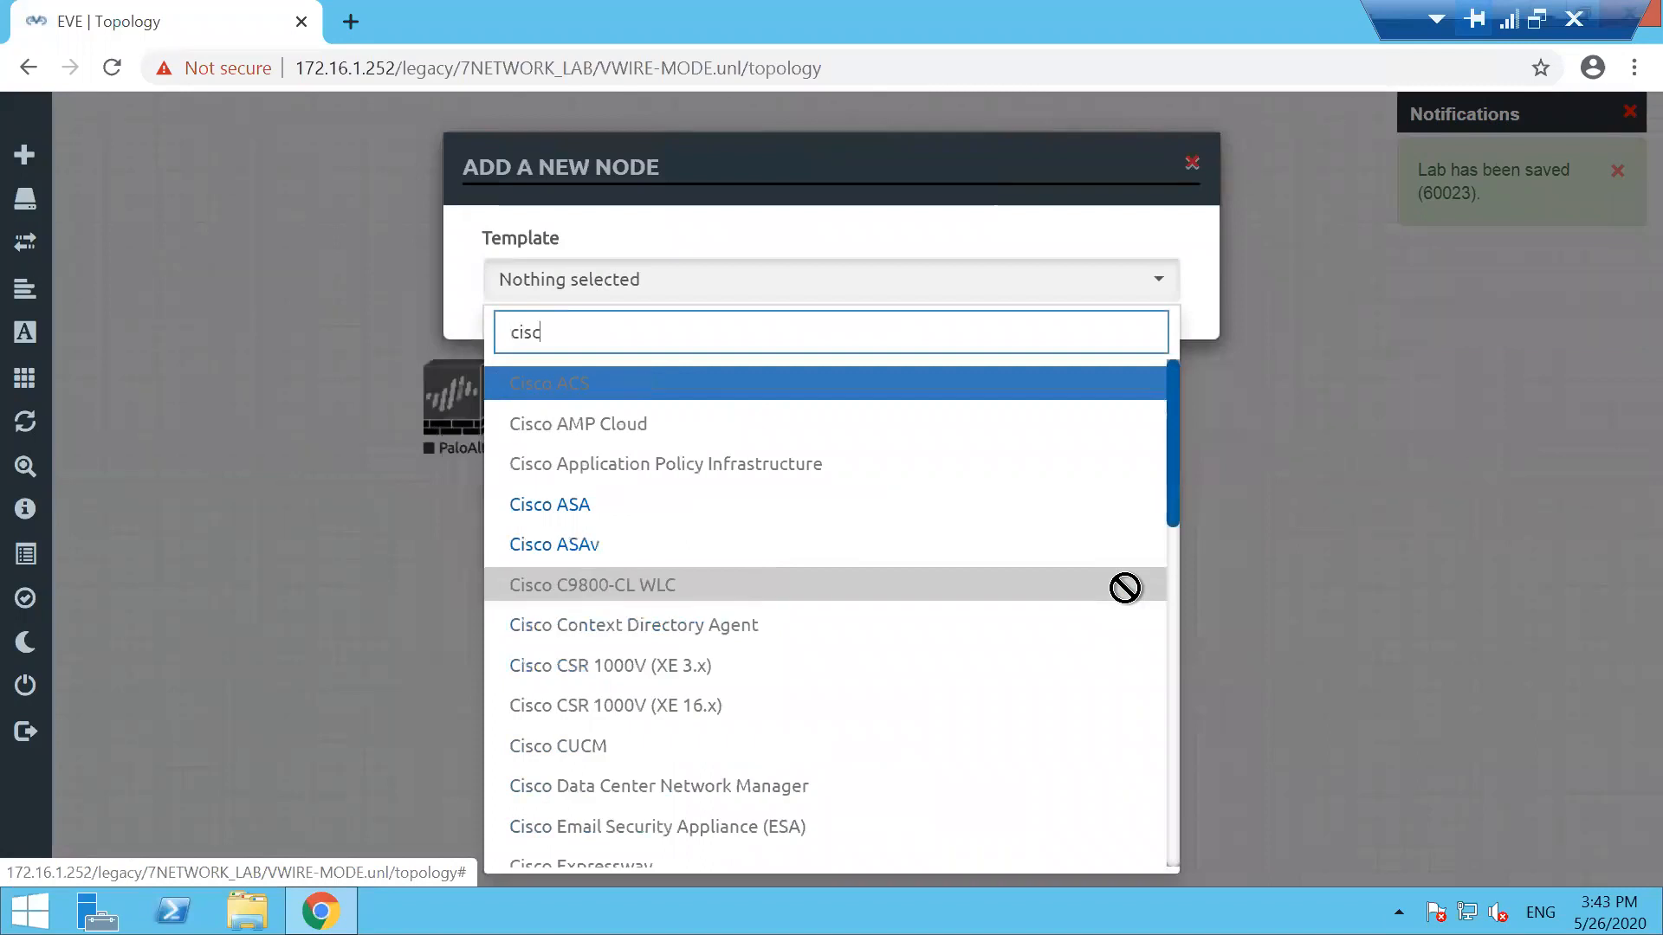
type("o")
key("Down")
key("Down")
key("Down")
key("Down")
key("Down")
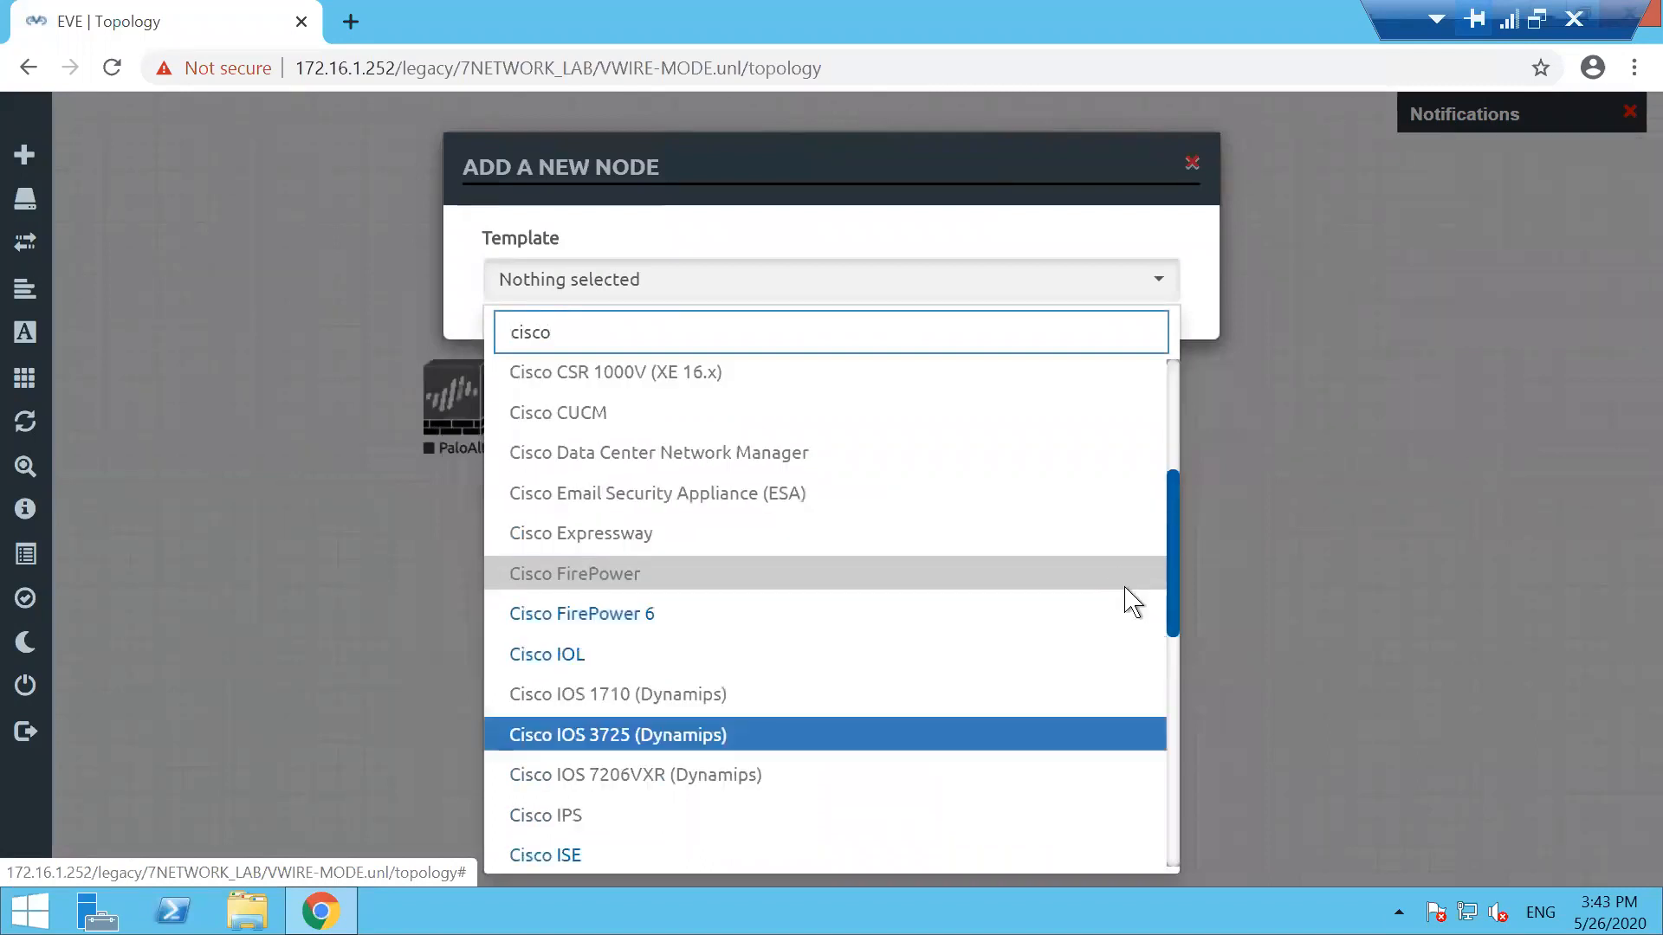
key("Down")
key("Down")
key("Down")
key("Down")
key("Down")
key("Down")
key("Down")
key("Down")
key("Down")
key("Down")
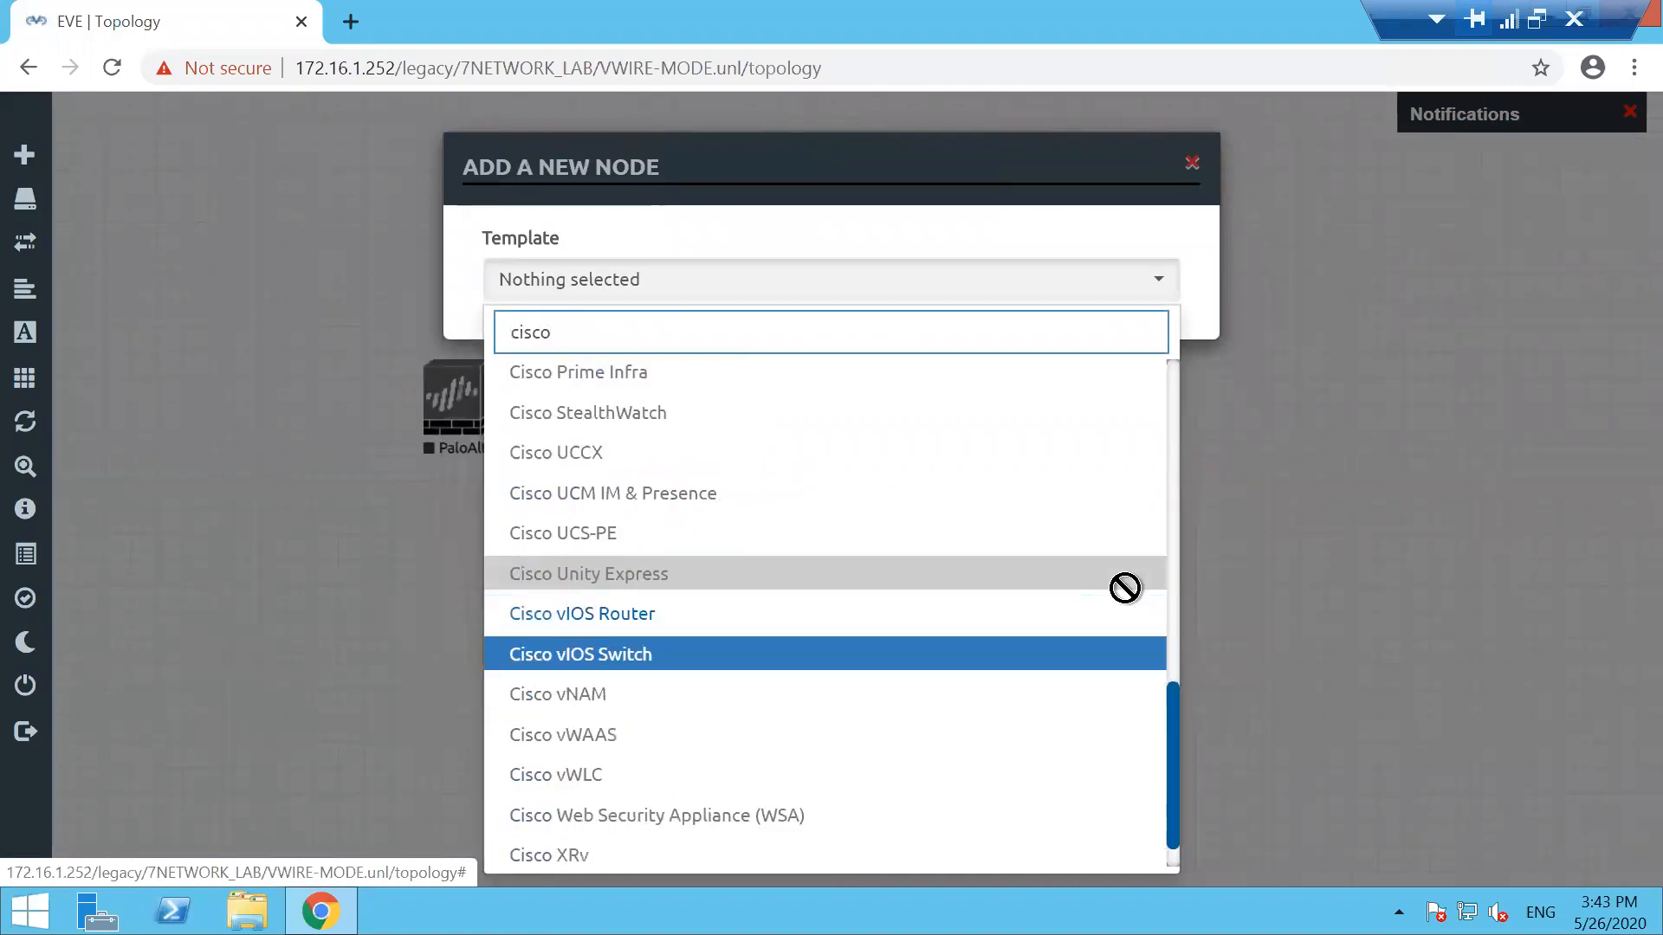
key("Return")
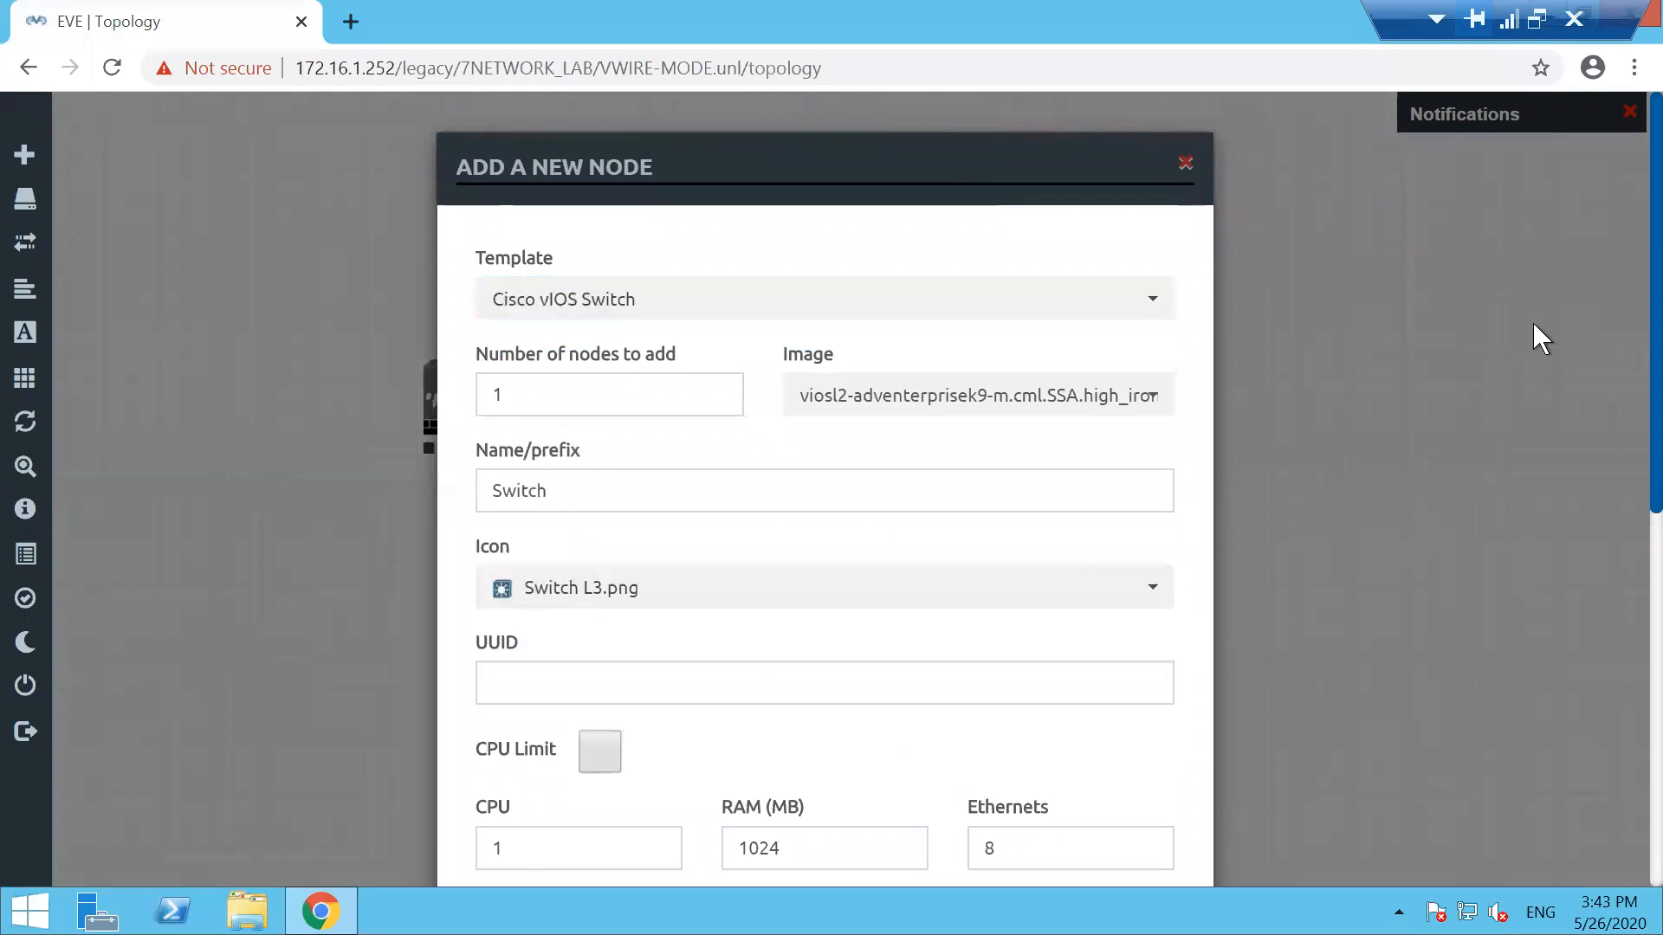
scroll(1635, 567, "down", 5)
scroll(1637, 656, "down", 2)
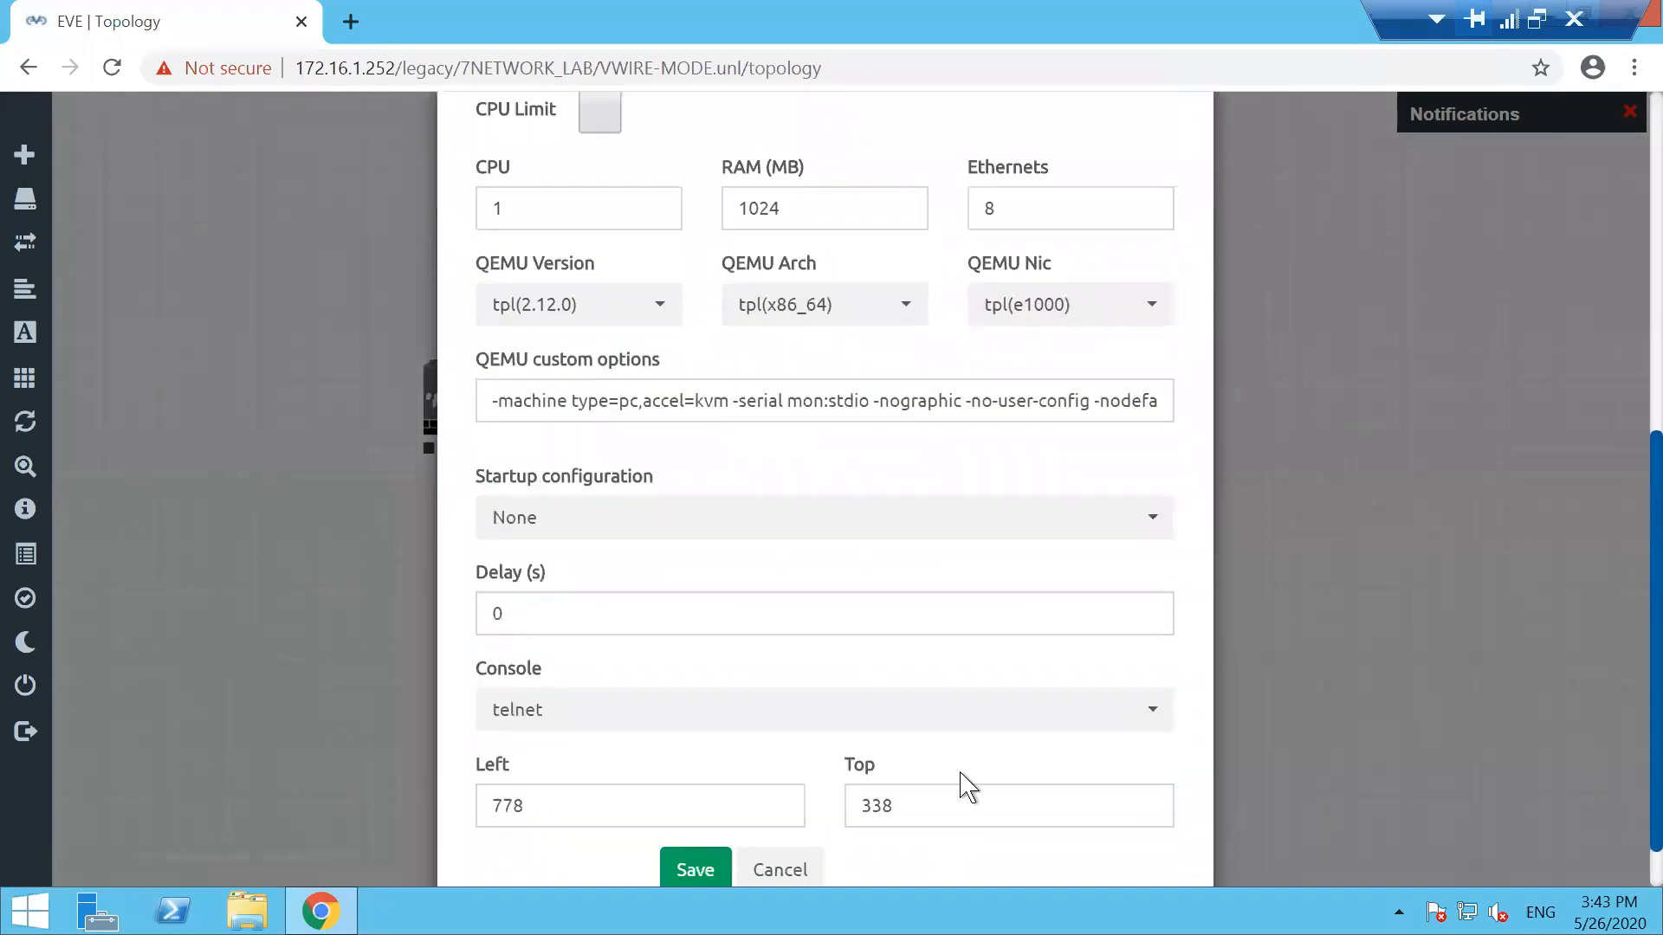
left_click(709, 873)
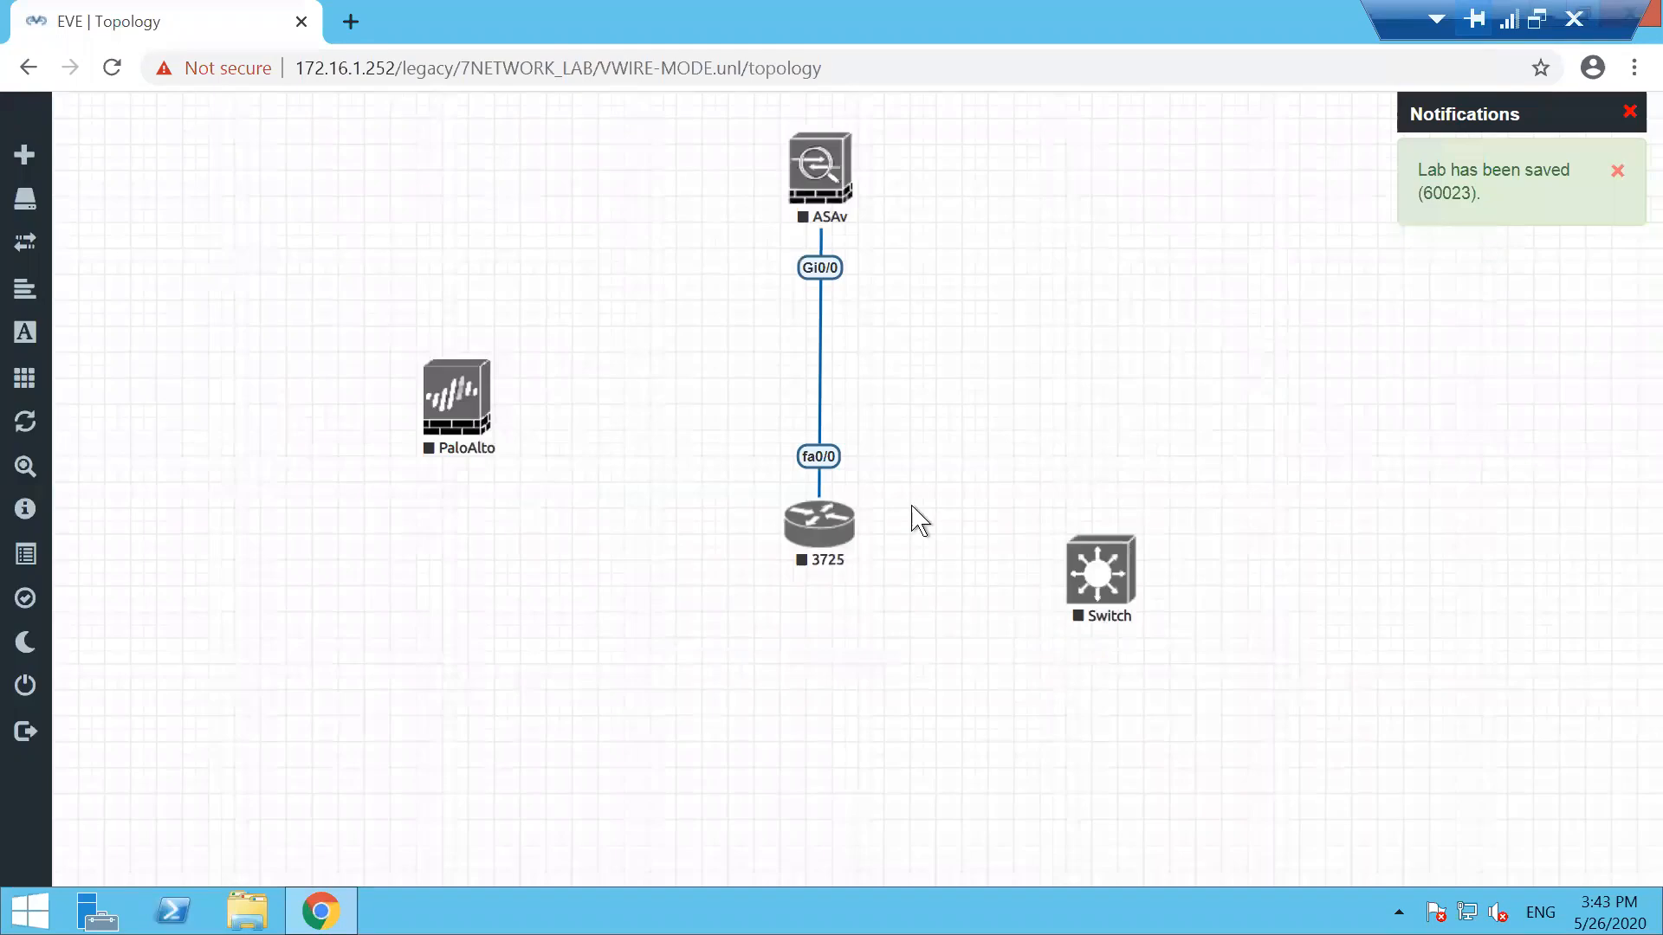
Line up the switch to the left of the lowered 3725 router and connect Switch Gi0/0 to 3725 fa0/1
left_click(576, 617)
left_click_drag(823, 543, 834, 628)
left_click_drag(609, 617, 813, 620)
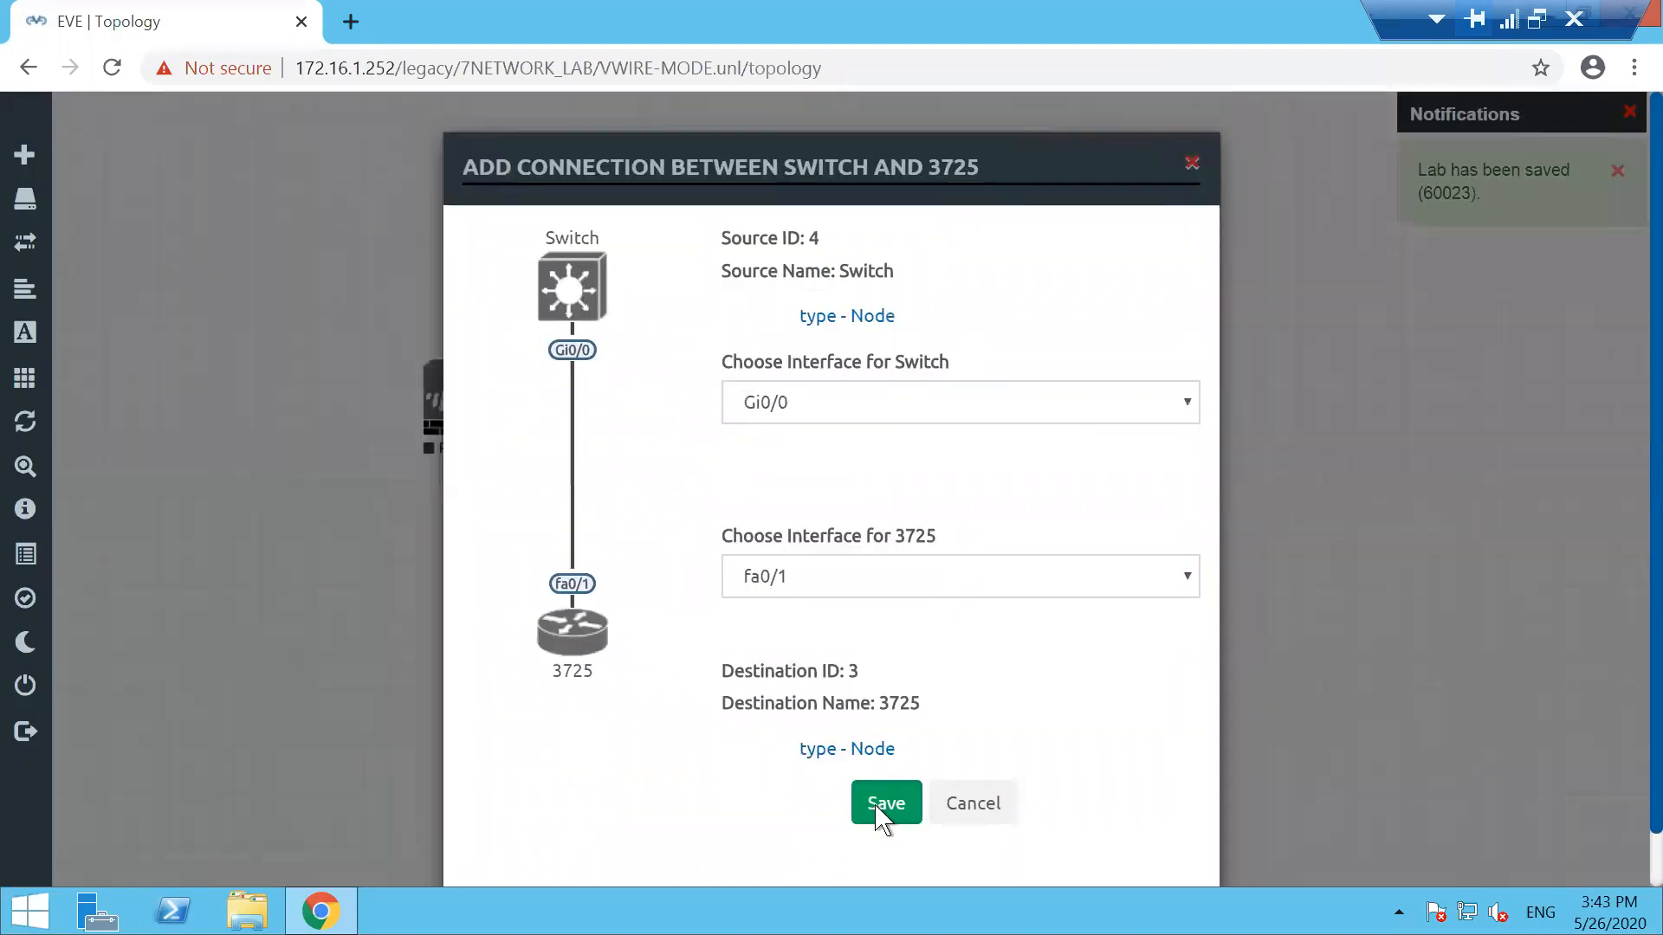
key("Return")
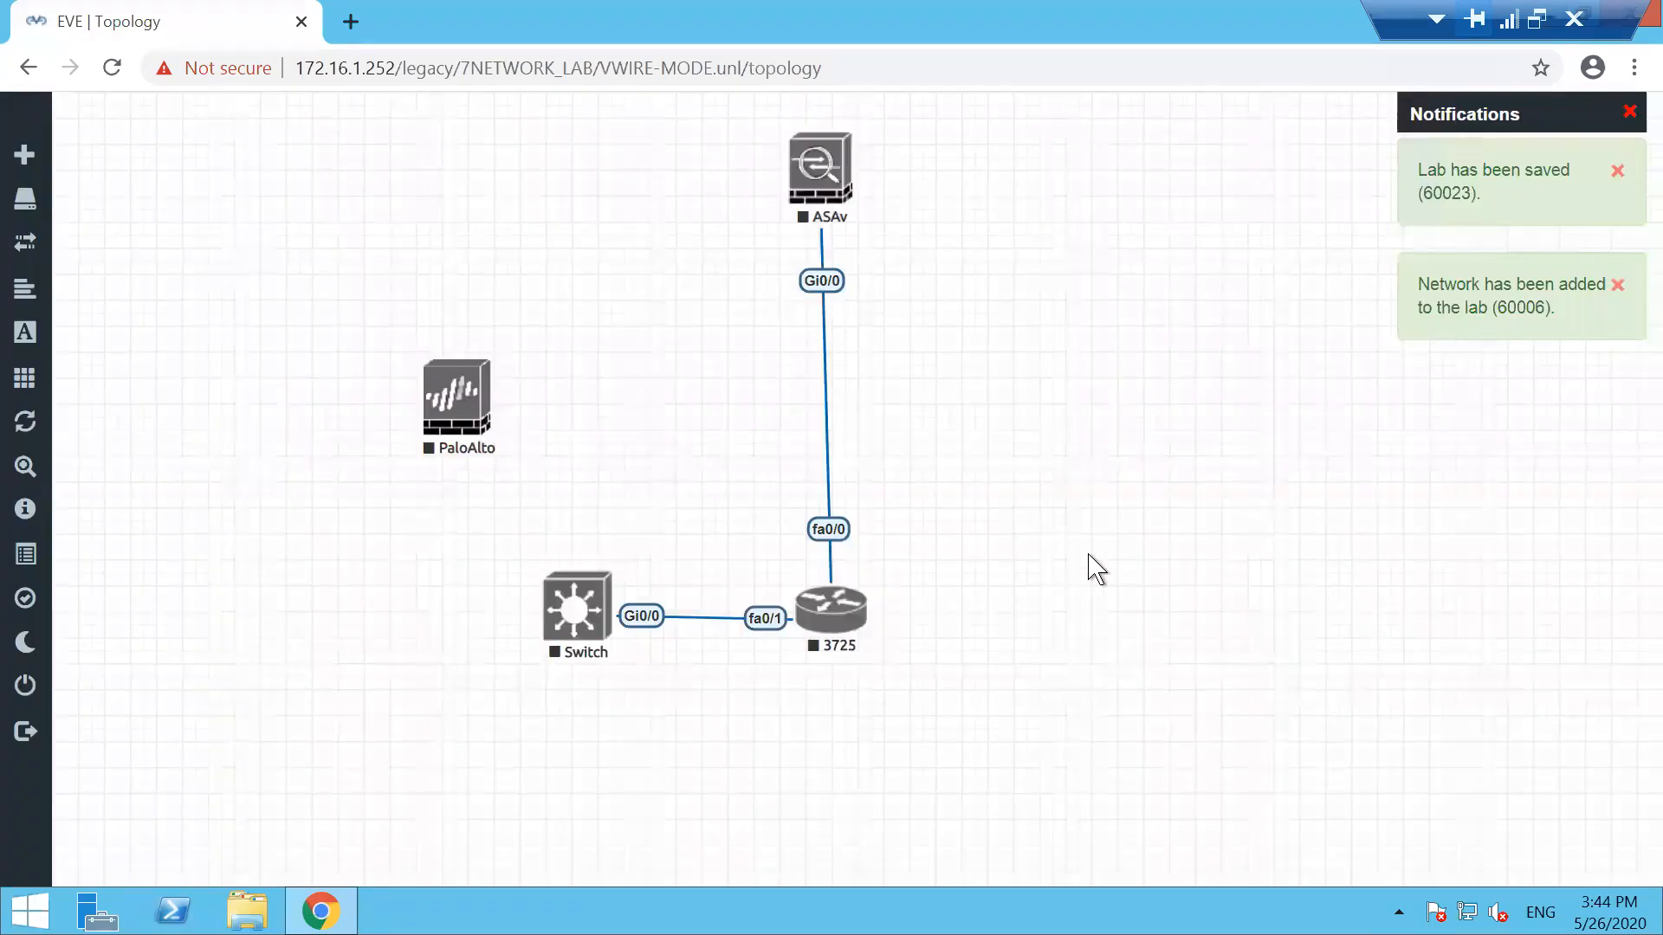
Add a second Cisco vIOS Switch node to the right of the 3725 router, with 1024 MB RAM and 8 Ethernets
right_click(1200, 616)
left_click(1202, 617)
type("cisco")
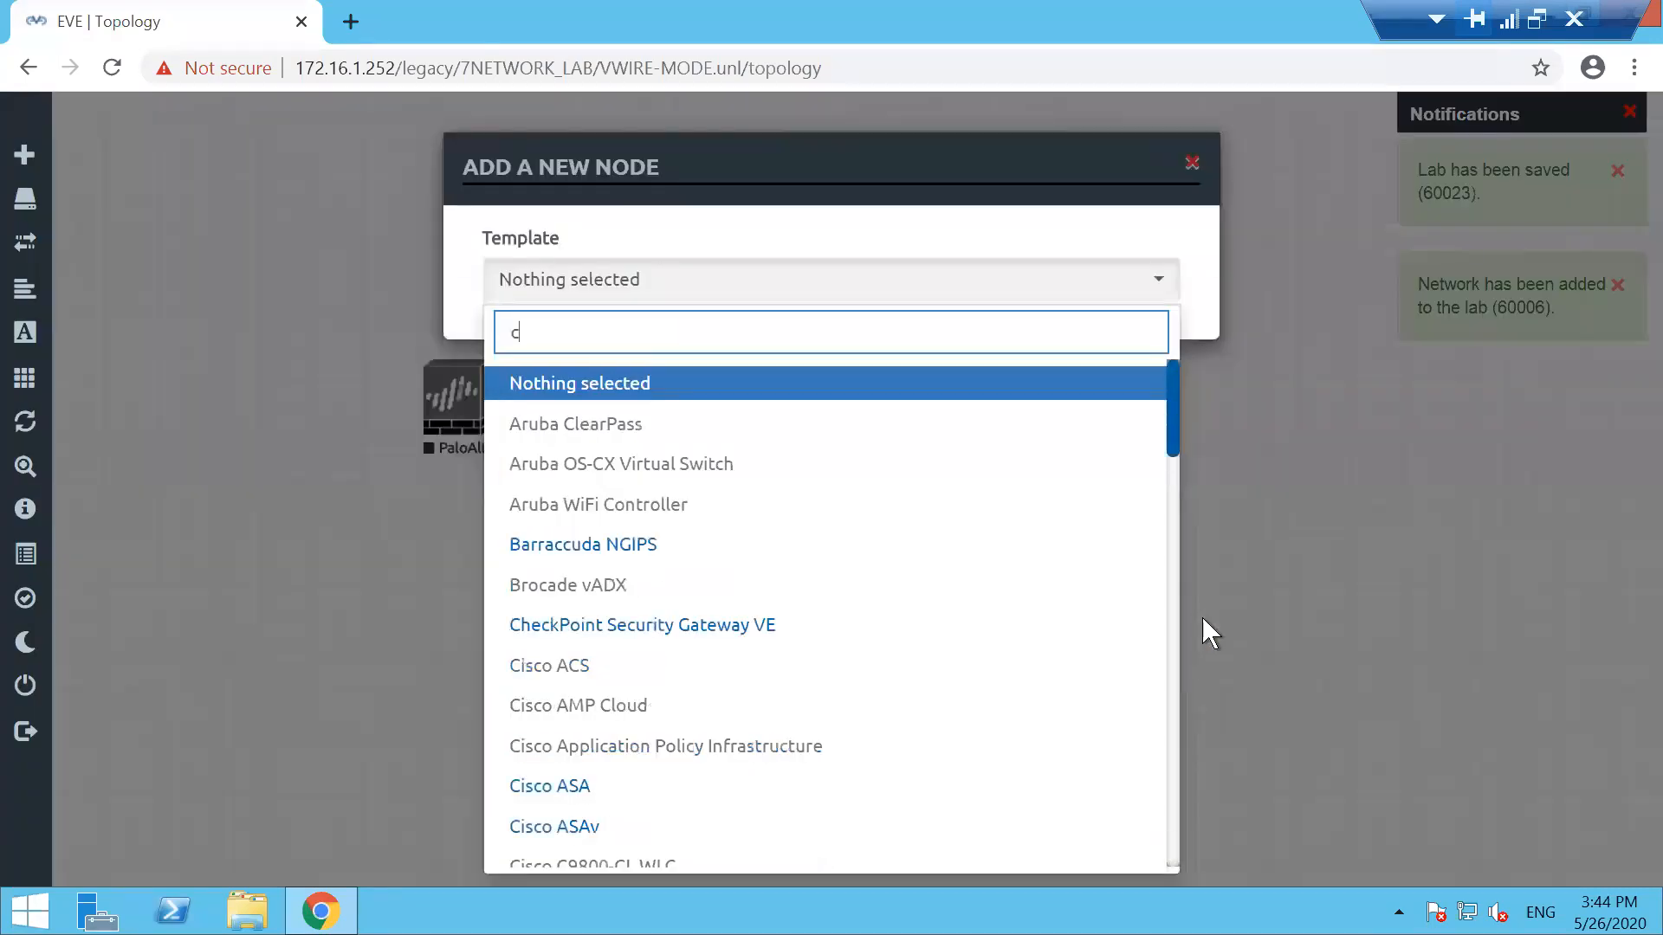
key("Down")
key("Down")
key("Down")
key("Down")
key("Down")
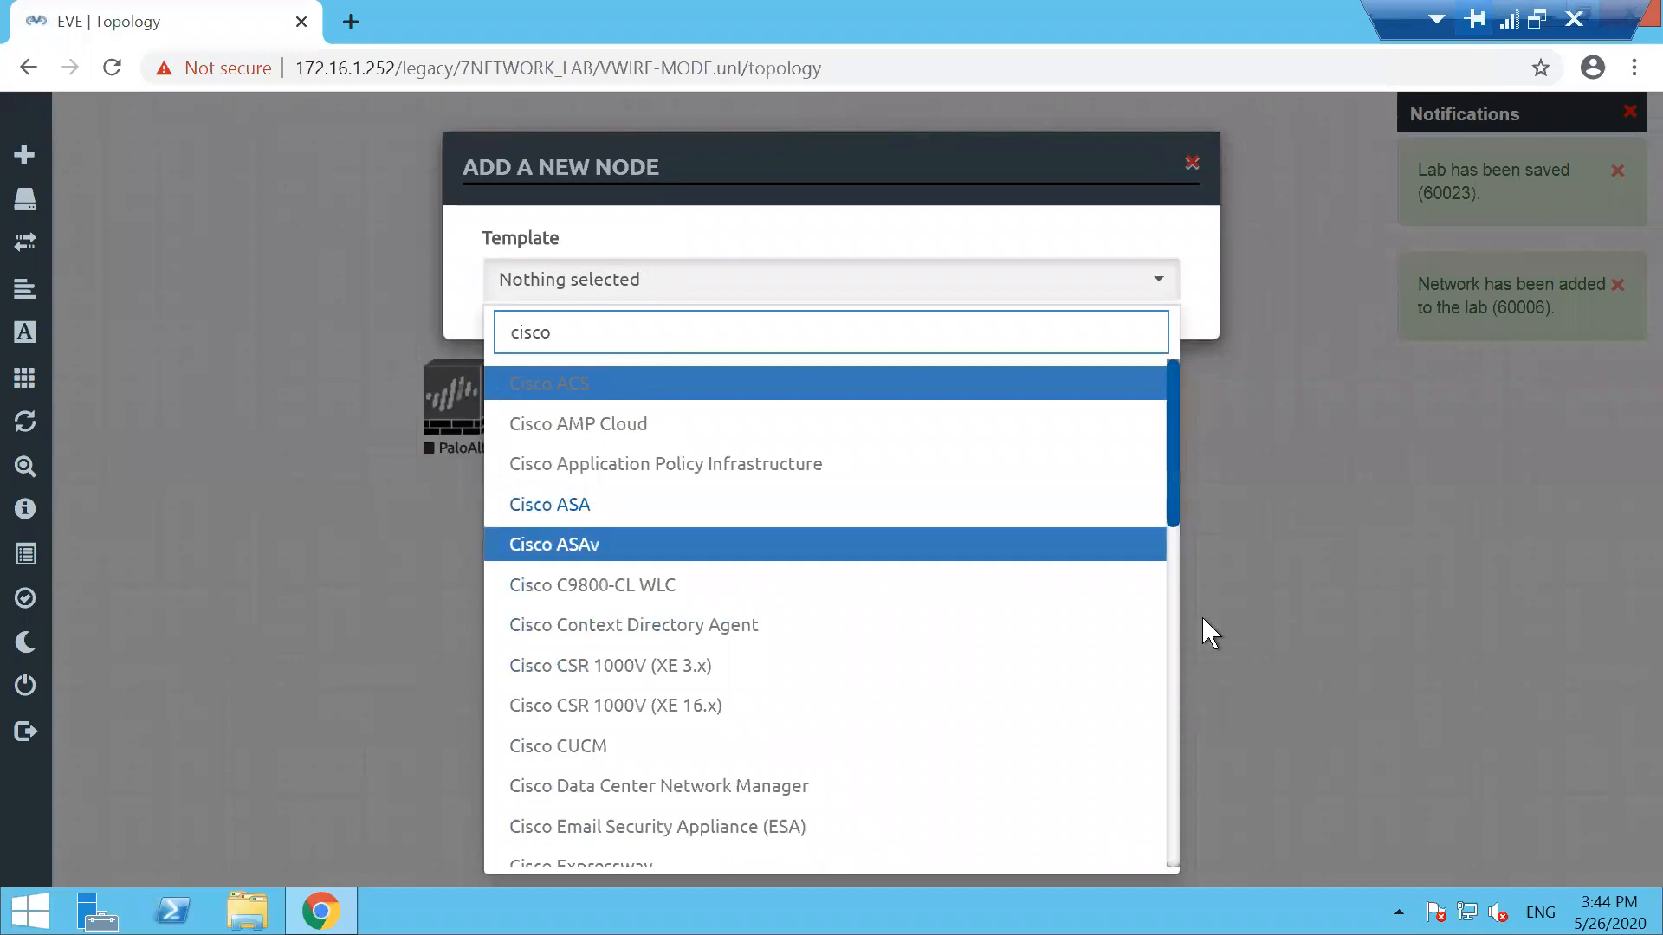
key("Down")
key("Down")
key("Down")
key("Down")
key("Down")
key("Down")
key("Down")
key("Down")
key("Down")
key("Down")
key("Down")
key("Down")
key("Down")
key("Down")
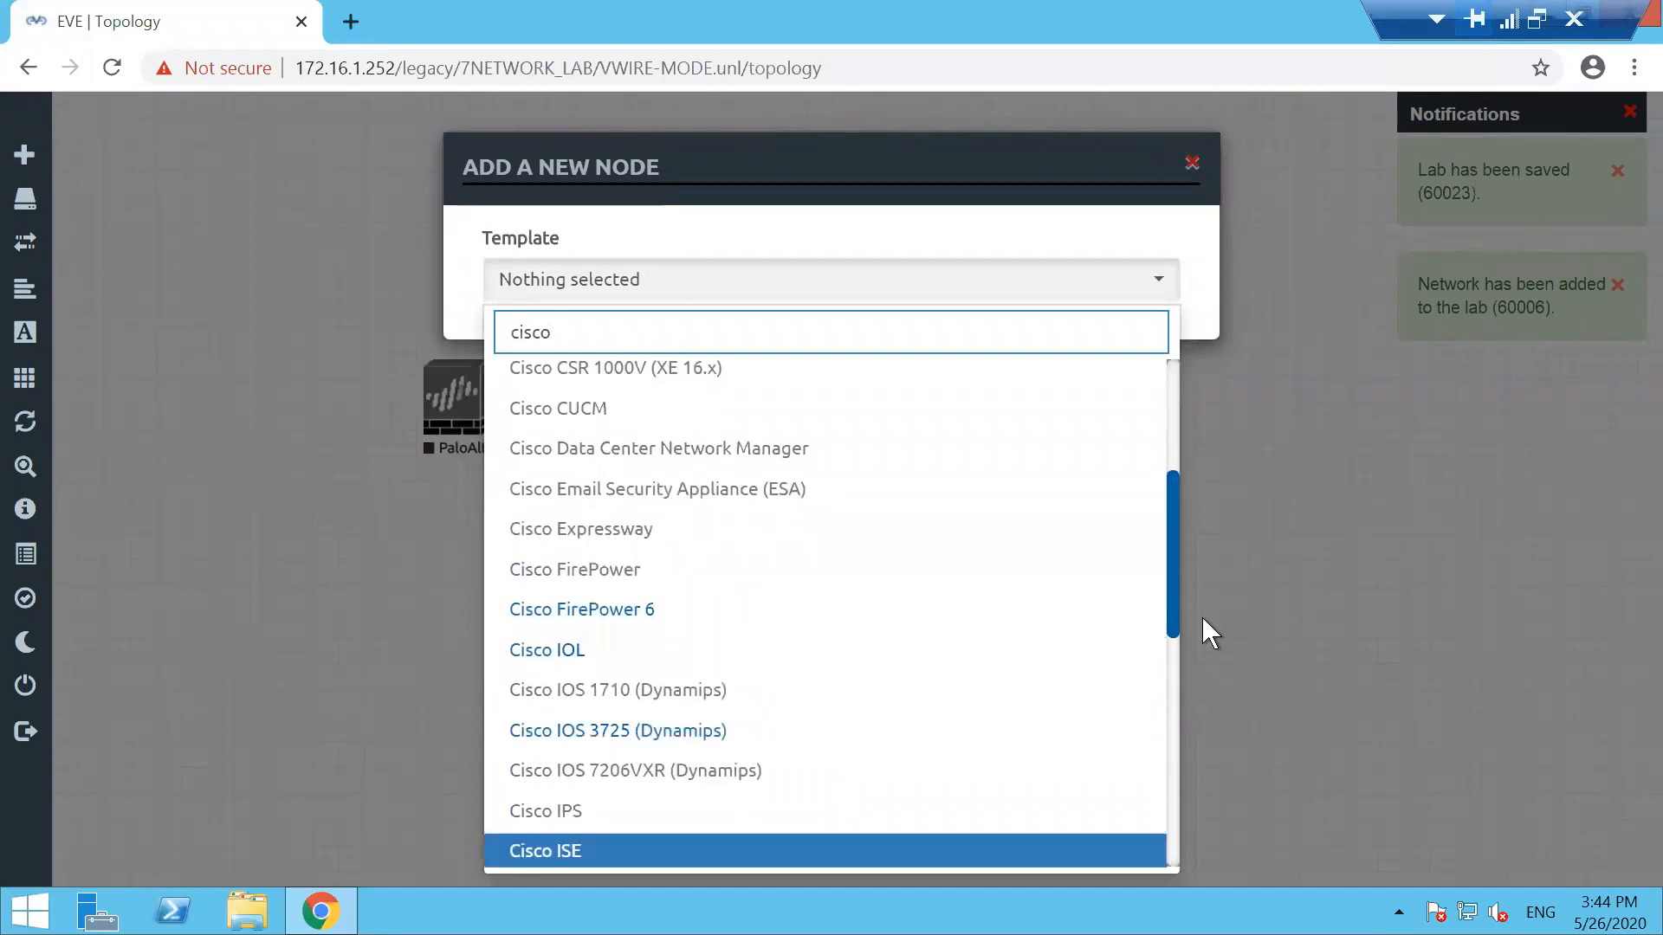
key("Return")
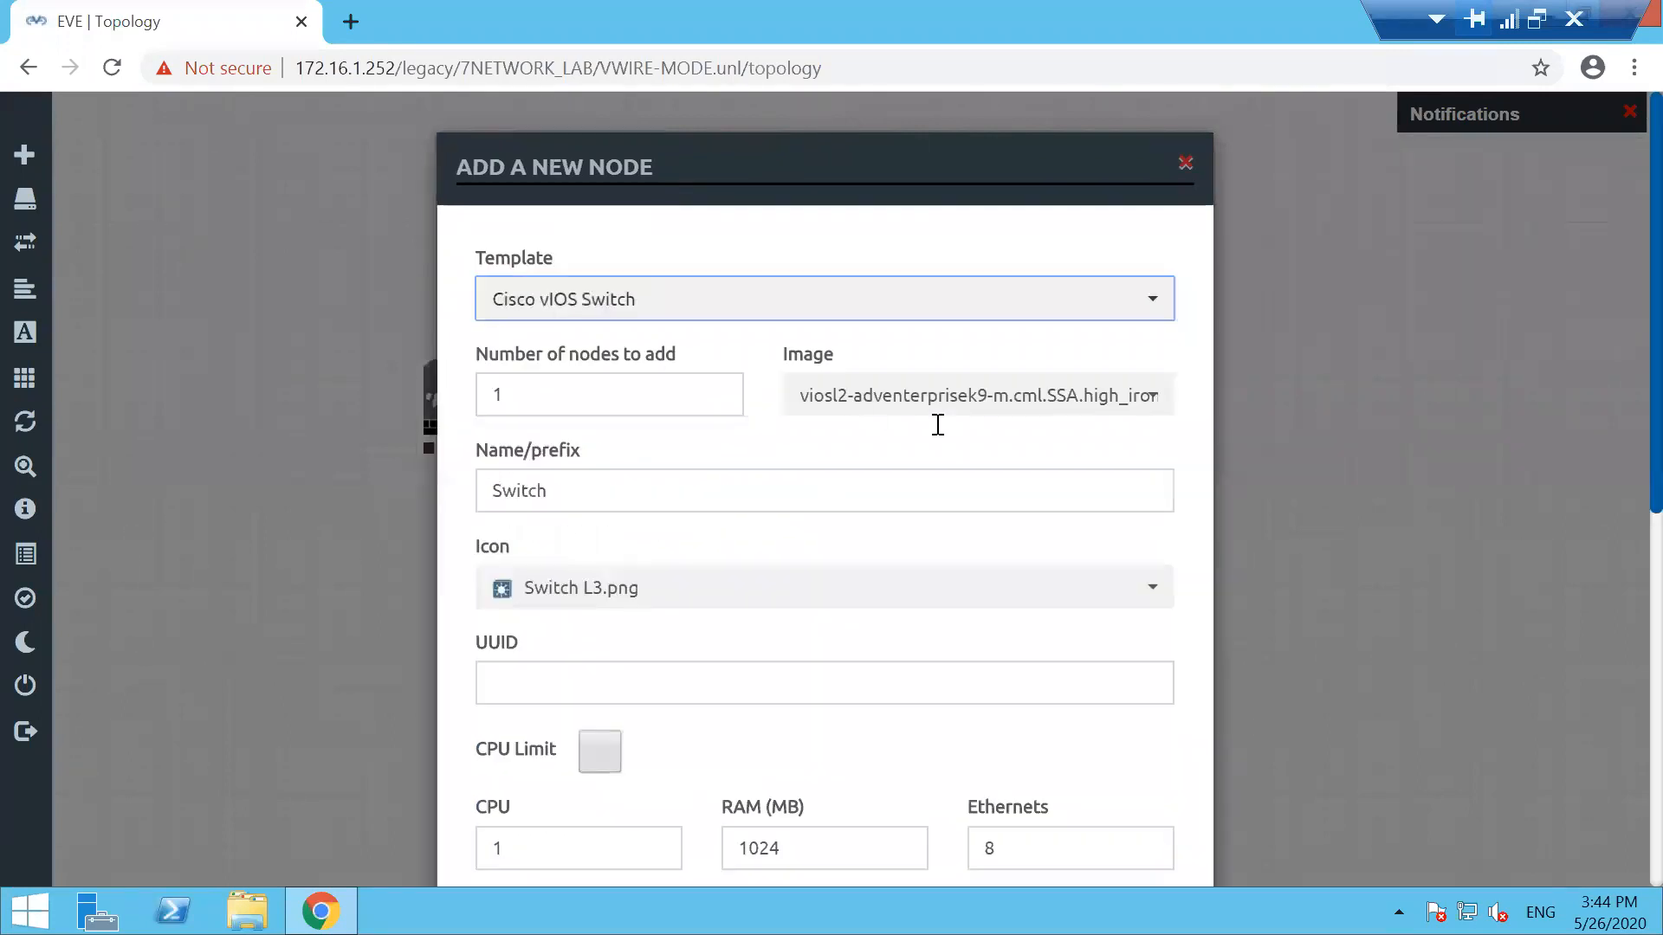
scroll(1629, 658, "down", 7)
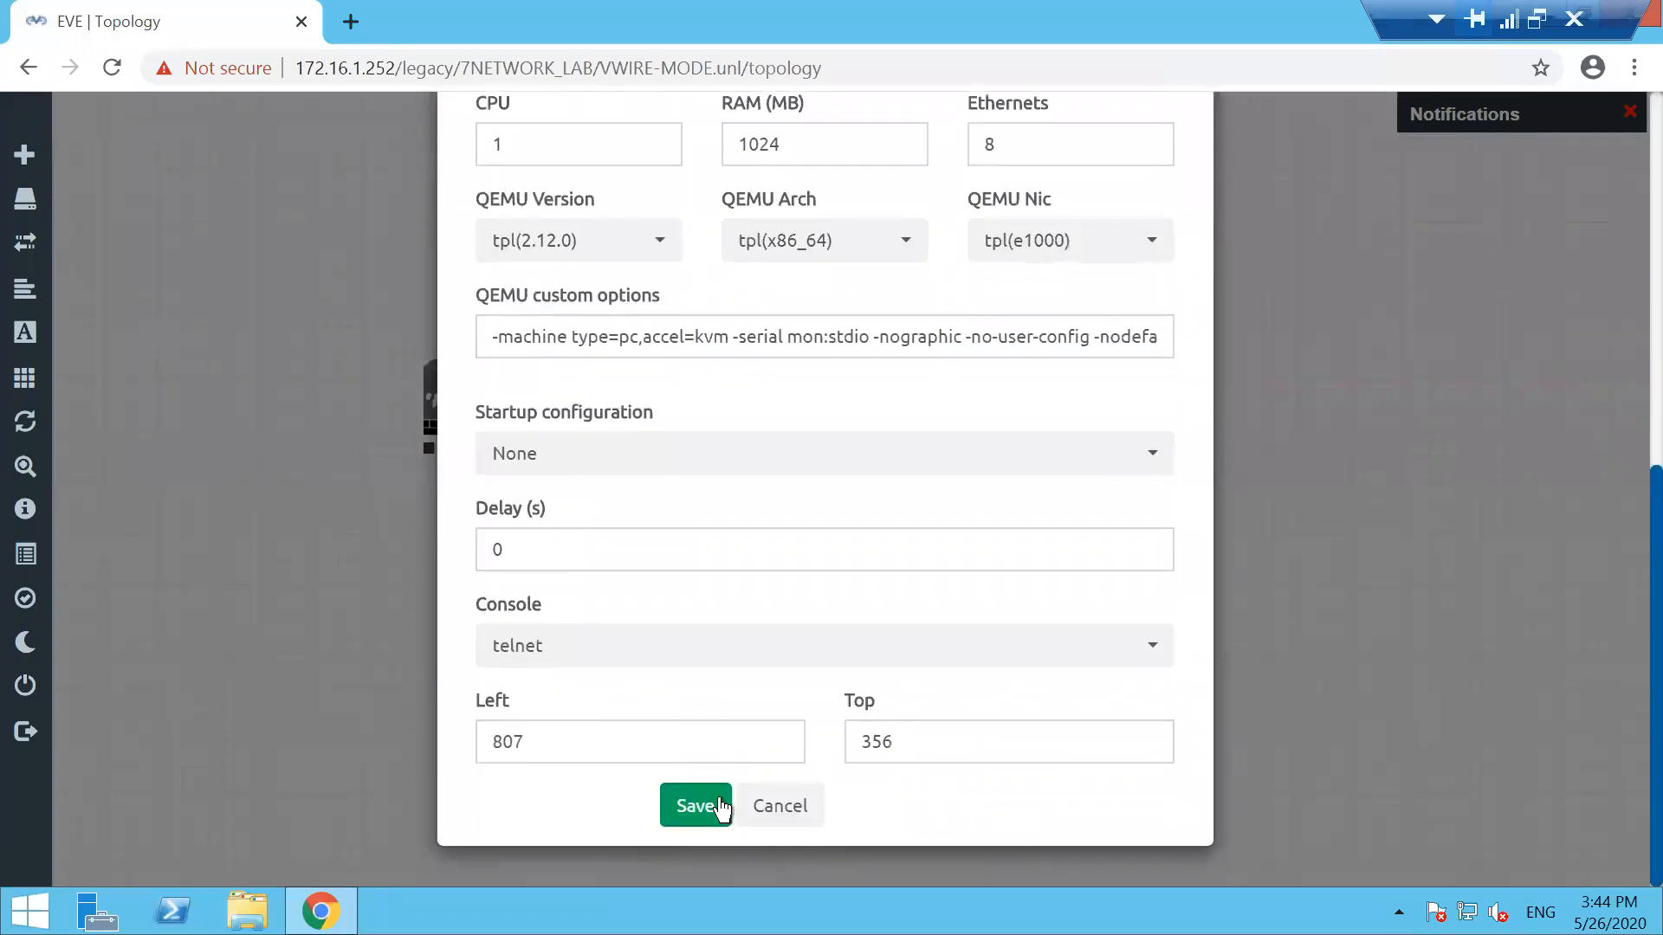
left_click(719, 807)
left_click_drag(1139, 615, 1135, 643)
left_click(973, 798)
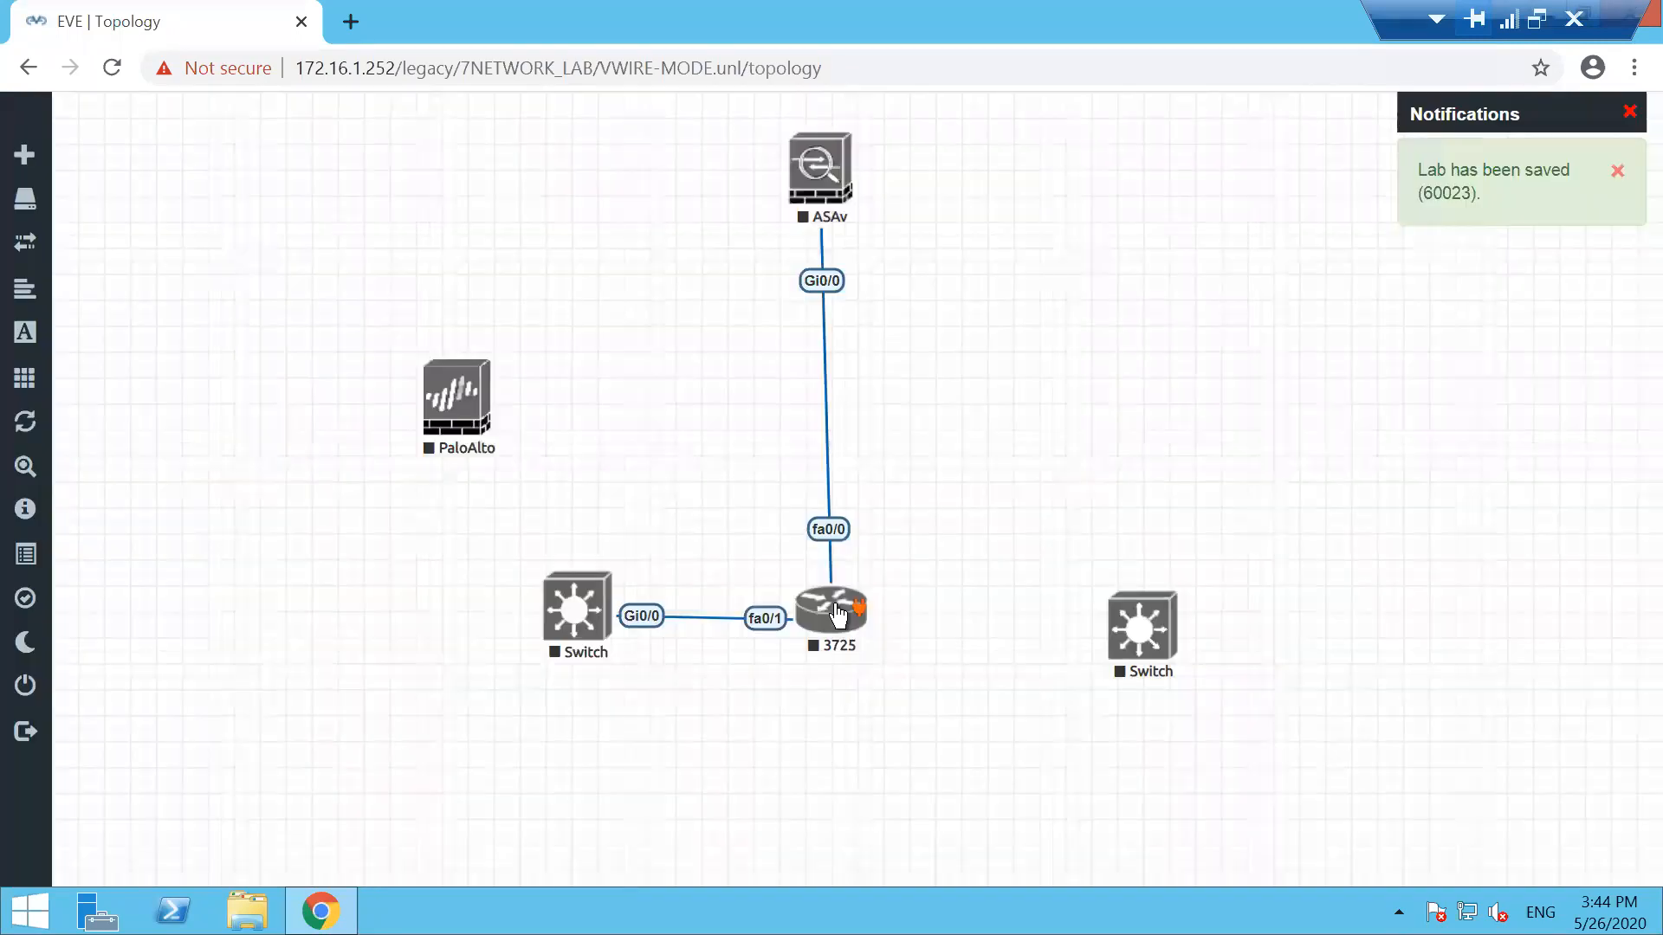
Fit slot 1 of the 3725 router with an NM-1FE-TX module and connect its fa1/0 to Gi0/0 of the right-hand switch
right_click(833, 609)
left_click(945, 814)
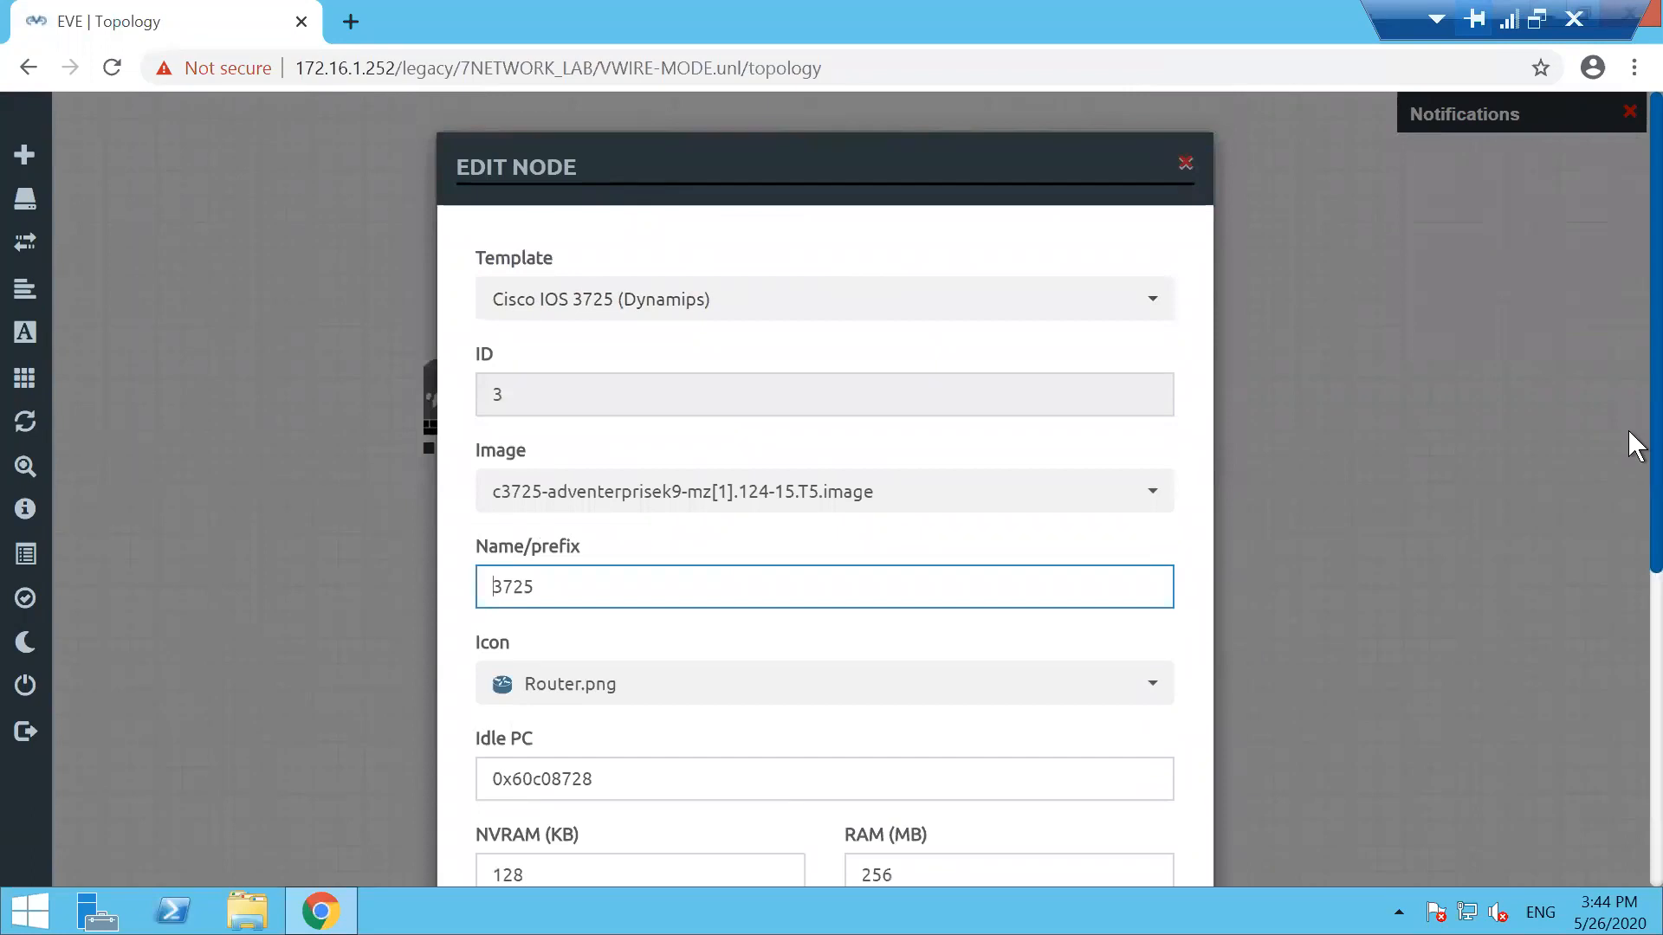
scroll(1629, 484, "down", 3)
scroll(1629, 487, "down", 1)
left_click(648, 645)
left_click(595, 709)
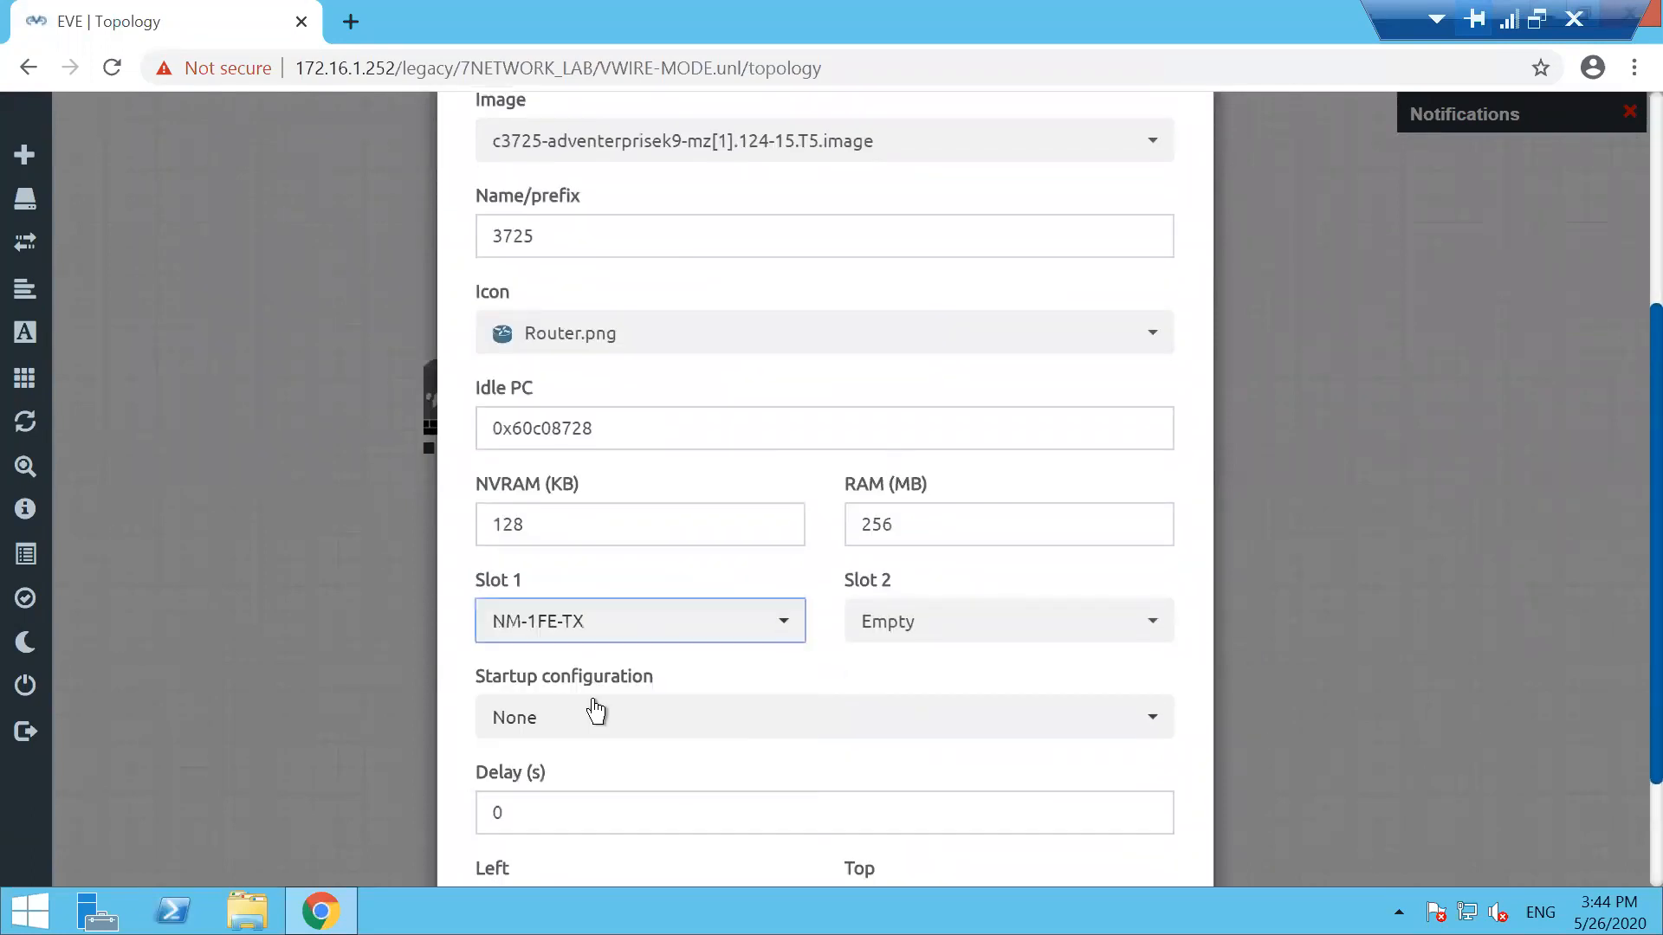
scroll(1632, 511, "down", 2)
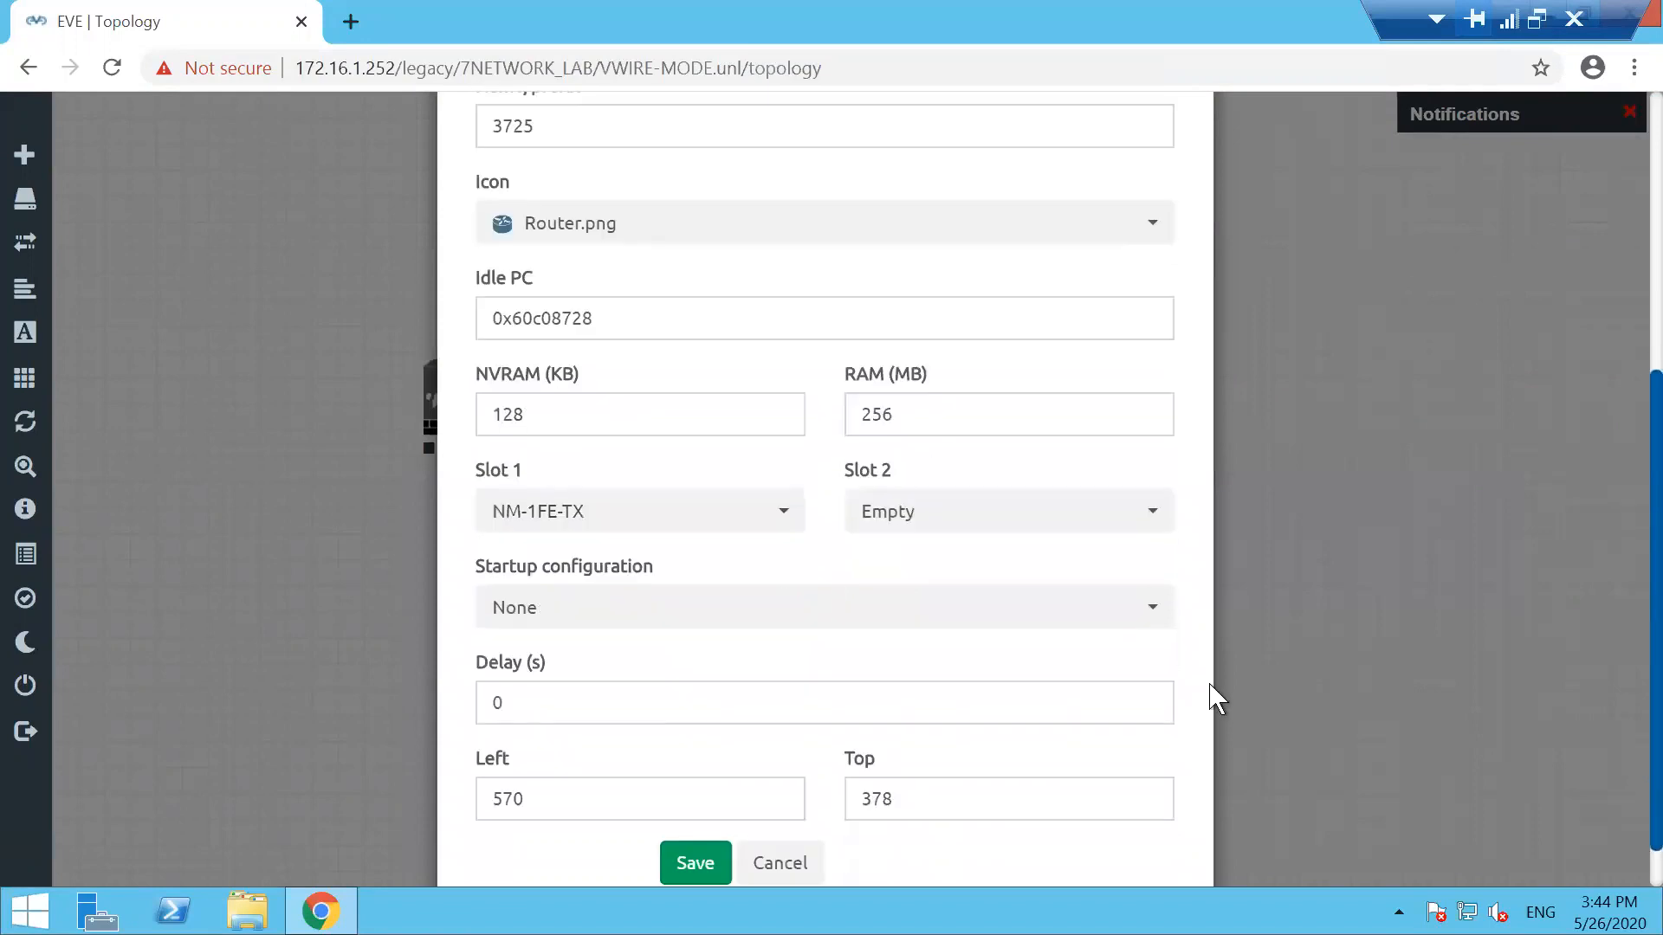
left_click(698, 819)
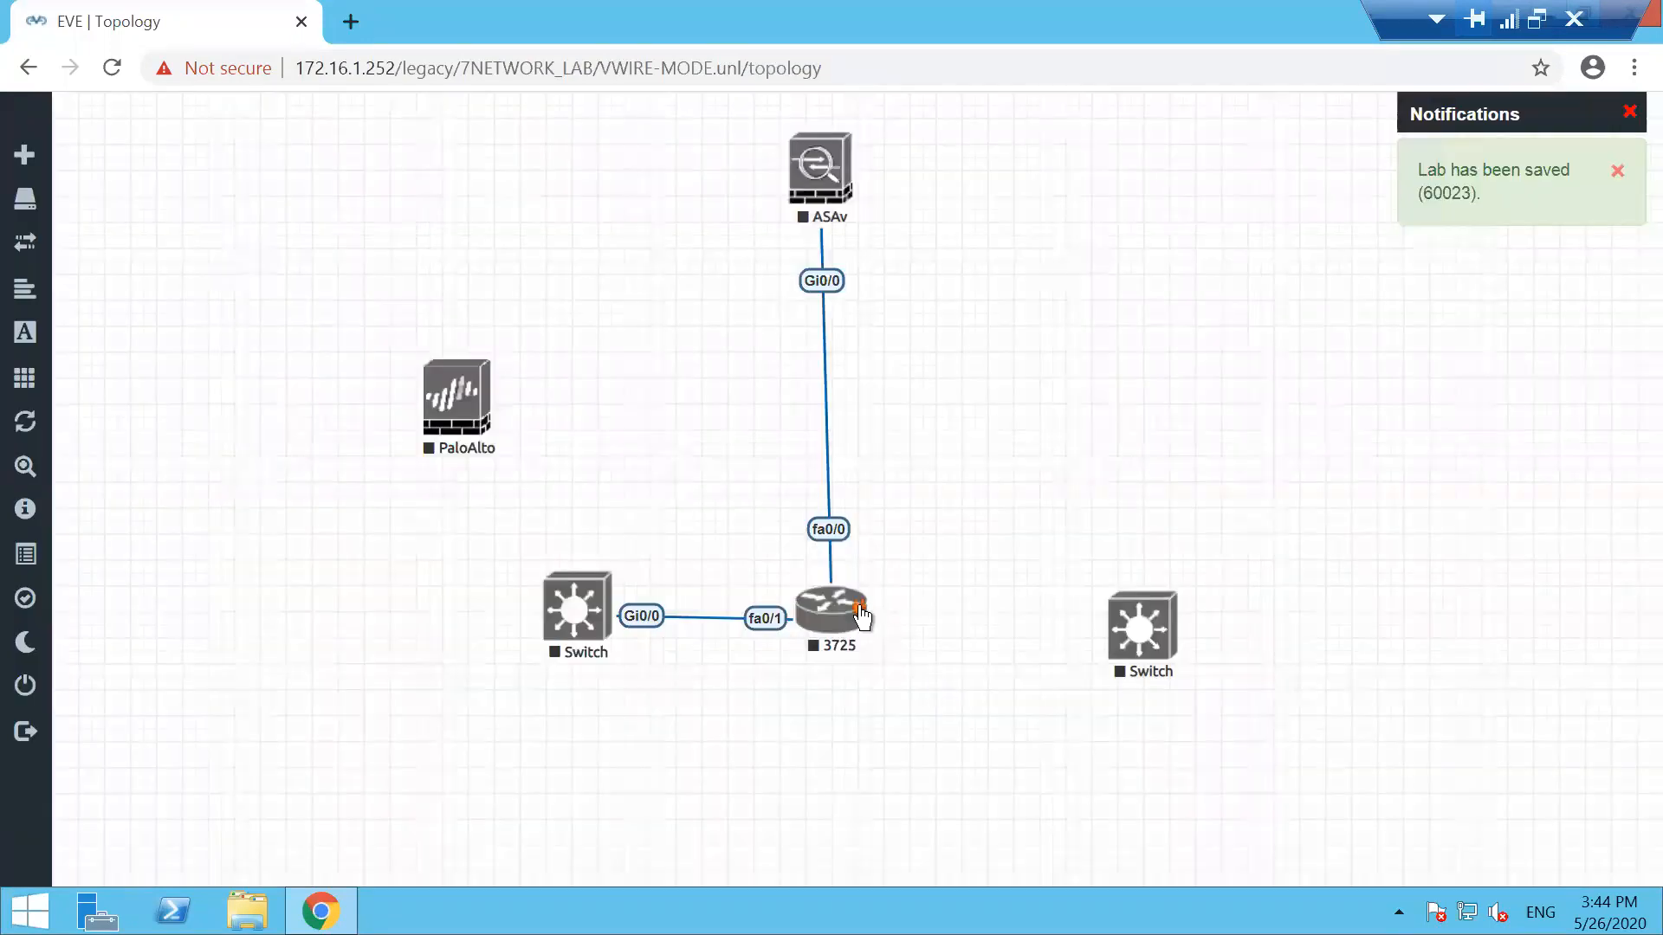
left_click_drag(860, 616, 1141, 629)
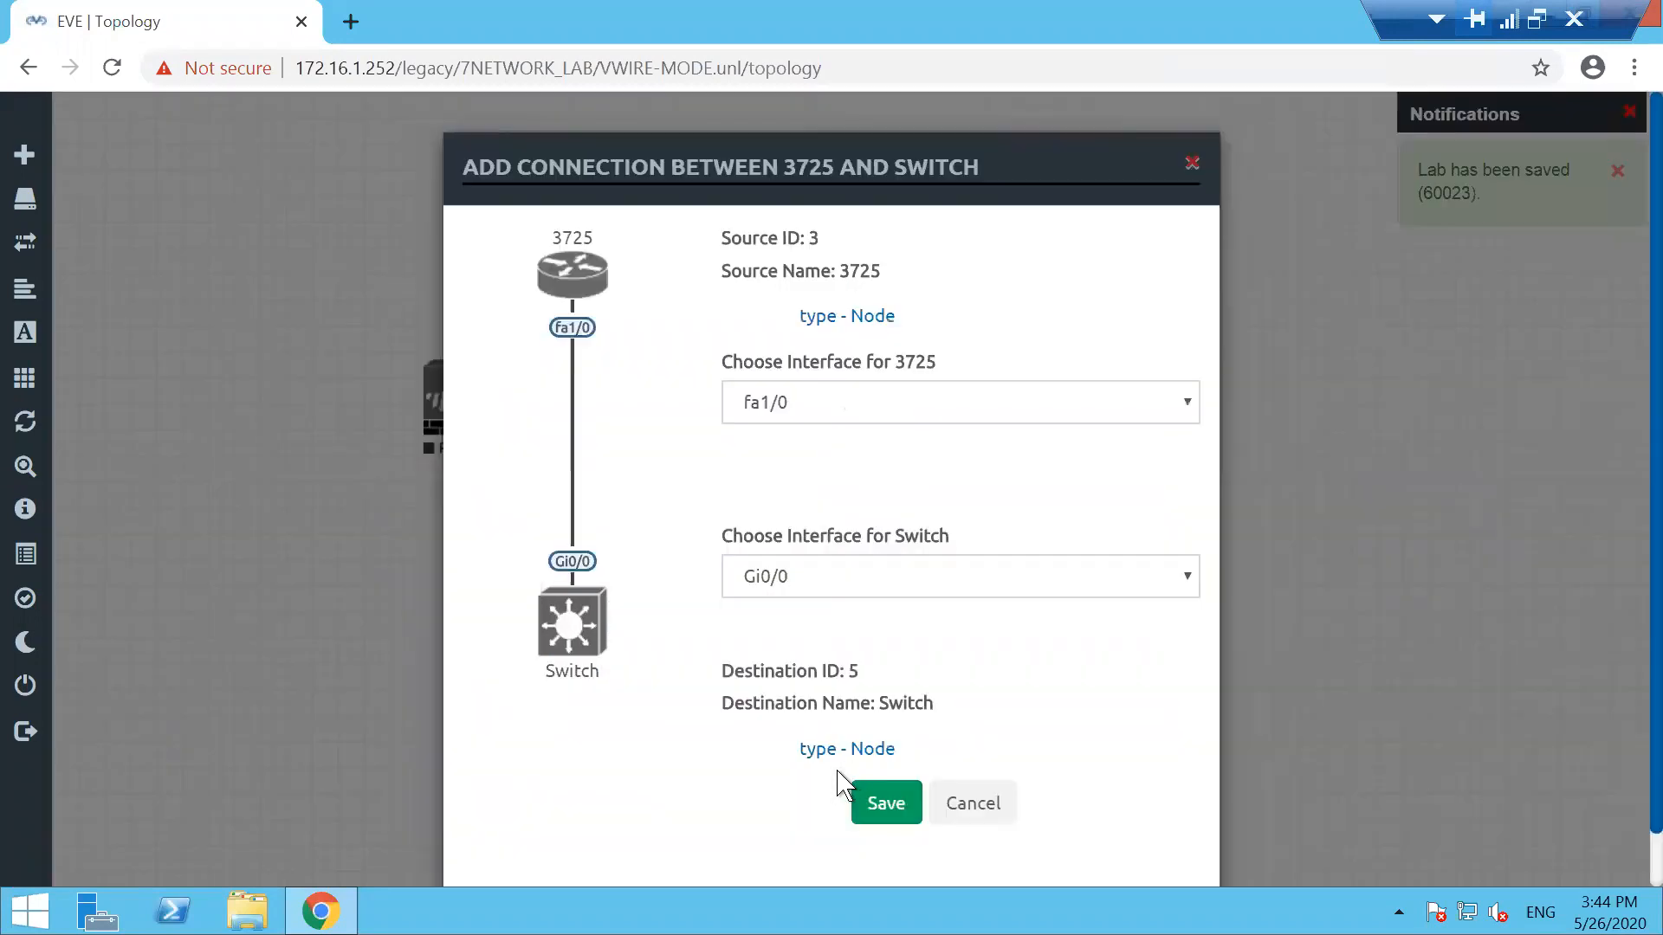
left_click(892, 804)
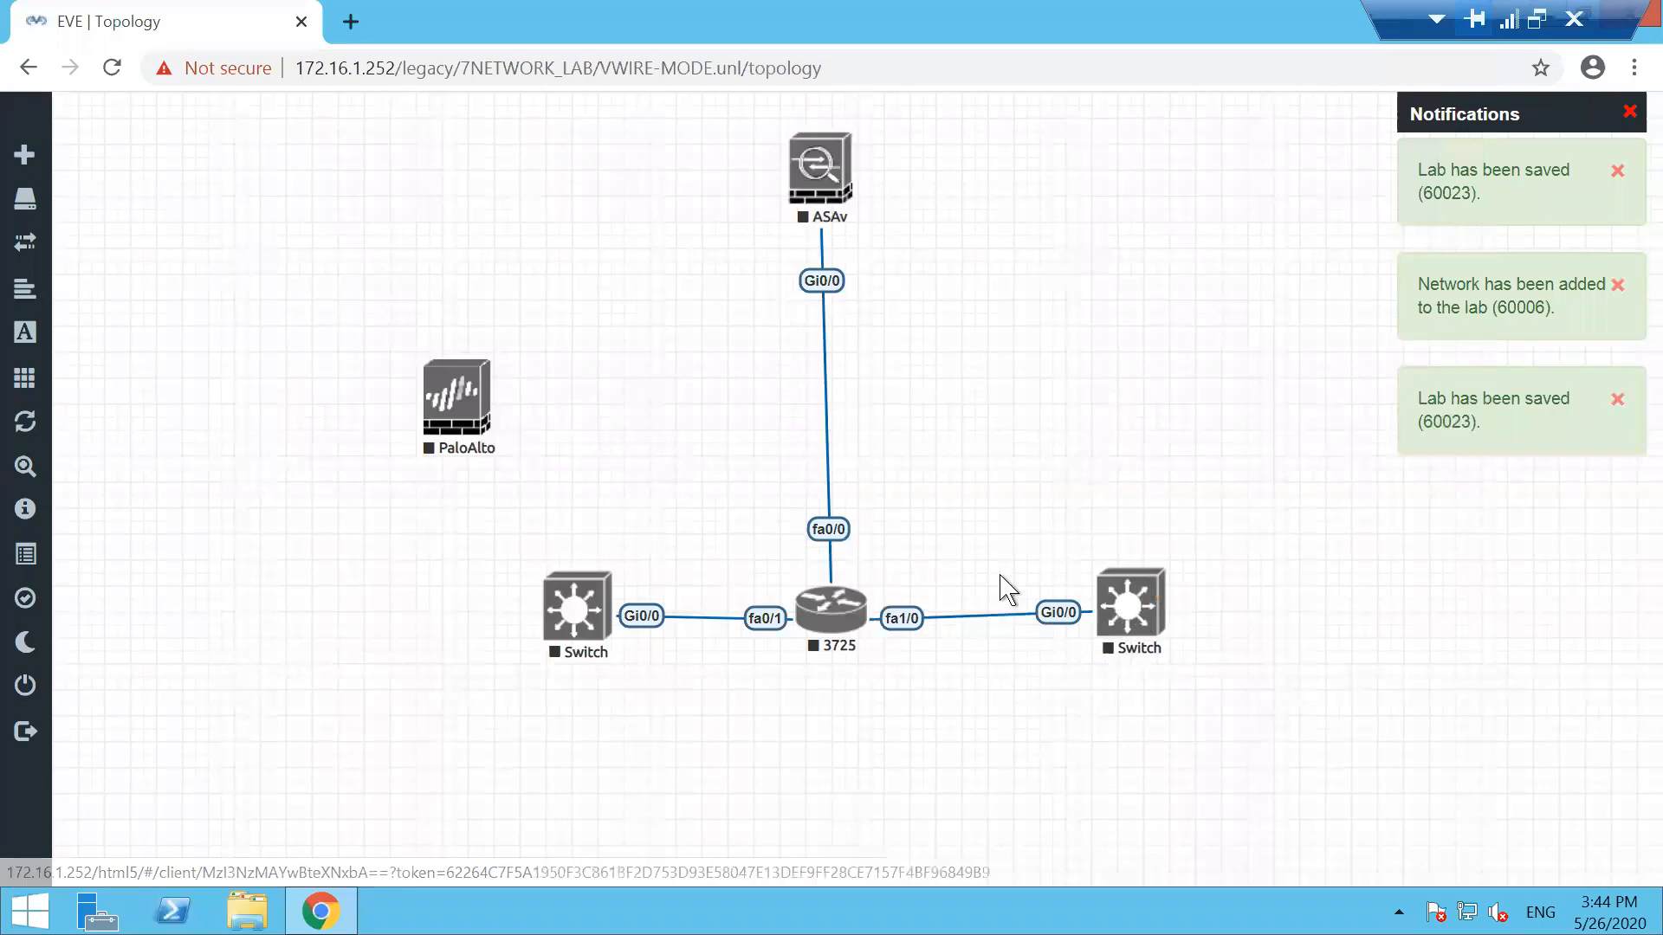
Nudge the ASAv closer into line above the central 3725 and shift the left-hand switch slightly farther from the router
left_click_drag(823, 148, 828, 155)
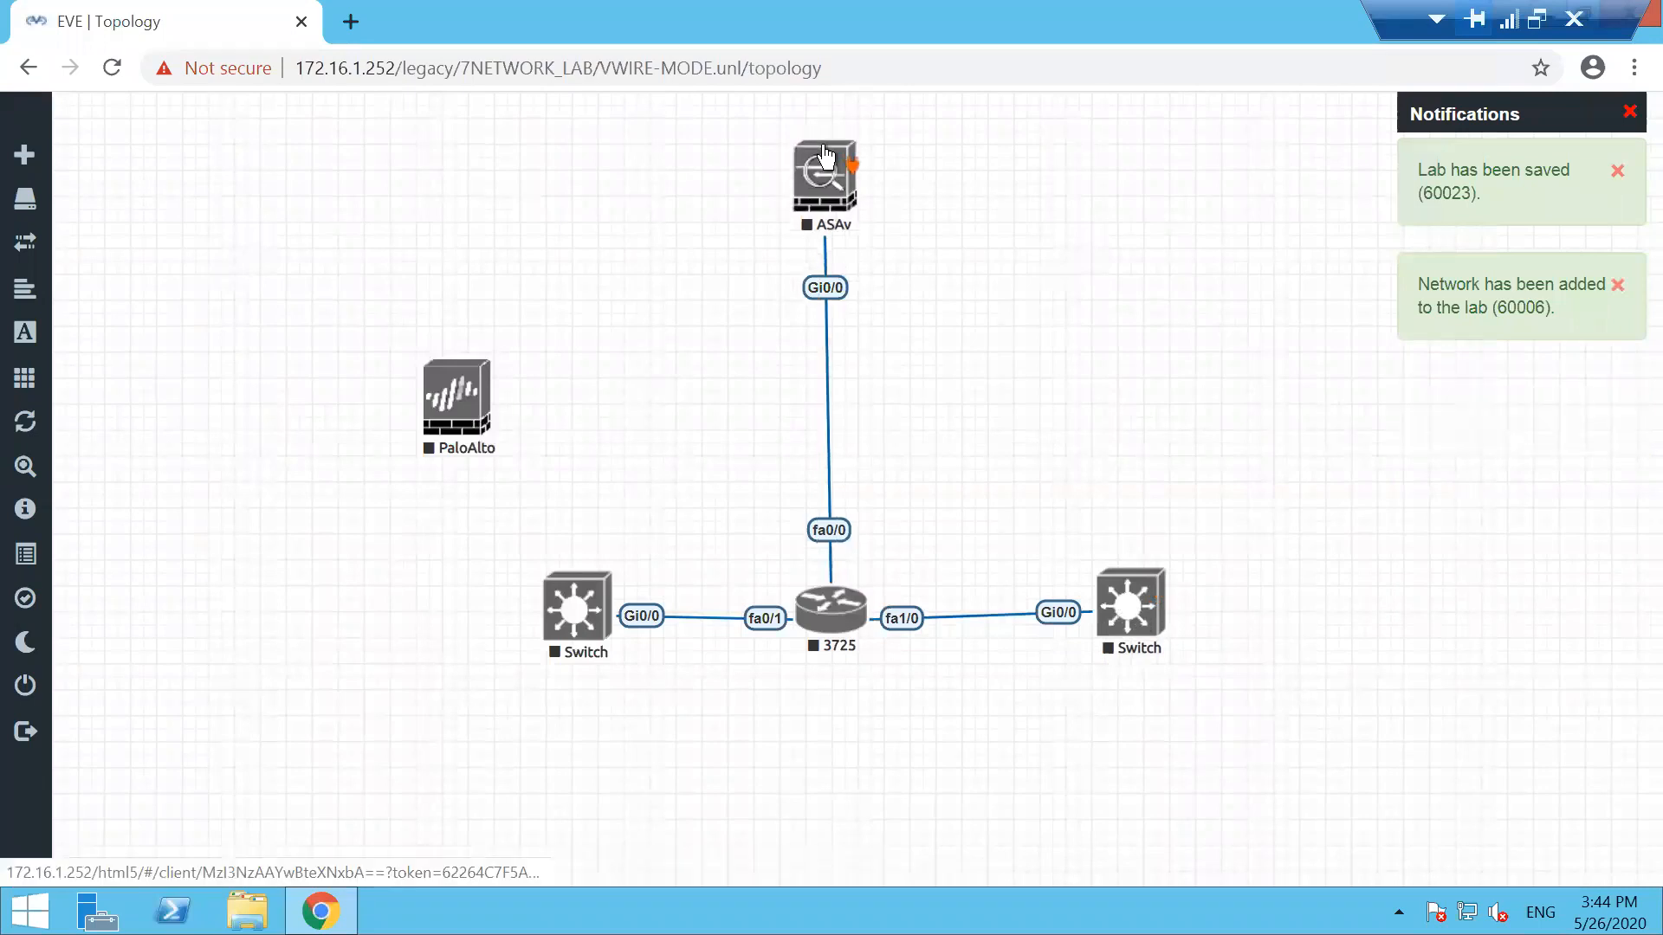
left_click_drag(575, 598, 560, 597)
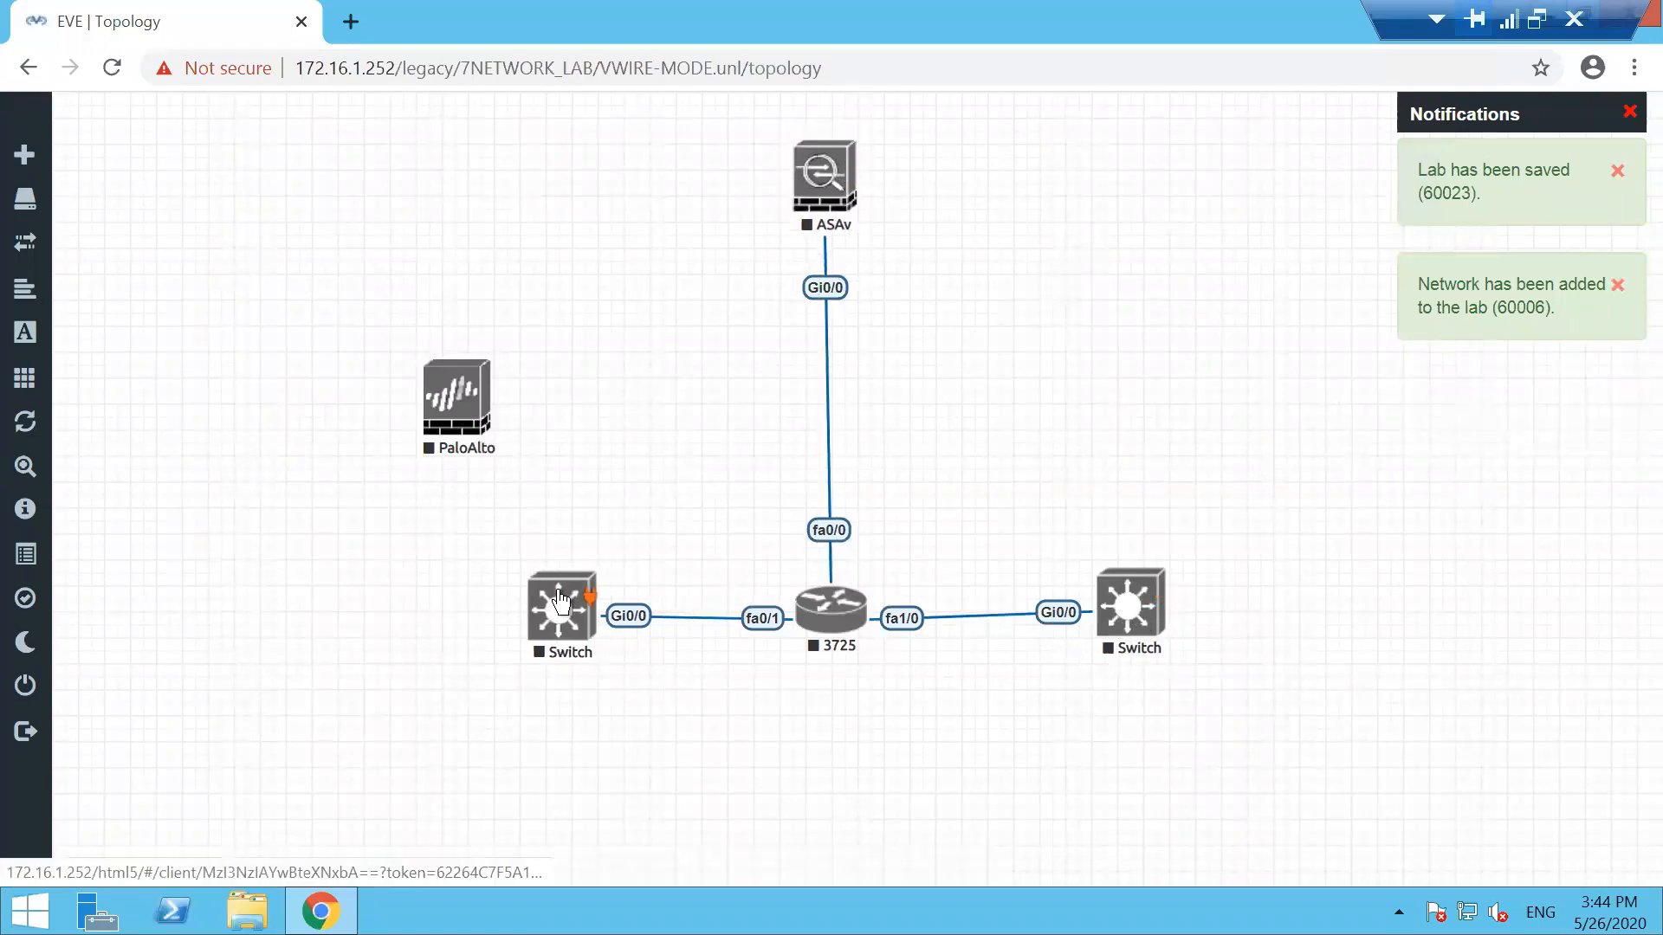
Add a Windows node with the win-8 image and 4096 MB RAM, placed left of the left-hand switch, and connect its e0 to switch Gi0/1
right_click(1135, 452)
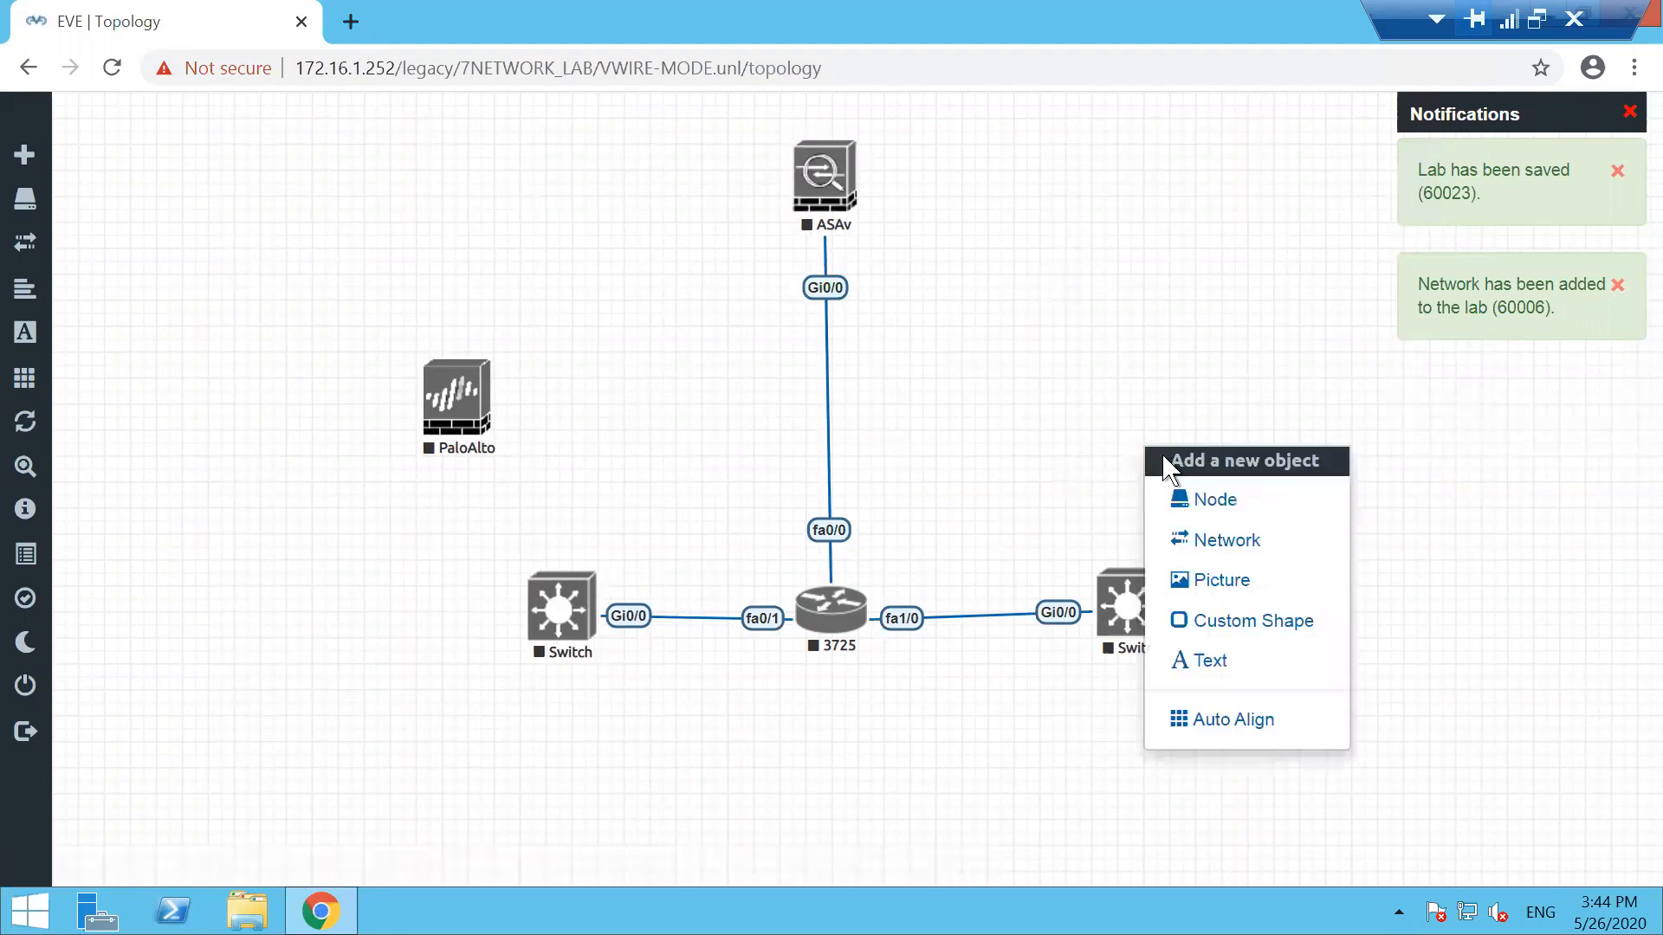
left_click(1230, 504)
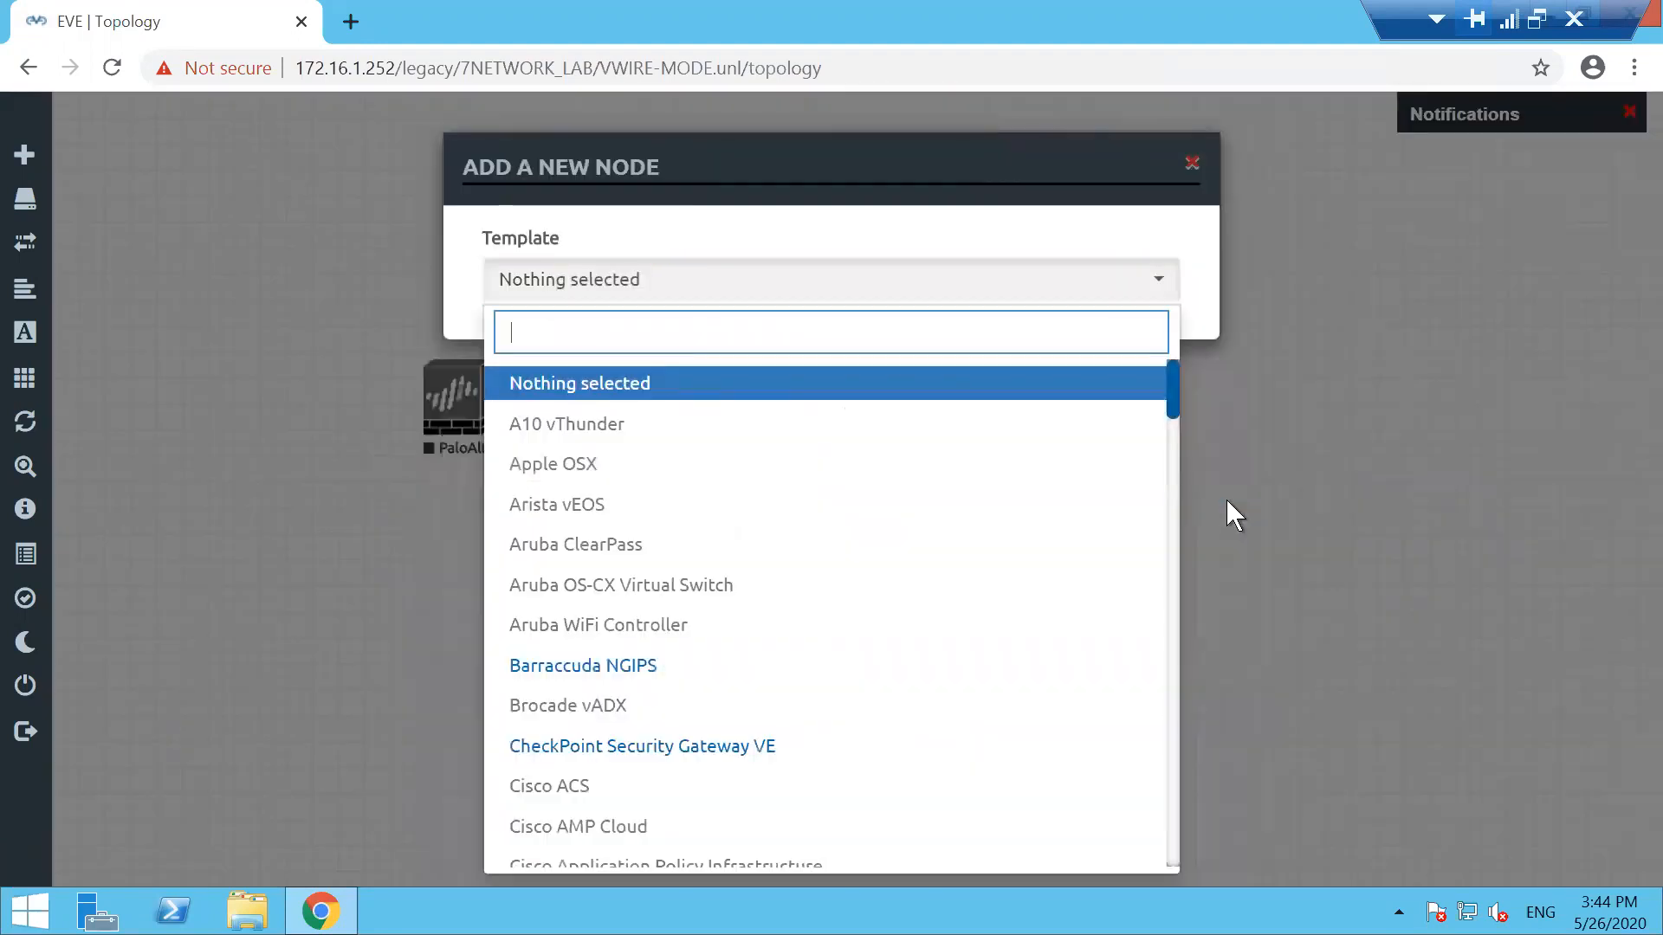
type("win")
key("Return")
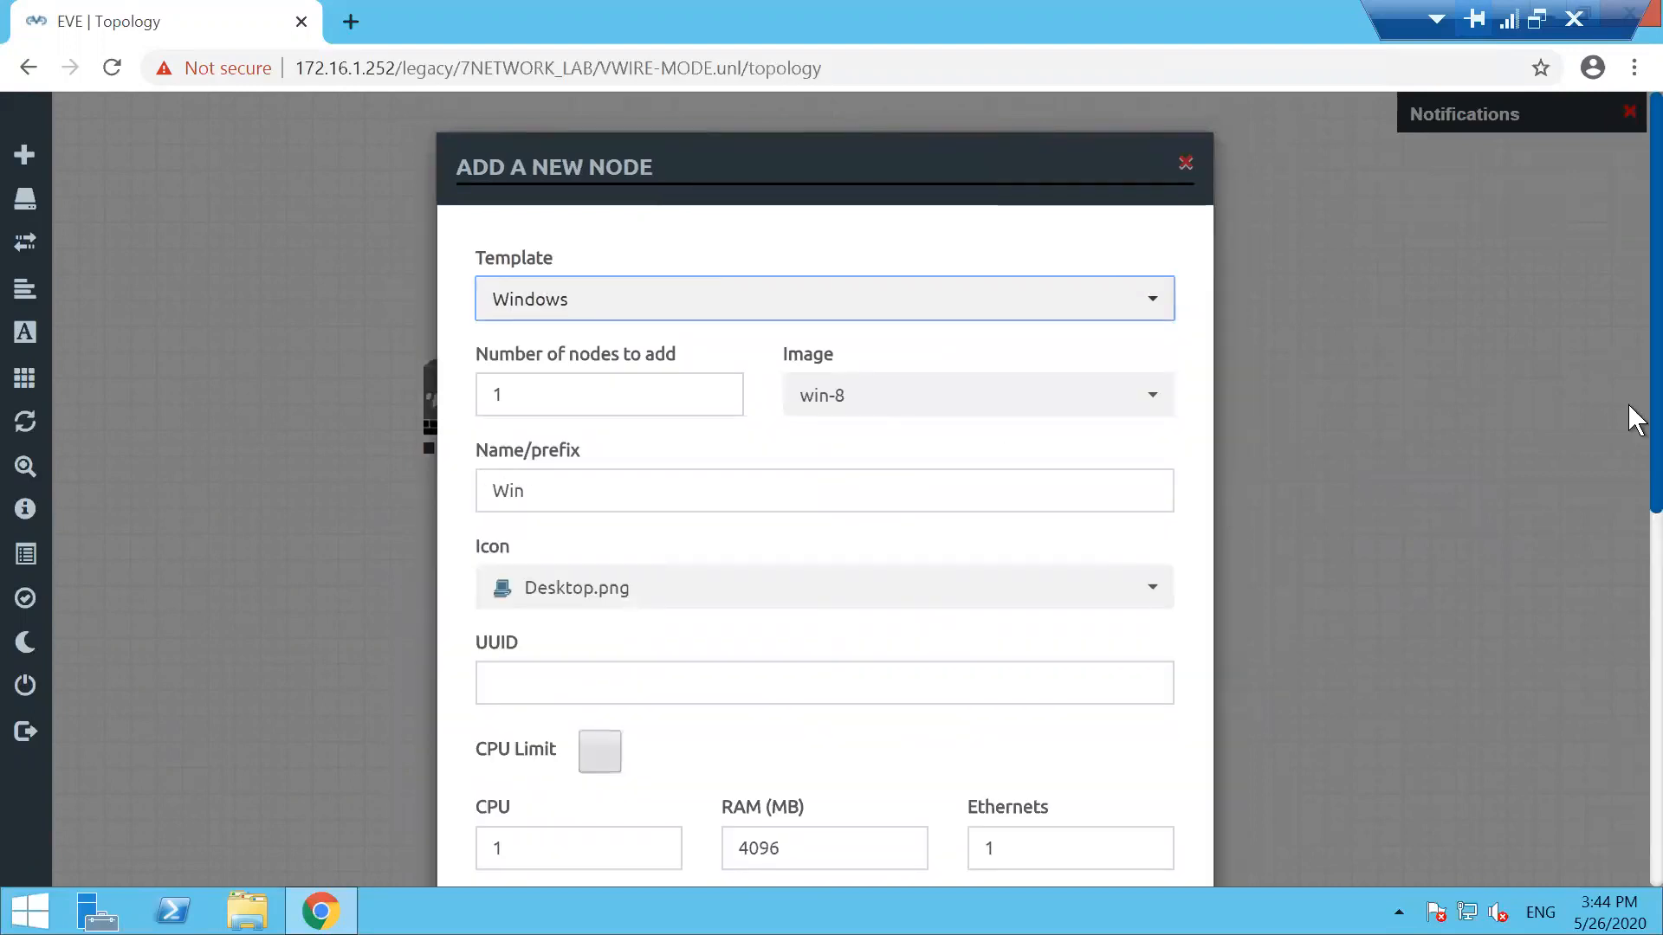
scroll(1630, 416, "down", 6)
scroll(1630, 652, "down", 2)
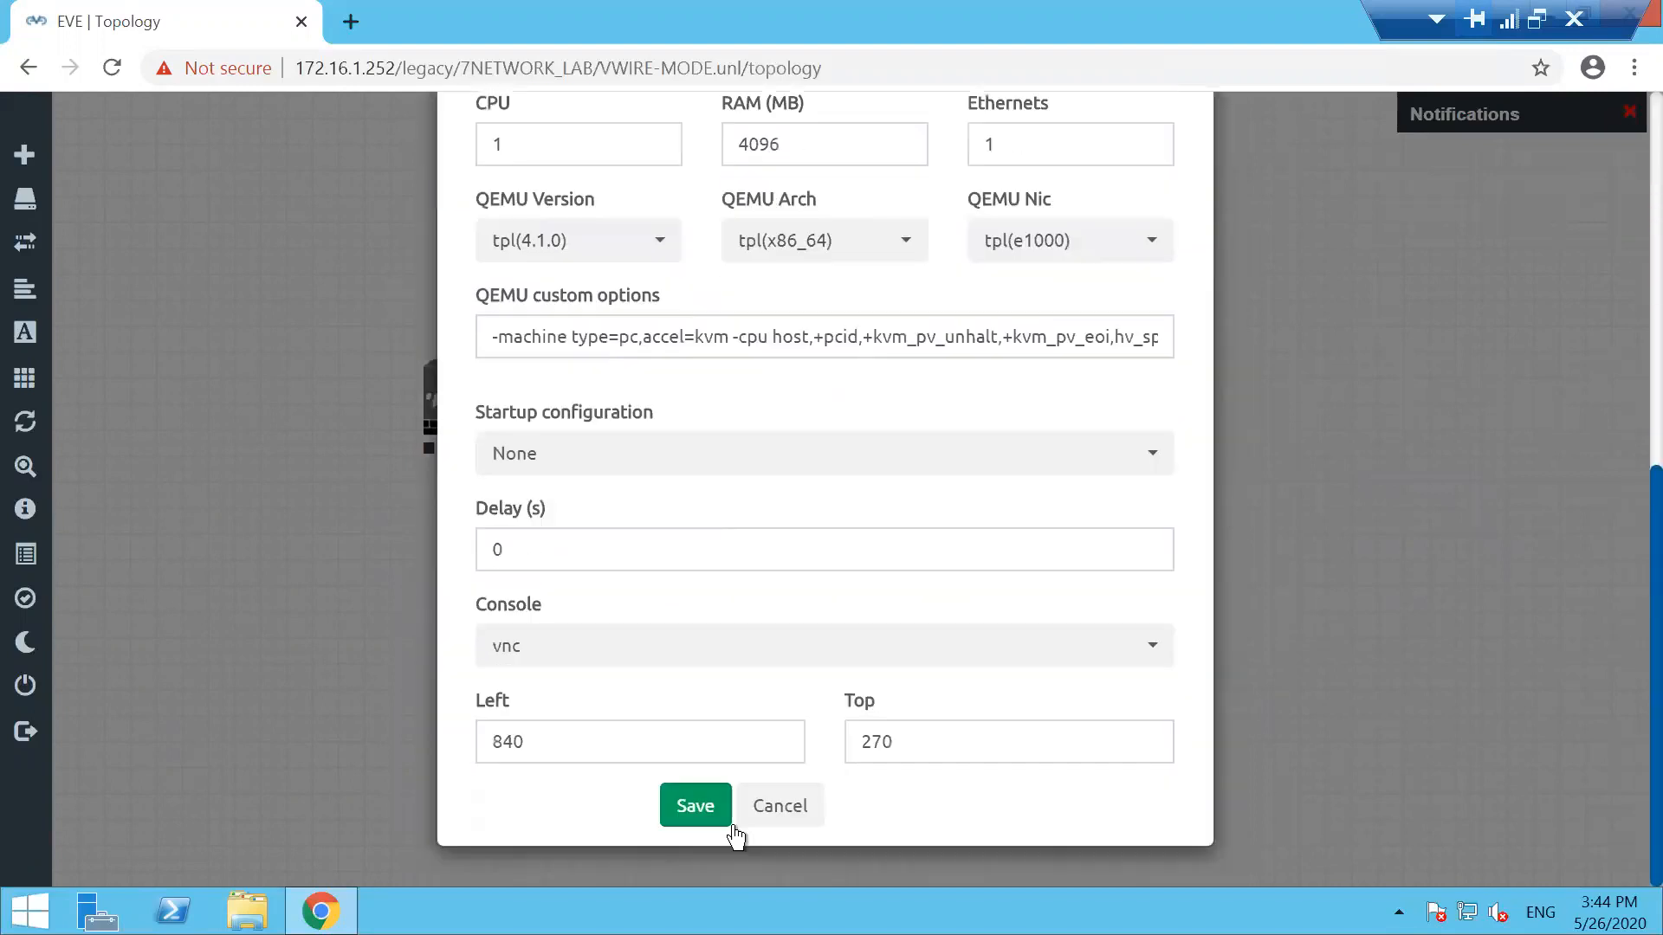
left_click(680, 825)
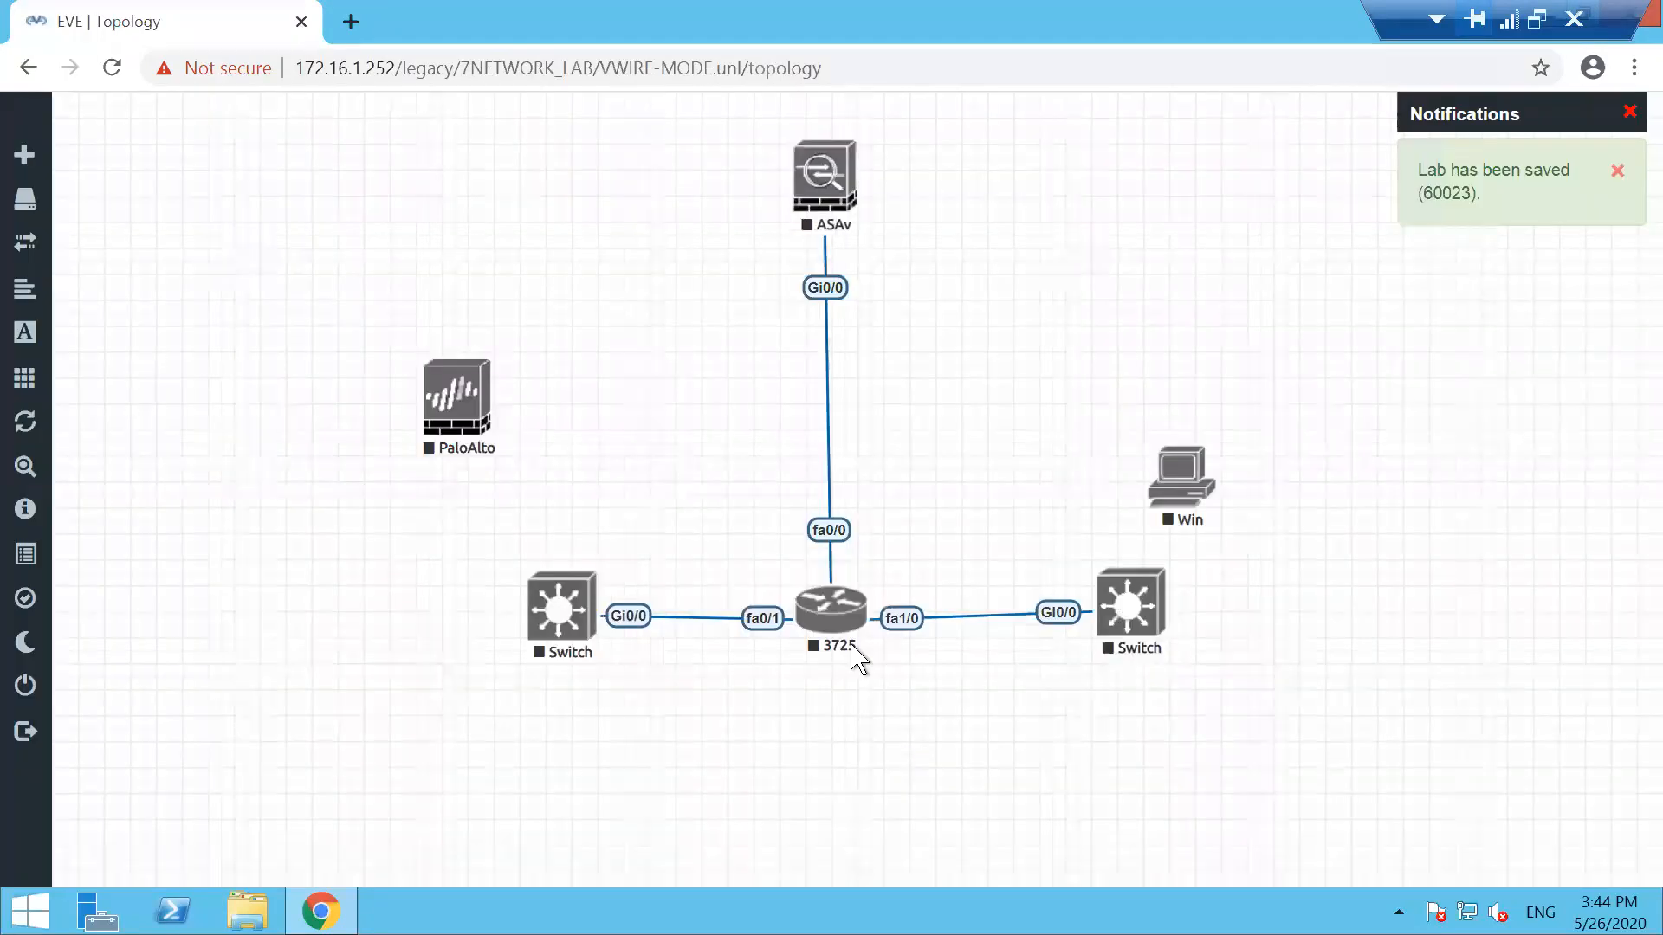
left_click_drag(1200, 487, 562, 609)
left_click(877, 803)
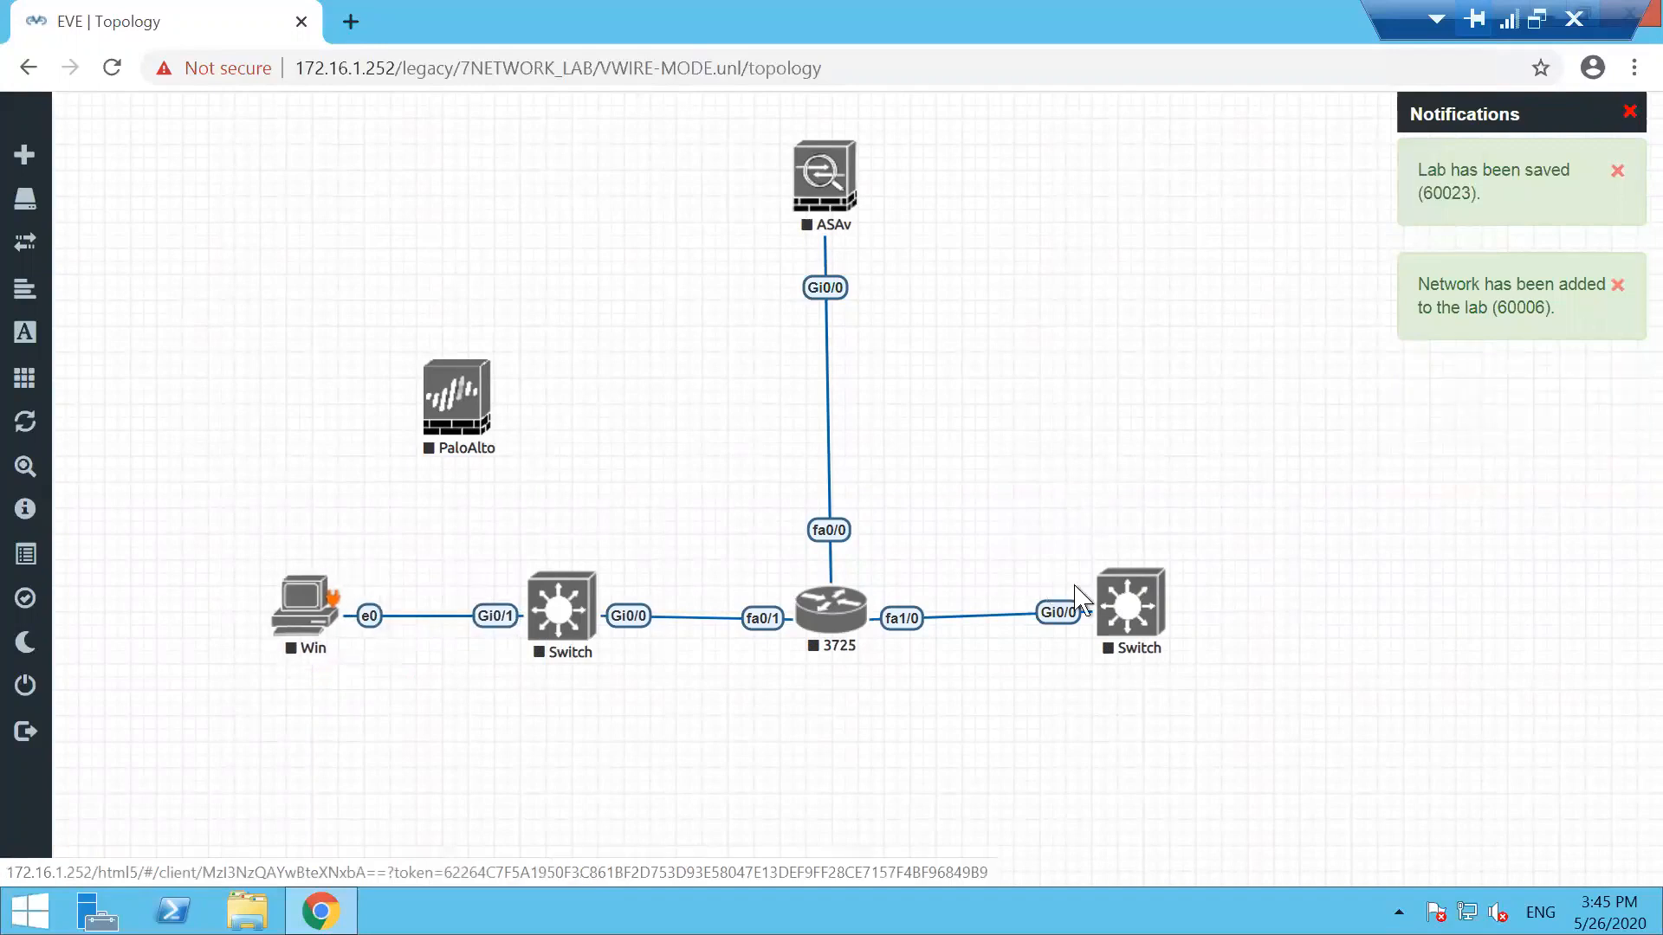
Add a second Cisco IOS 3725 (Dynamips) node to the right of the right-hand switch, with 256 MB RAM and both slots empty
right_click(1421, 606)
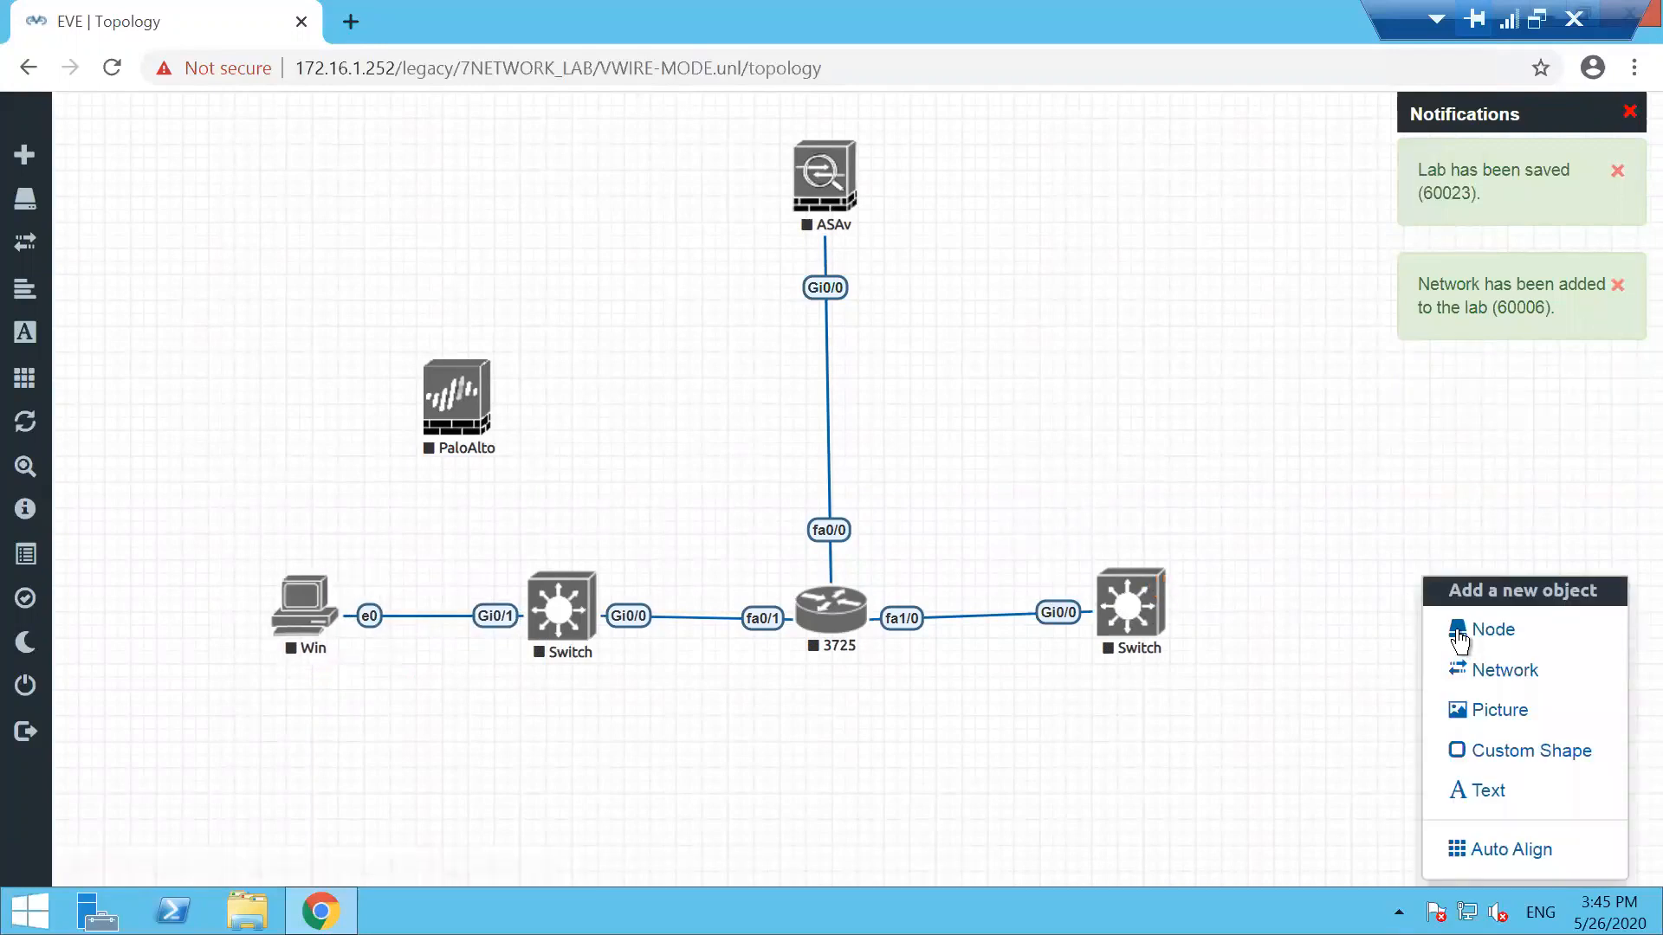
left_click(1460, 633)
type("c")
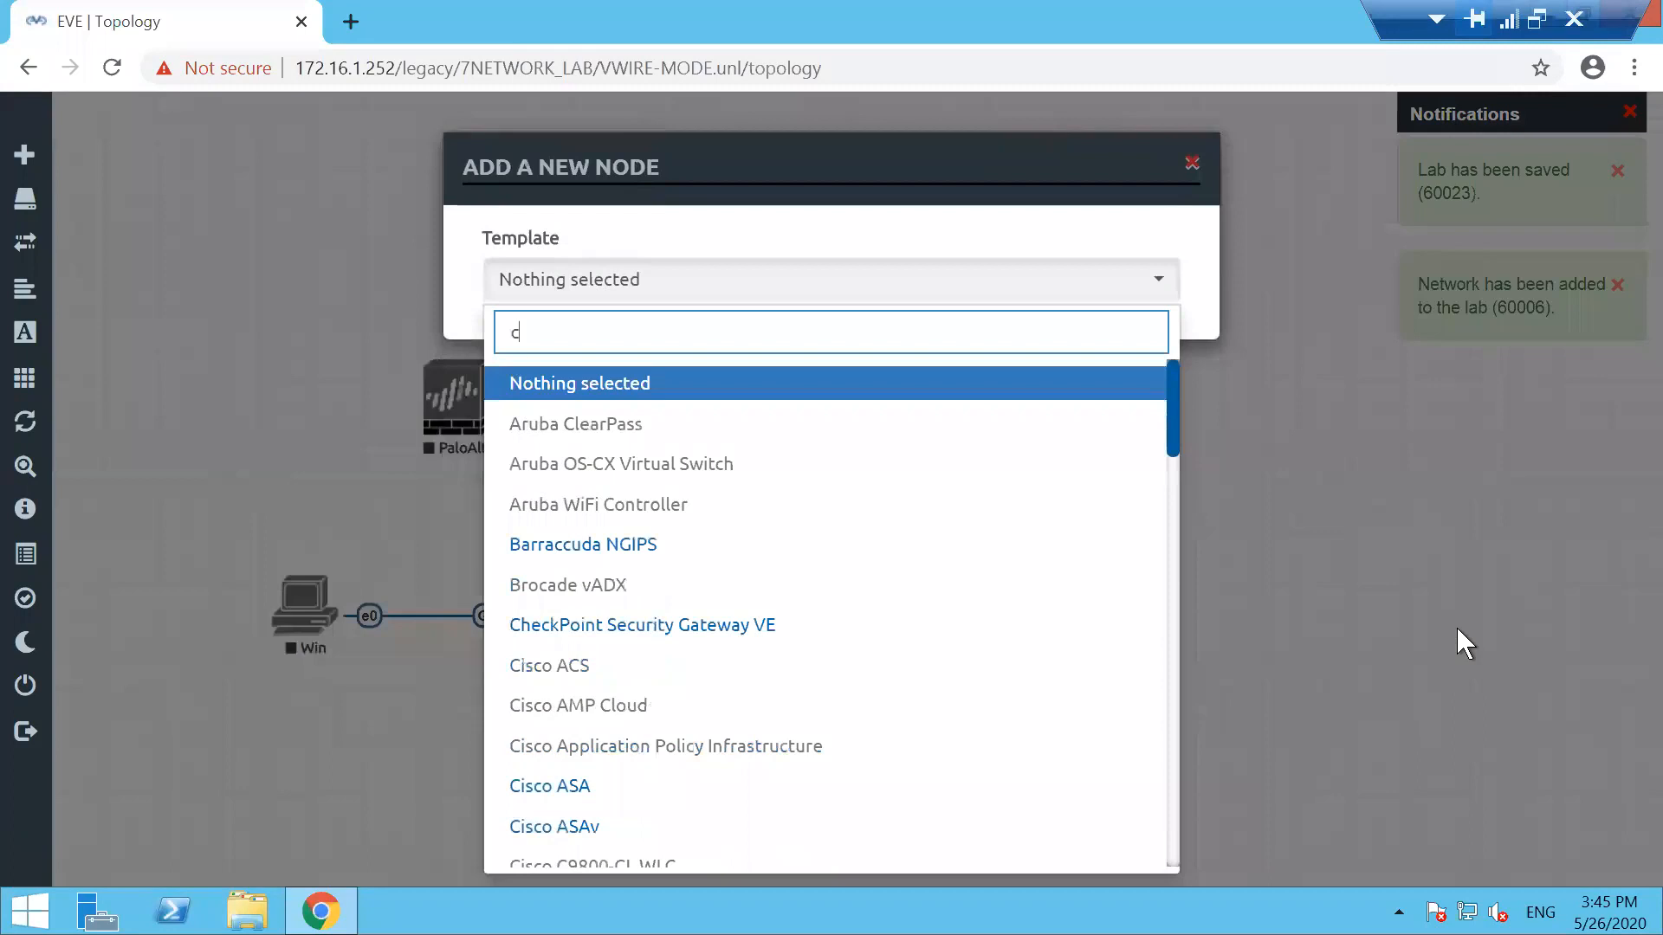
type("is")
key("Down")
key("Down")
key("Down")
key("Down")
key("Down")
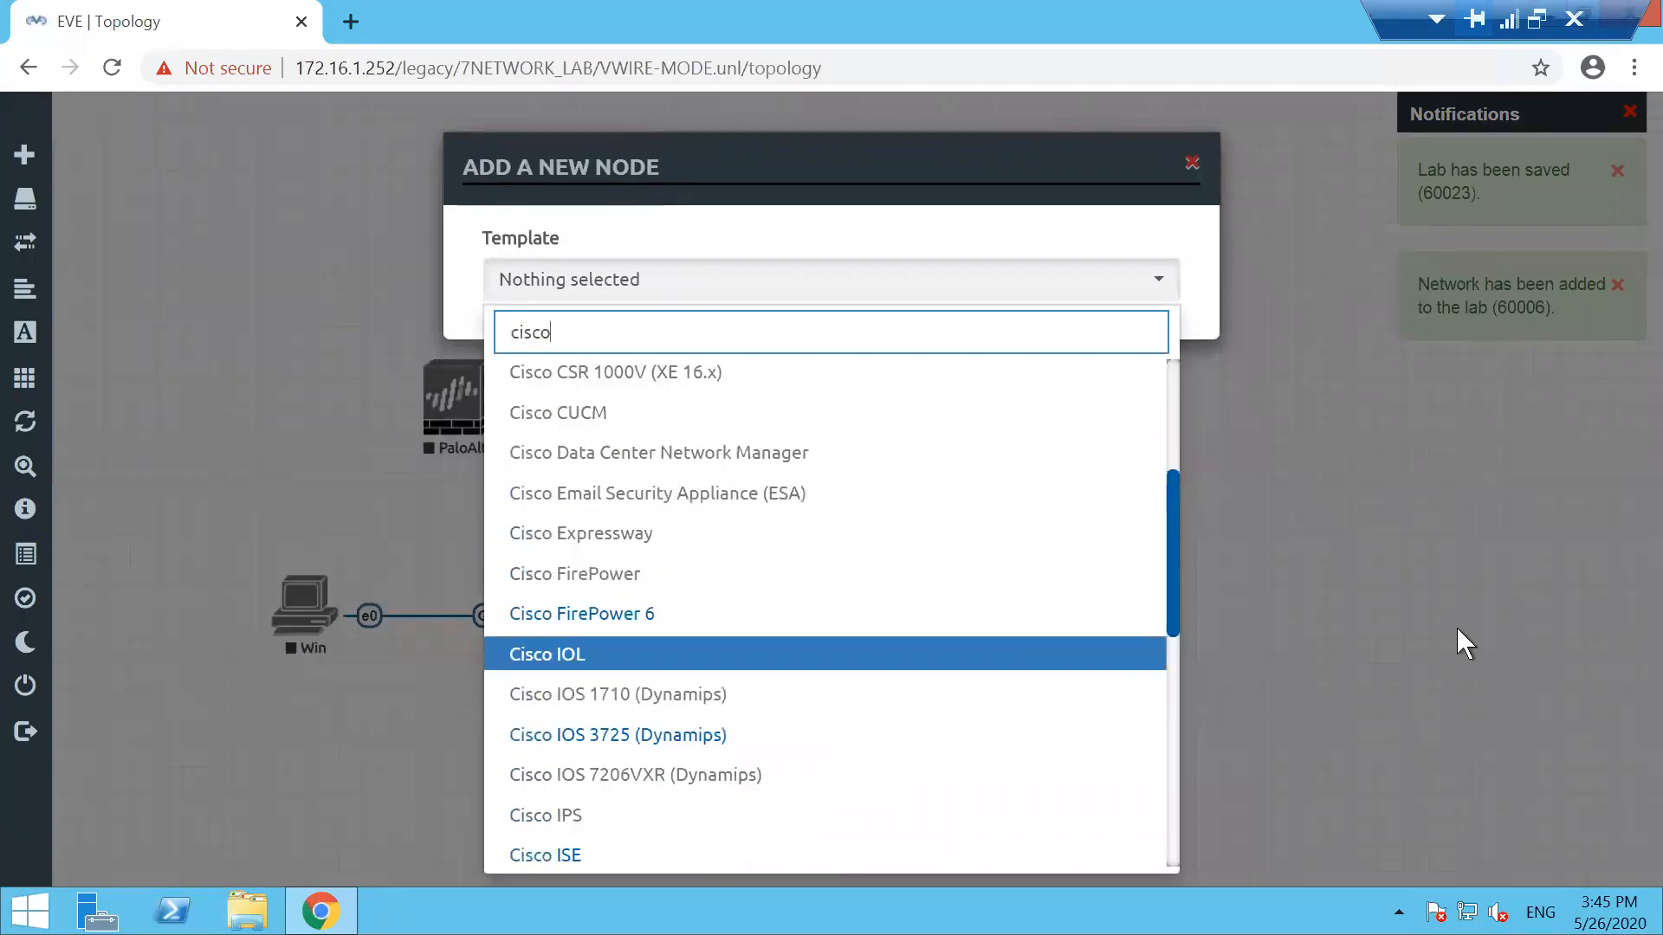
key("Return")
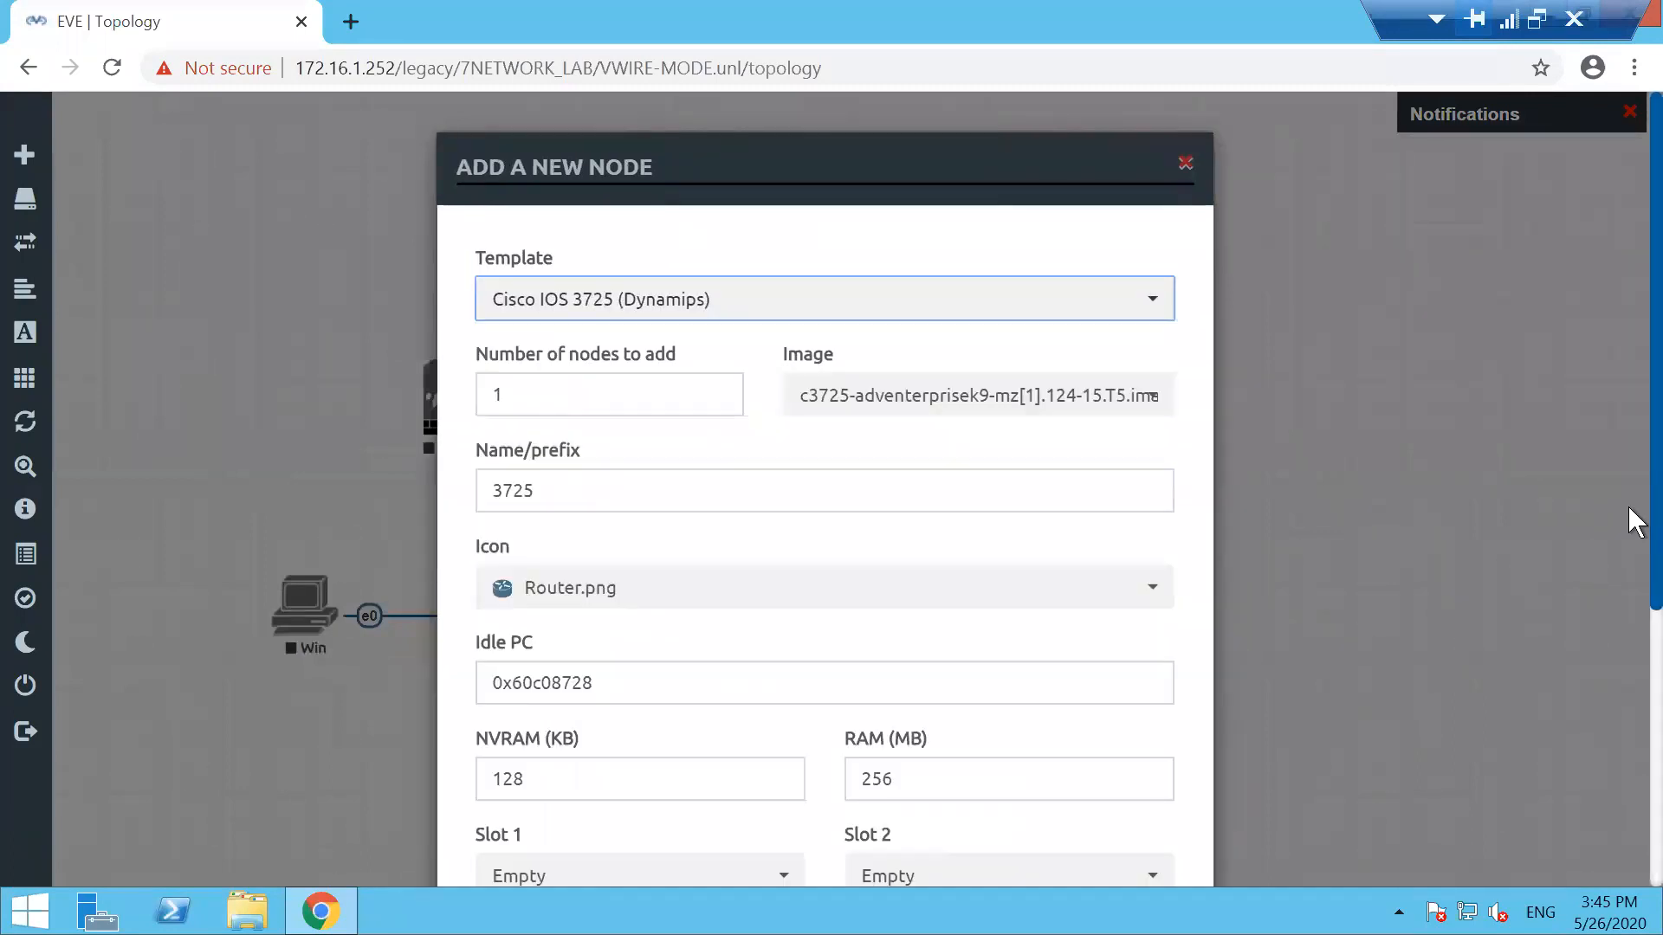
scroll(1629, 520, "down", 5)
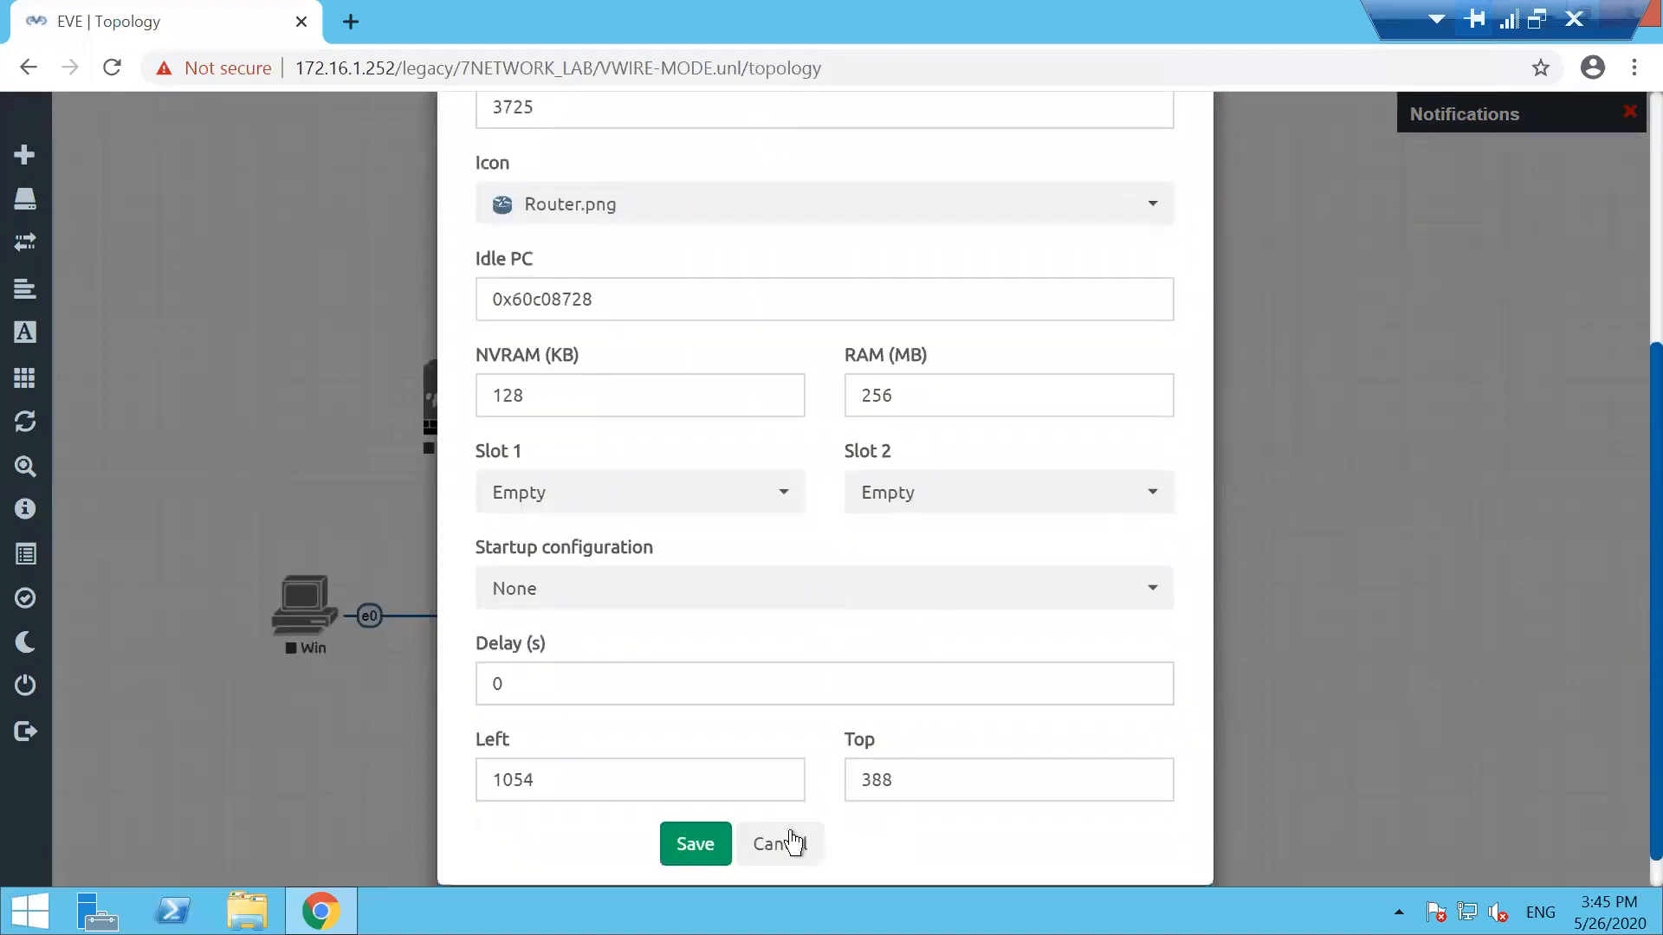
left_click(693, 843)
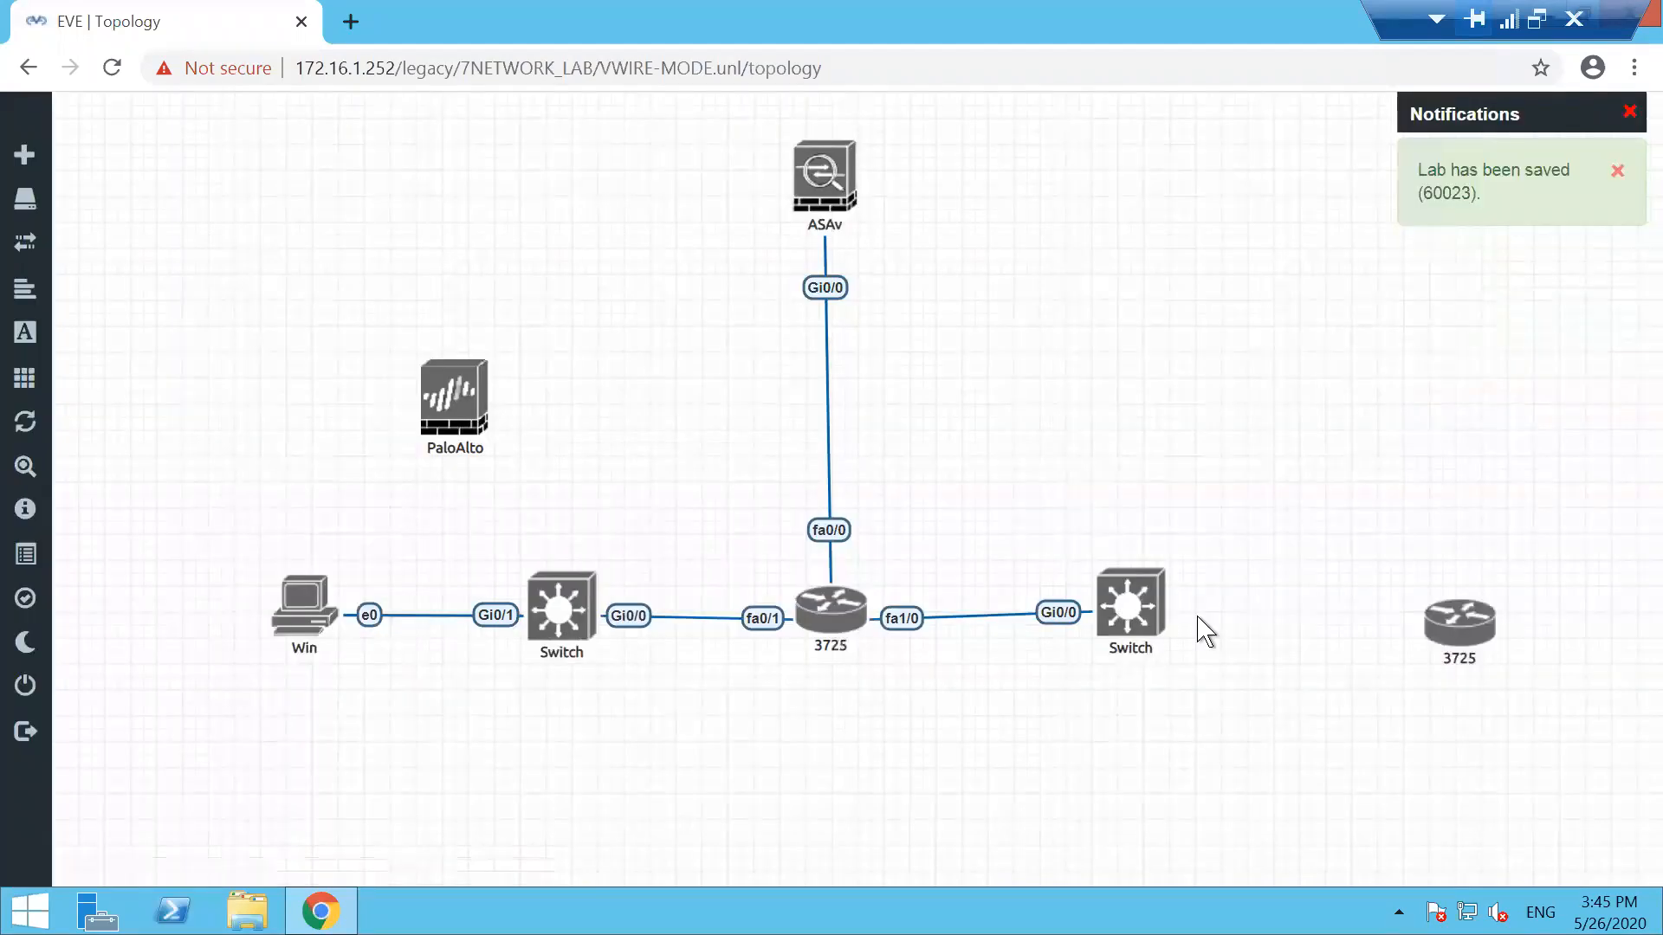
Connect Gi0/1 of the right-hand switch to fa0/0 of the new 3725, and align the central 3725 directly below the ASAv
left_click_drag(1161, 595, 1419, 598)
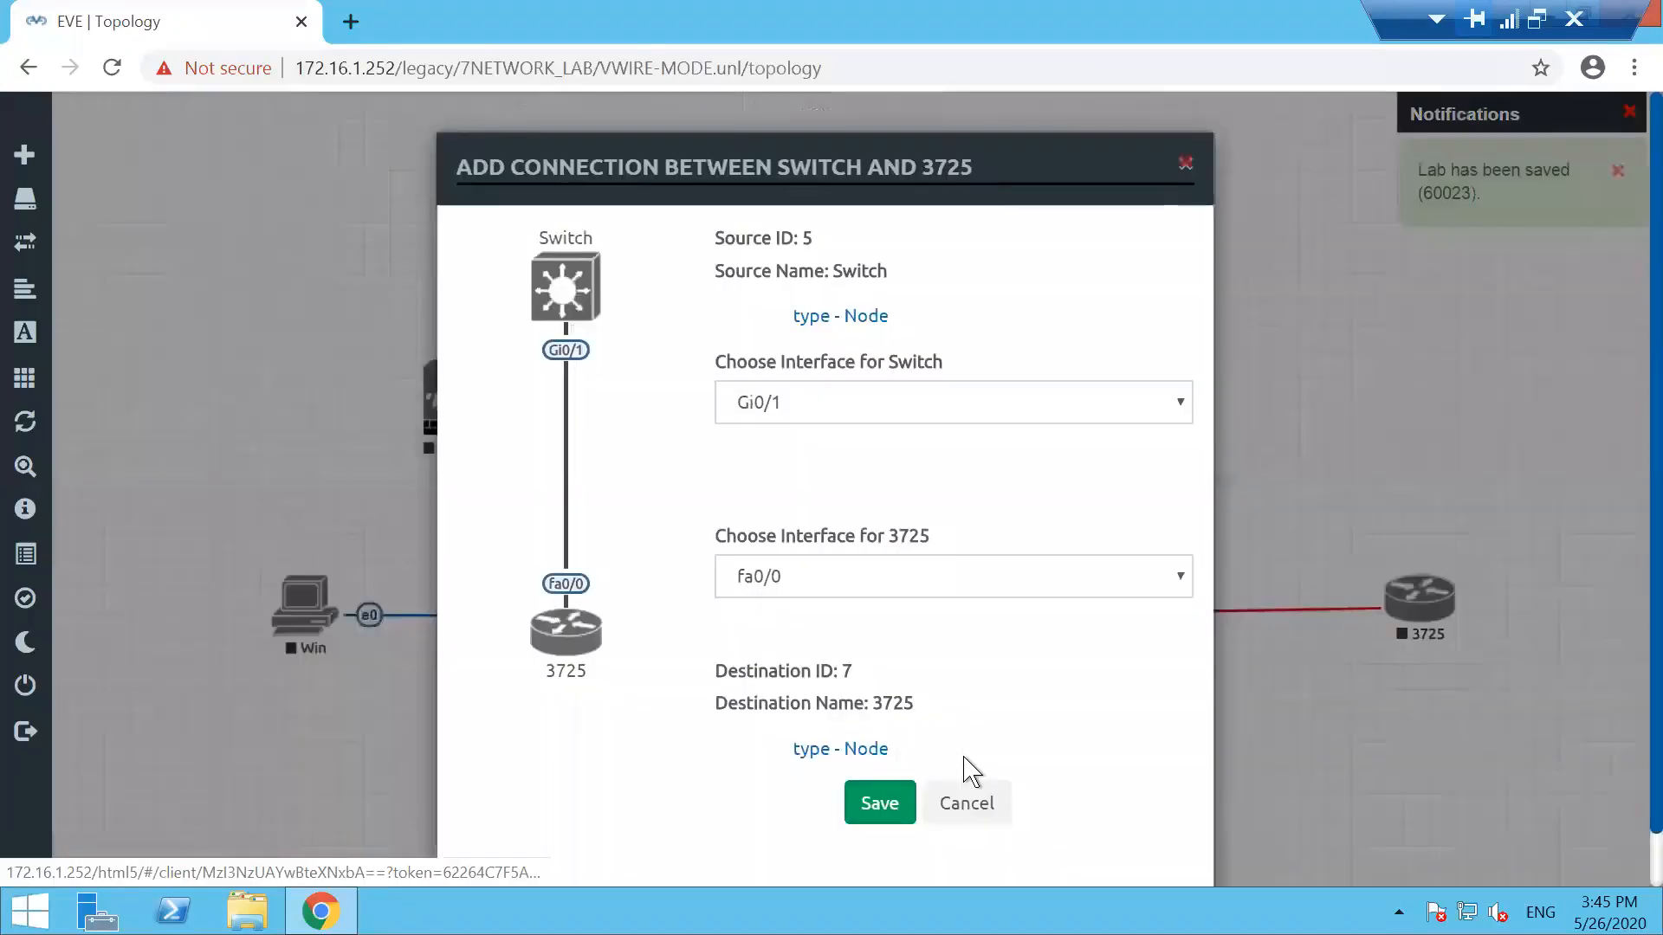
left_click(892, 803)
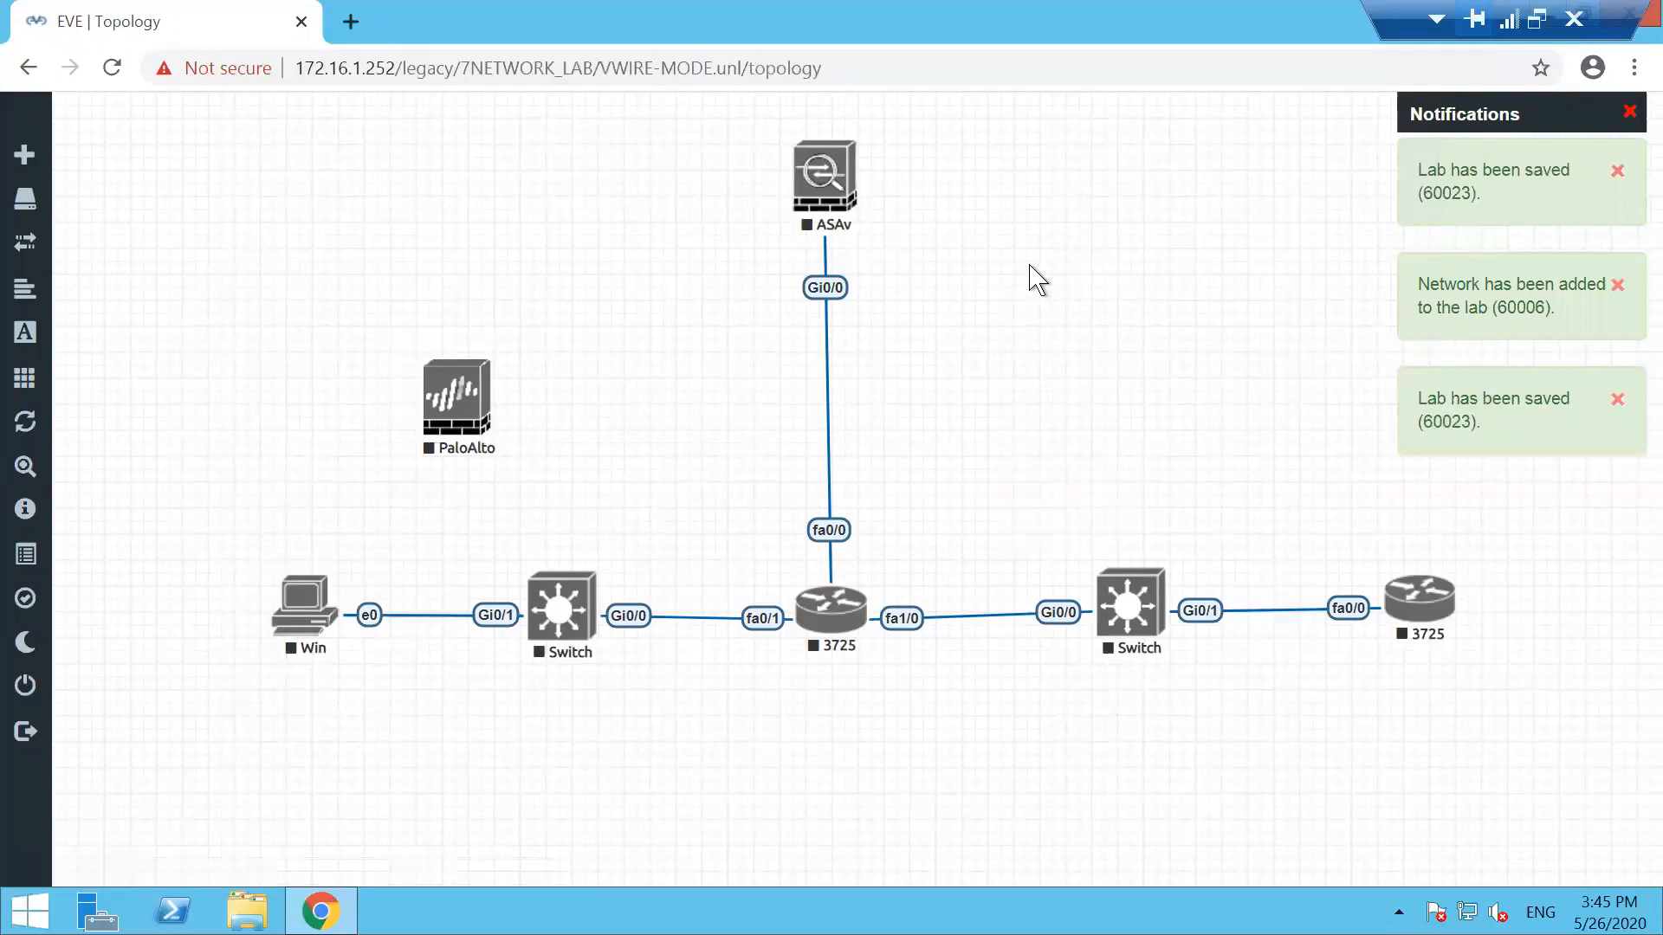
left_click_drag(828, 616, 821, 612)
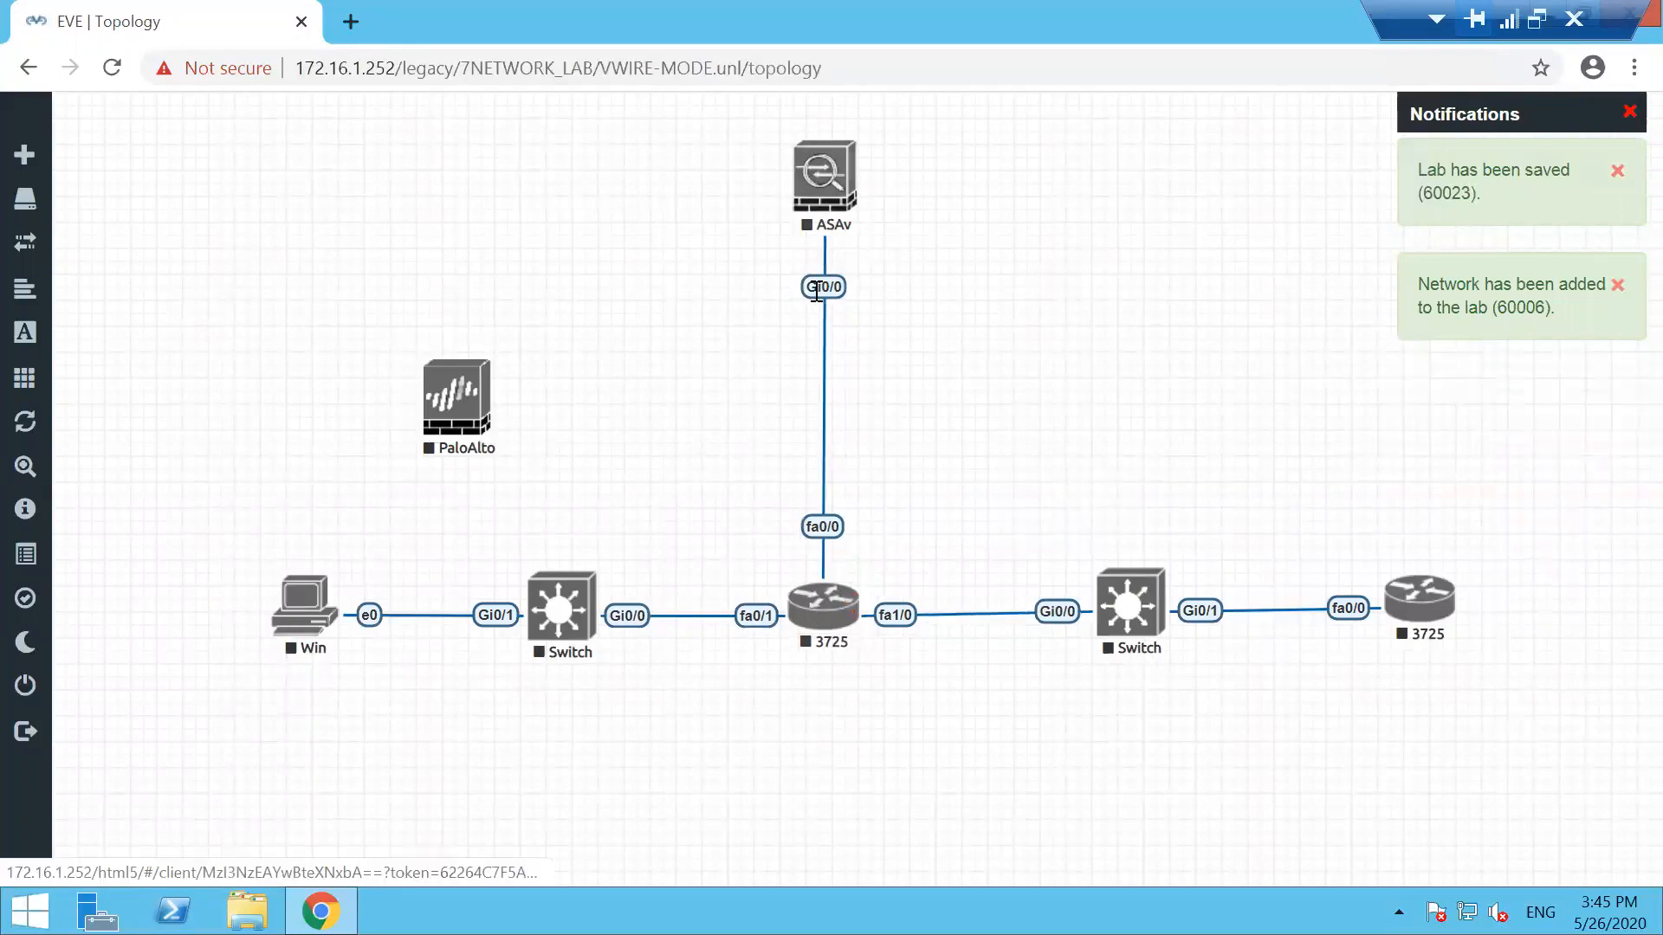
Add one network named Net of type Cloud1 and place it to the right of the ASAv
right_click(1133, 183)
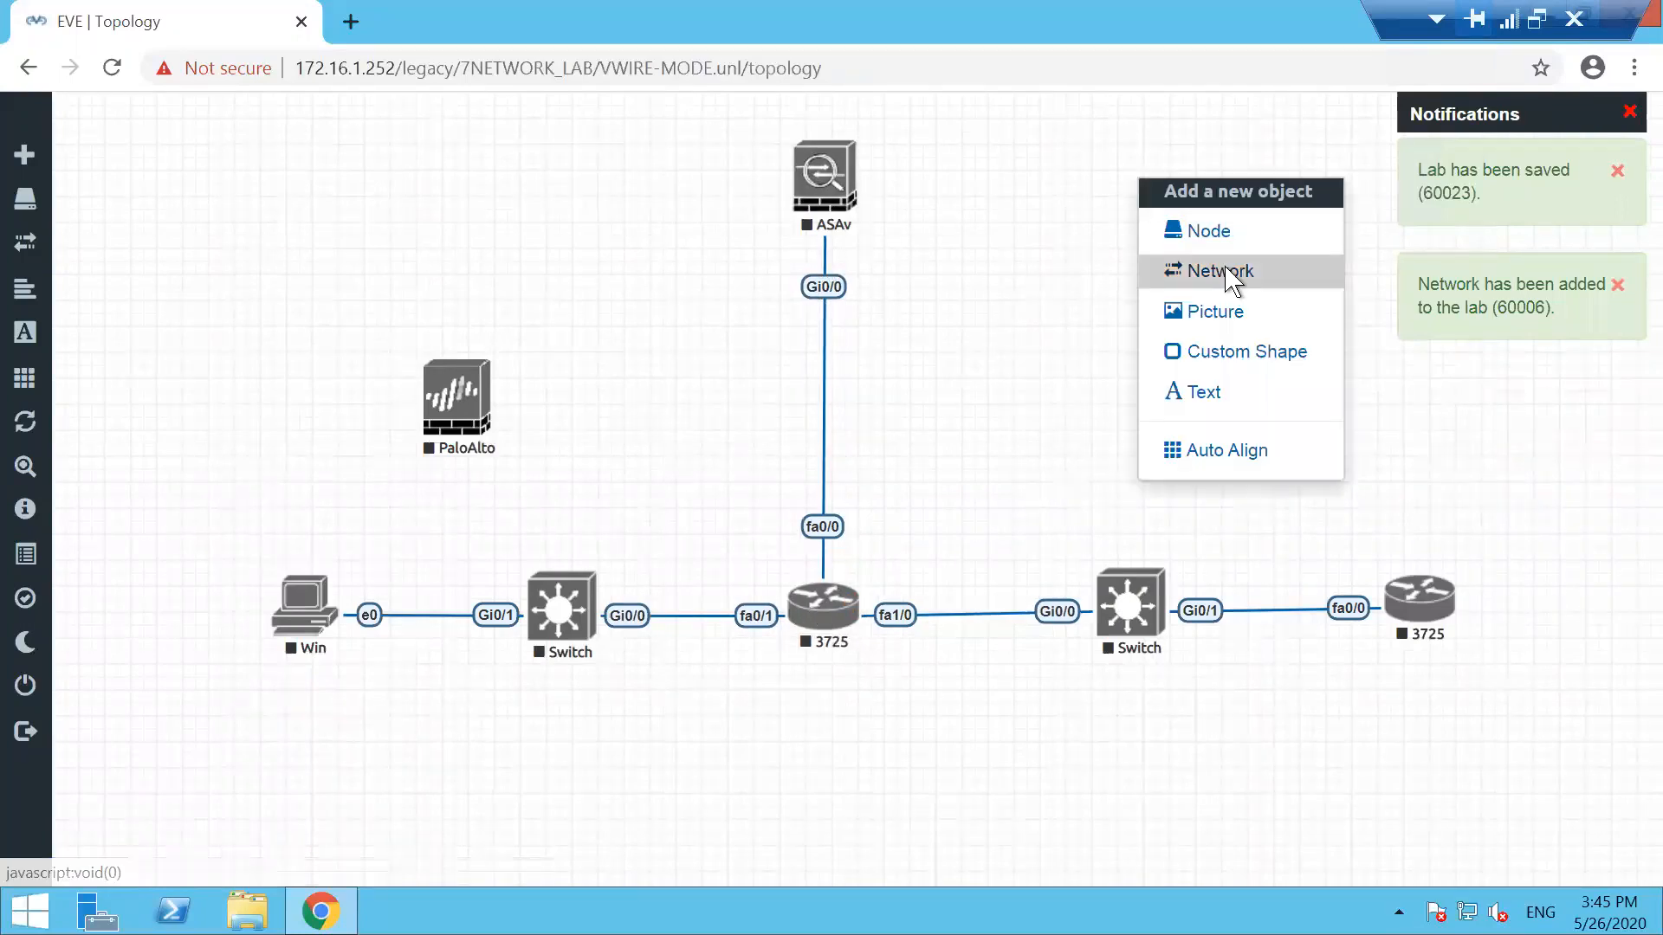
left_click(1221, 271)
left_click(742, 403)
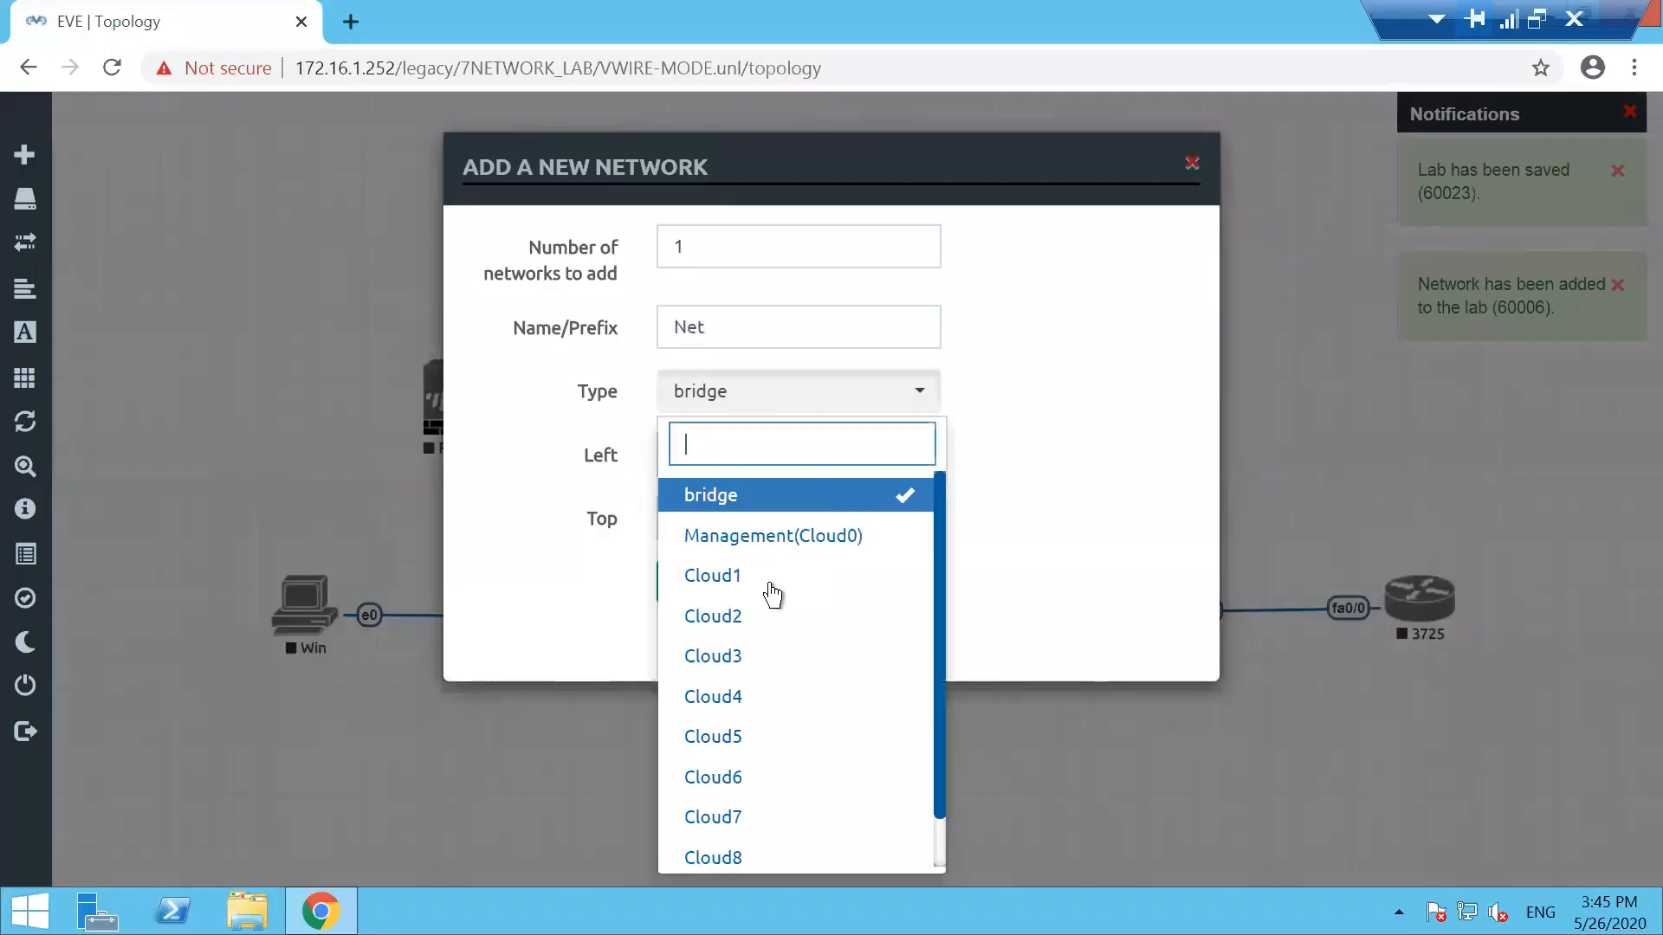
left_click(749, 577)
left_click(687, 609)
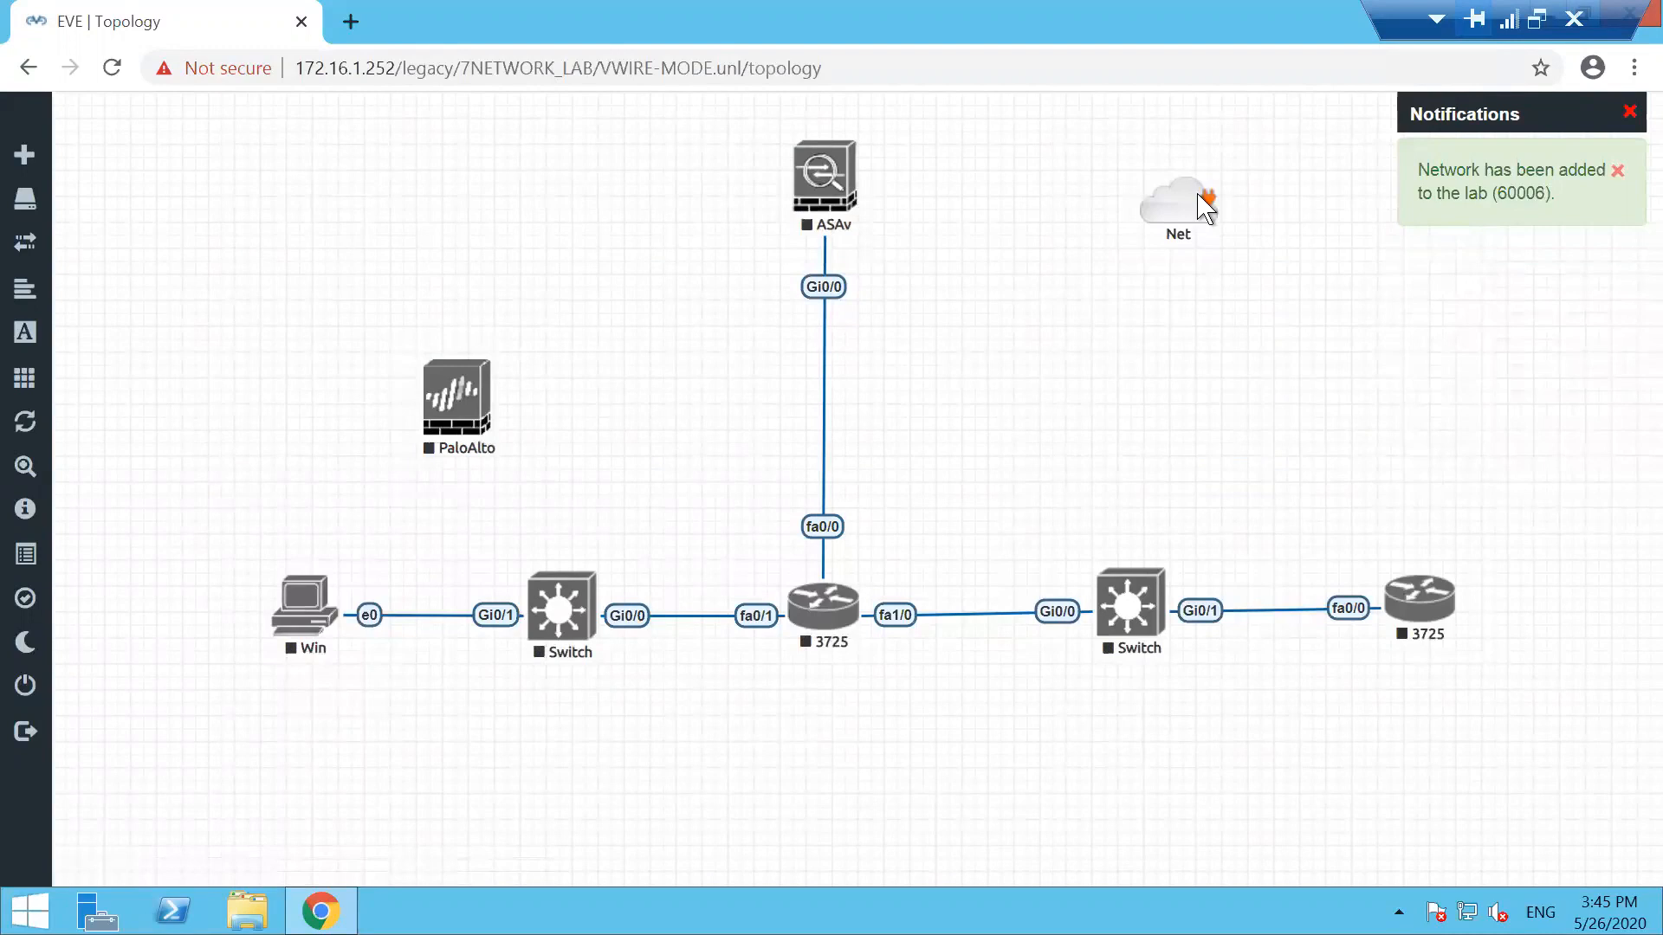
left_click_drag(1205, 208, 1221, 177)
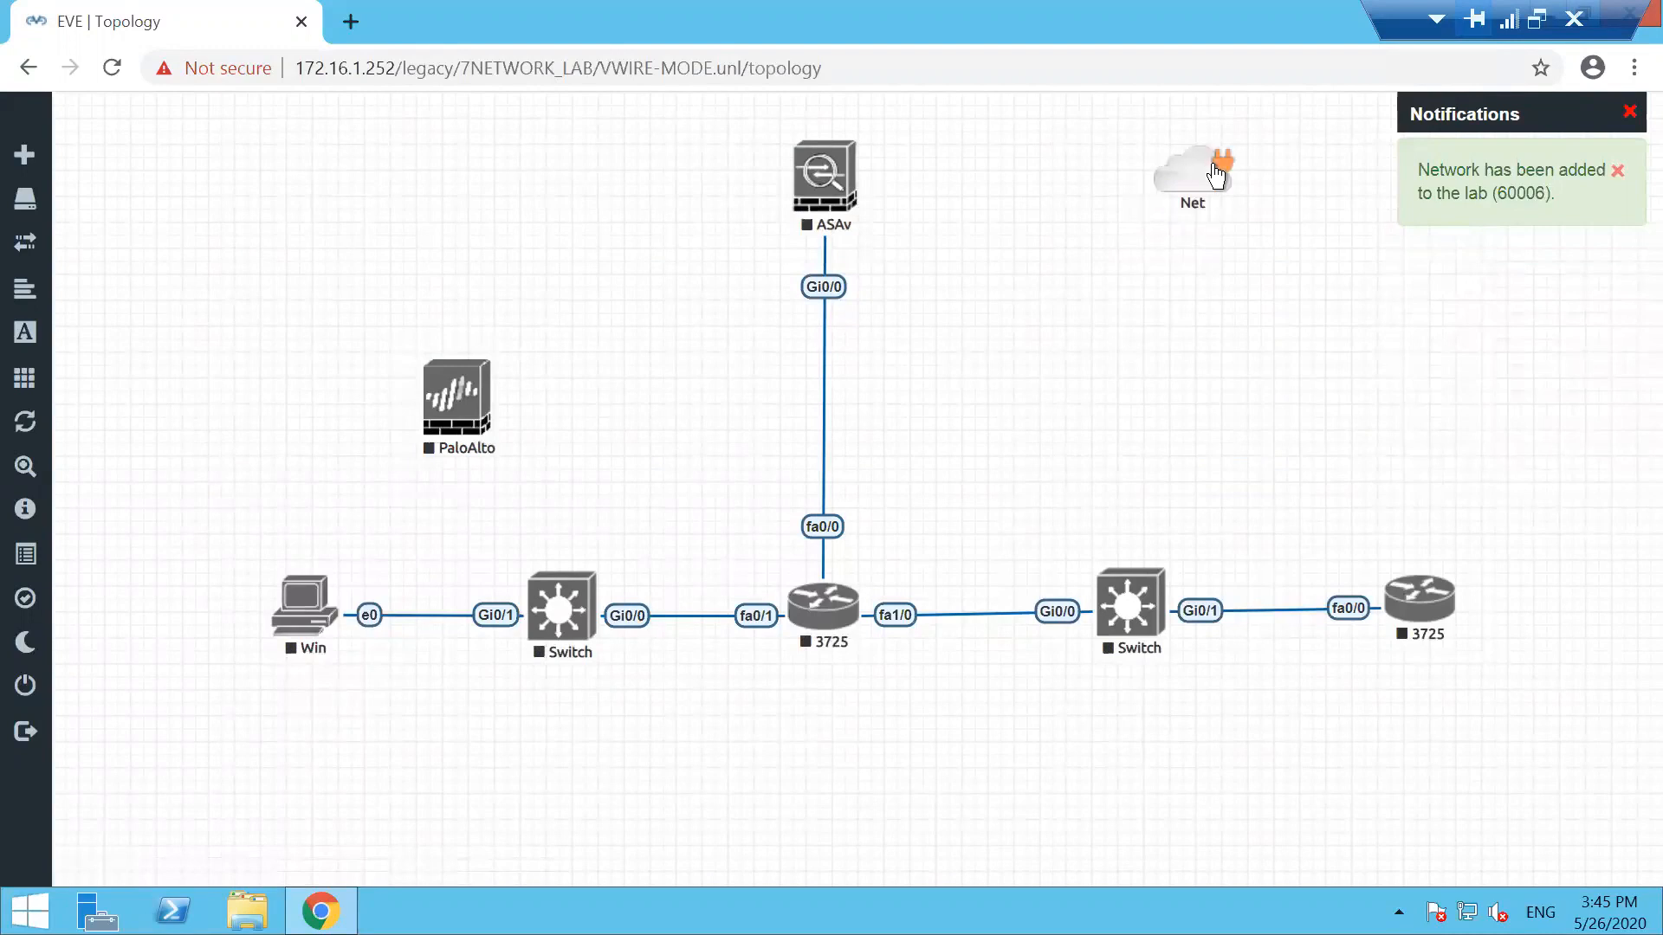
Connect ASAv Gi0/1 to the Net cloud and move the cloud slightly farther from the ASAv
left_click_drag(853, 178, 1191, 173)
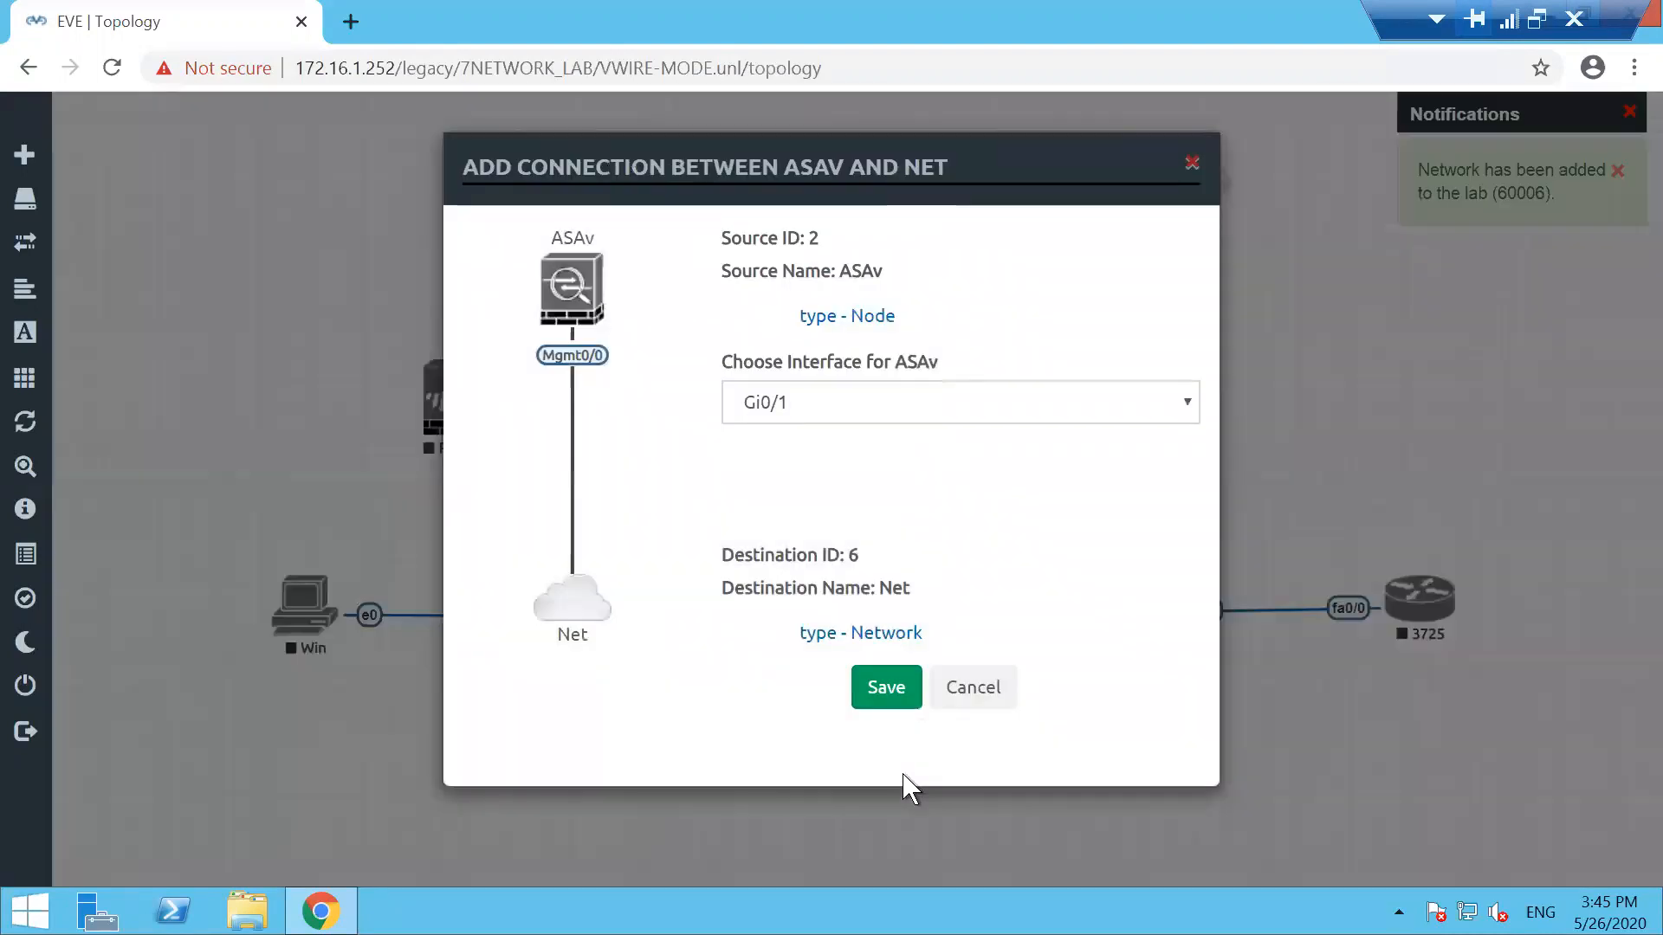
left_click(885, 688)
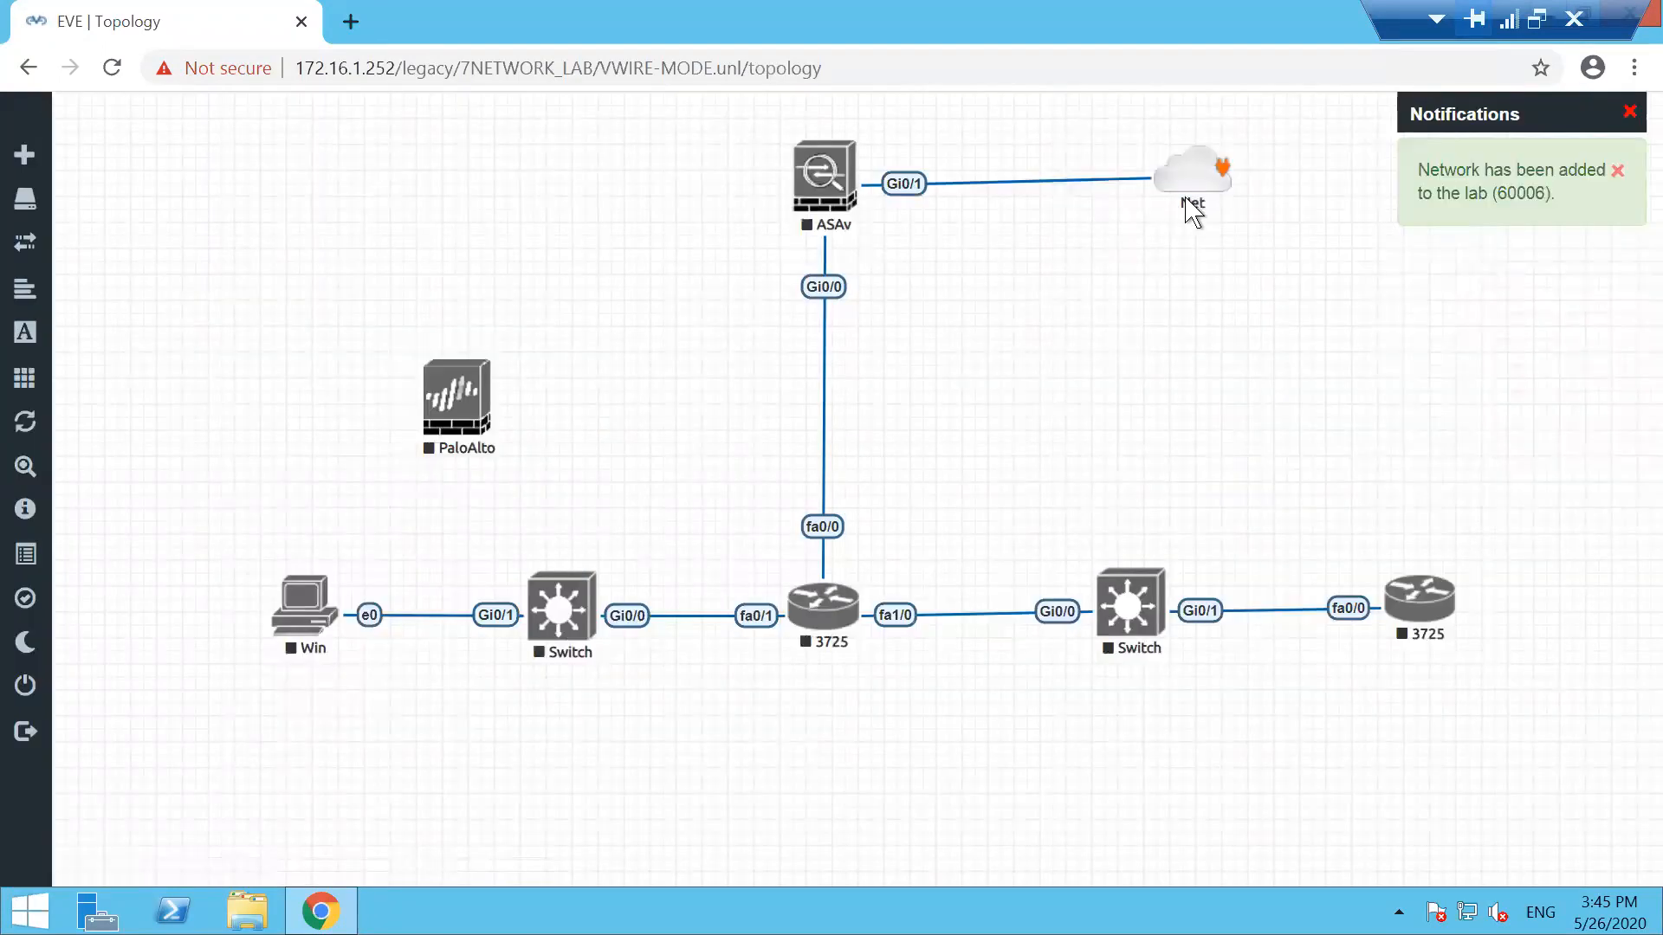
left_click_drag(1193, 212, 1244, 208)
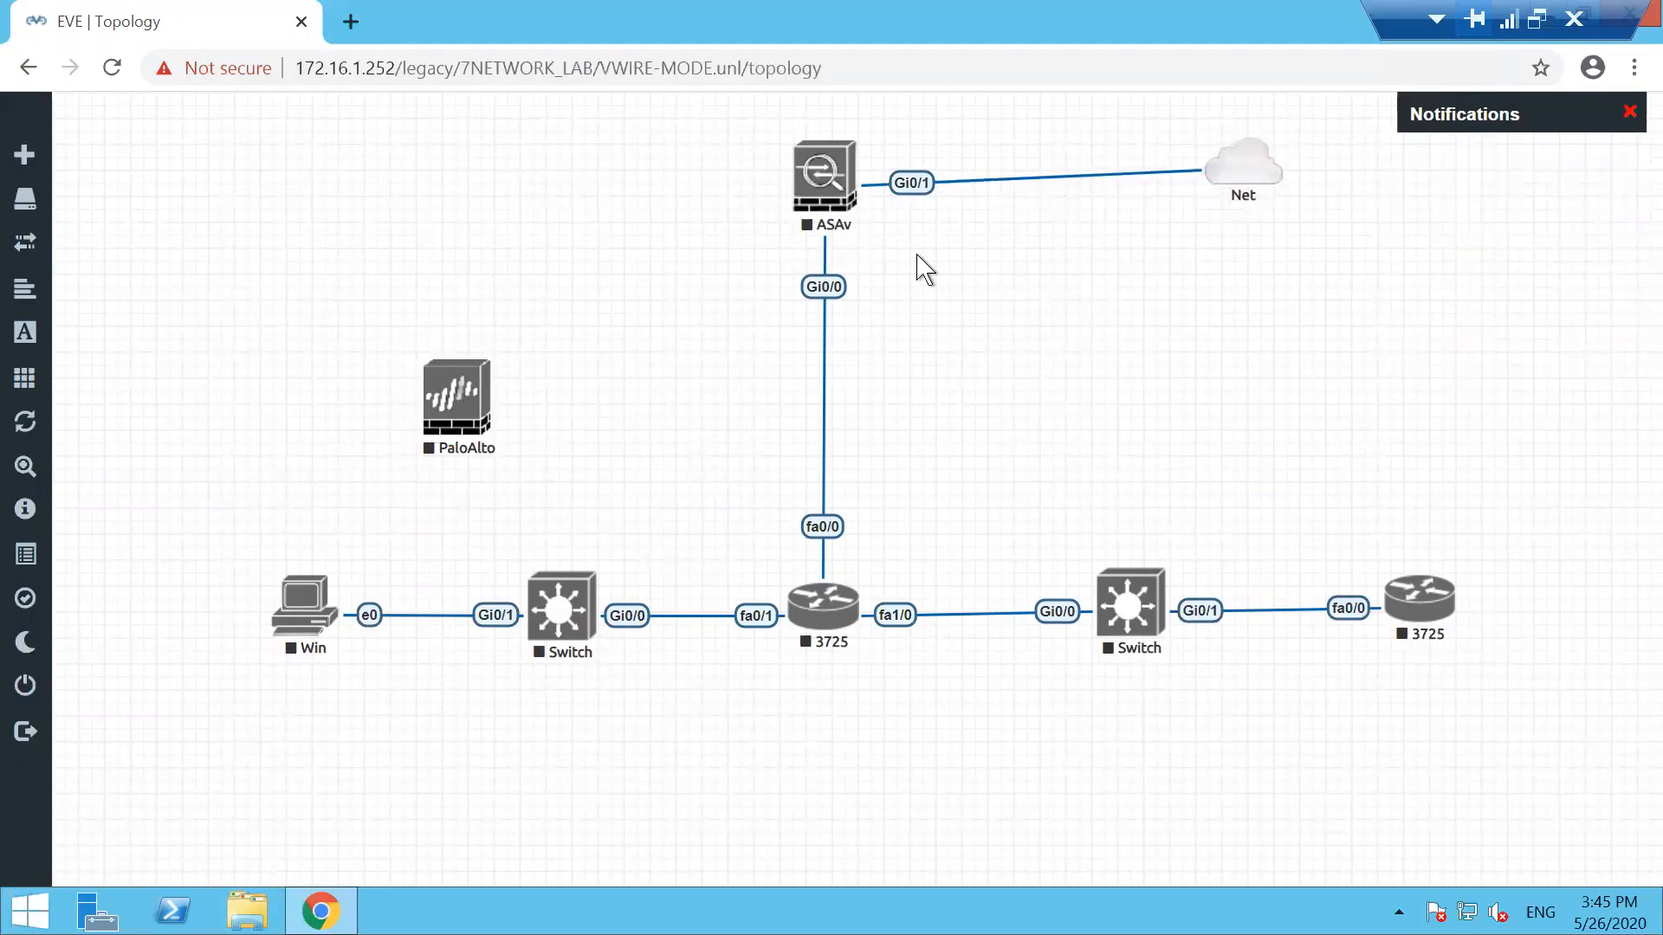
left_click_drag(812, 130, 810, 131)
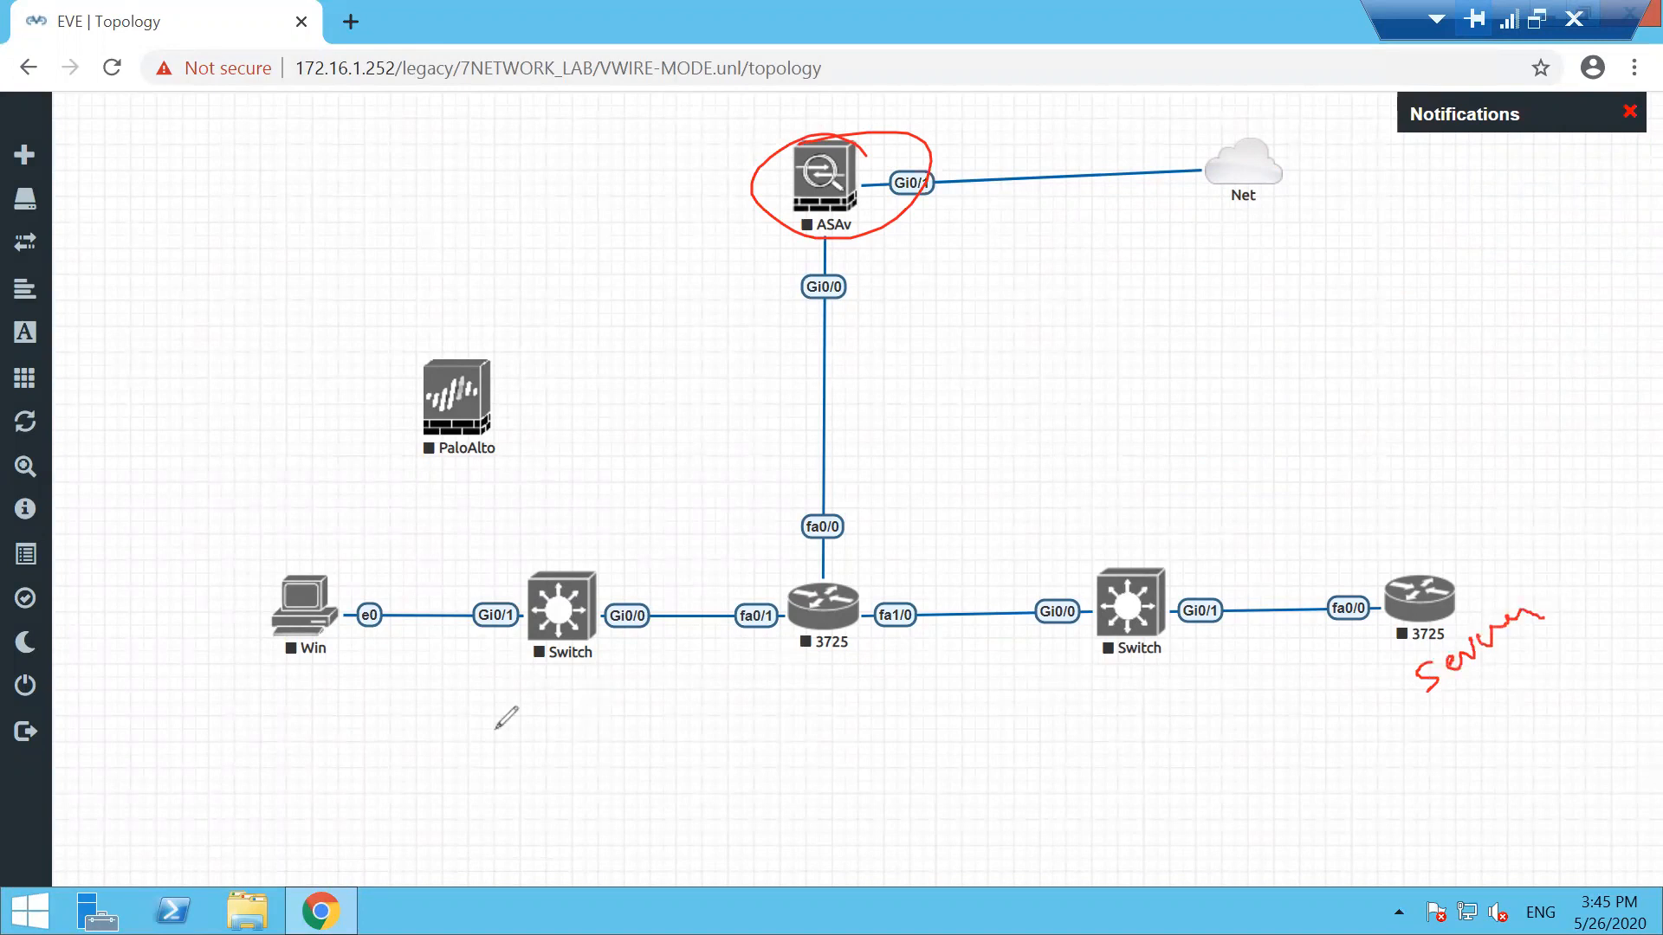
mouse_move(1058, 506)
left_mouse_down()
mouse_move(1178, 414)
mouse_move(1239, 412)
left_mouse_up()
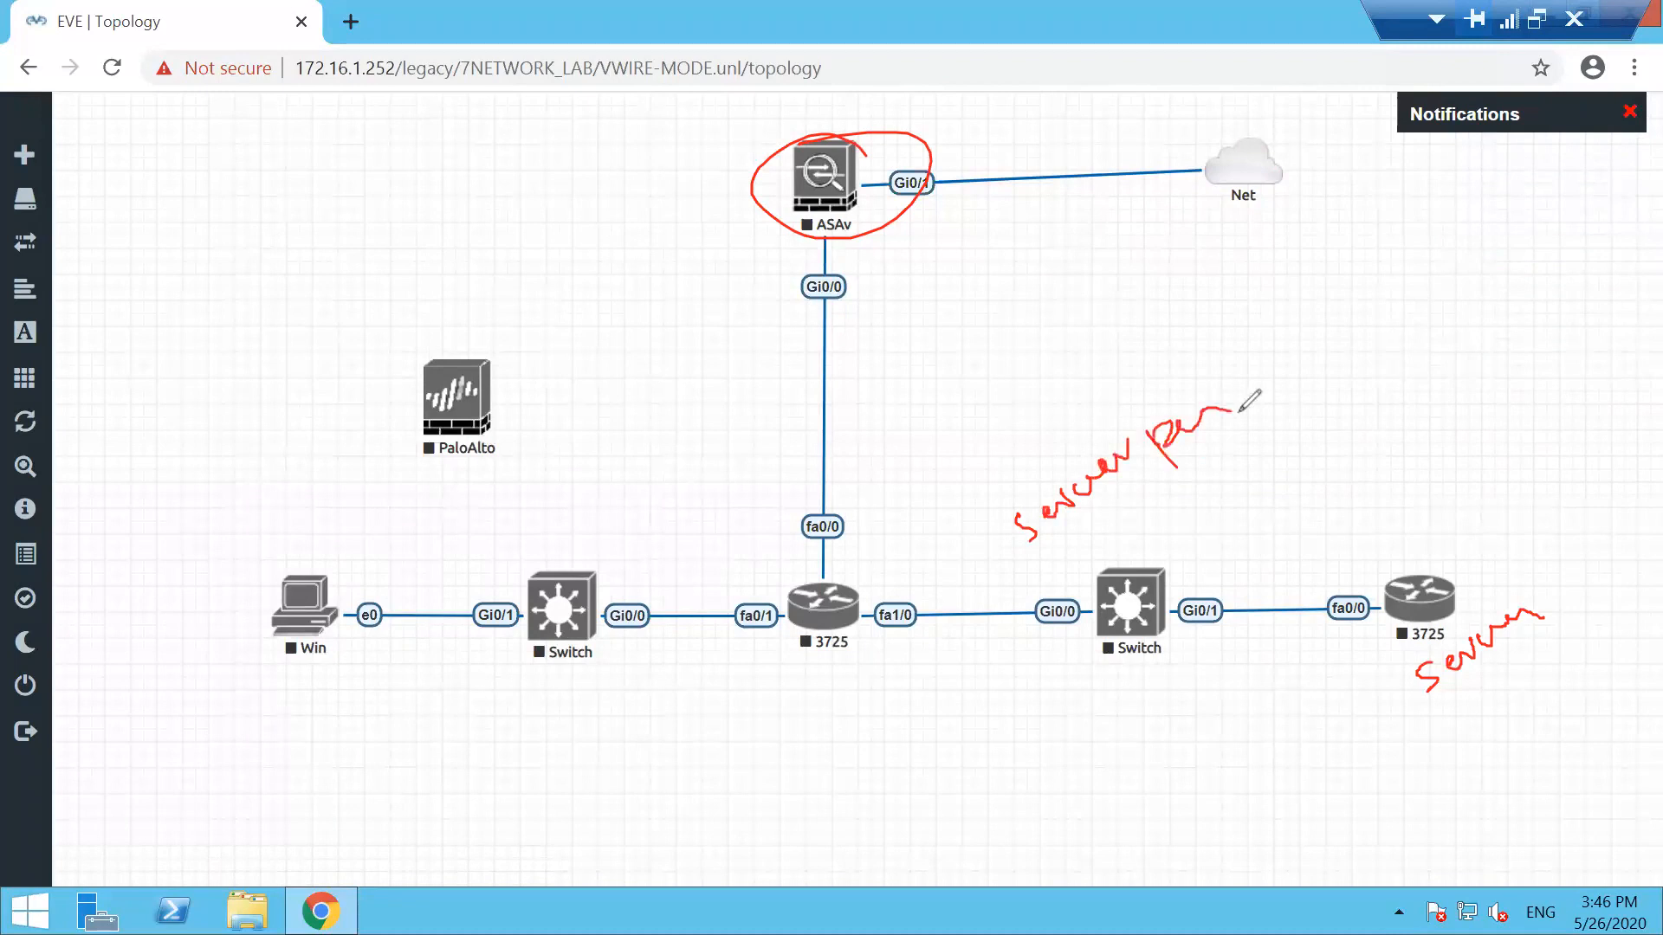
left_click_drag(379, 790, 424, 748)
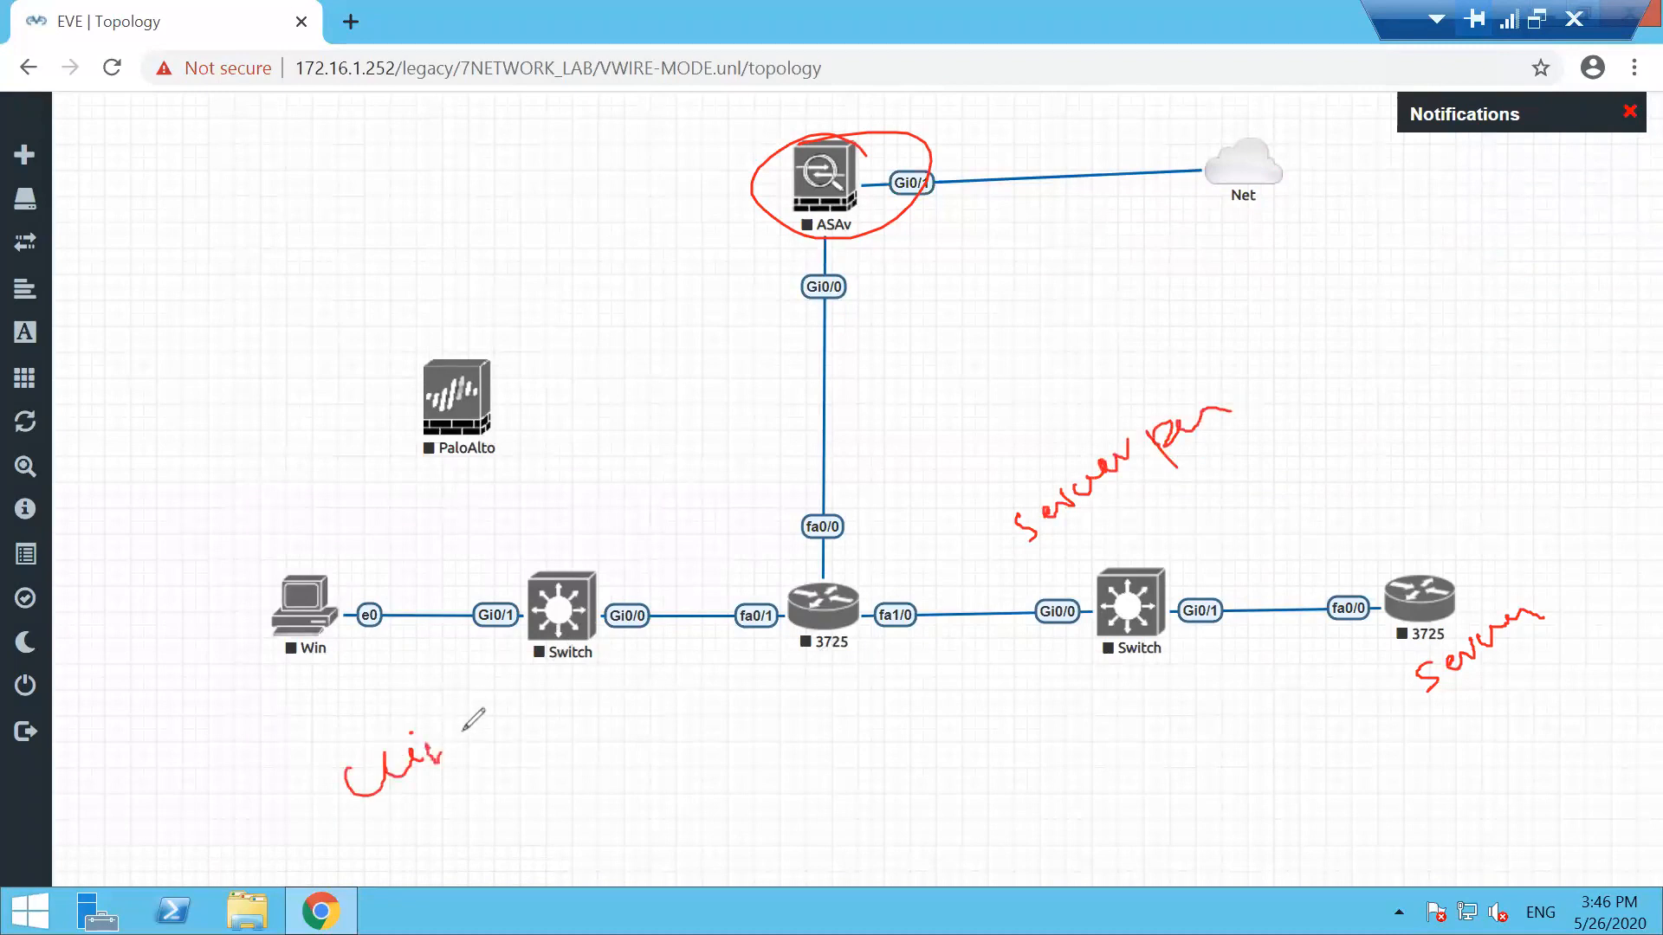
left_click_drag(782, 571, 795, 648)
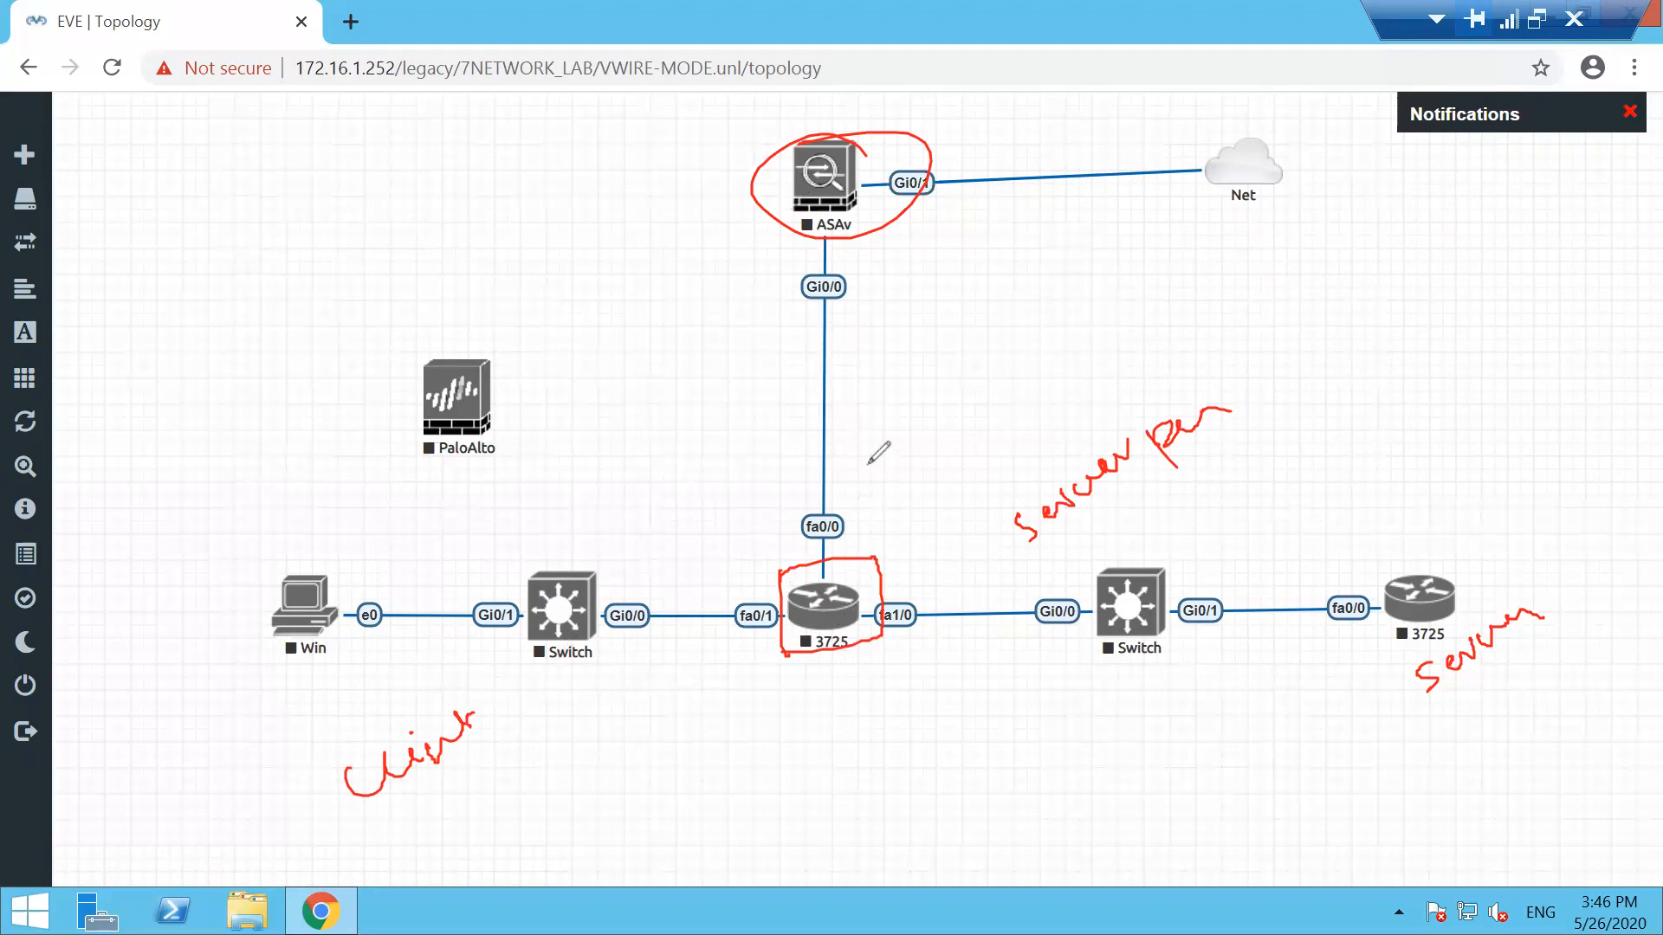
mouse_move(487, 400)
left_mouse_down()
mouse_move(814, 361)
mouse_move(797, 446)
left_mouse_up()
mouse_move(800, 355)
left_mouse_down()
mouse_move(860, 408)
mouse_move(801, 402)
mouse_move(790, 373)
mouse_move(818, 414)
left_mouse_up()
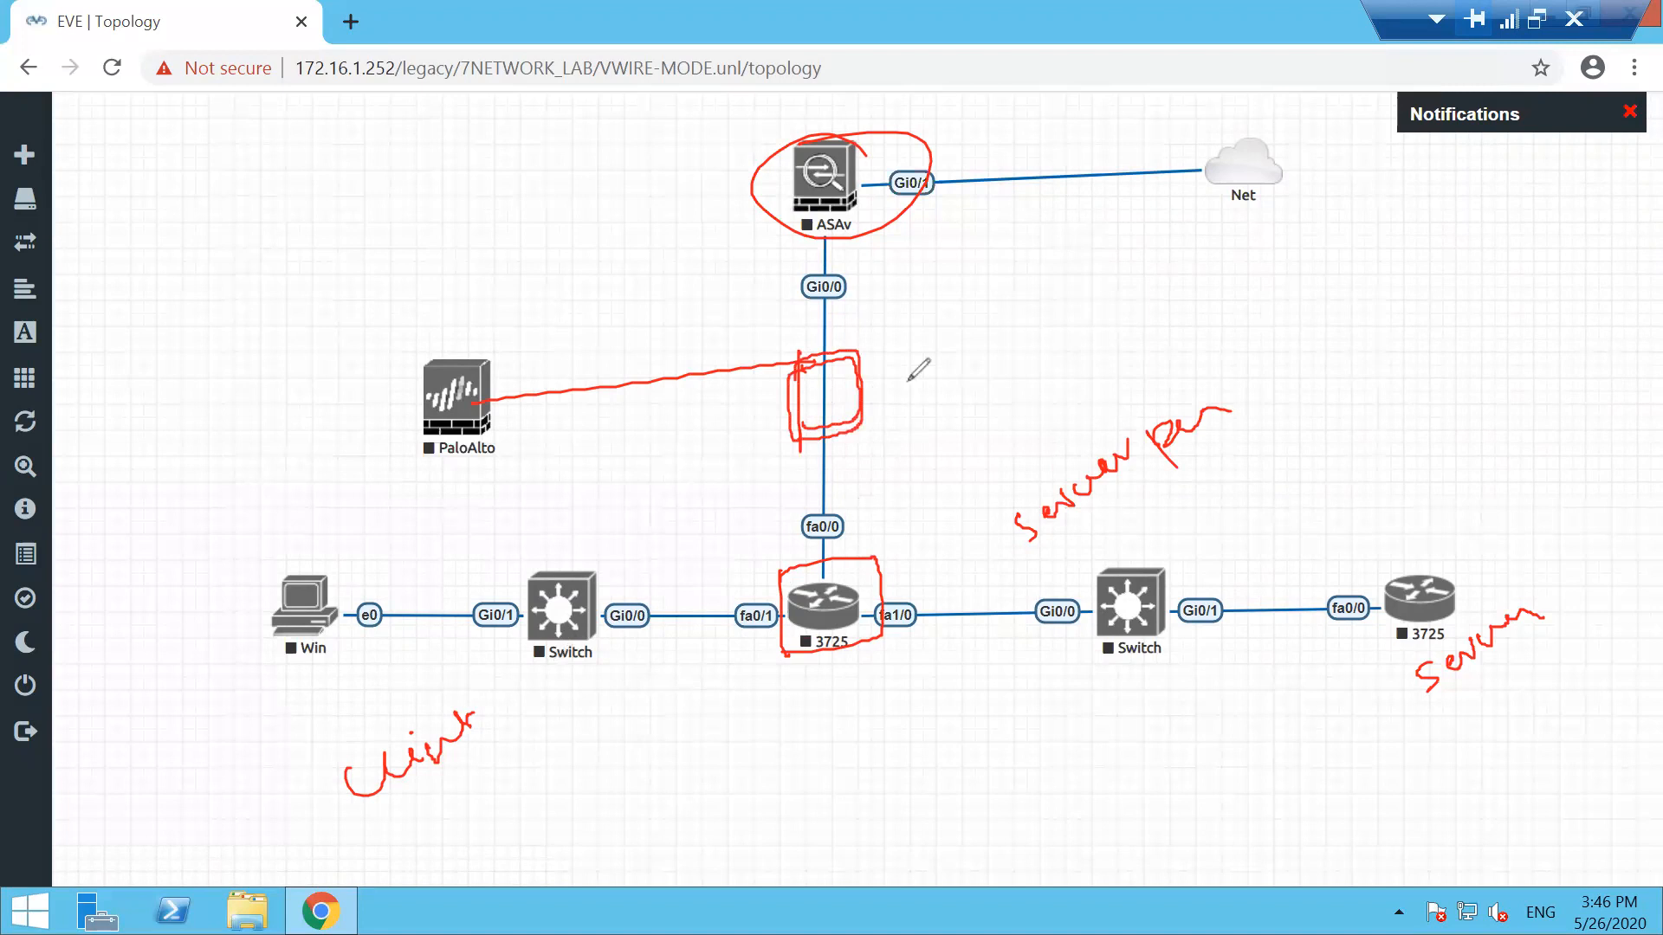
left_click_drag(462, 338, 548, 394)
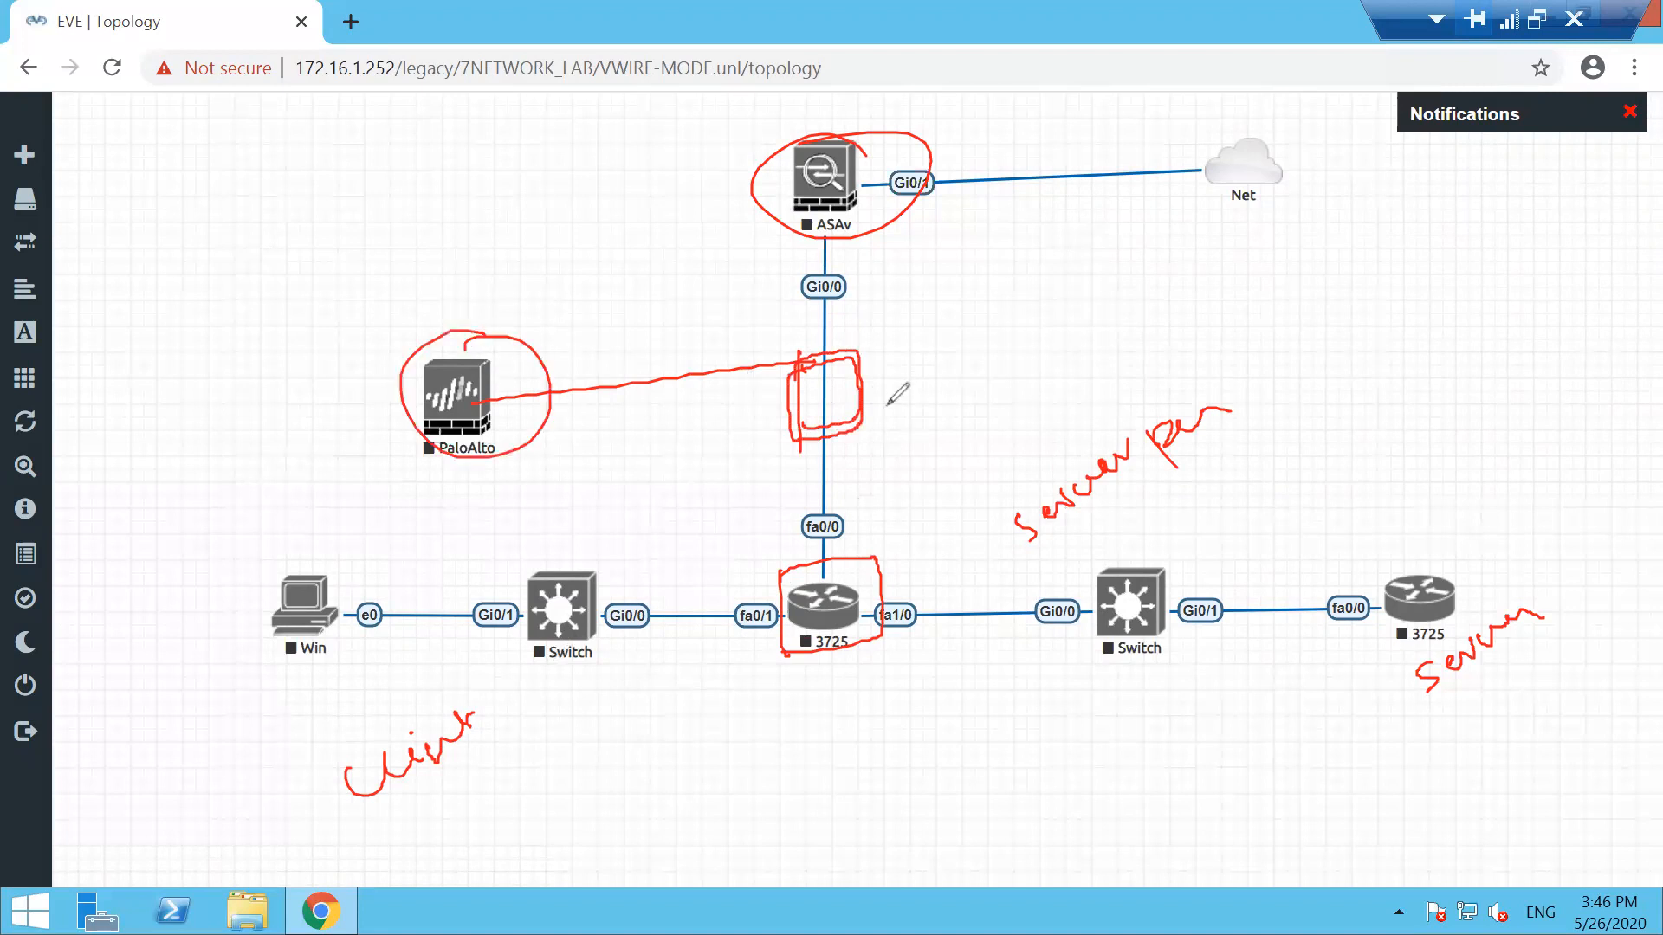
mouse_move(895, 372)
left_mouse_down()
mouse_move(901, 415)
mouse_move(1009, 392)
left_mouse_up()
left_click_drag(881, 226, 1317, 218)
mouse_move(901, 187)
left_mouse_down()
mouse_move(849, 333)
mouse_move(878, 329)
left_mouse_up()
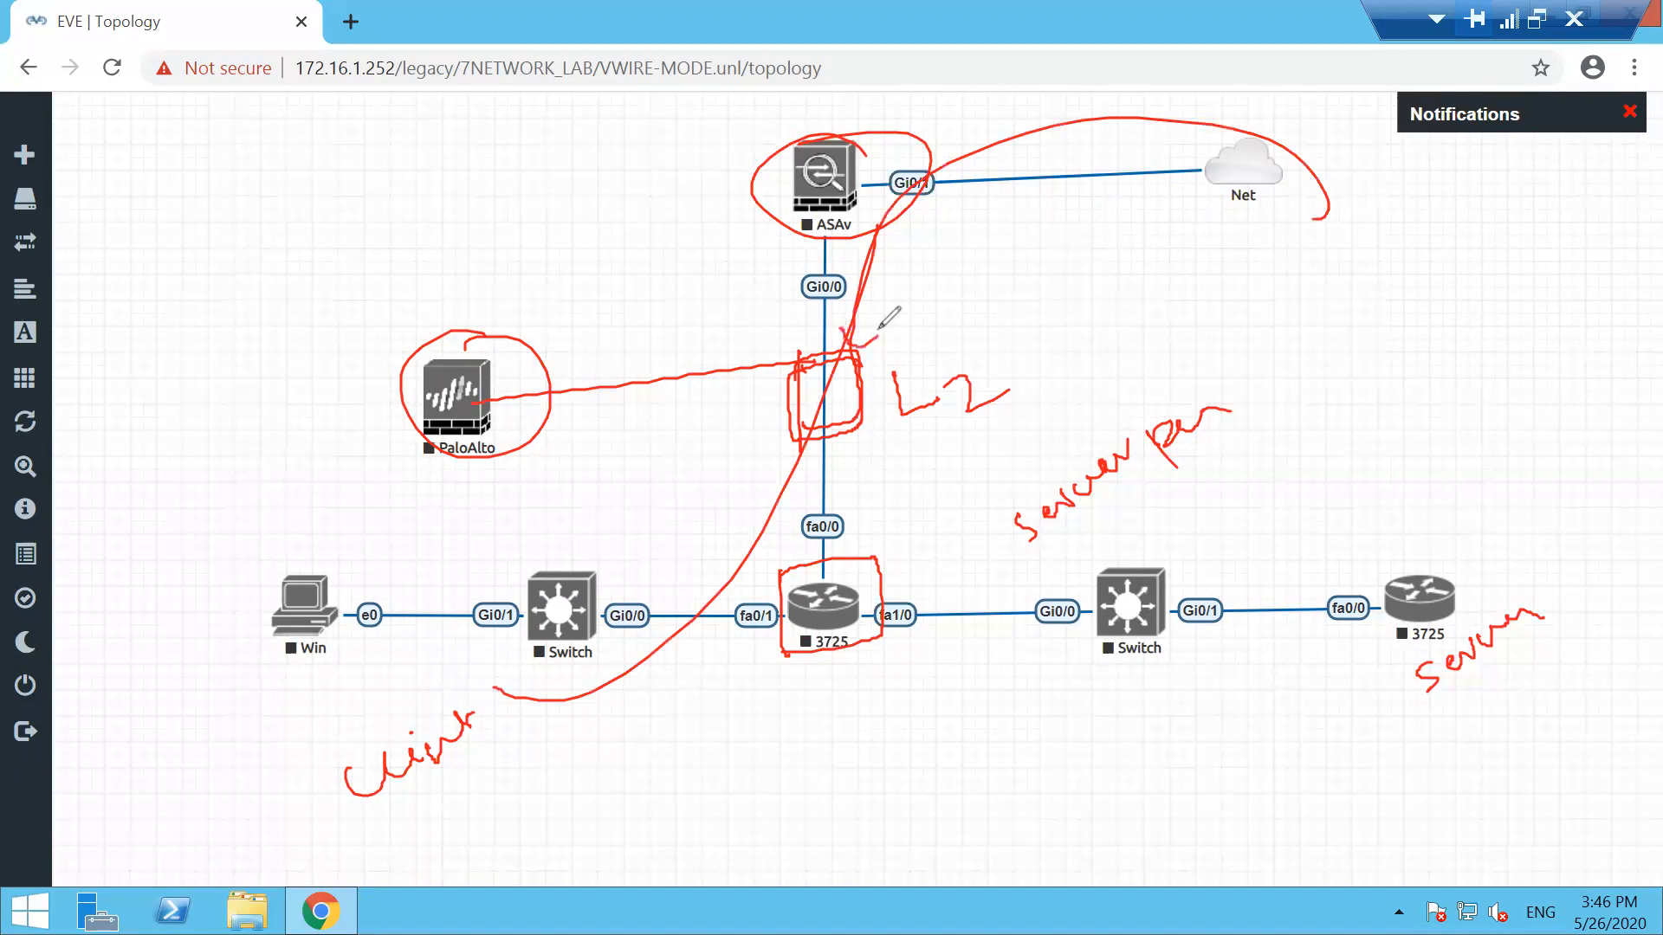
left_click_drag(819, 459, 812, 447)
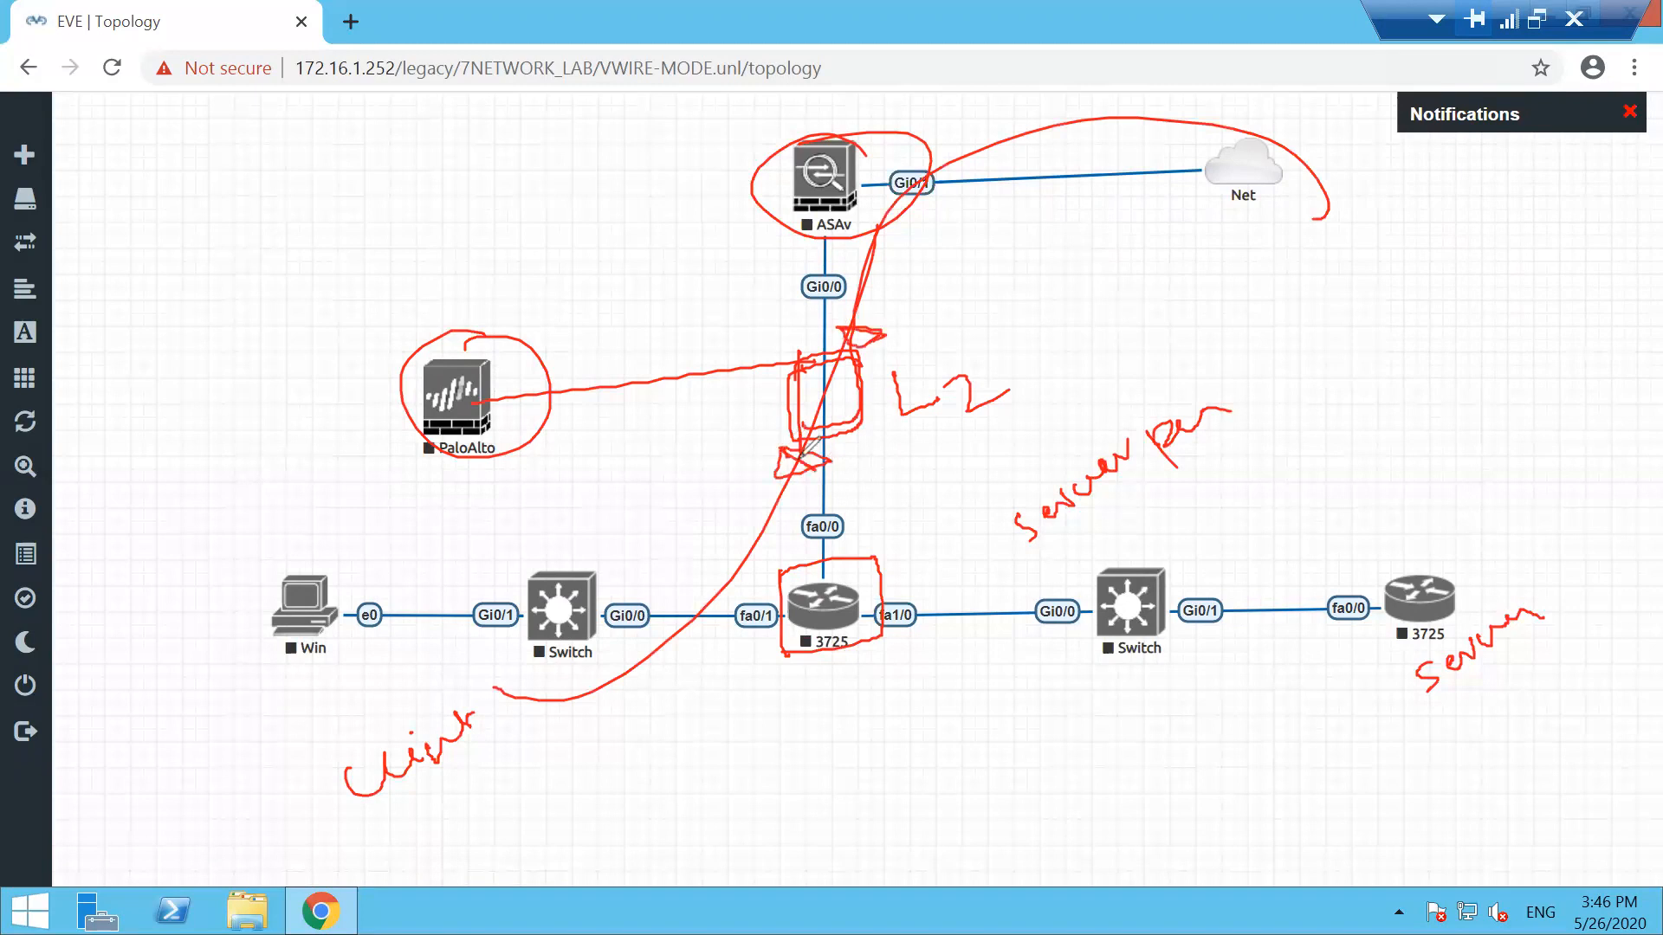
mouse_move(524, 357)
left_mouse_down()
mouse_move(467, 334)
mouse_move(394, 373)
left_mouse_up()
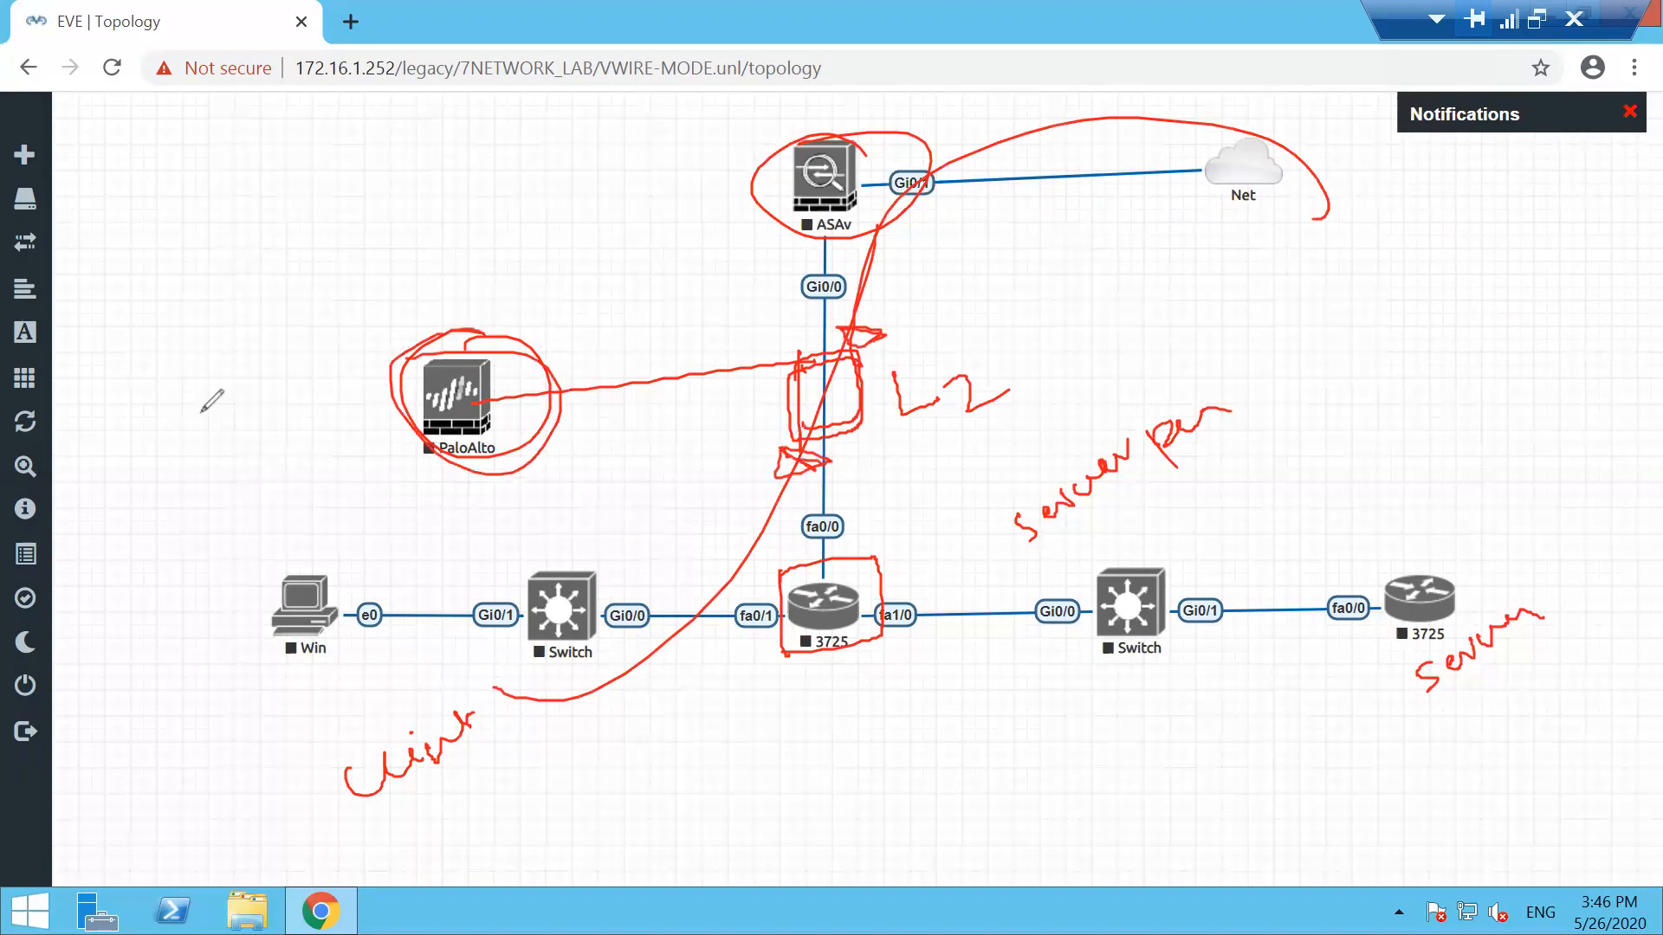
left_click_drag(172, 408, 201, 426)
left_click_drag(258, 339, 282, 359)
mouse_move(282, 339)
left_mouse_down()
mouse_move(369, 311)
mouse_move(353, 299)
mouse_move(370, 279)
mouse_move(438, 260)
mouse_move(474, 221)
left_mouse_up()
mouse_move(407, 389)
left_mouse_down()
mouse_move(217, 390)
mouse_move(520, 299)
mouse_move(438, 350)
left_mouse_up()
mouse_move(181, 551)
left_mouse_down()
mouse_move(211, 513)
mouse_move(208, 567)
mouse_move(280, 490)
left_mouse_up()
mouse_move(275, 459)
left_mouse_down()
mouse_move(275, 521)
mouse_move(232, 591)
mouse_move(364, 470)
left_mouse_up()
mouse_move(492, 342)
left_mouse_down()
mouse_move(428, 335)
mouse_move(525, 359)
mouse_move(542, 381)
left_mouse_up()
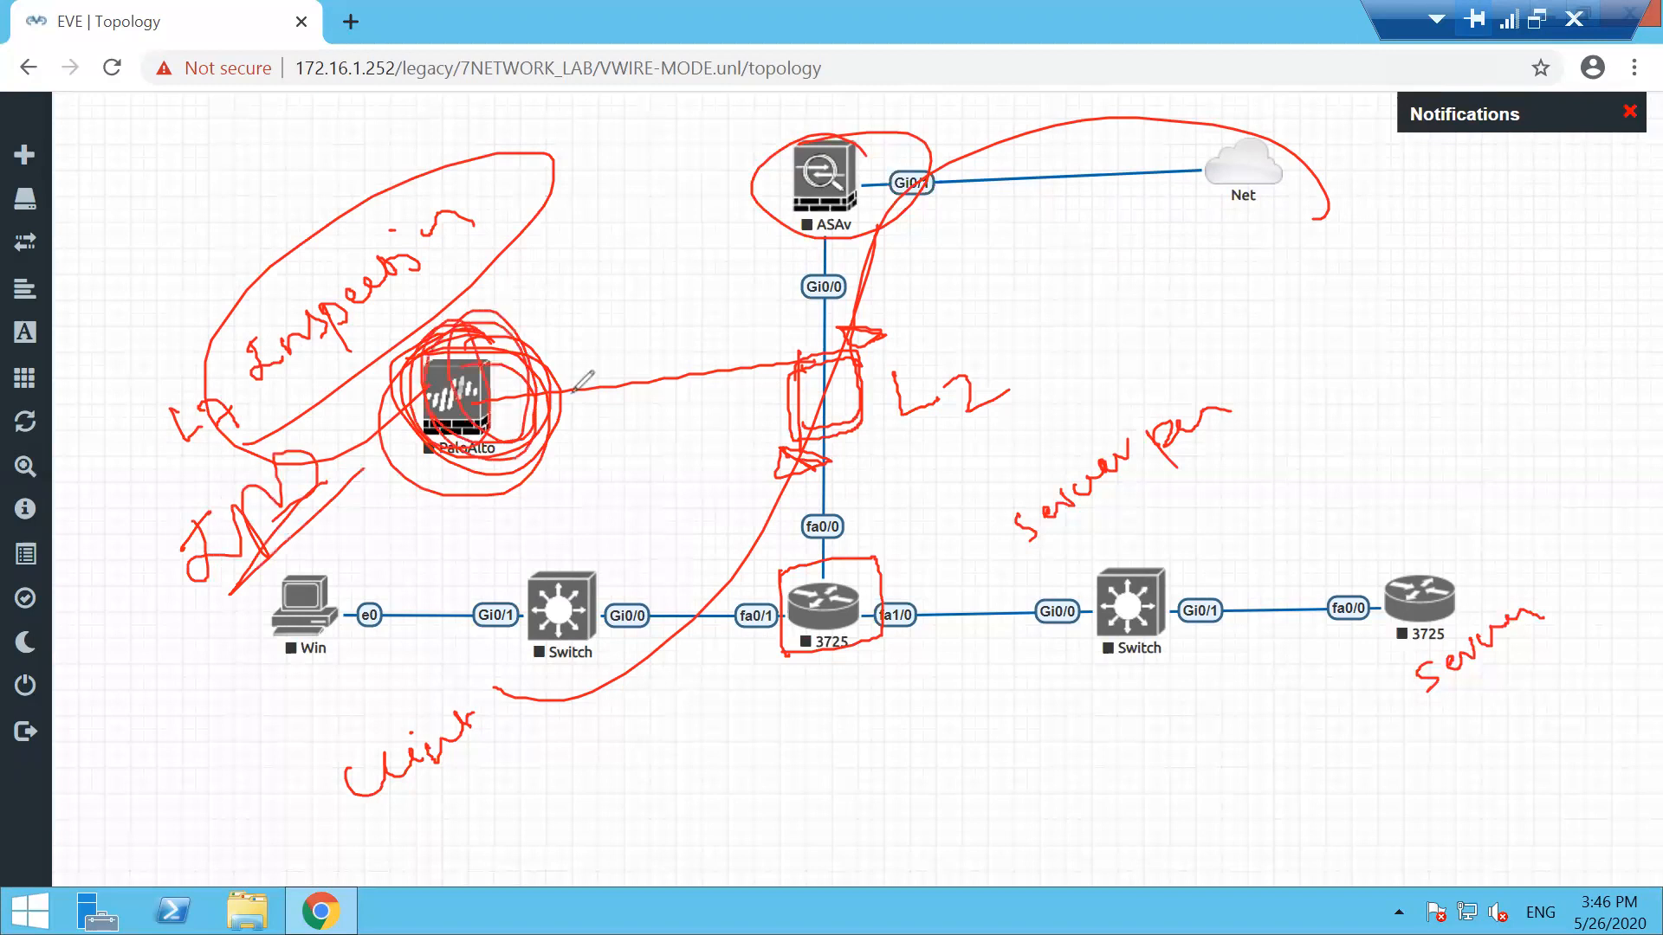
mouse_move(797, 355)
left_mouse_down()
mouse_move(860, 339)
mouse_move(864, 433)
mouse_move(873, 340)
mouse_move(815, 423)
left_mouse_up()
left_click_drag(847, 242, 790, 246)
left_click_drag(784, 579, 871, 562)
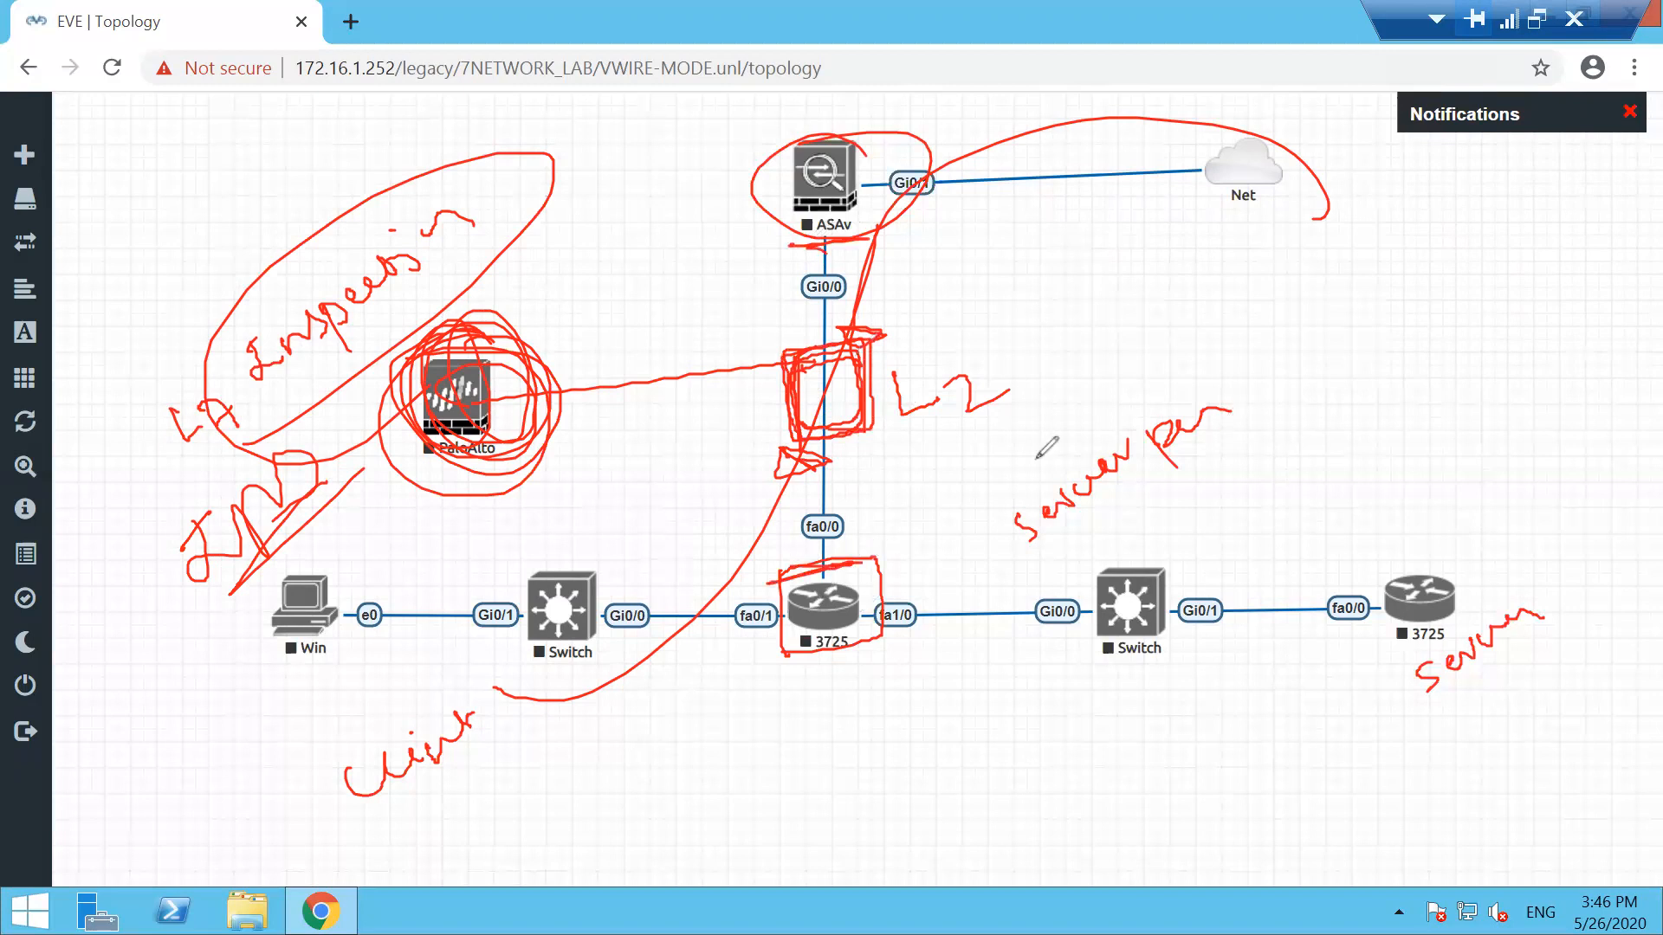
left_click_drag(1230, 304, 1341, 654)
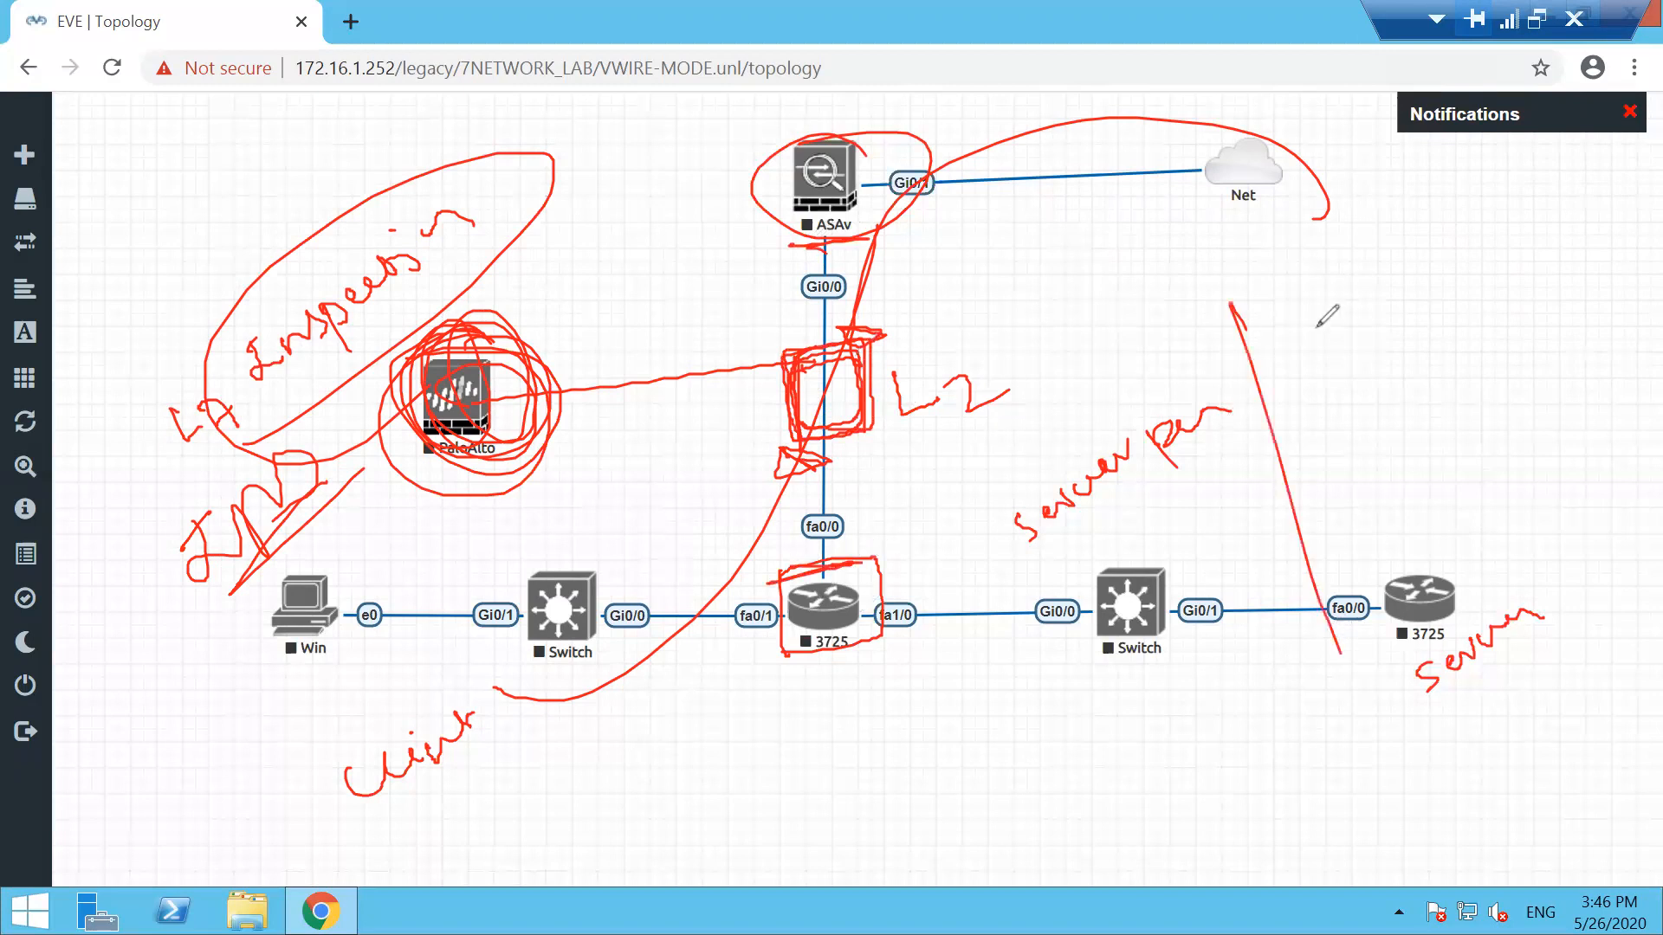
left_click_drag(1267, 299, 1296, 286)
mouse_move(1283, 290)
left_mouse_down()
mouse_move(1280, 331)
mouse_move(1324, 320)
mouse_move(1379, 255)
mouse_move(1412, 244)
mouse_move(1264, 381)
mouse_move(1416, 312)
mouse_move(1451, 314)
left_mouse_up()
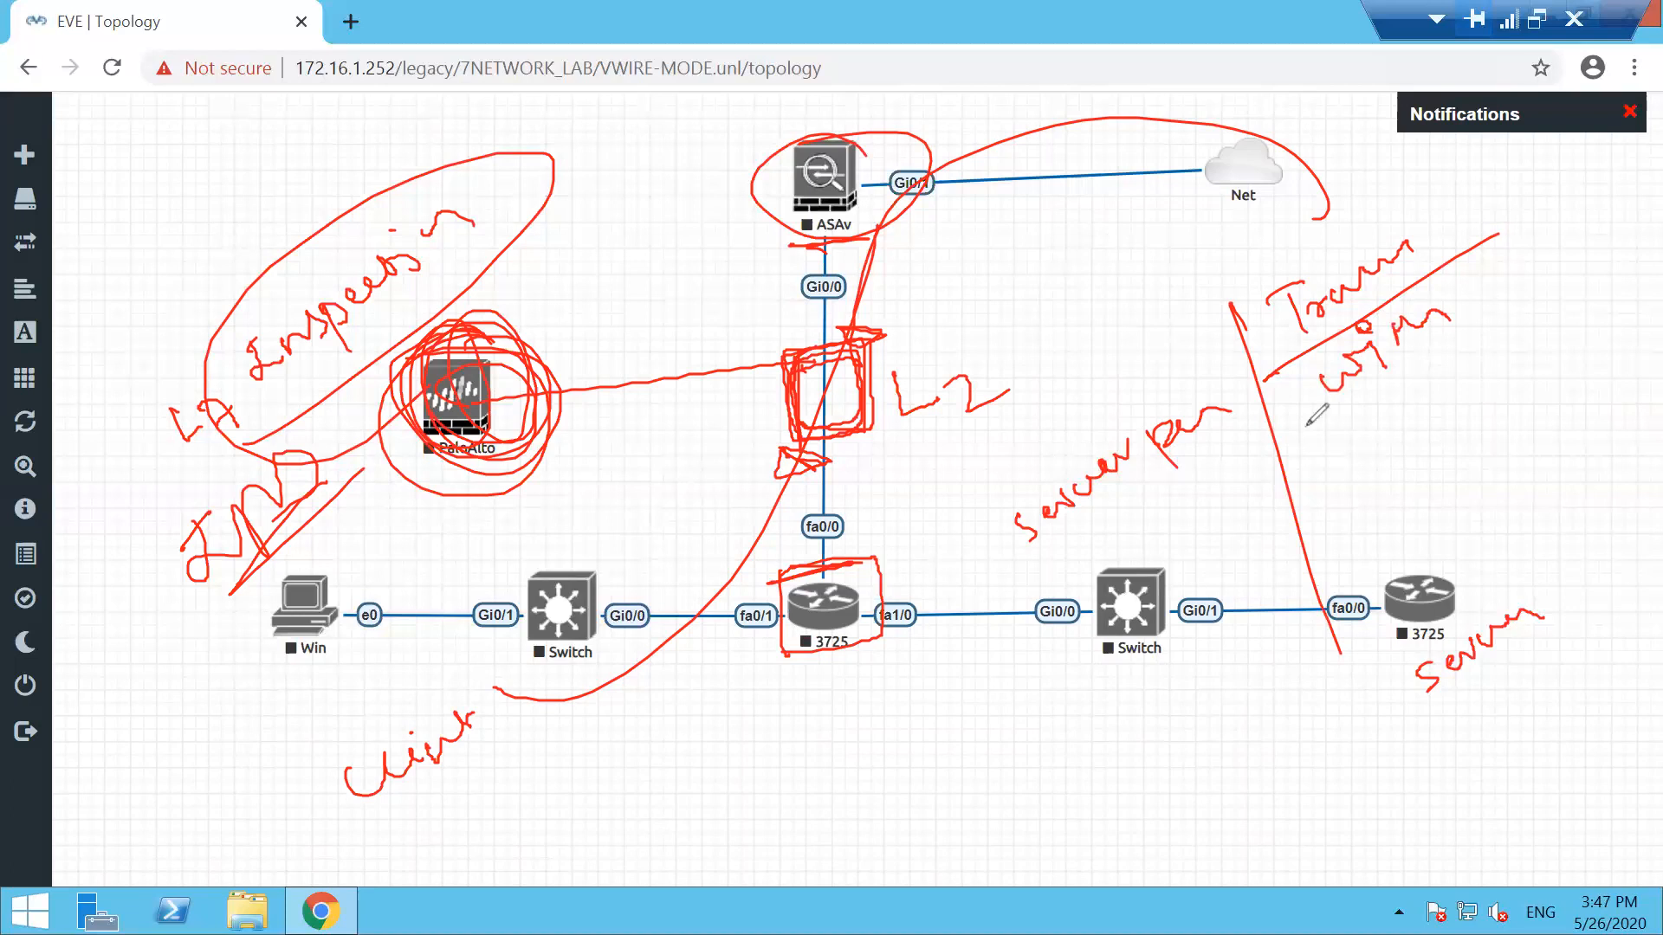
left_click_drag(1327, 425, 1443, 352)
left_click_drag(1339, 444, 1442, 376)
left_click_drag(1234, 381, 1477, 405)
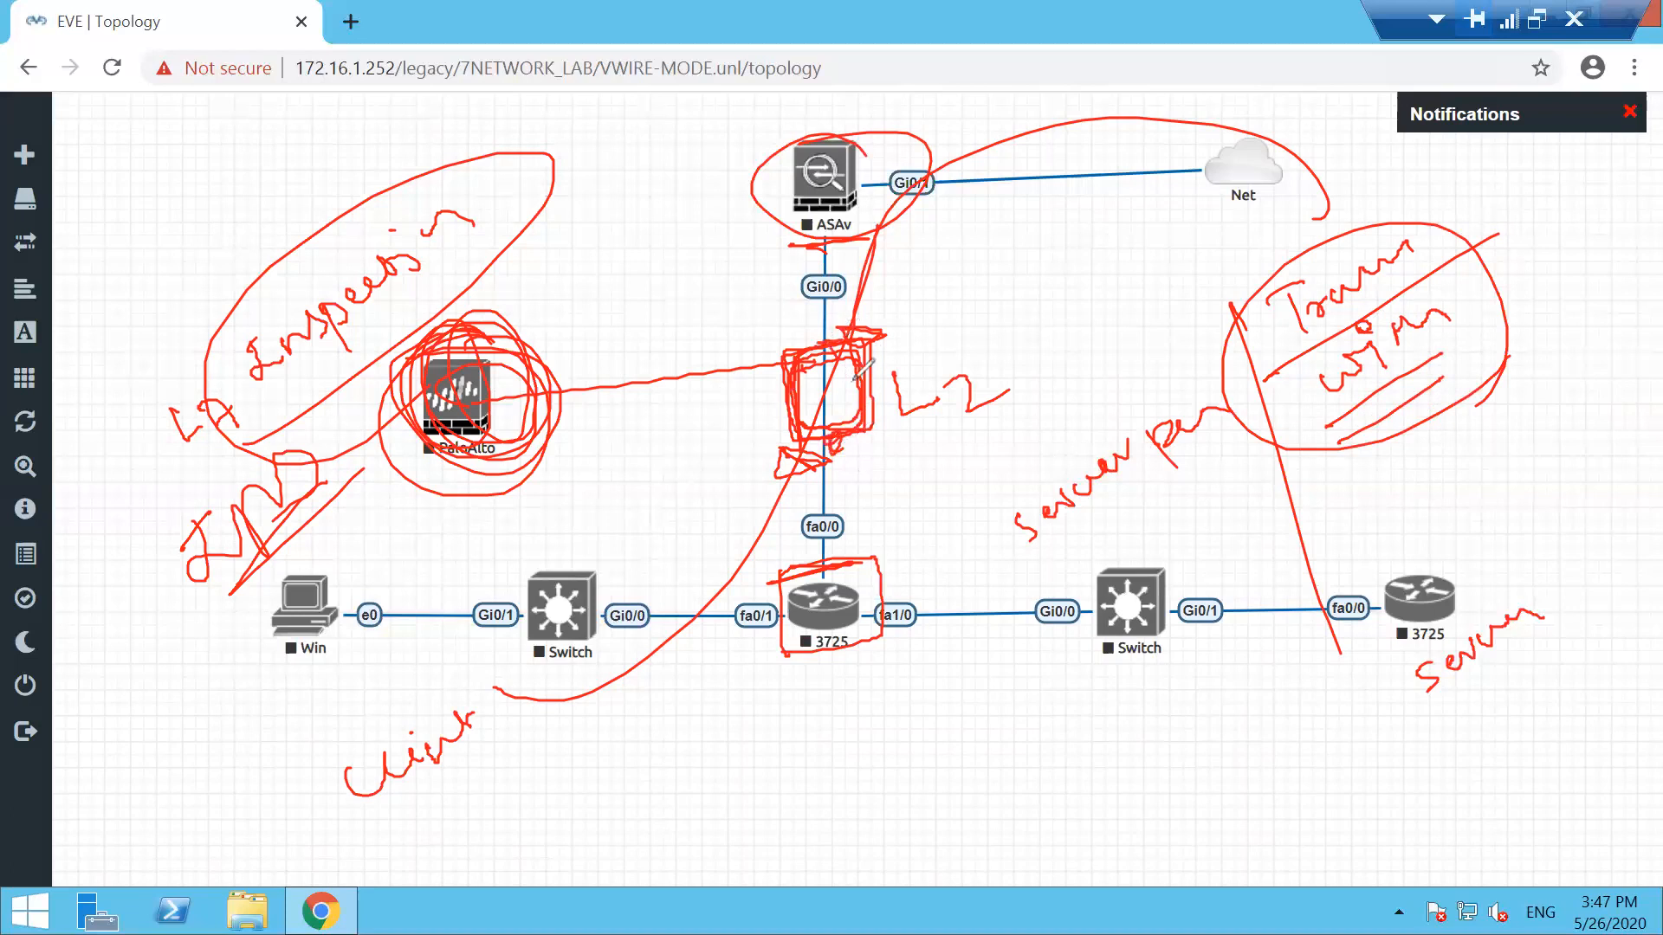
left_click_drag(1480, 310, 1537, 276)
mouse_move(1318, 448)
left_mouse_down()
mouse_move(1490, 375)
mouse_move(1472, 376)
left_mouse_up()
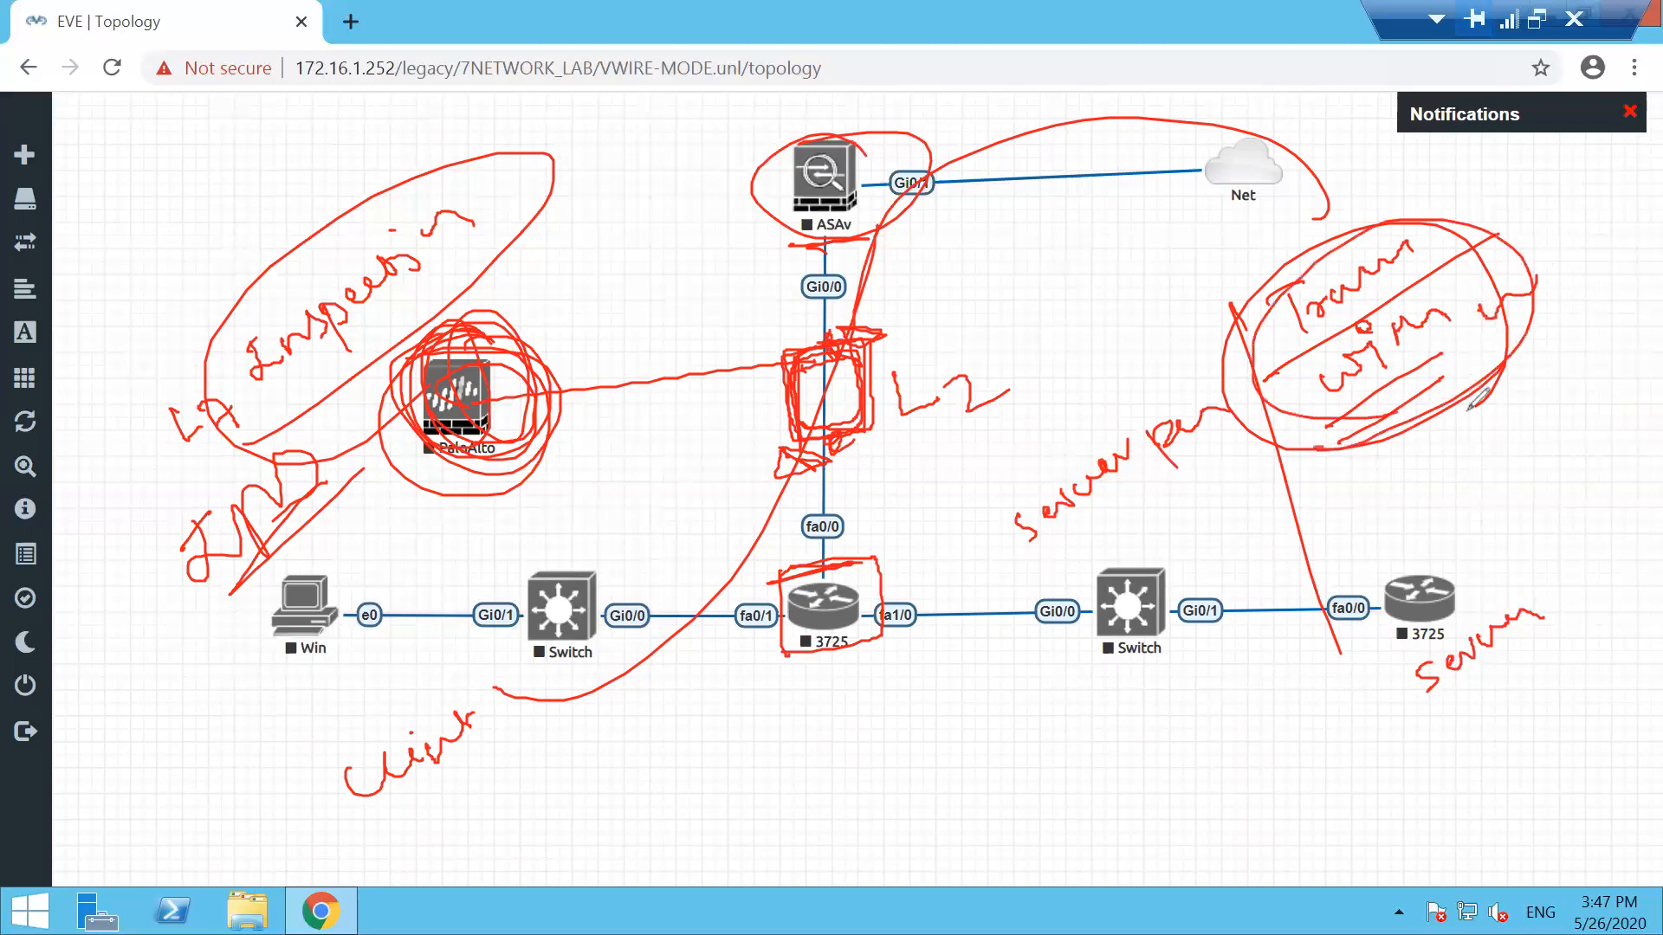
left_click_drag(1336, 462, 1553, 325)
mouse_move(1545, 309)
left_mouse_down()
mouse_move(1236, 403)
mouse_move(1409, 436)
left_mouse_up()
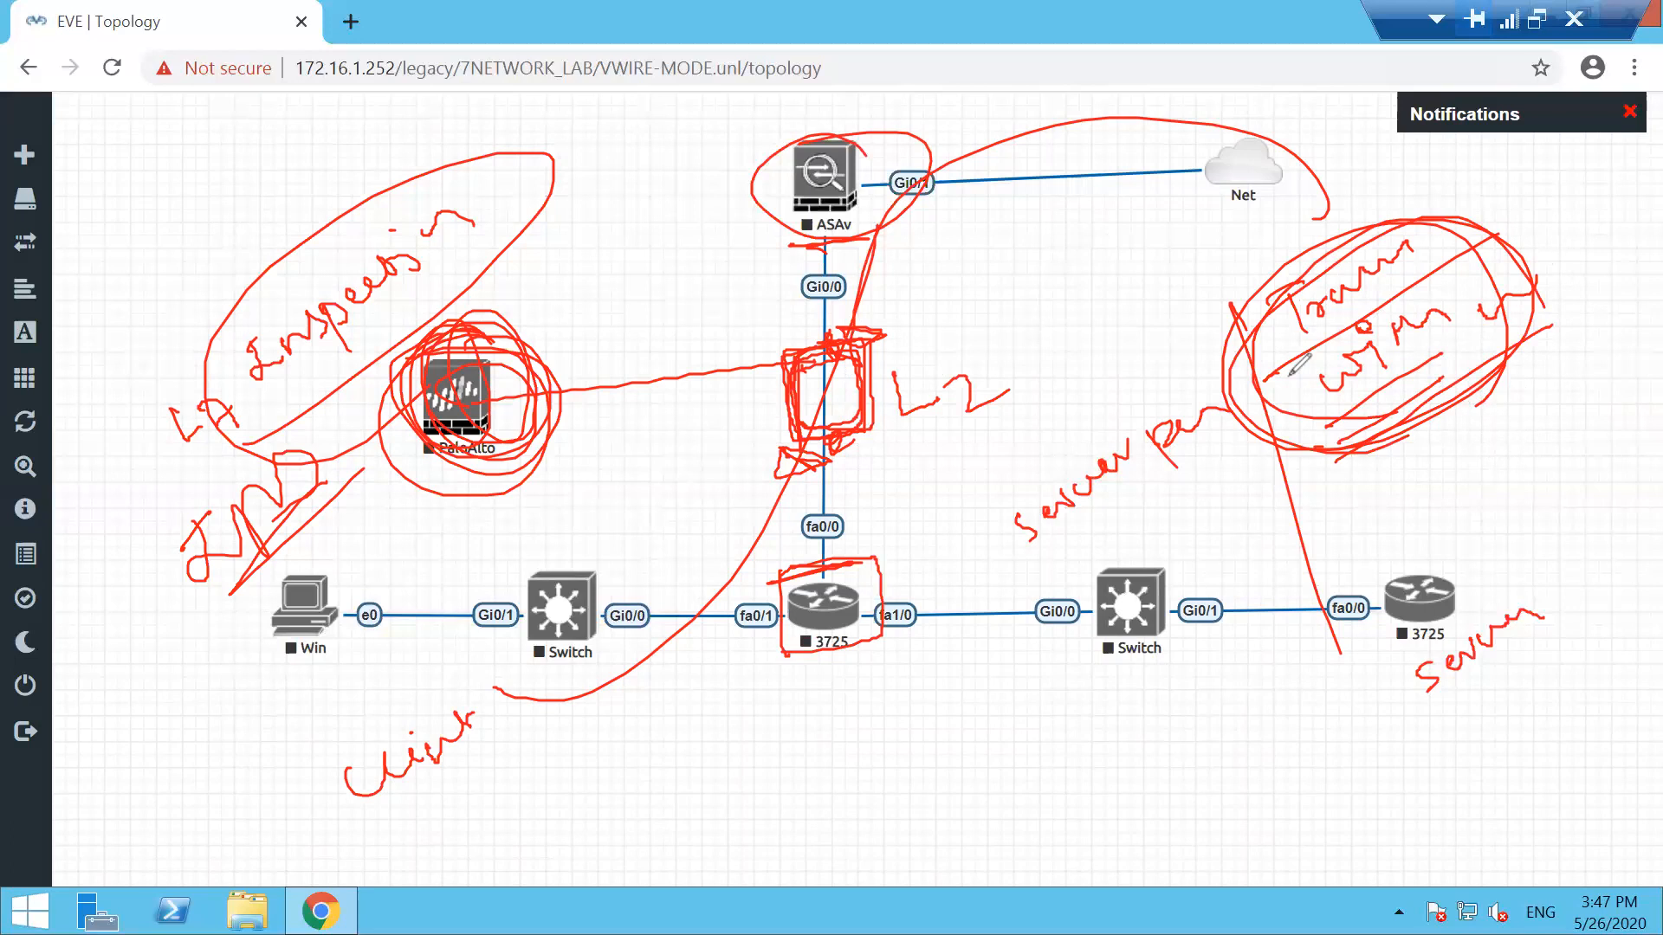
left_click_drag(1234, 305, 1260, 317)
mouse_move(839, 131)
left_mouse_down()
mouse_move(862, 182)
mouse_move(799, 166)
mouse_move(937, 216)
mouse_move(996, 173)
mouse_move(979, 227)
left_mouse_up()
mouse_move(1005, 390)
left_mouse_down()
mouse_move(1031, 440)
mouse_move(1079, 389)
mouse_move(1022, 480)
mouse_move(1160, 390)
left_mouse_up()
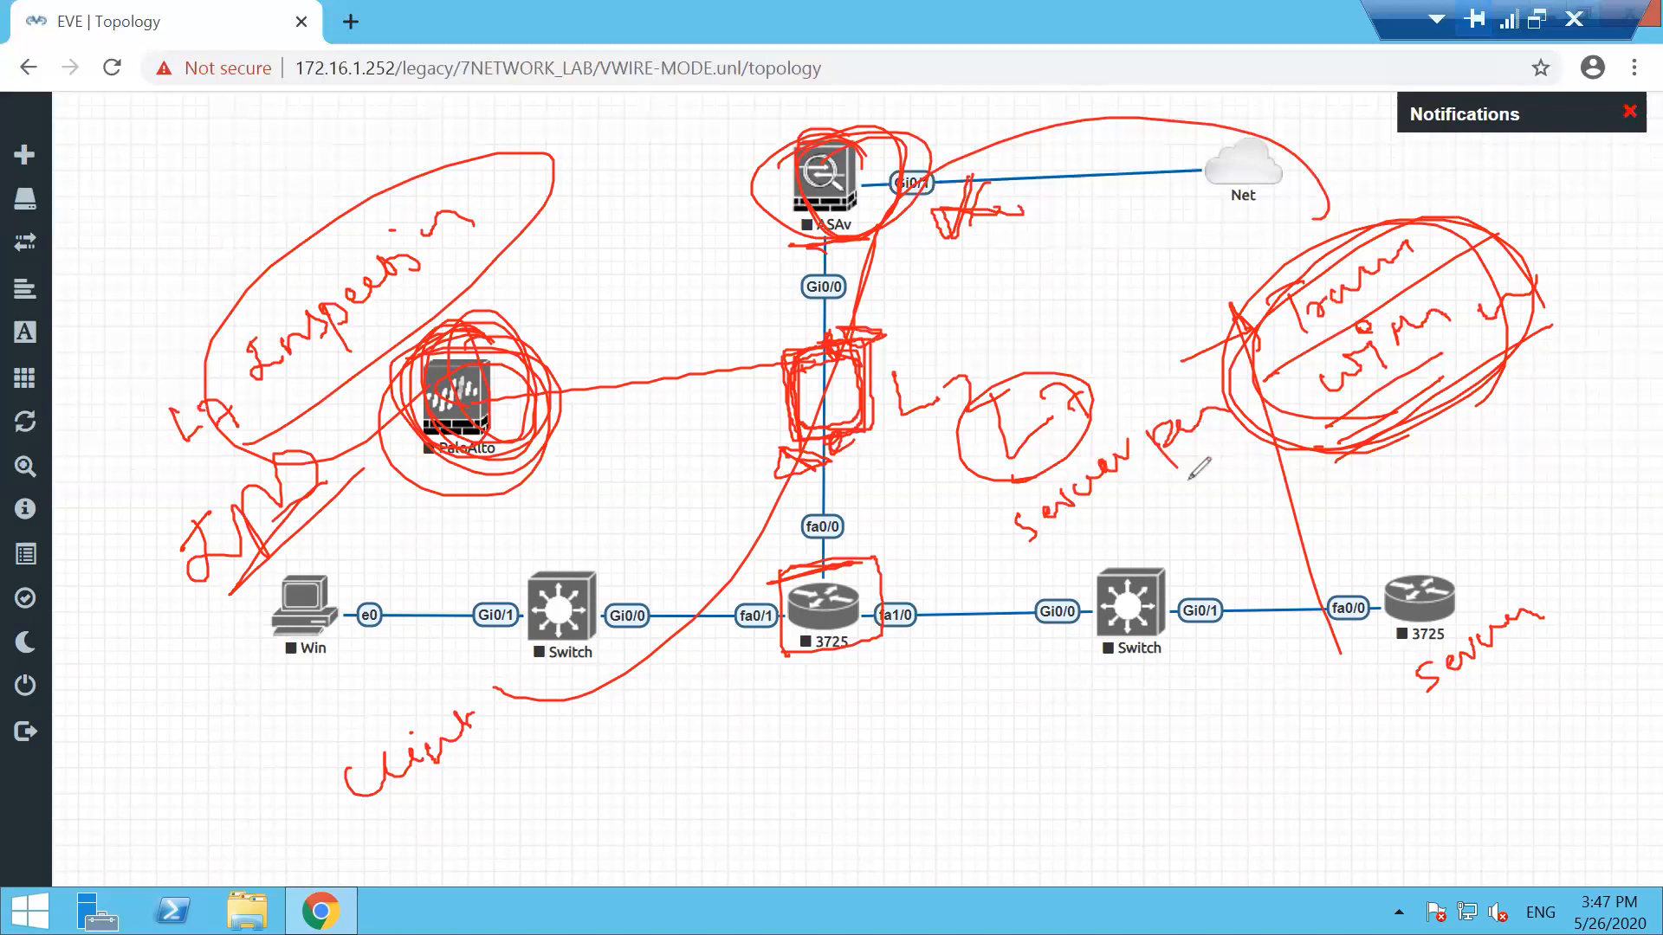
left_click_drag(855, 440, 1012, 834)
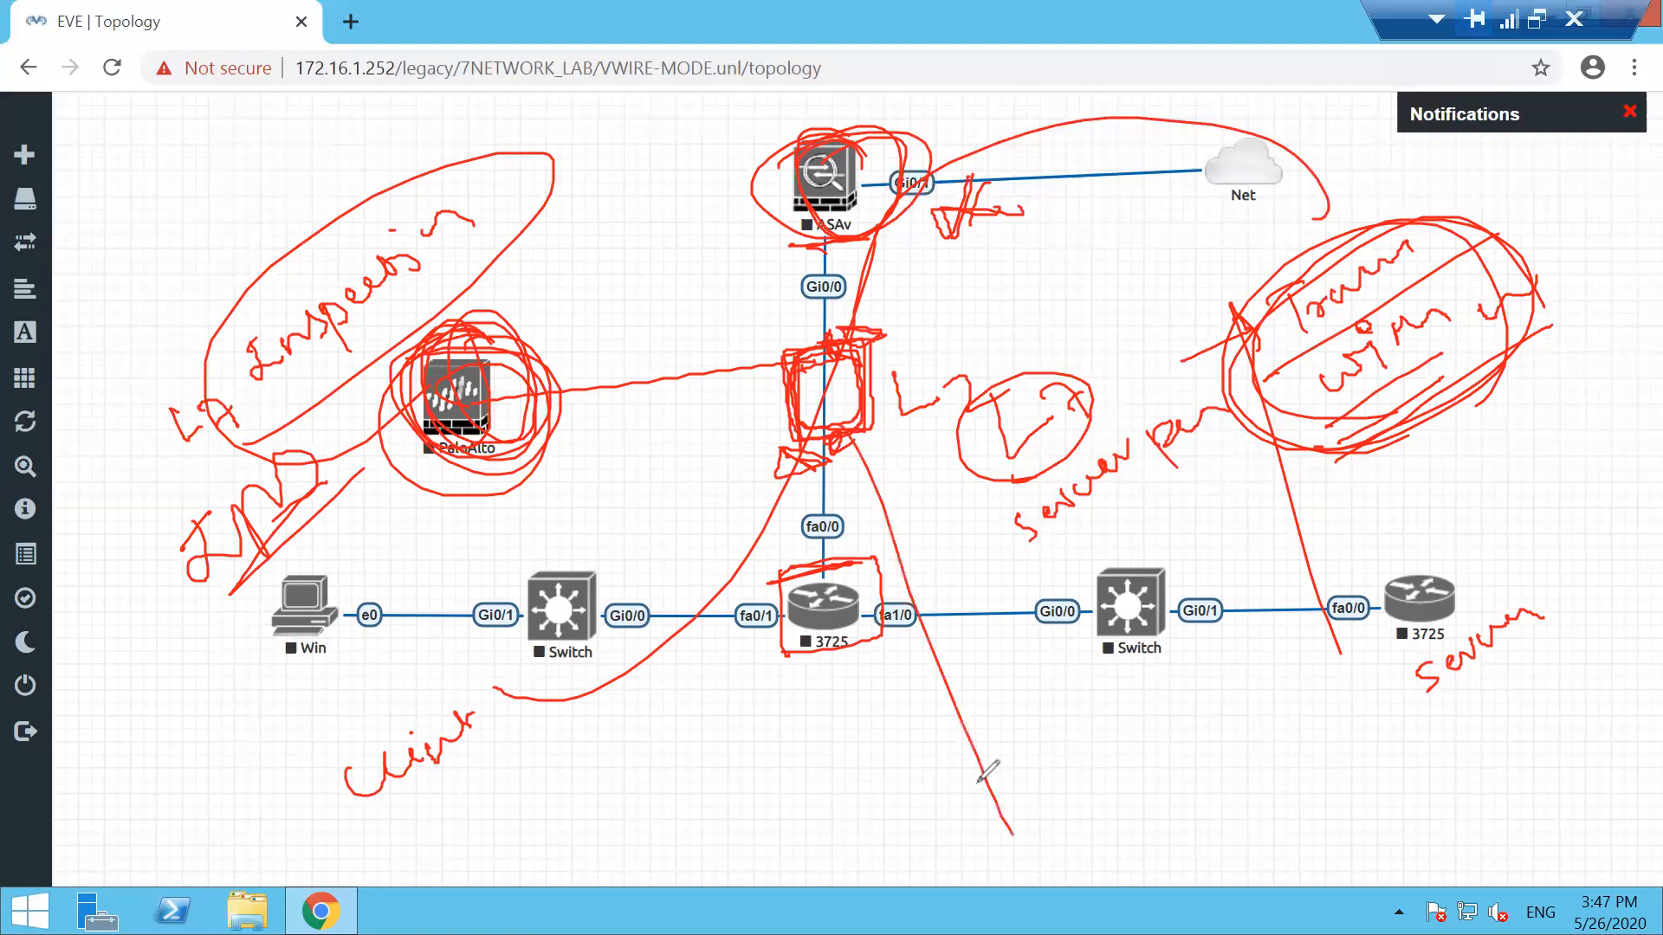
left_click_drag(497, 451, 774, 851)
mouse_move(693, 810)
left_mouse_down()
mouse_move(736, 811)
mouse_move(743, 773)
mouse_move(791, 797)
mouse_move(880, 723)
left_mouse_up()
left_click_drag(795, 827, 904, 747)
mouse_move(795, 840)
left_mouse_down()
mouse_move(897, 690)
mouse_move(931, 752)
left_mouse_up()
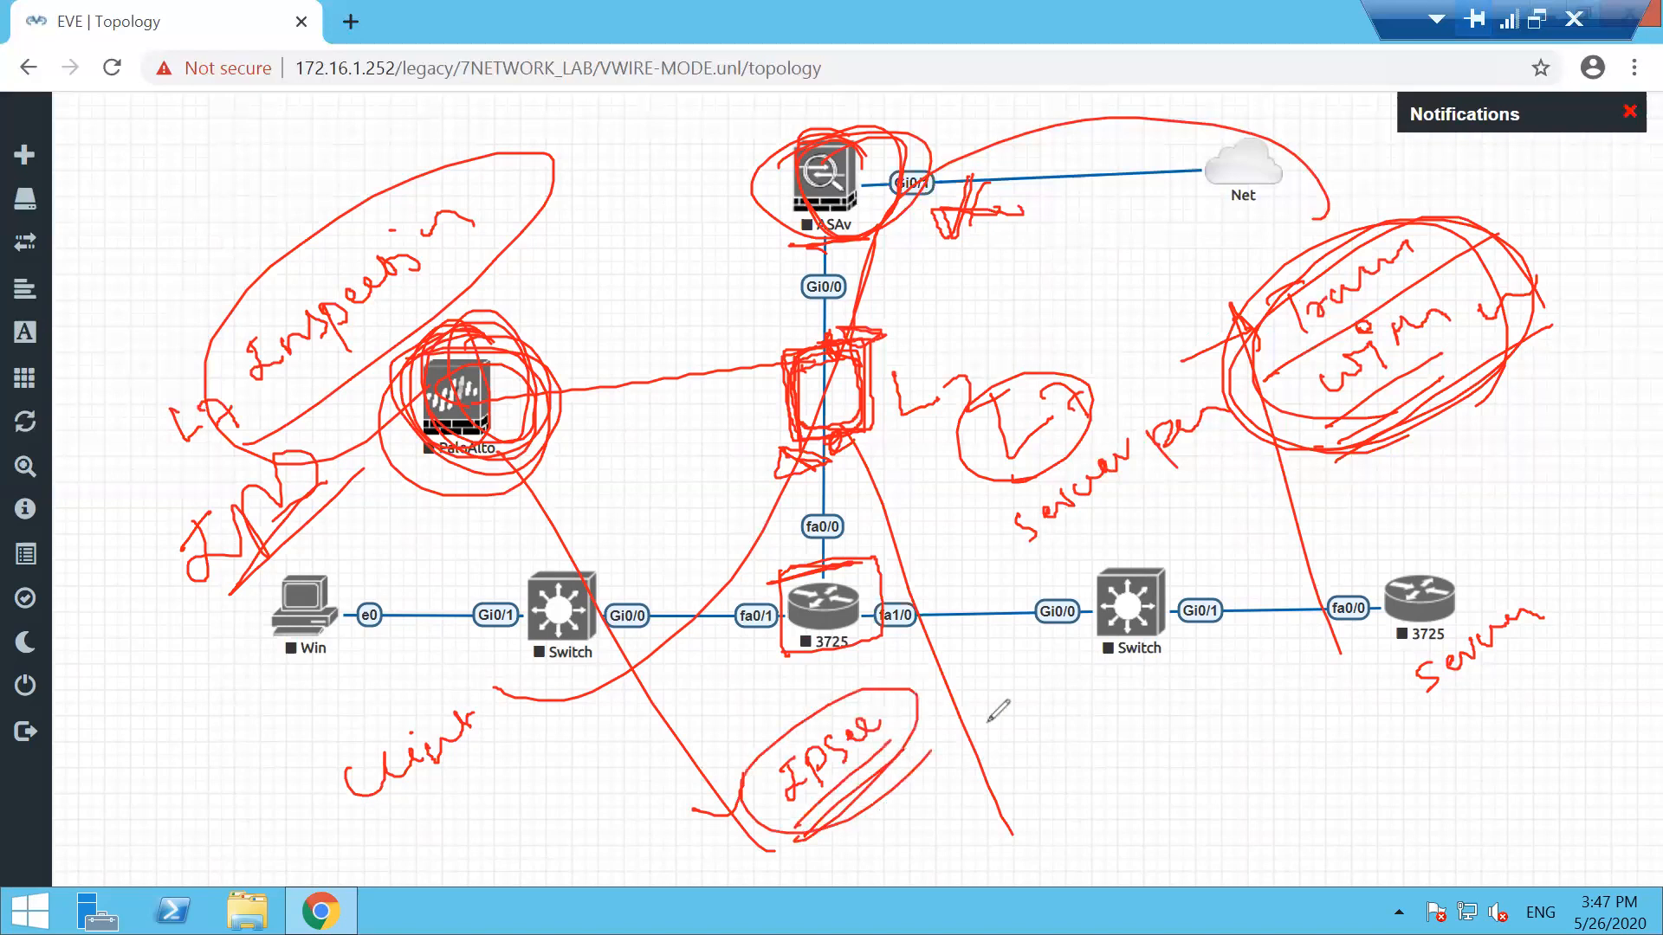
mouse_move(842, 331)
left_mouse_down()
mouse_move(784, 442)
mouse_move(815, 322)
left_mouse_up()
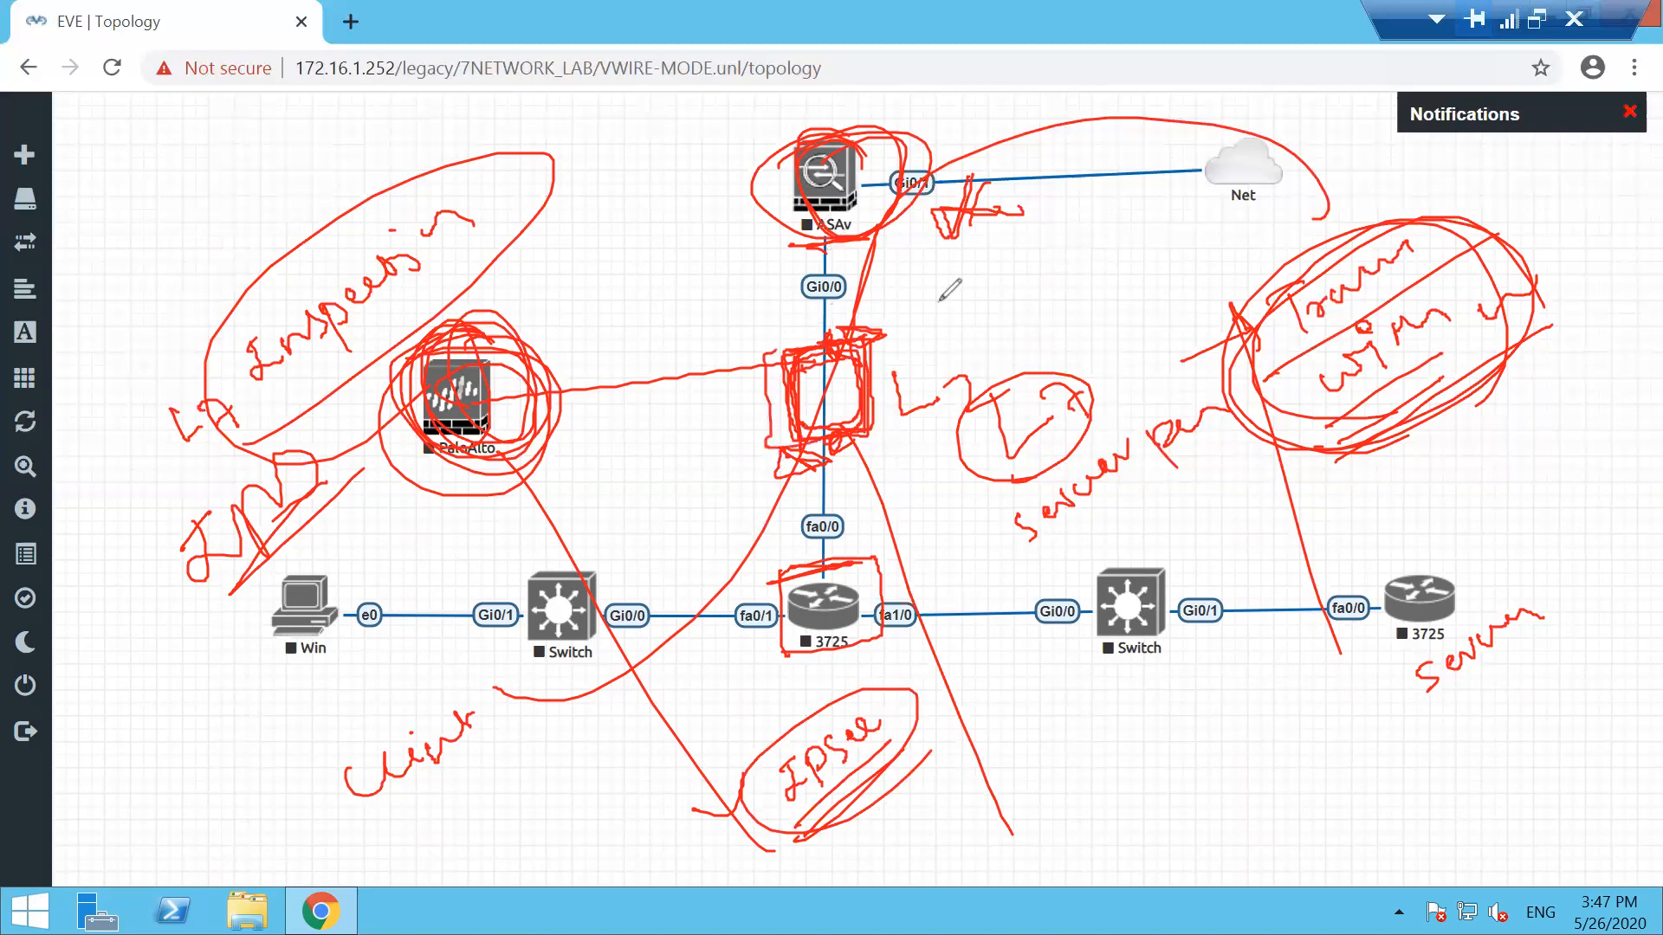
mouse_move(809, 453)
left_mouse_down()
mouse_move(801, 416)
mouse_move(892, 407)
left_mouse_up()
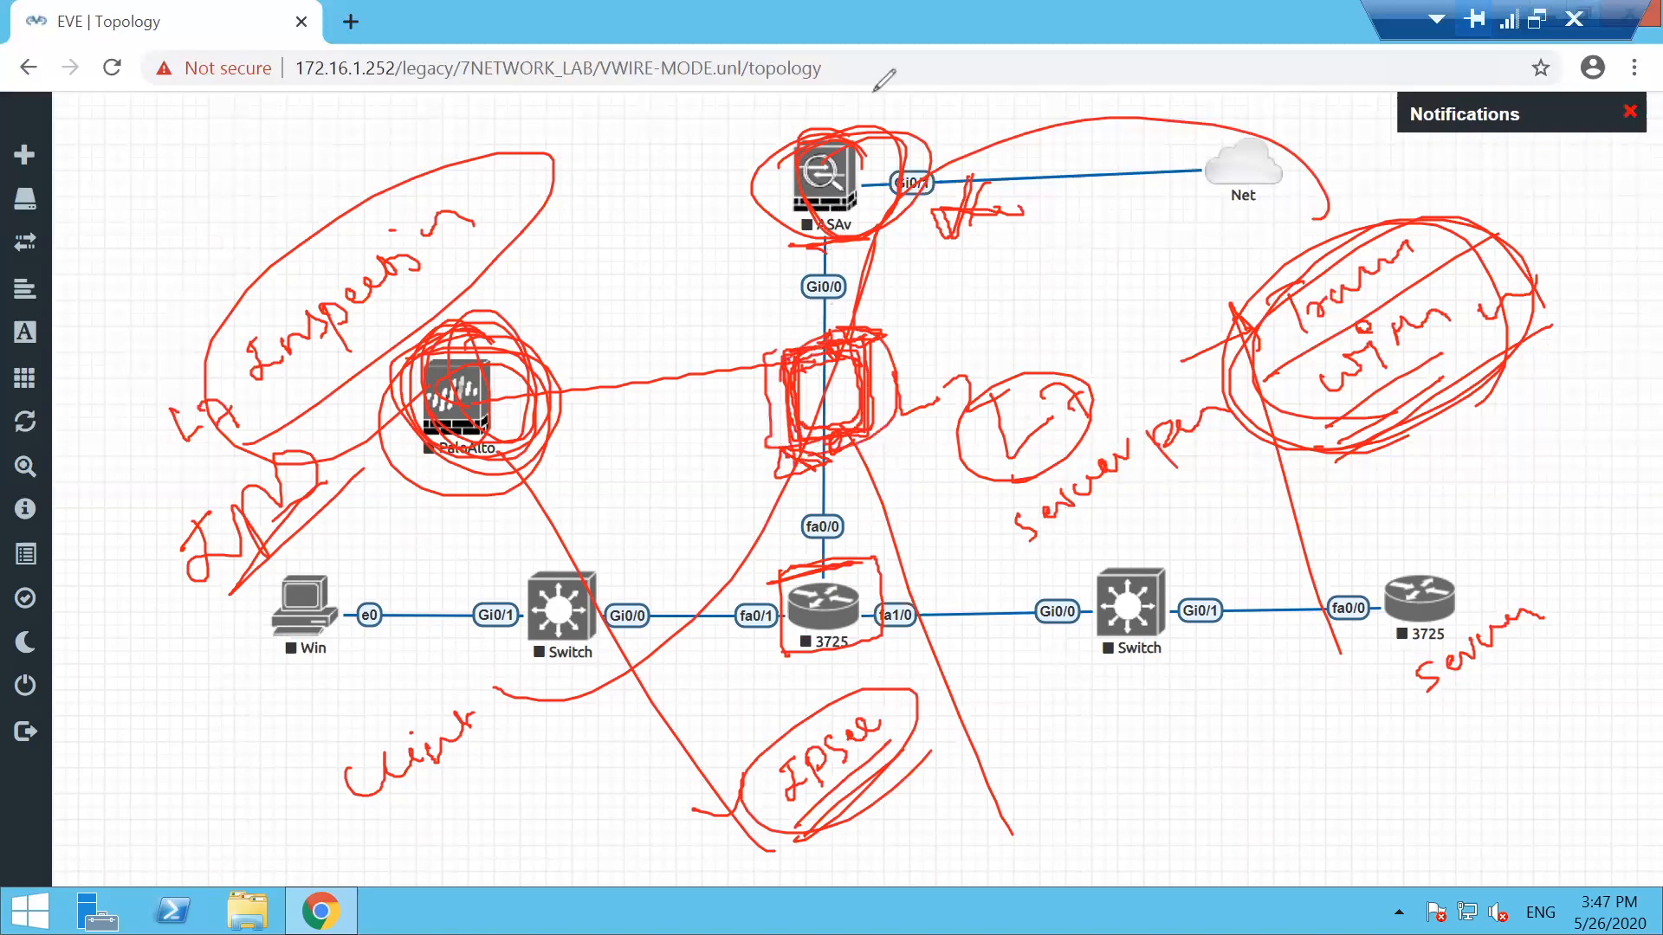
left_click_drag(877, 154, 880, 170)
left_click_drag(1270, 178, 888, 162)
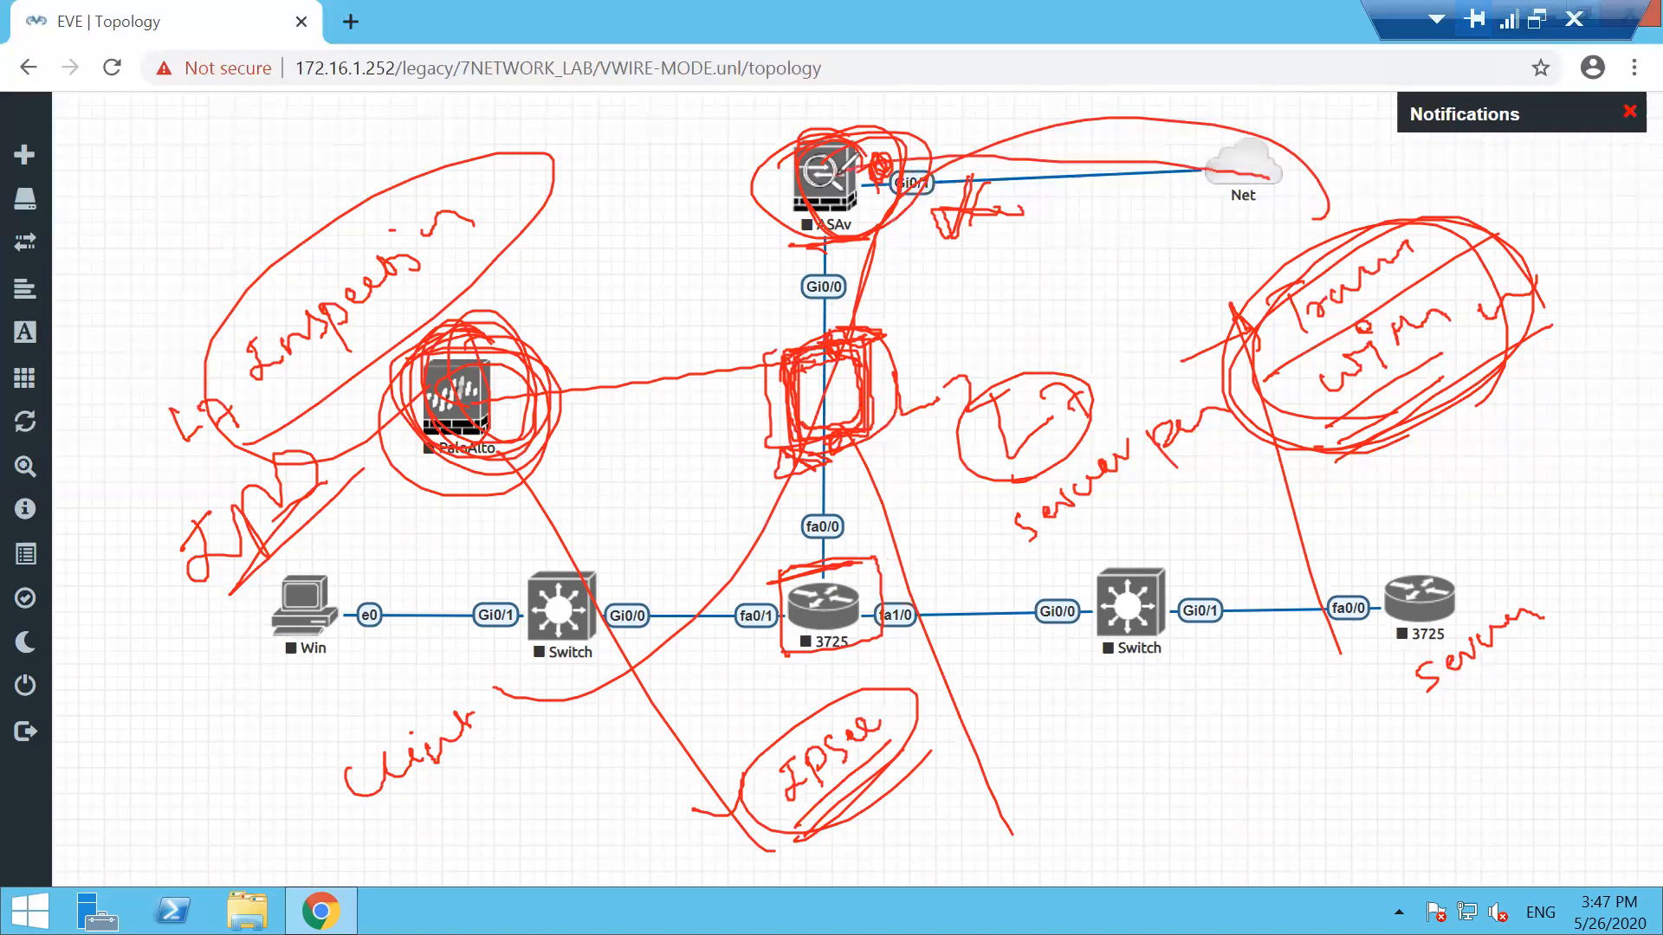
mouse_move(370, 579)
left_mouse_down()
mouse_move(787, 476)
mouse_move(762, 322)
left_mouse_up()
mouse_move(899, 383)
left_mouse_down()
mouse_move(833, 337)
mouse_move(778, 339)
left_mouse_up()
mouse_move(1307, 175)
left_mouse_down()
mouse_move(840, 381)
mouse_move(870, 615)
left_mouse_up()
mouse_move(857, 294)
left_mouse_down()
mouse_move(776, 440)
mouse_move(733, 364)
left_mouse_up()
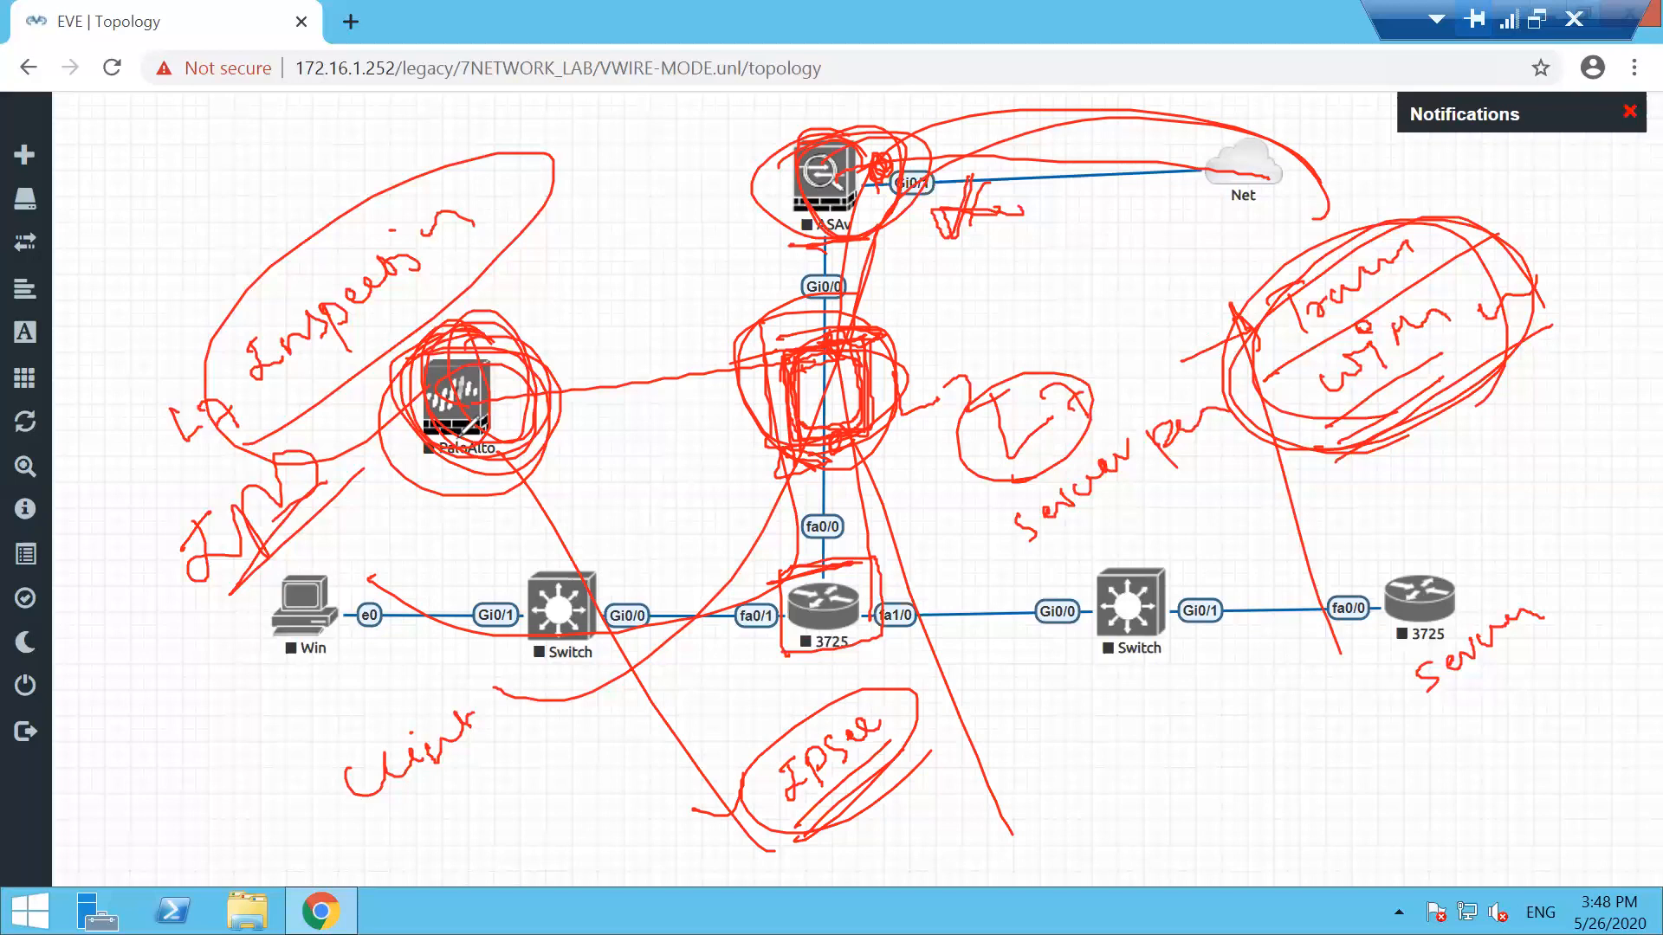
mouse_move(175, 171)
left_mouse_down()
mouse_move(233, 254)
mouse_move(248, 220)
left_mouse_up()
left_click_drag(539, 305, 596, 258)
left_click_drag(567, 252, 596, 277)
mouse_move(573, 350)
left_mouse_down()
mouse_move(589, 314)
mouse_move(643, 310)
mouse_move(563, 346)
mouse_move(593, 374)
left_mouse_up()
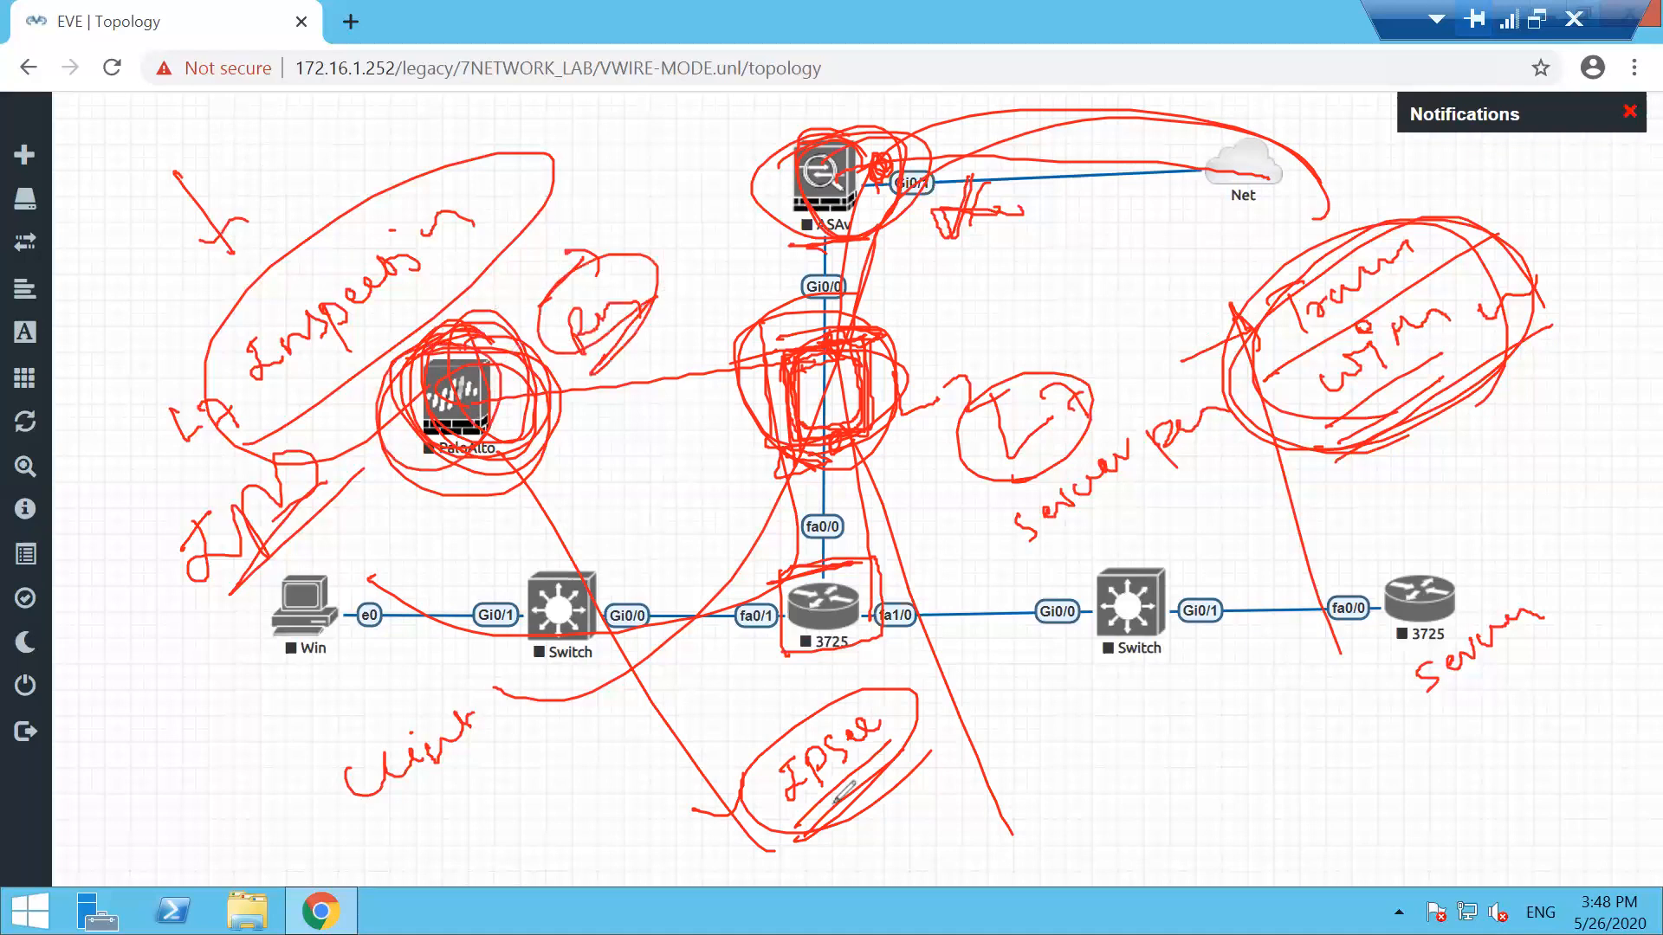
left_click_drag(694, 750, 657, 732)
left_click_drag(418, 361, 555, 381)
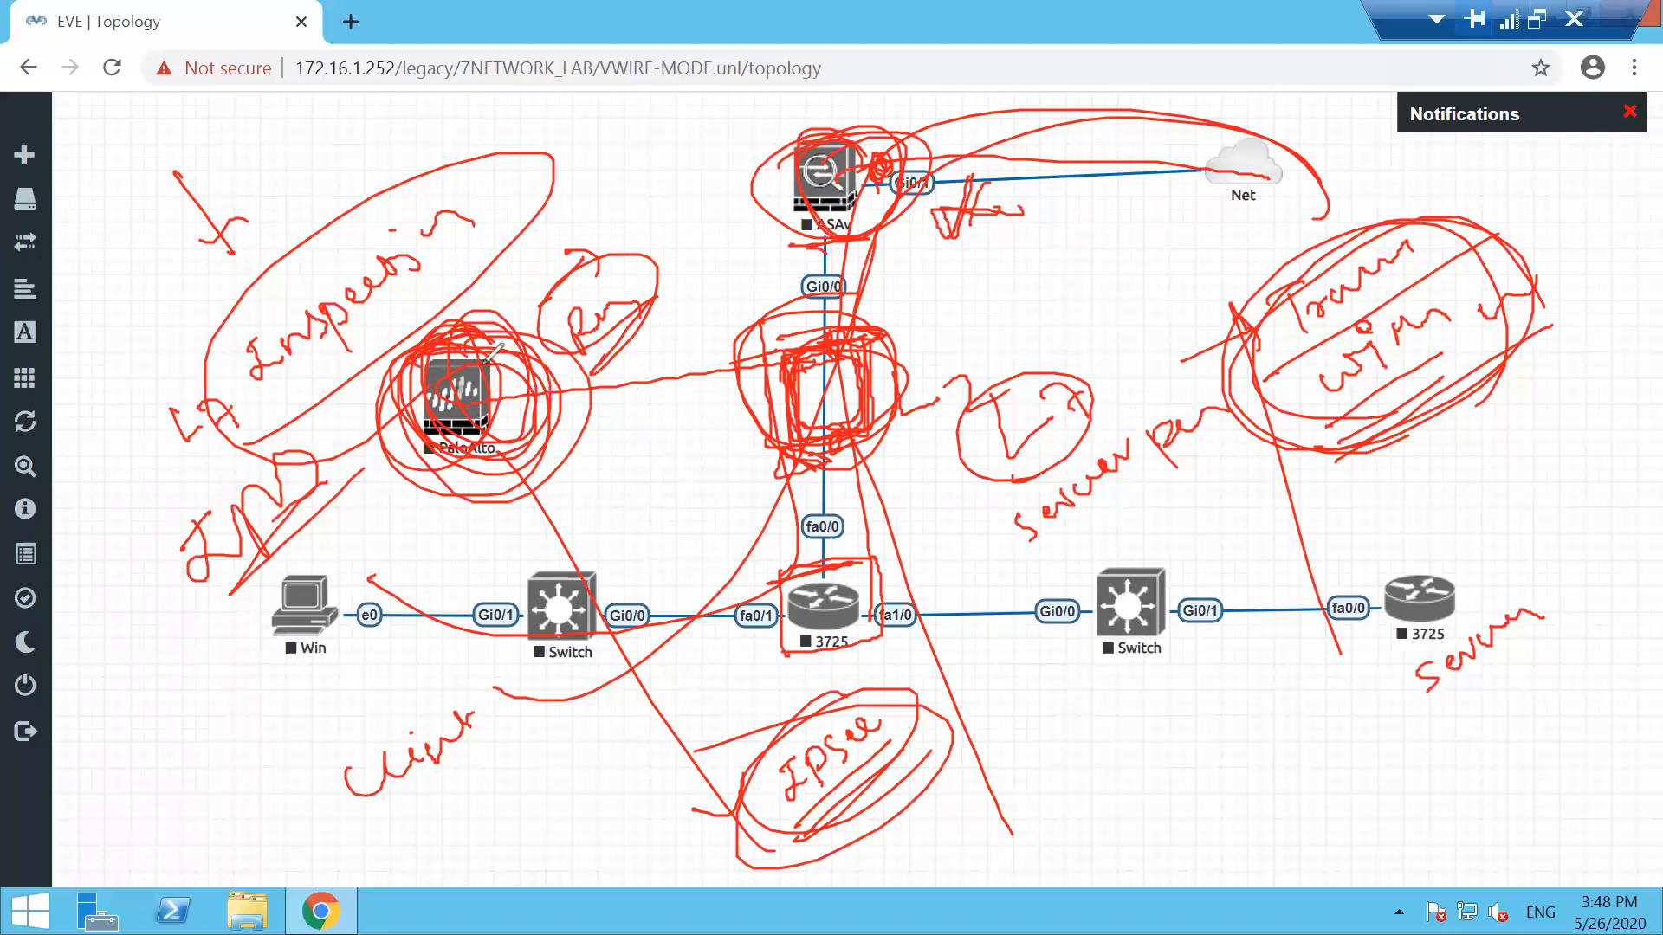
mouse_move(608, 438)
left_mouse_down()
mouse_move(667, 510)
mouse_move(738, 463)
mouse_move(682, 520)
left_mouse_up()
mouse_move(665, 442)
left_mouse_down()
mouse_move(648, 418)
mouse_move(710, 485)
mouse_move(651, 478)
left_mouse_up()
left_click_drag(672, 389, 736, 463)
left_click_drag(628, 440, 665, 419)
mouse_move(468, 452)
left_mouse_down()
mouse_move(495, 542)
mouse_move(501, 524)
left_mouse_up()
mouse_move(390, 565)
left_mouse_down()
mouse_move(420, 582)
mouse_move(428, 565)
left_mouse_up()
left_click_drag(430, 549, 455, 570)
mouse_move(445, 501)
left_mouse_down()
mouse_move(438, 599)
mouse_move(500, 530)
left_mouse_up()
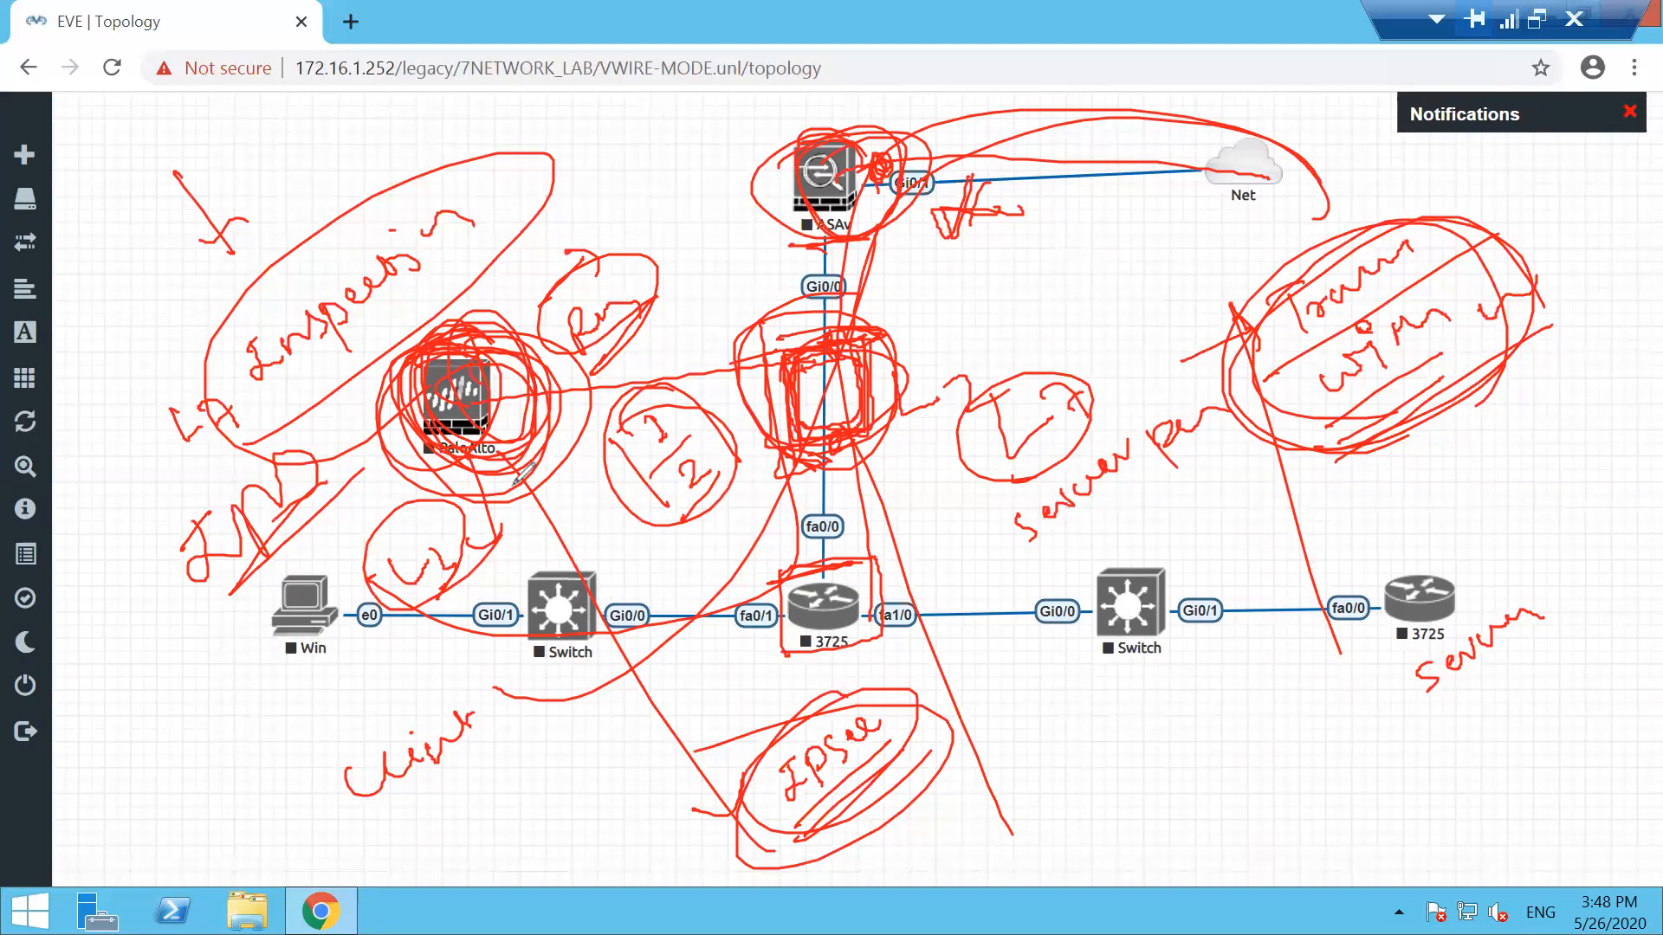
mouse_move(458, 507)
left_mouse_down()
mouse_move(359, 636)
mouse_move(436, 504)
left_mouse_up()
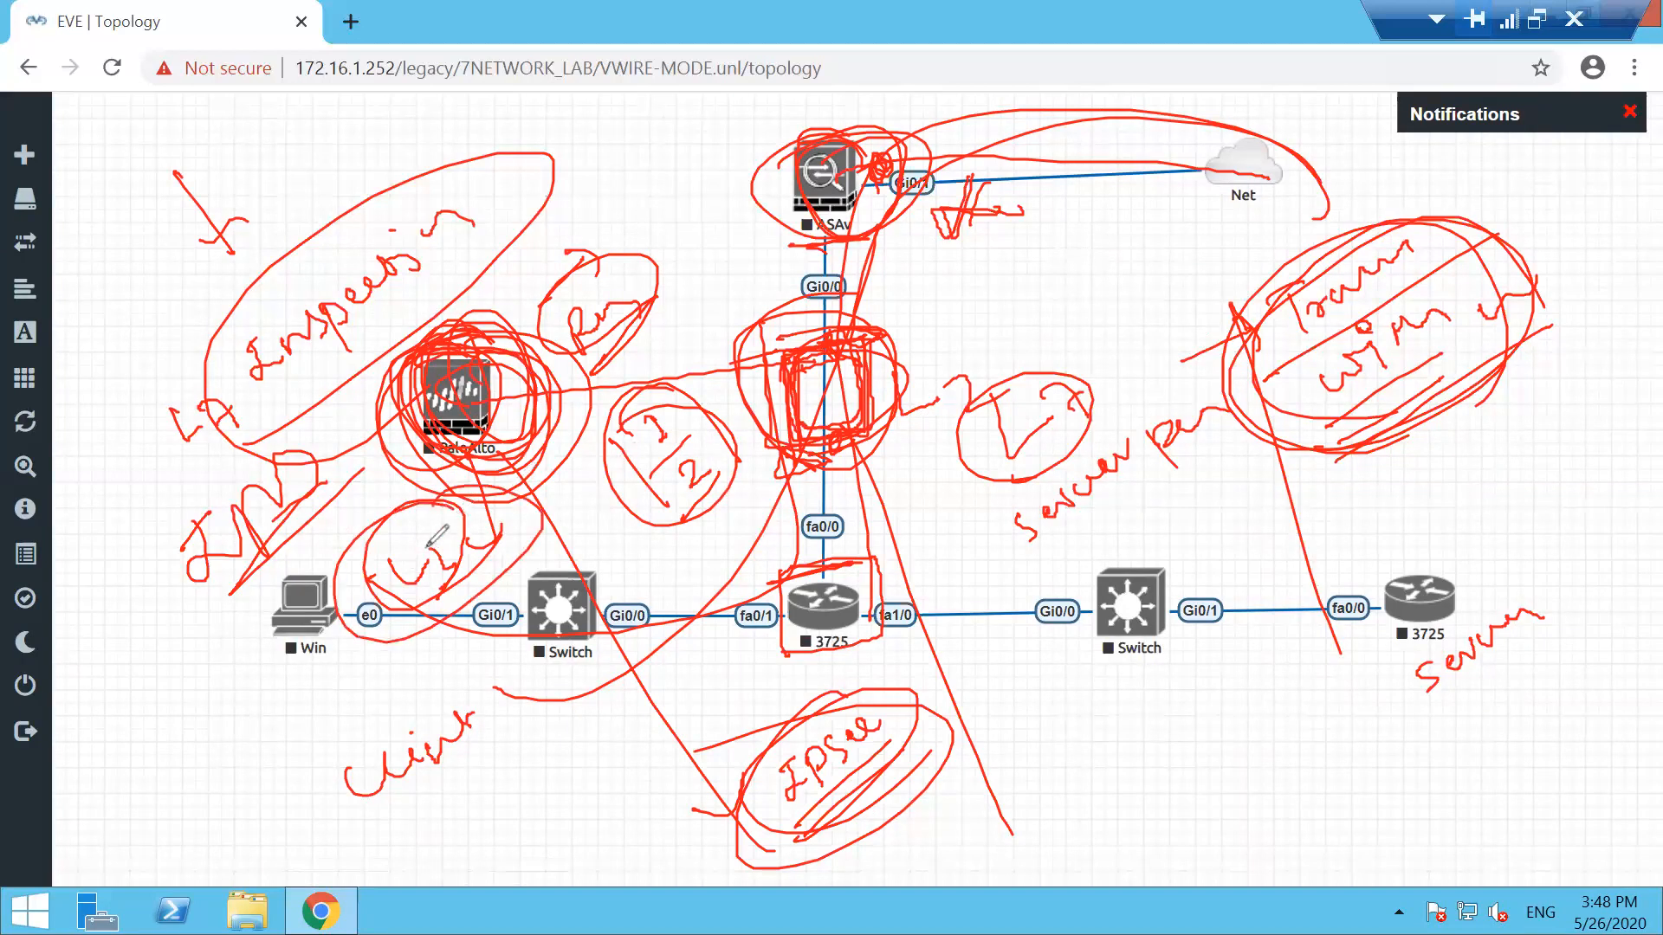
left_click_drag(604, 490, 686, 522)
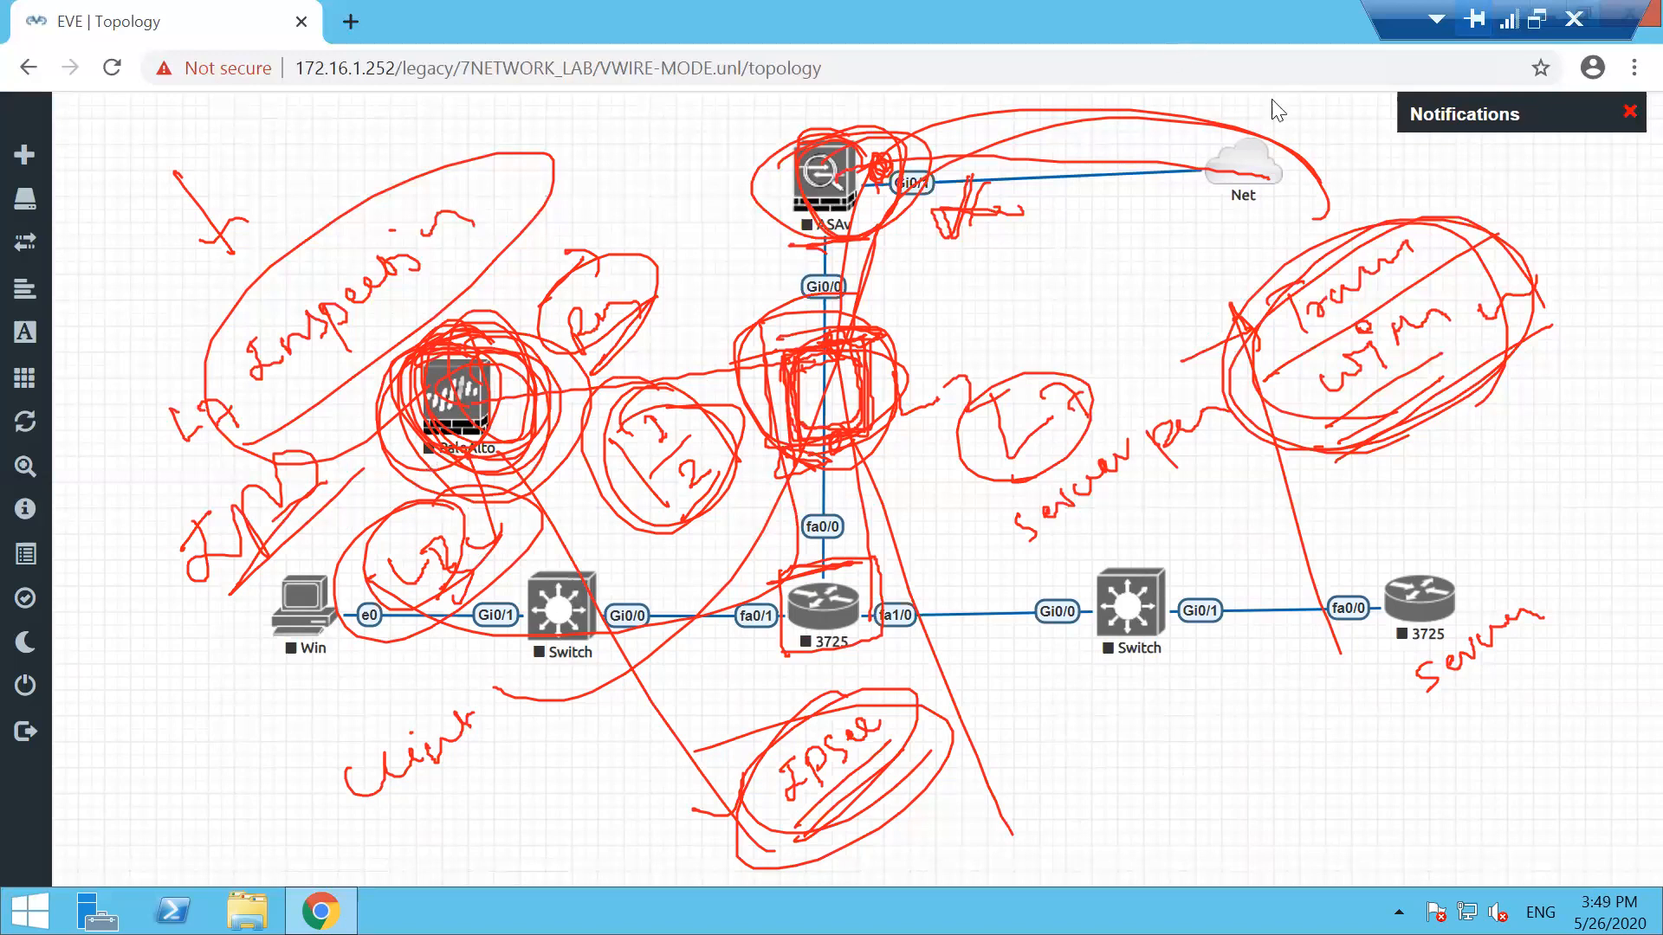
key("e")
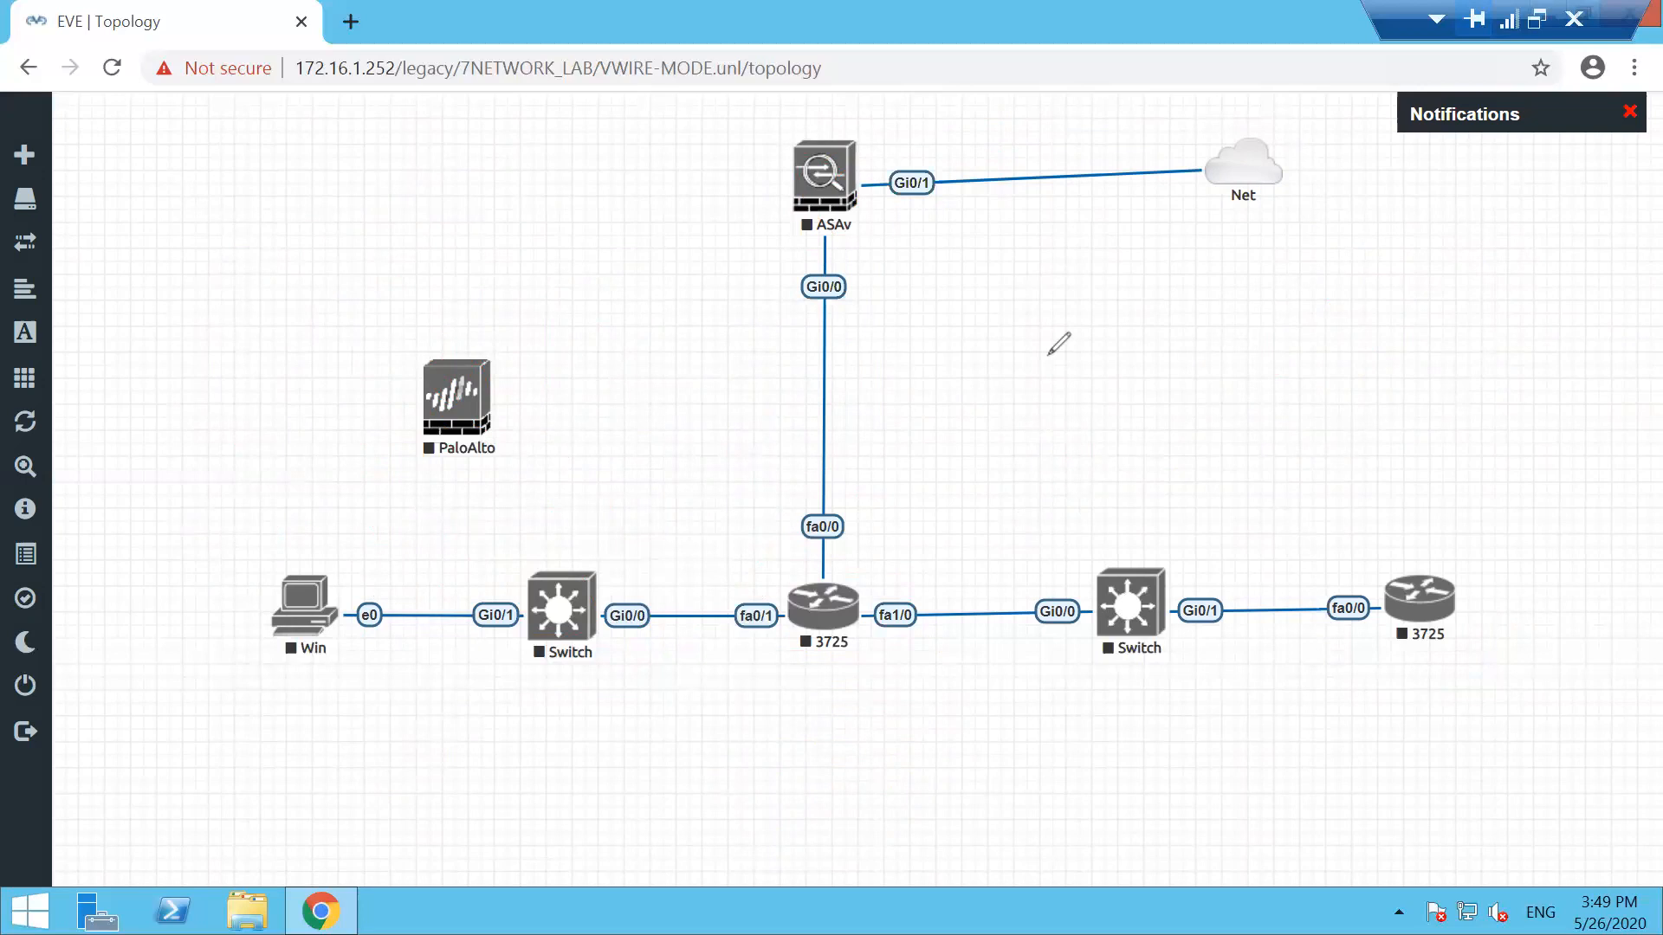
left_click_drag(863, 553, 912, 550)
left_click(893, 544)
left_click(917, 530)
left_click(937, 527)
mouse_move(924, 521)
left_mouse_down()
mouse_move(934, 541)
mouse_move(965, 511)
left_mouse_up()
left_click_drag(867, 264, 860, 299)
left_click_drag(884, 267, 974, 236)
left_click(905, 261)
left_click(929, 251)
left_click(953, 227)
mouse_move(888, 303)
left_mouse_down()
mouse_move(1003, 235)
mouse_move(1005, 262)
left_mouse_up()
mouse_move(793, 464)
left_mouse_down()
mouse_move(867, 374)
mouse_move(870, 452)
mouse_move(790, 468)
left_mouse_up()
mouse_move(815, 373)
left_mouse_down()
mouse_move(842, 370)
mouse_move(812, 374)
left_mouse_up()
left_click_drag(810, 468, 834, 454)
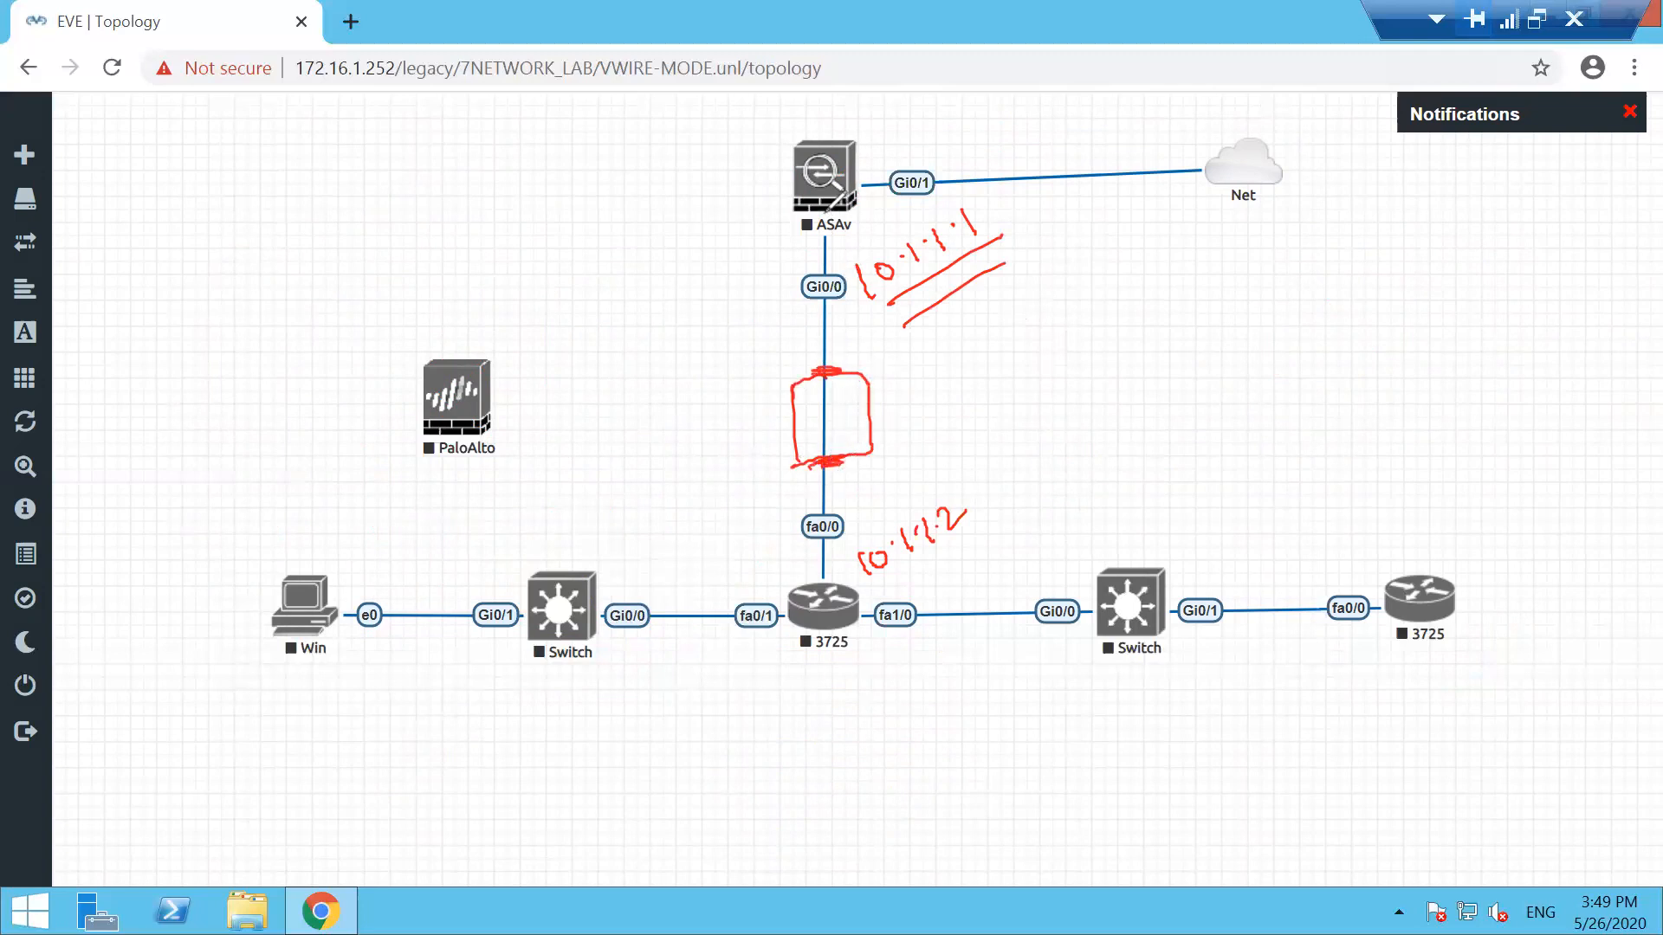
left_click_drag(827, 210, 833, 579)
mouse_move(824, 227)
left_mouse_down()
mouse_move(839, 582)
mouse_move(840, 546)
left_mouse_up()
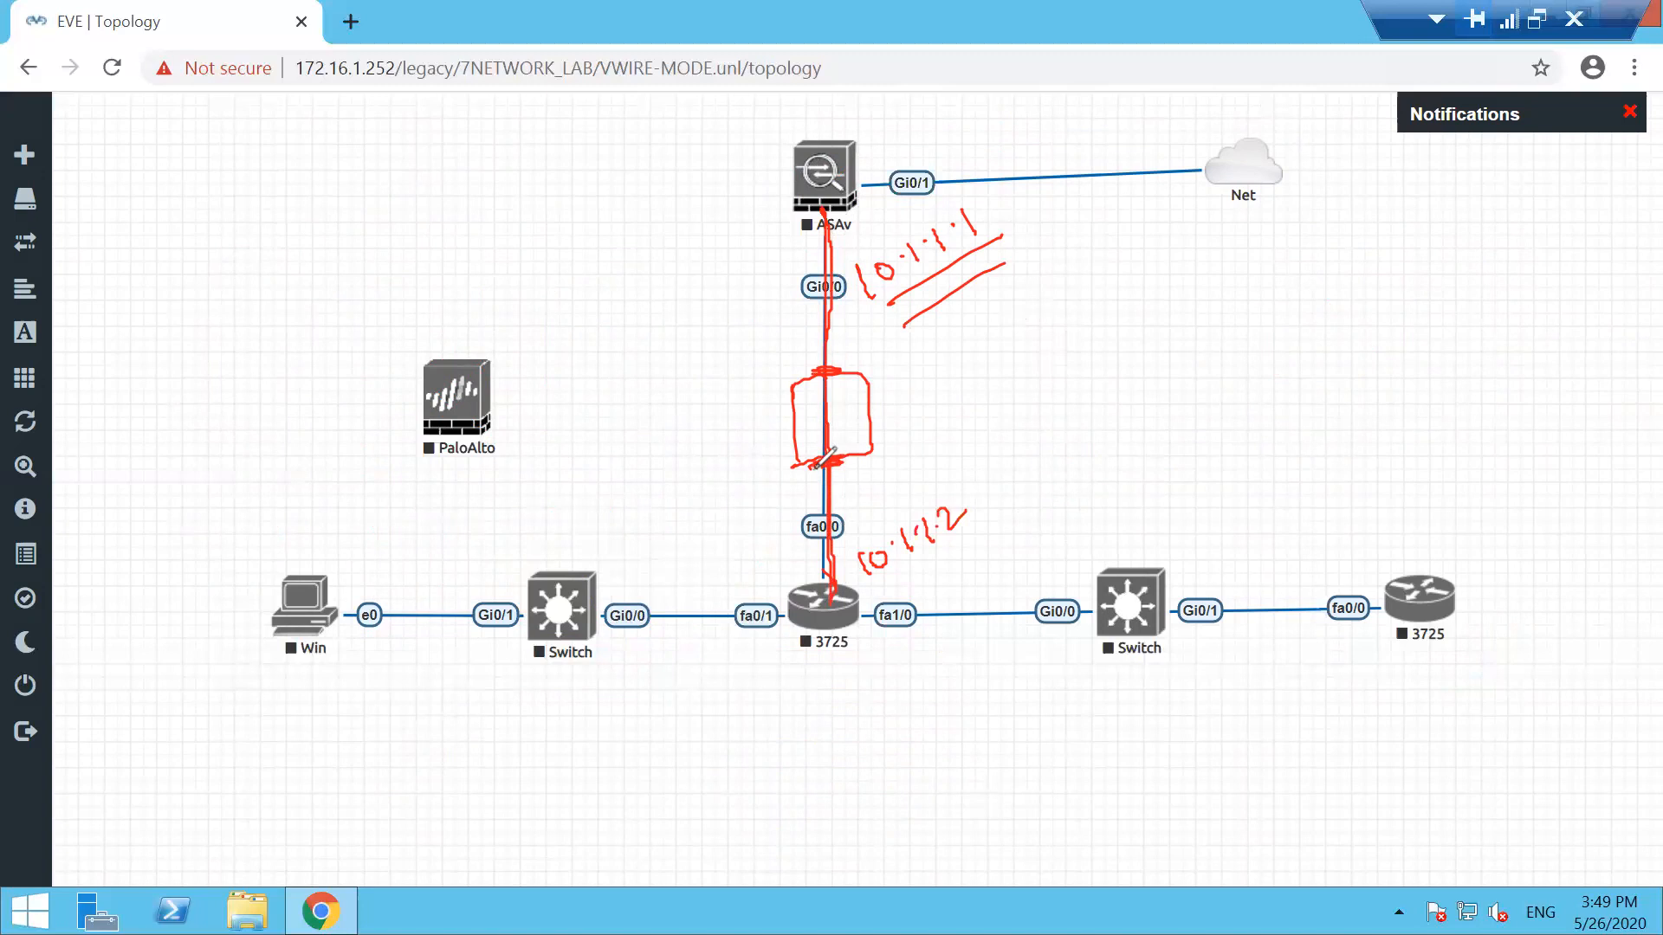
mouse_move(873, 472)
left_mouse_down()
mouse_move(927, 438)
mouse_move(931, 466)
left_mouse_up()
left_click_drag(845, 350, 904, 330)
left_click_drag(880, 491, 957, 475)
left_click_drag(952, 441, 994, 473)
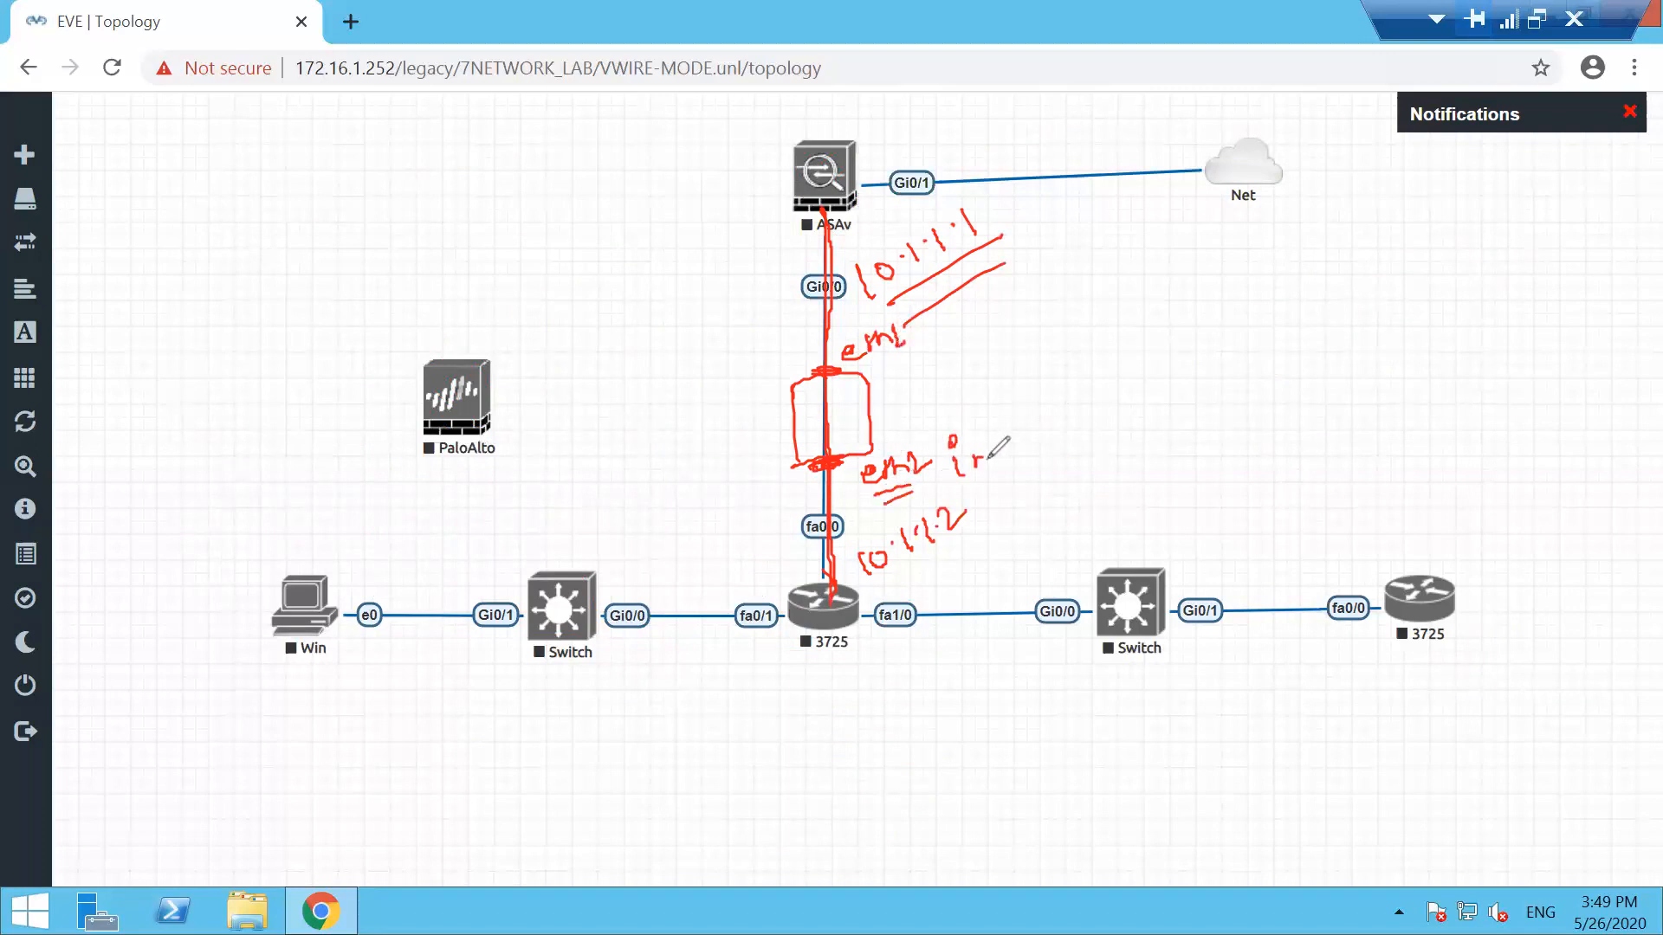
mouse_move(933, 338)
left_mouse_down()
mouse_move(984, 322)
mouse_move(1010, 422)
mouse_move(1088, 395)
mouse_move(1084, 409)
mouse_move(1126, 409)
mouse_move(1152, 364)
mouse_move(1180, 391)
left_mouse_up()
mouse_move(1213, 359)
left_mouse_down()
mouse_move(1237, 353)
mouse_move(1216, 381)
mouse_move(1356, 291)
mouse_move(1412, 293)
left_mouse_up()
left_click_drag(1217, 427, 1466, 301)
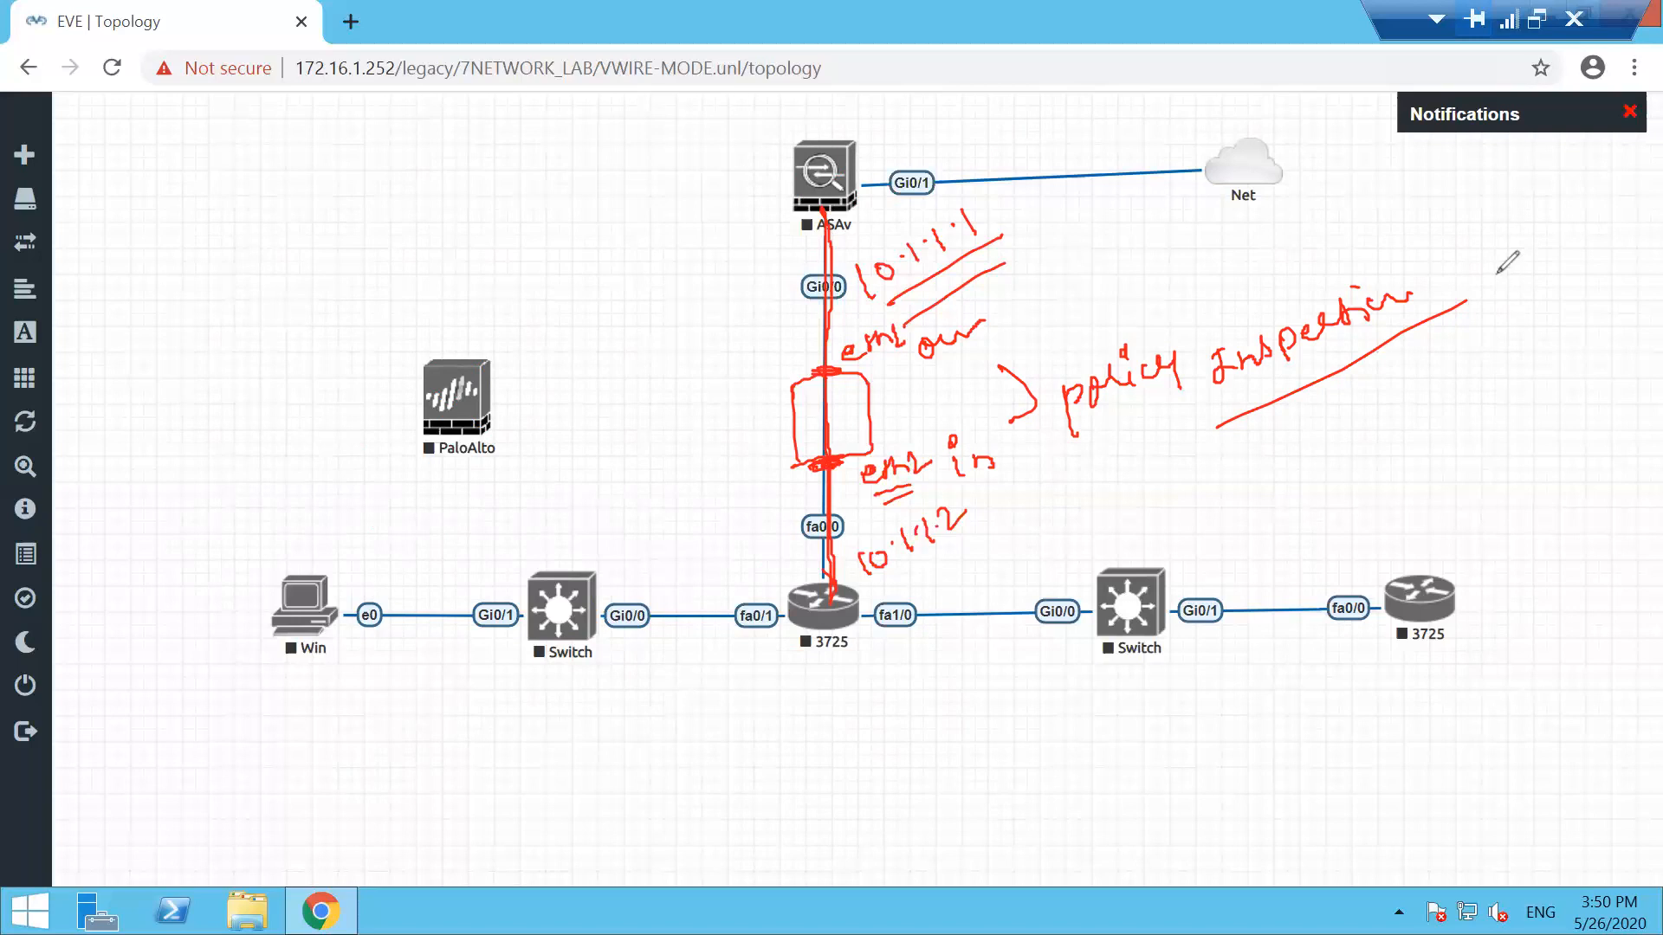
left_click(1257, 93)
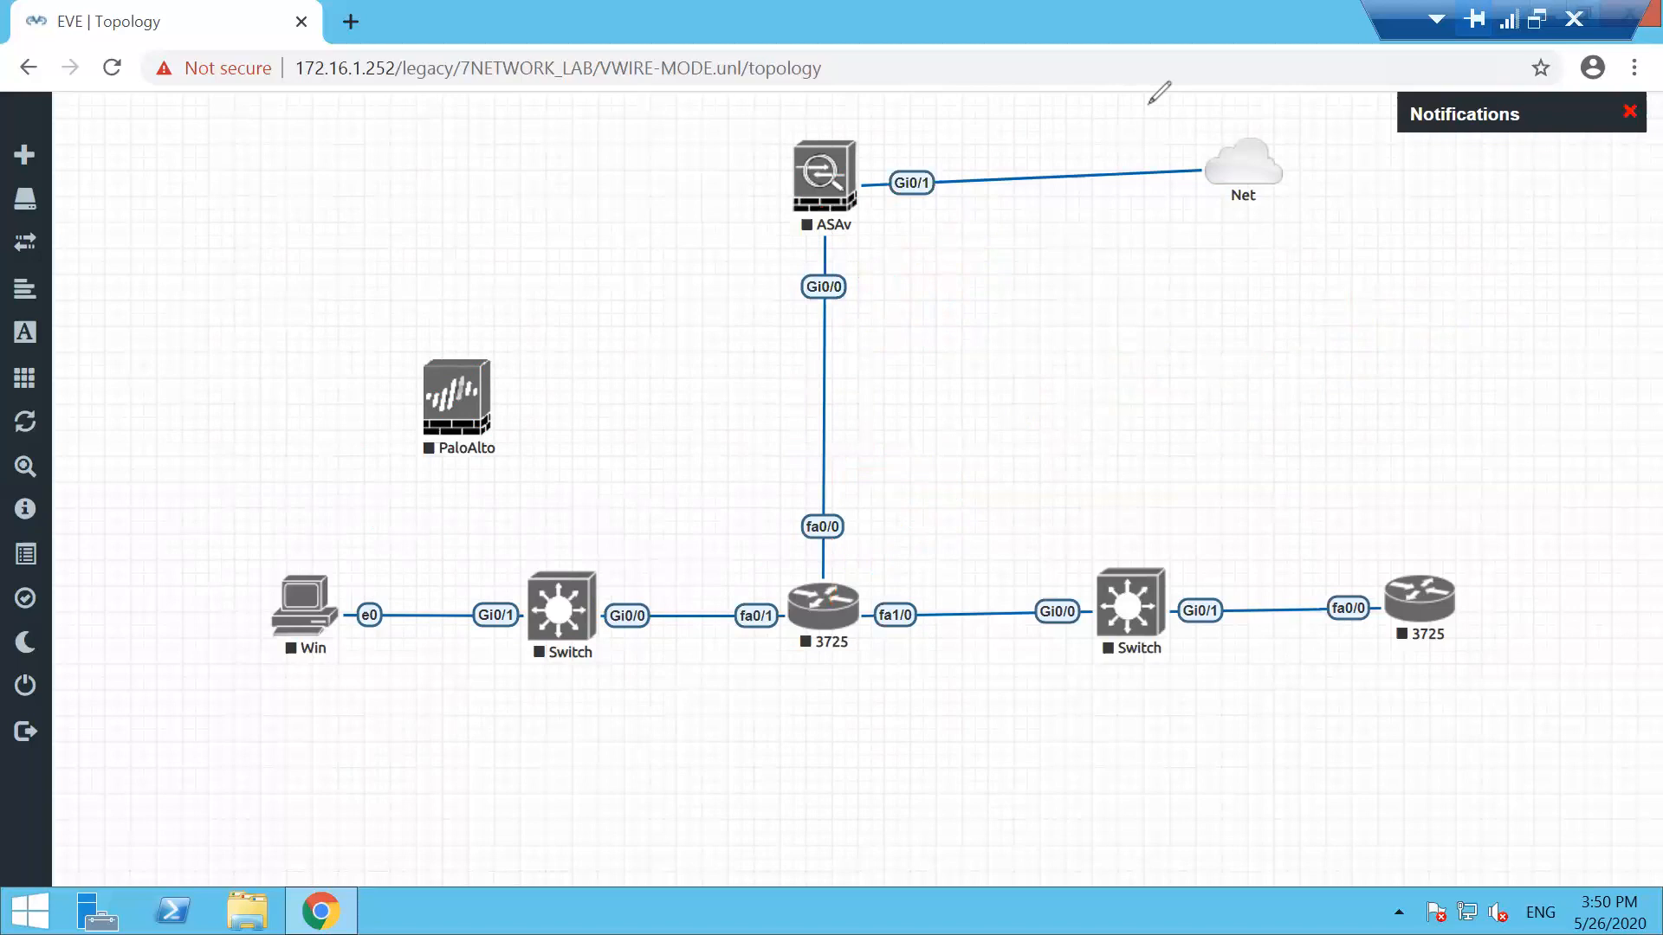
Delete the direct link between ASAv Gi0/0 and fa0/0 of the central 3725
right_click(827, 287)
left_click(879, 339)
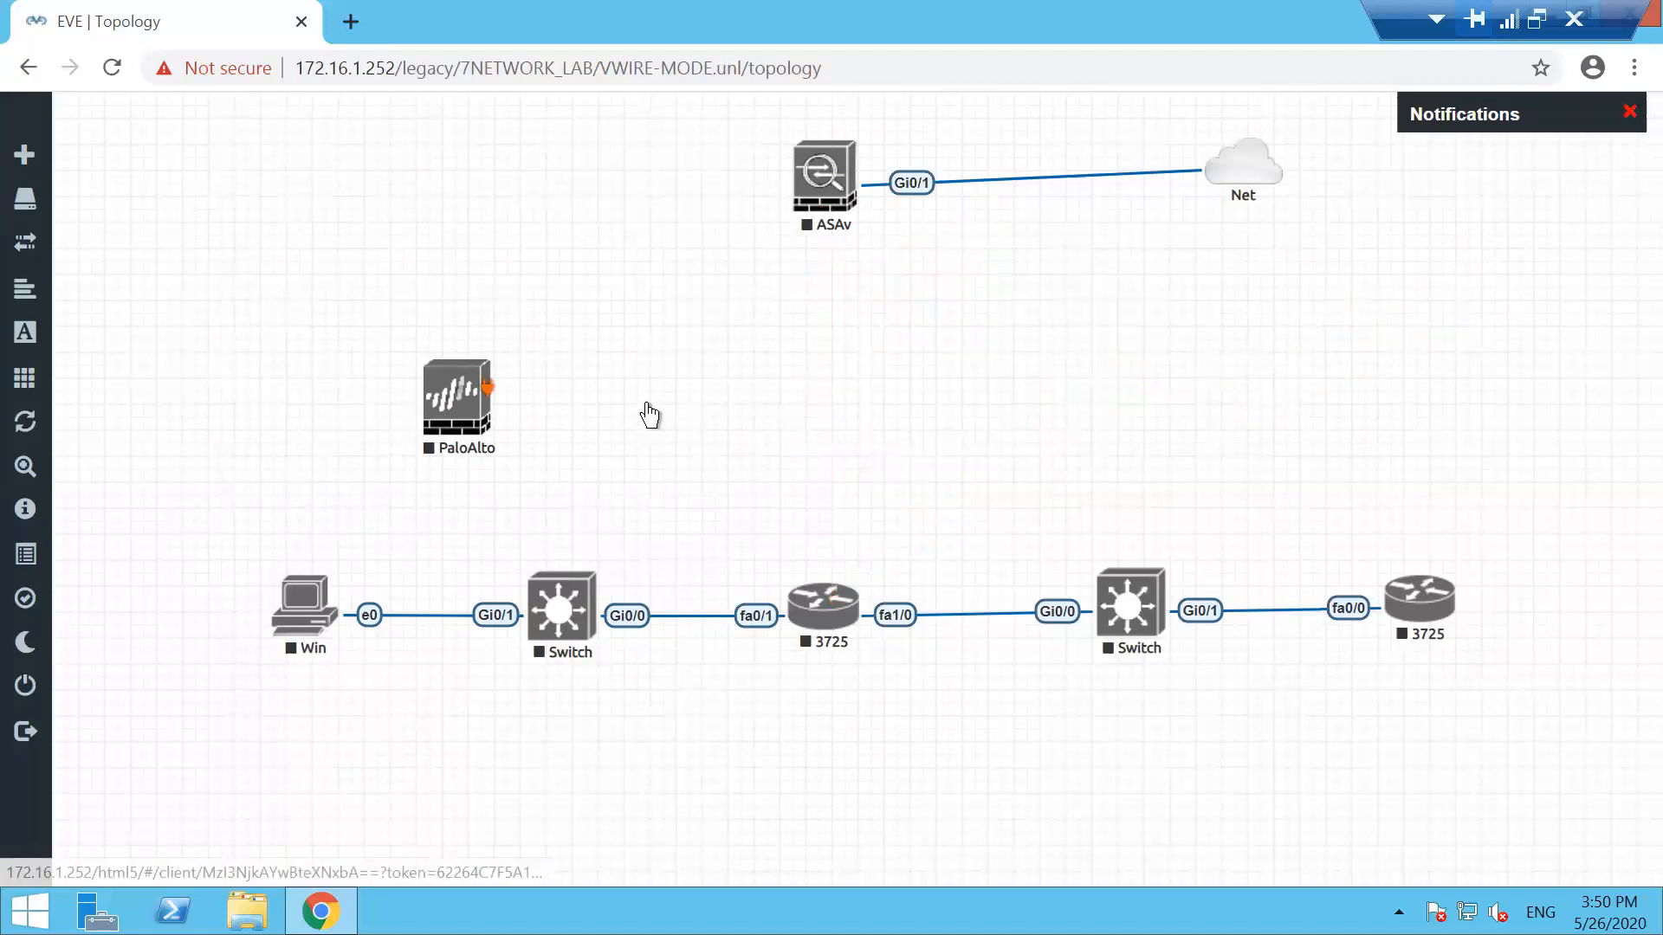
Move the PaloAlto between the ASAv and the central 3725, and make and remove a trial link from its eth1/1 to fa0/0
left_click_drag(711, 397, 836, 598)
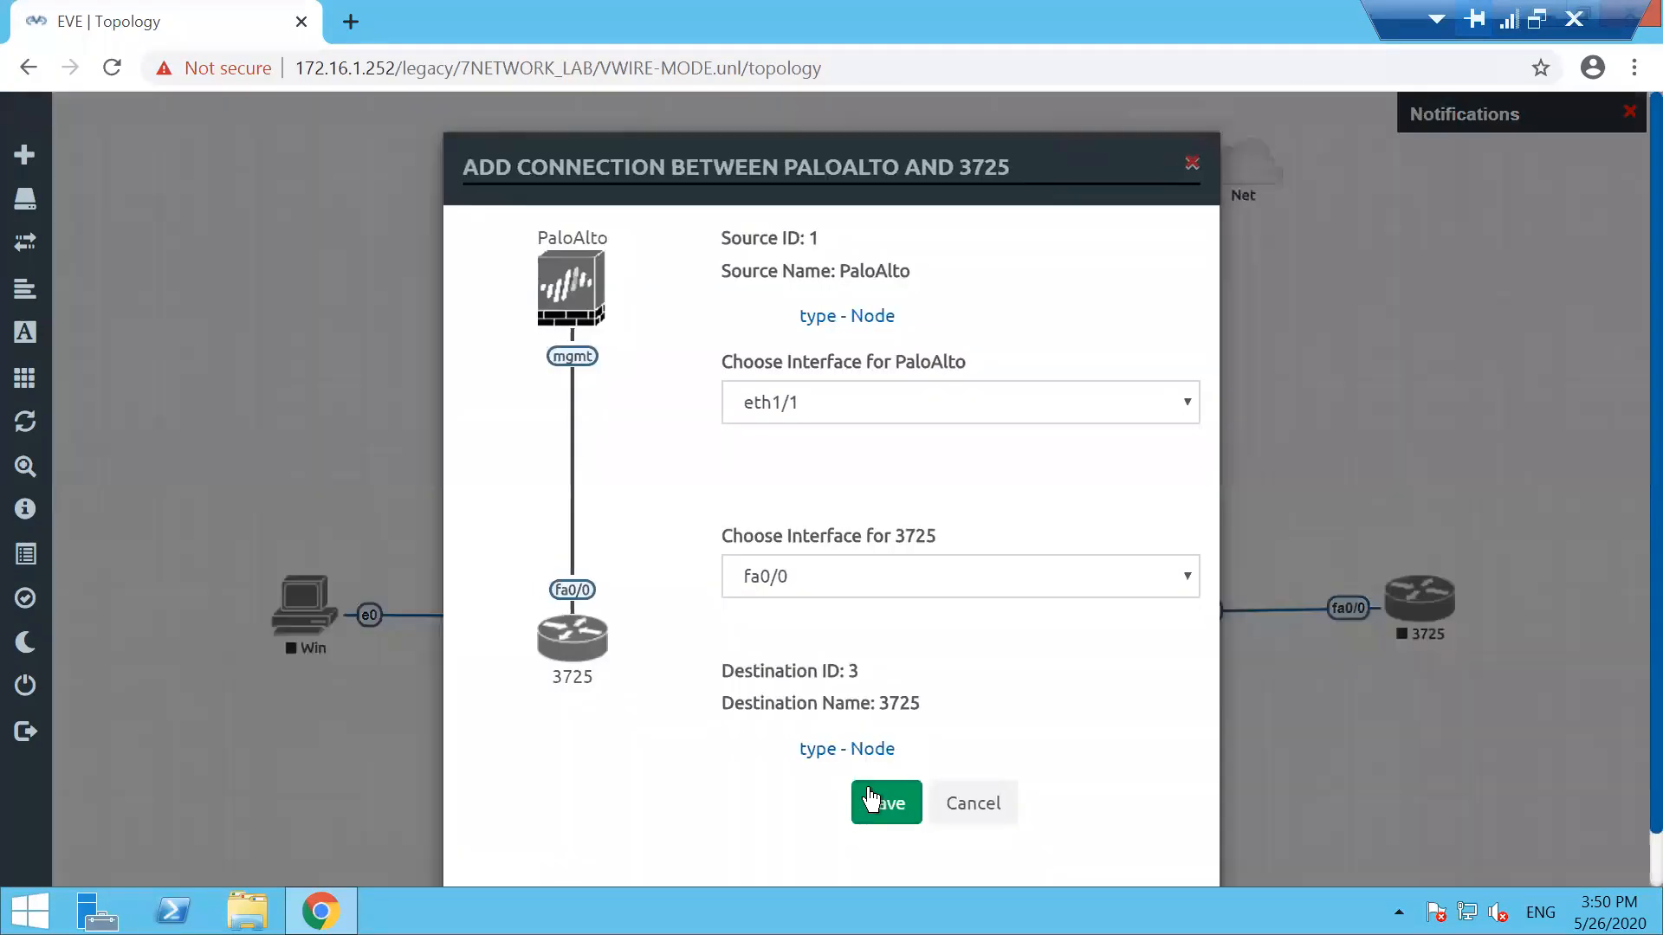
key("Return")
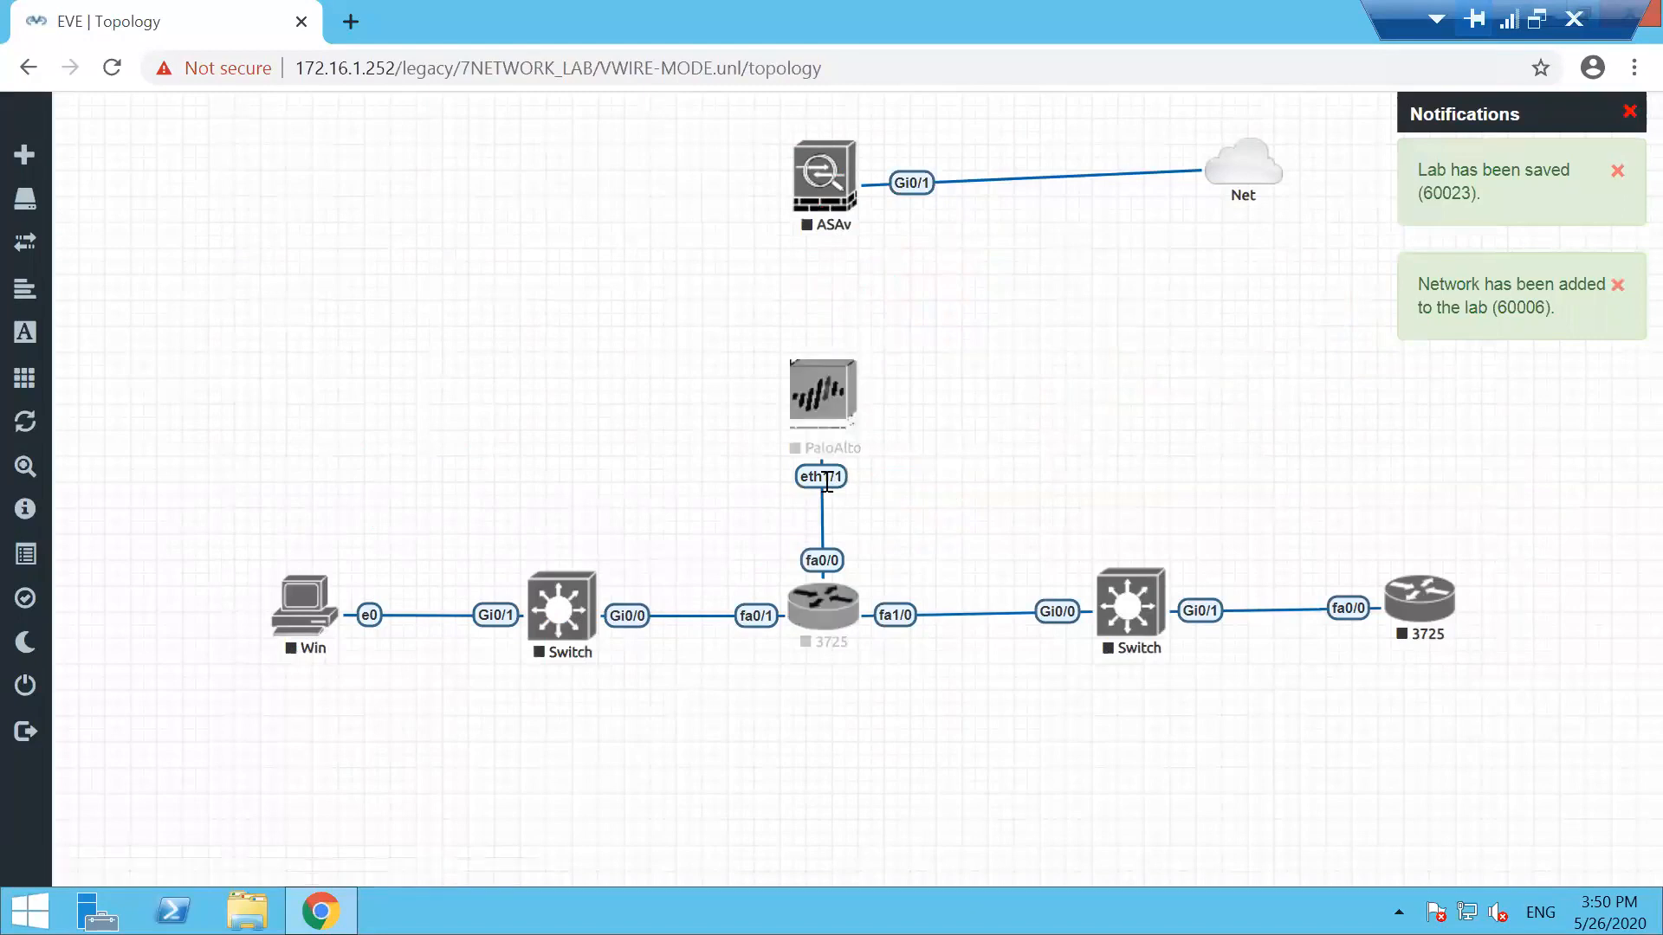
right_click(832, 478)
left_click(901, 536)
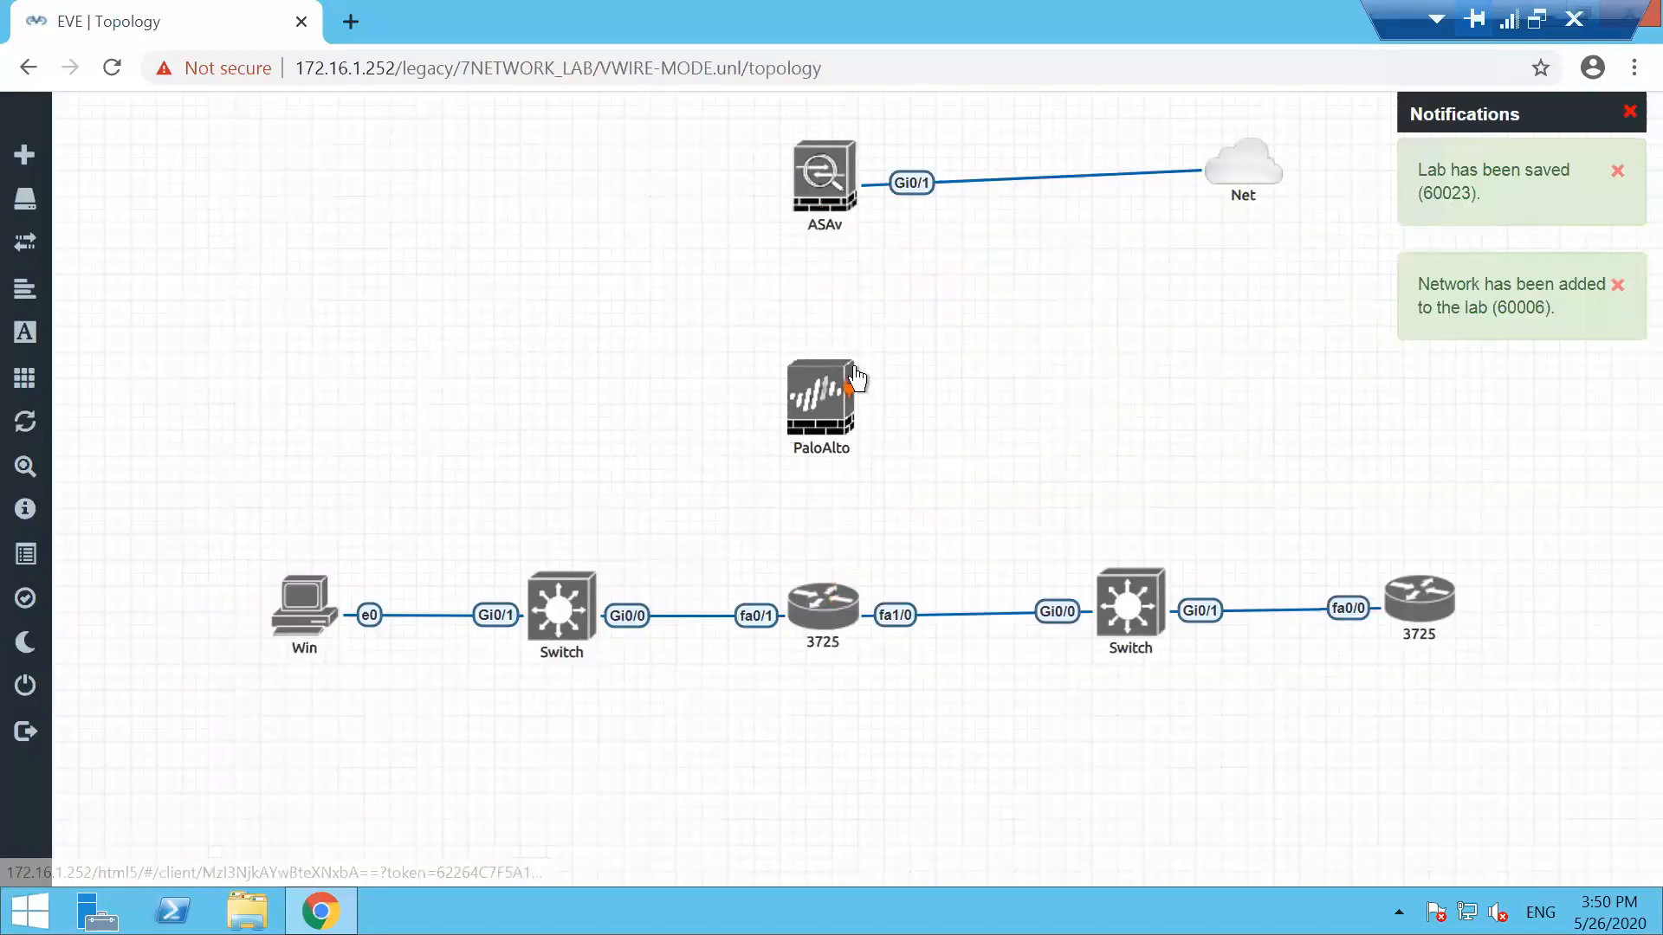
Connect ASAv Gi0/0 to PaloAlto eth1/1 and PaloAlto eth1/2 to fa0/0 of the central 3725, and nudge the ASAv slightly upward
left_click_drag(839, 381, 834, 394)
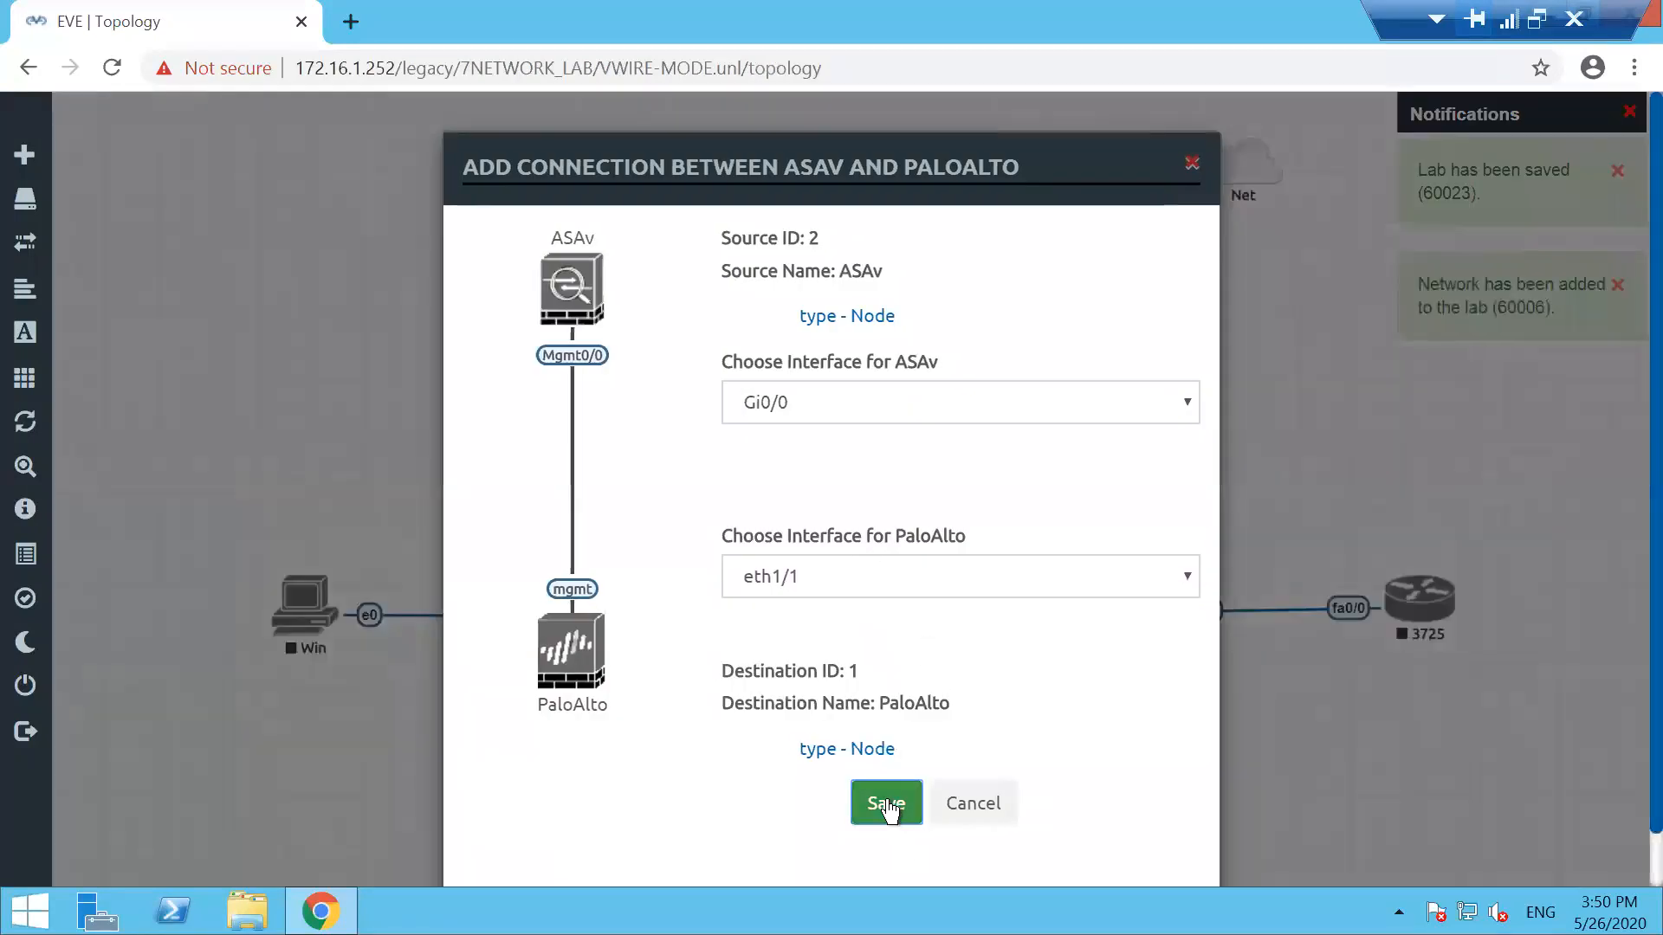
left_click(882, 802)
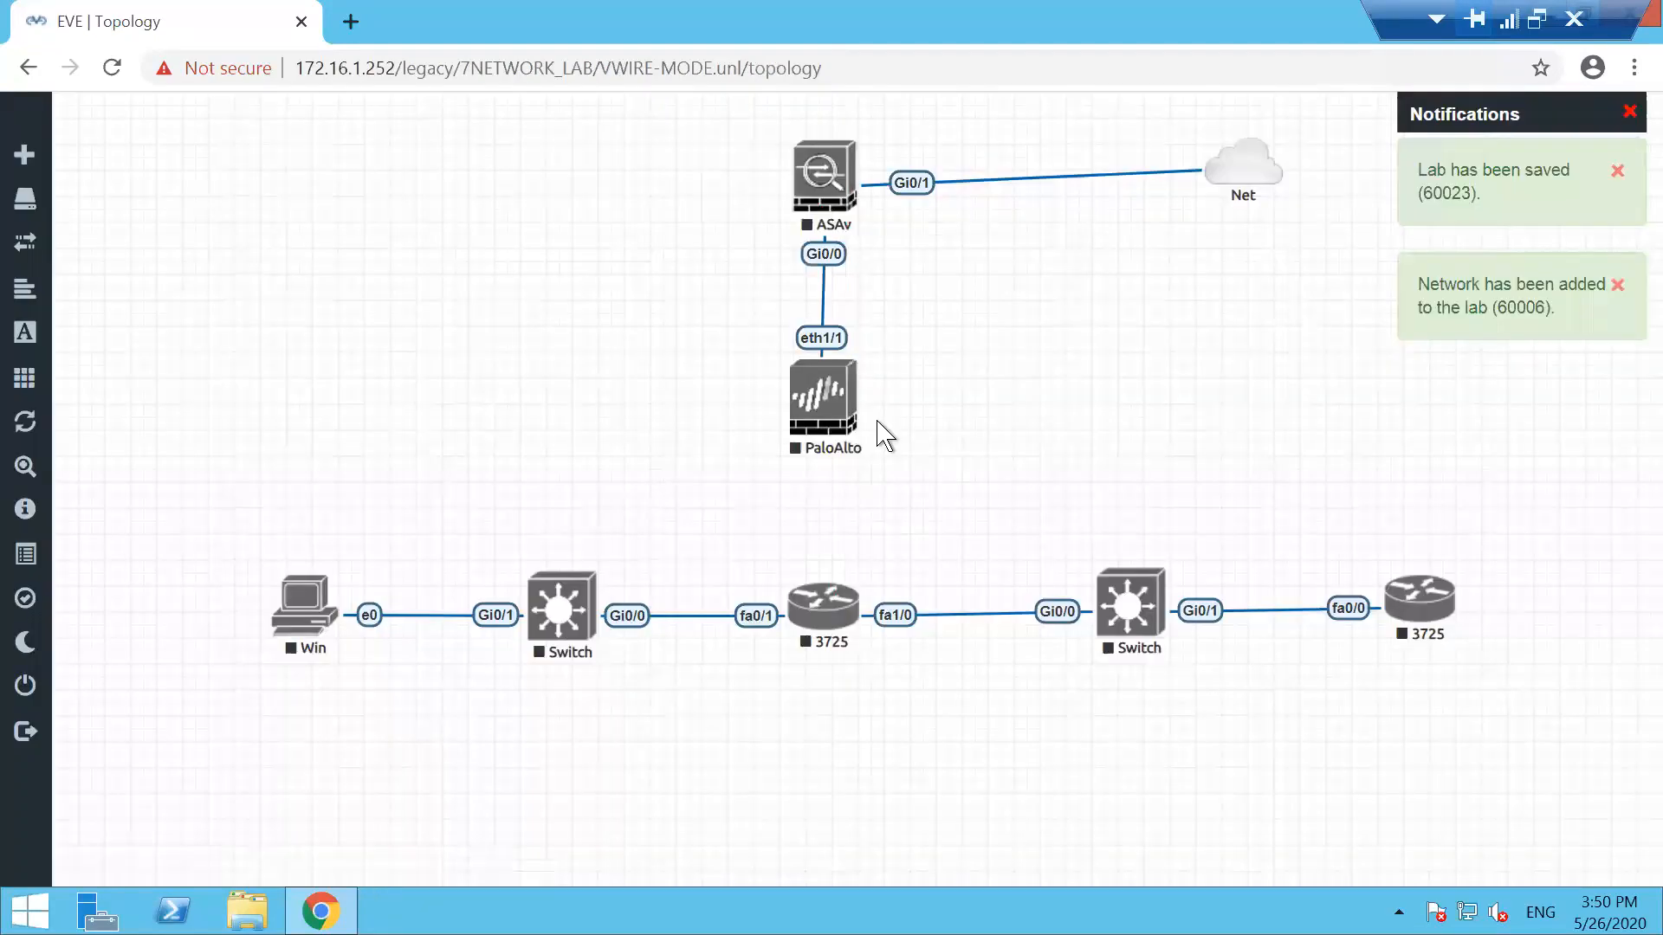
left_click_drag(850, 384, 827, 615)
left_click(910, 810)
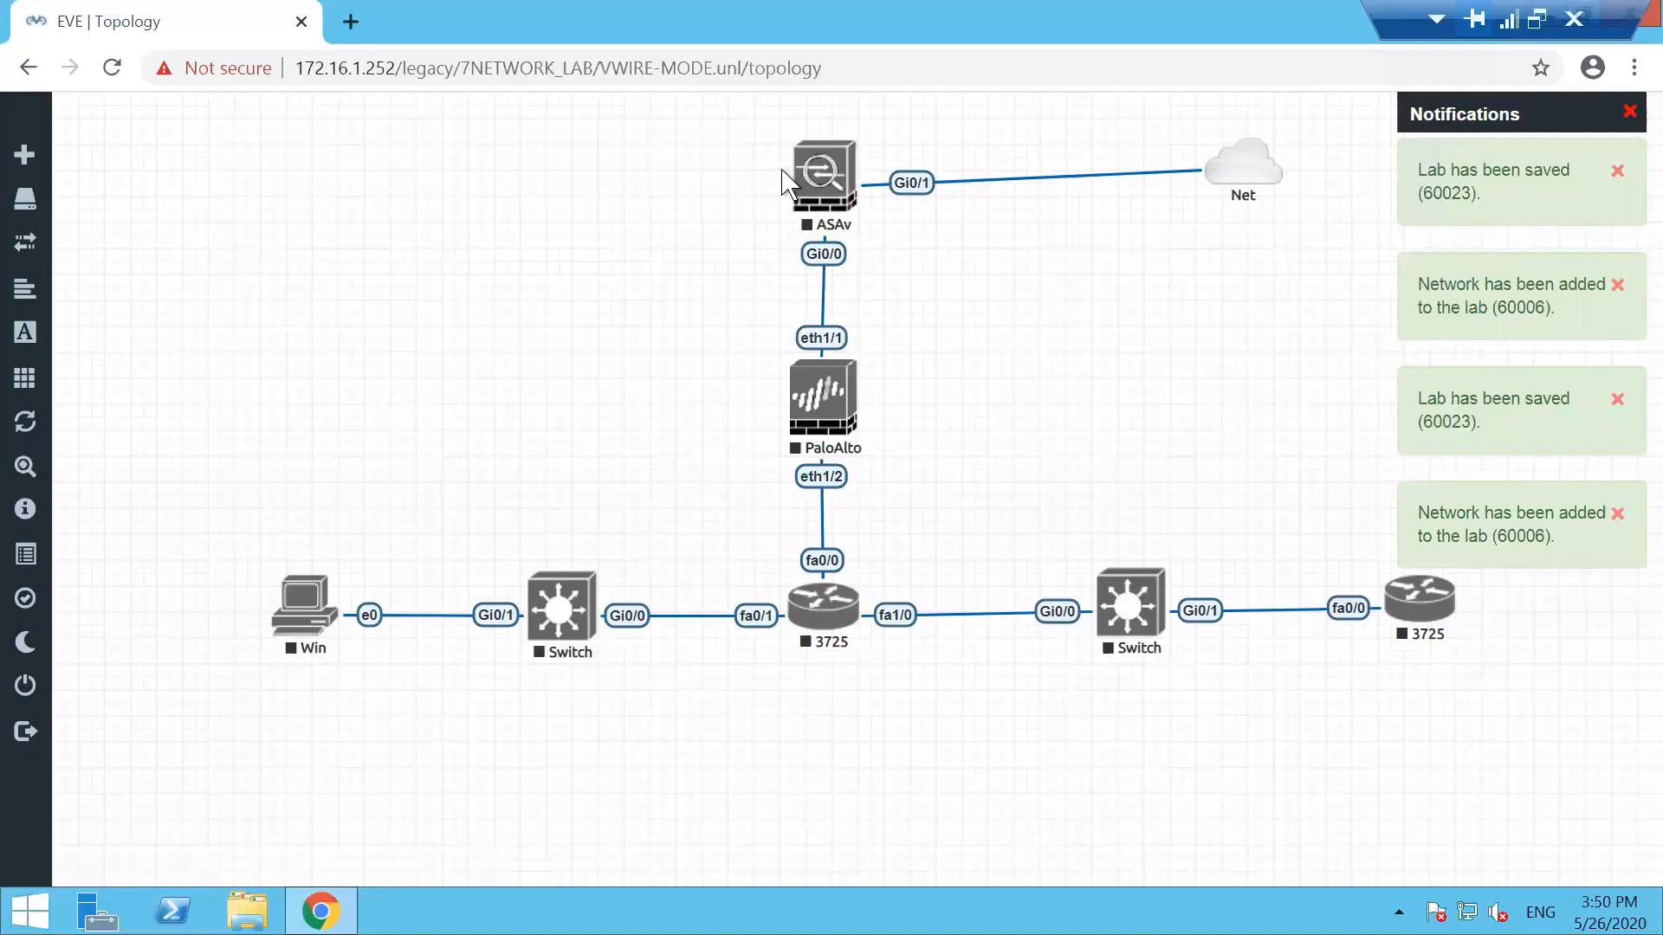
left_click_drag(823, 176, 820, 171)
Add one network named MANAGEMENT-CLOUD of type Management(Cloud0) in the empty area between the ASAv and the left-hand switch
right_click(589, 252)
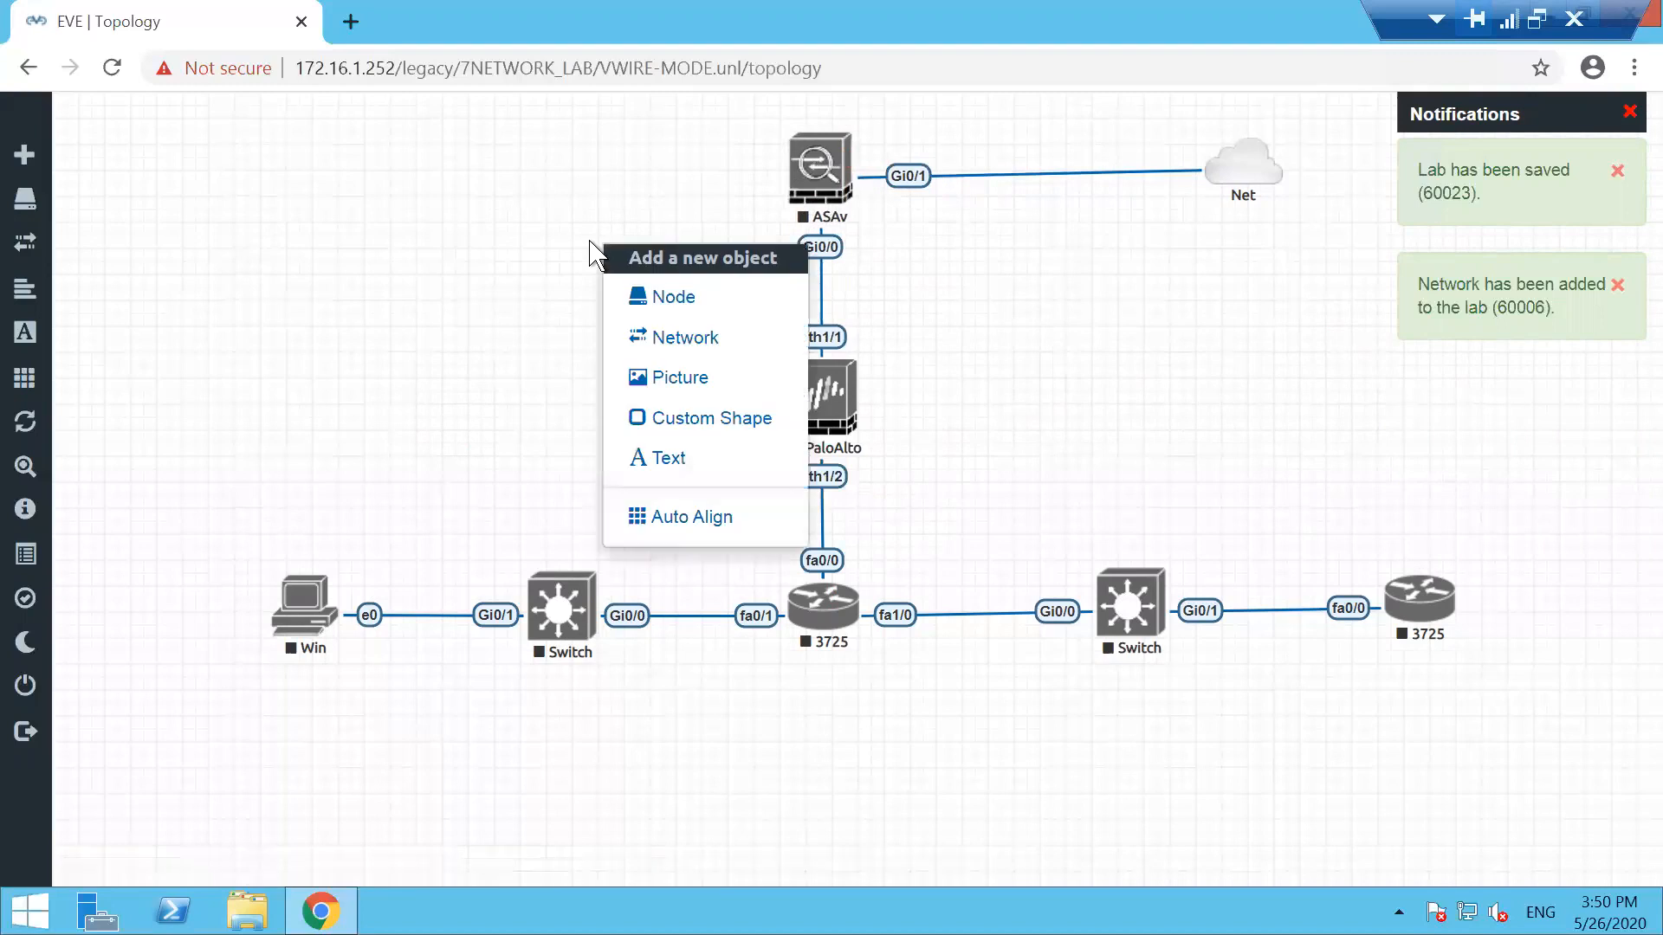
left_click(719, 339)
left_click(783, 405)
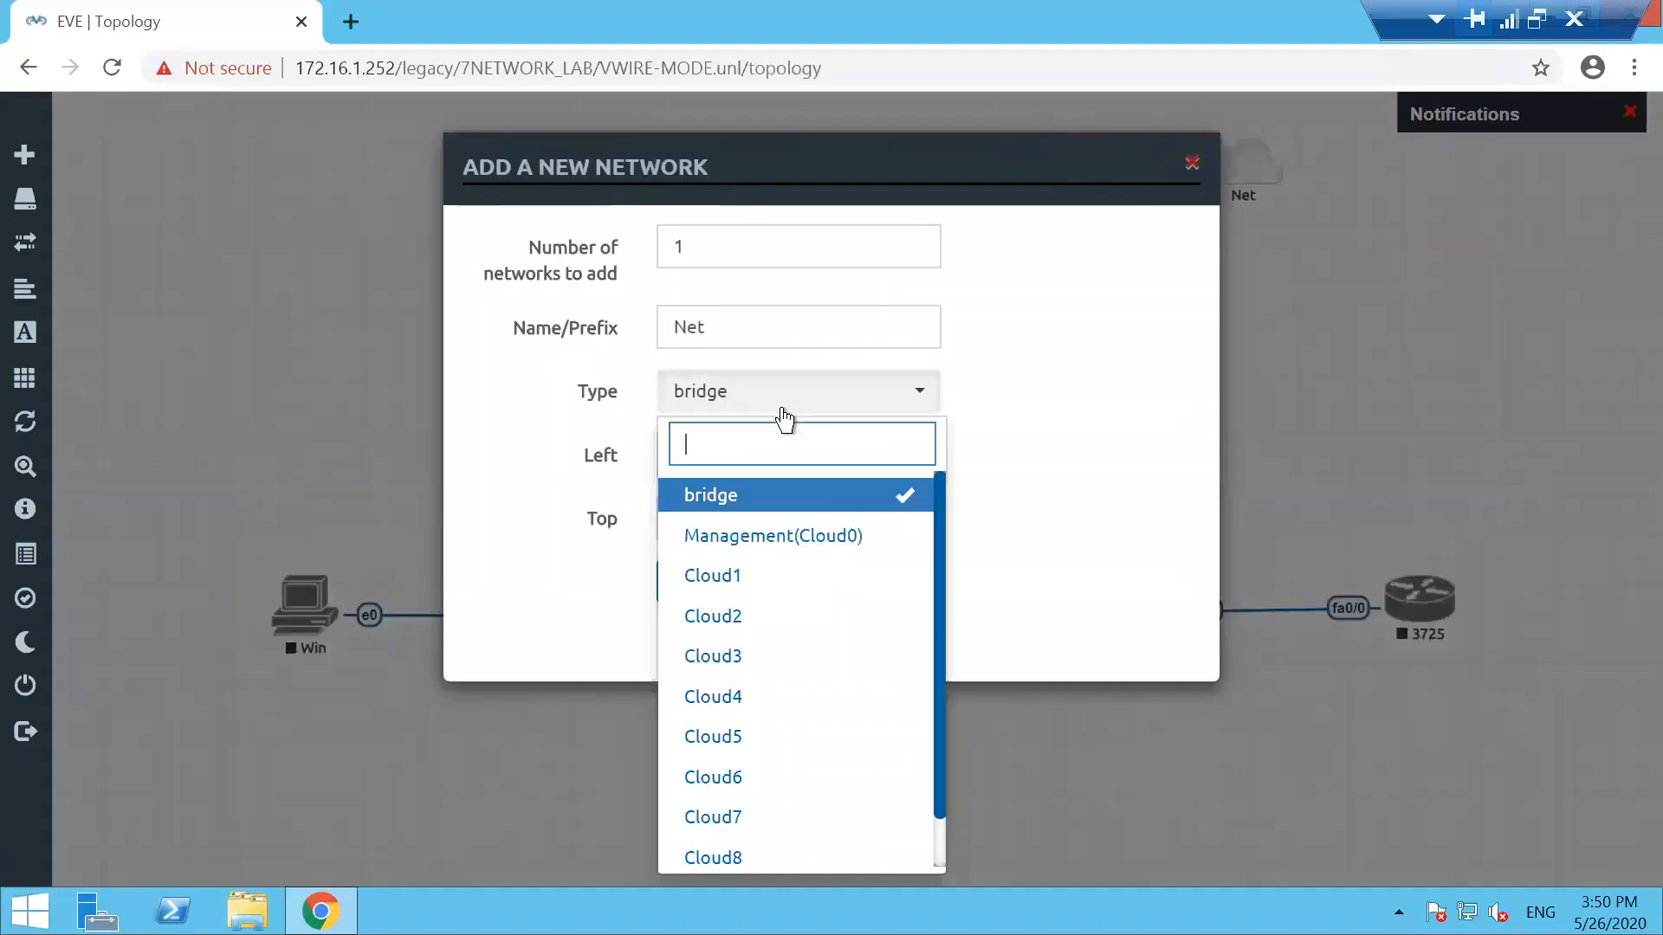
left_click(788, 538)
left_click(751, 318)
key("BackSpace")
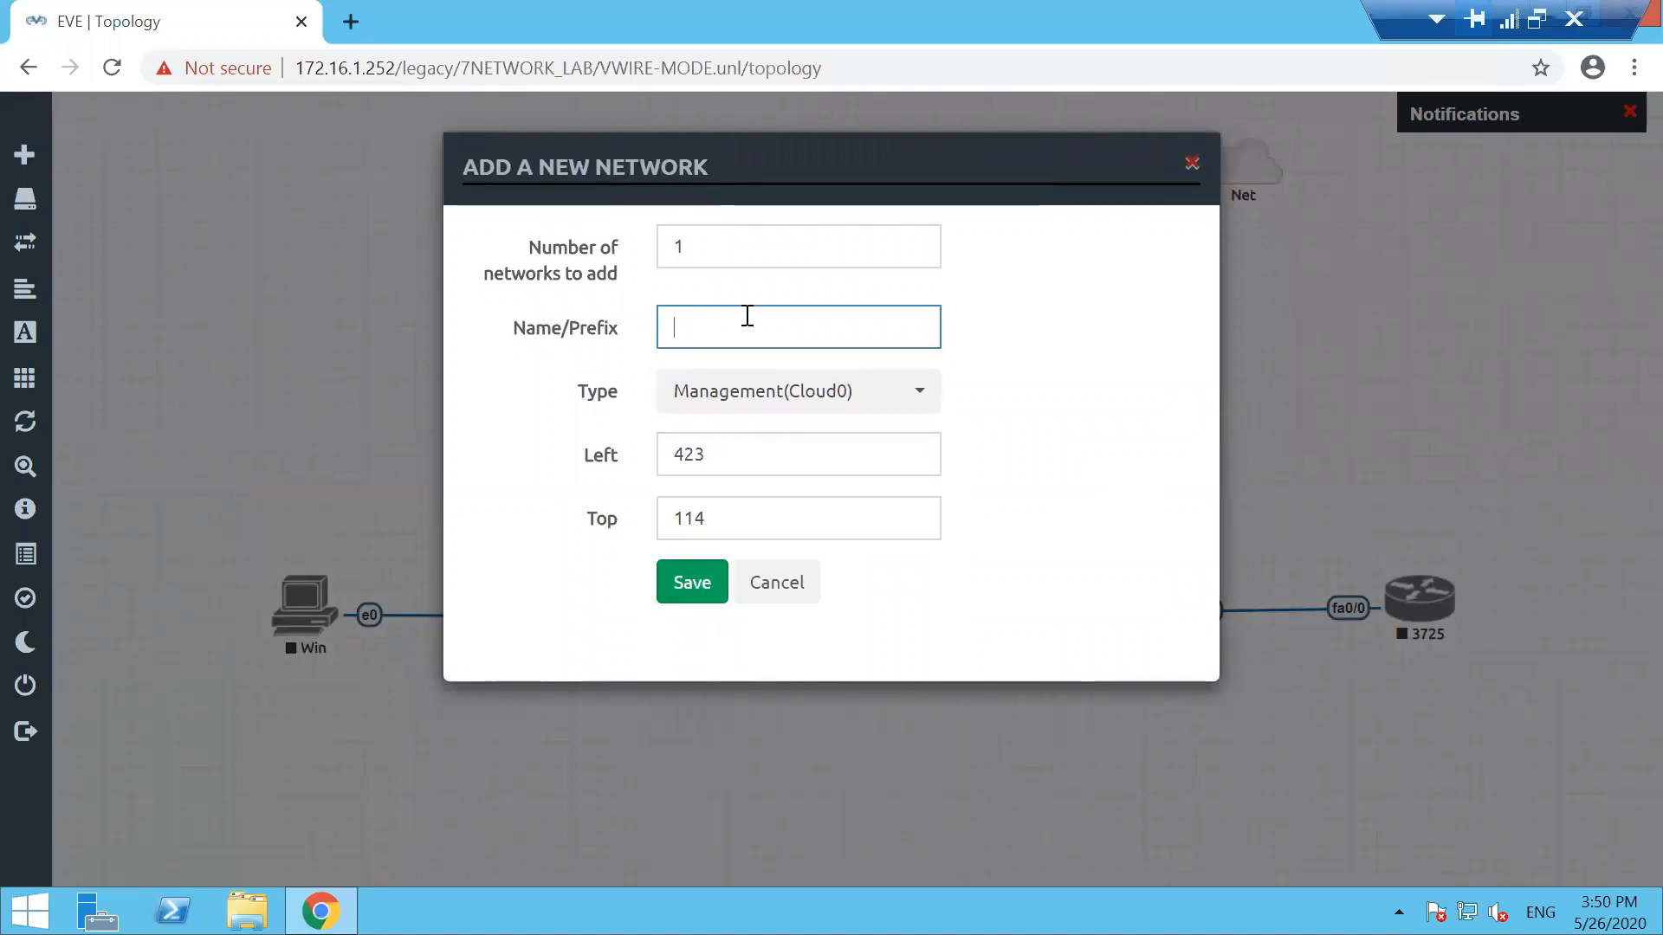
type("MANAGEM")
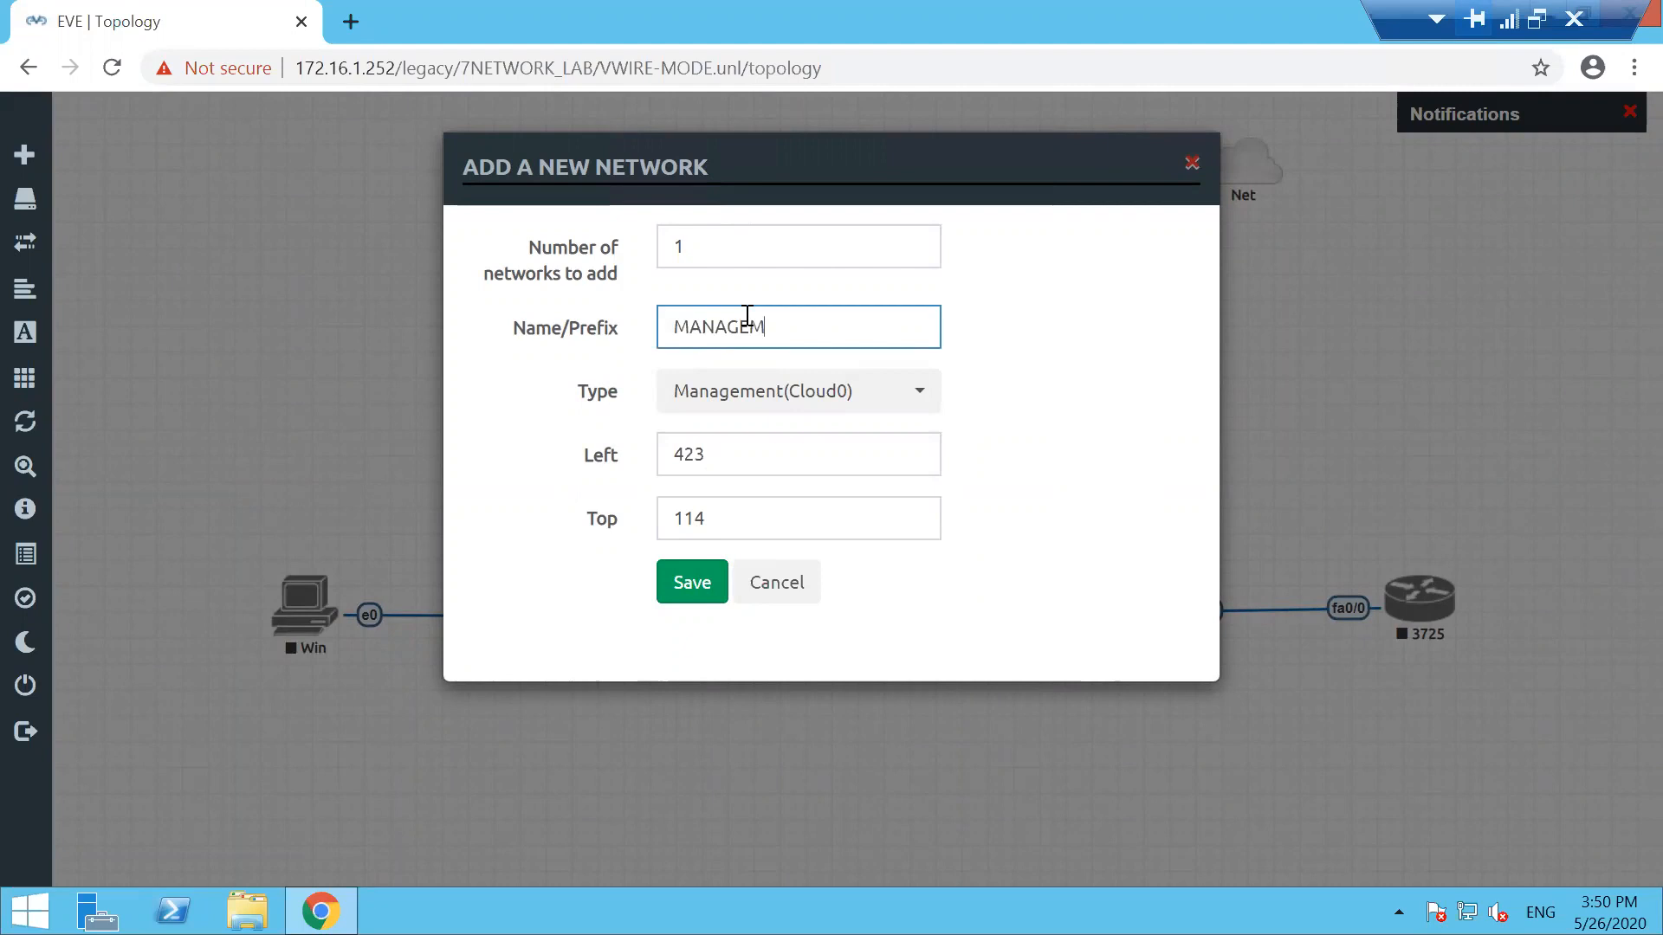
type("ENT-CLOUD")
left_click(702, 586)
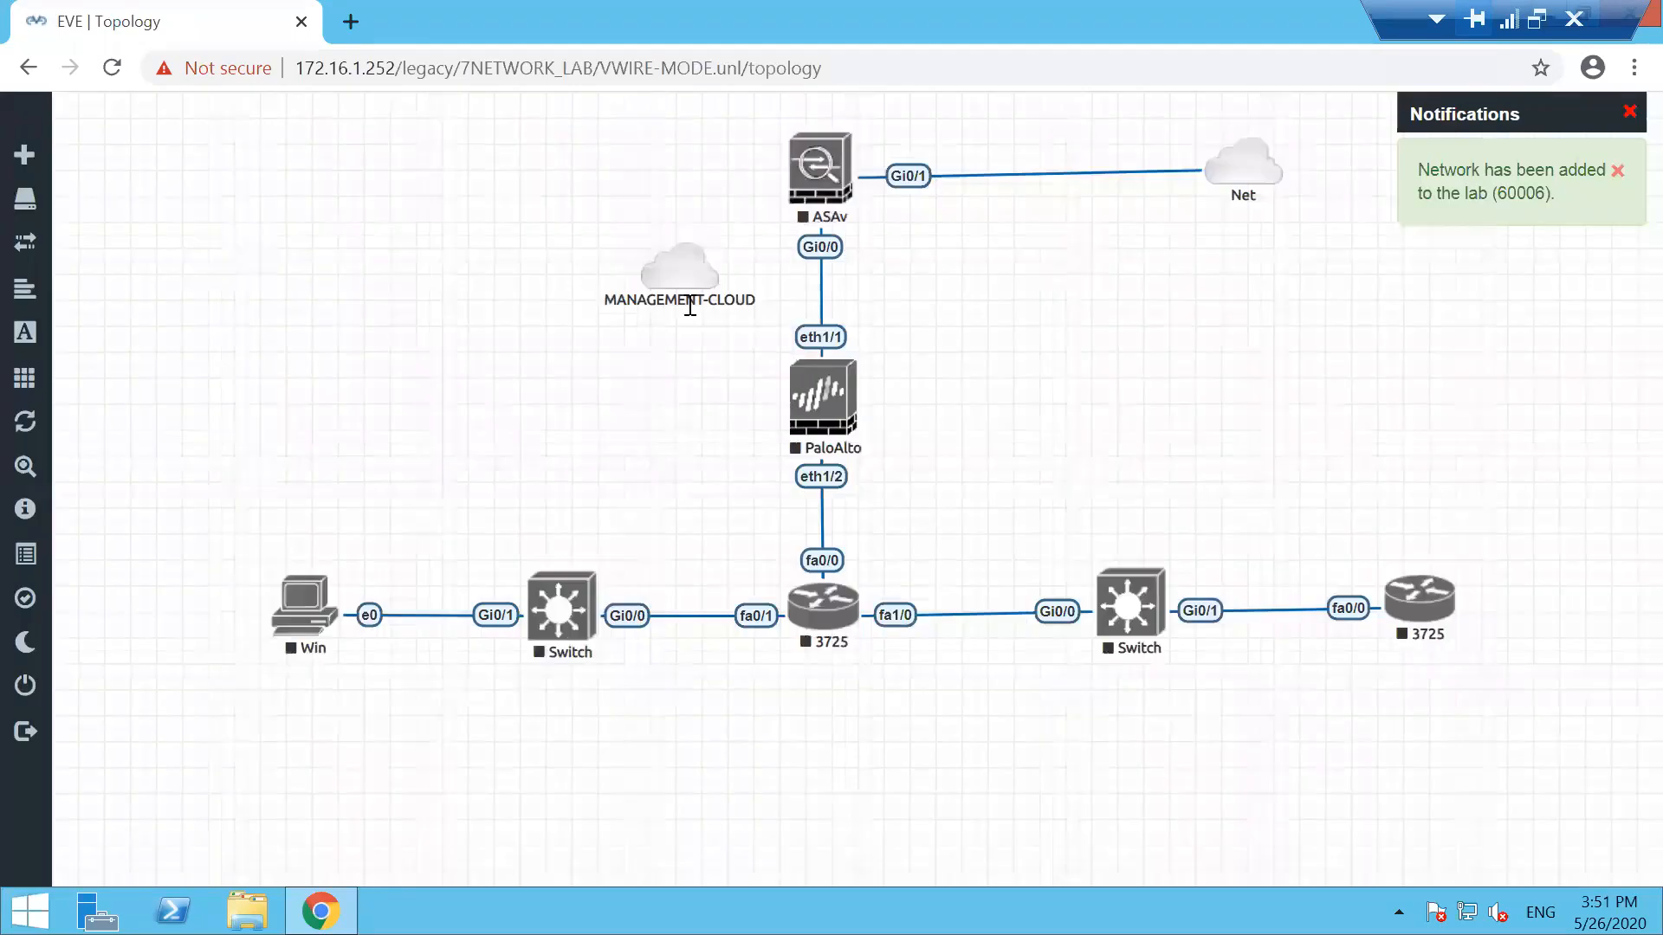
Connect MANAGEMENT-CLOUD to the PaloAlto's mgmt interface, and place the cloud level with the firewall on its left side
left_click_drag(538, 375, 563, 381)
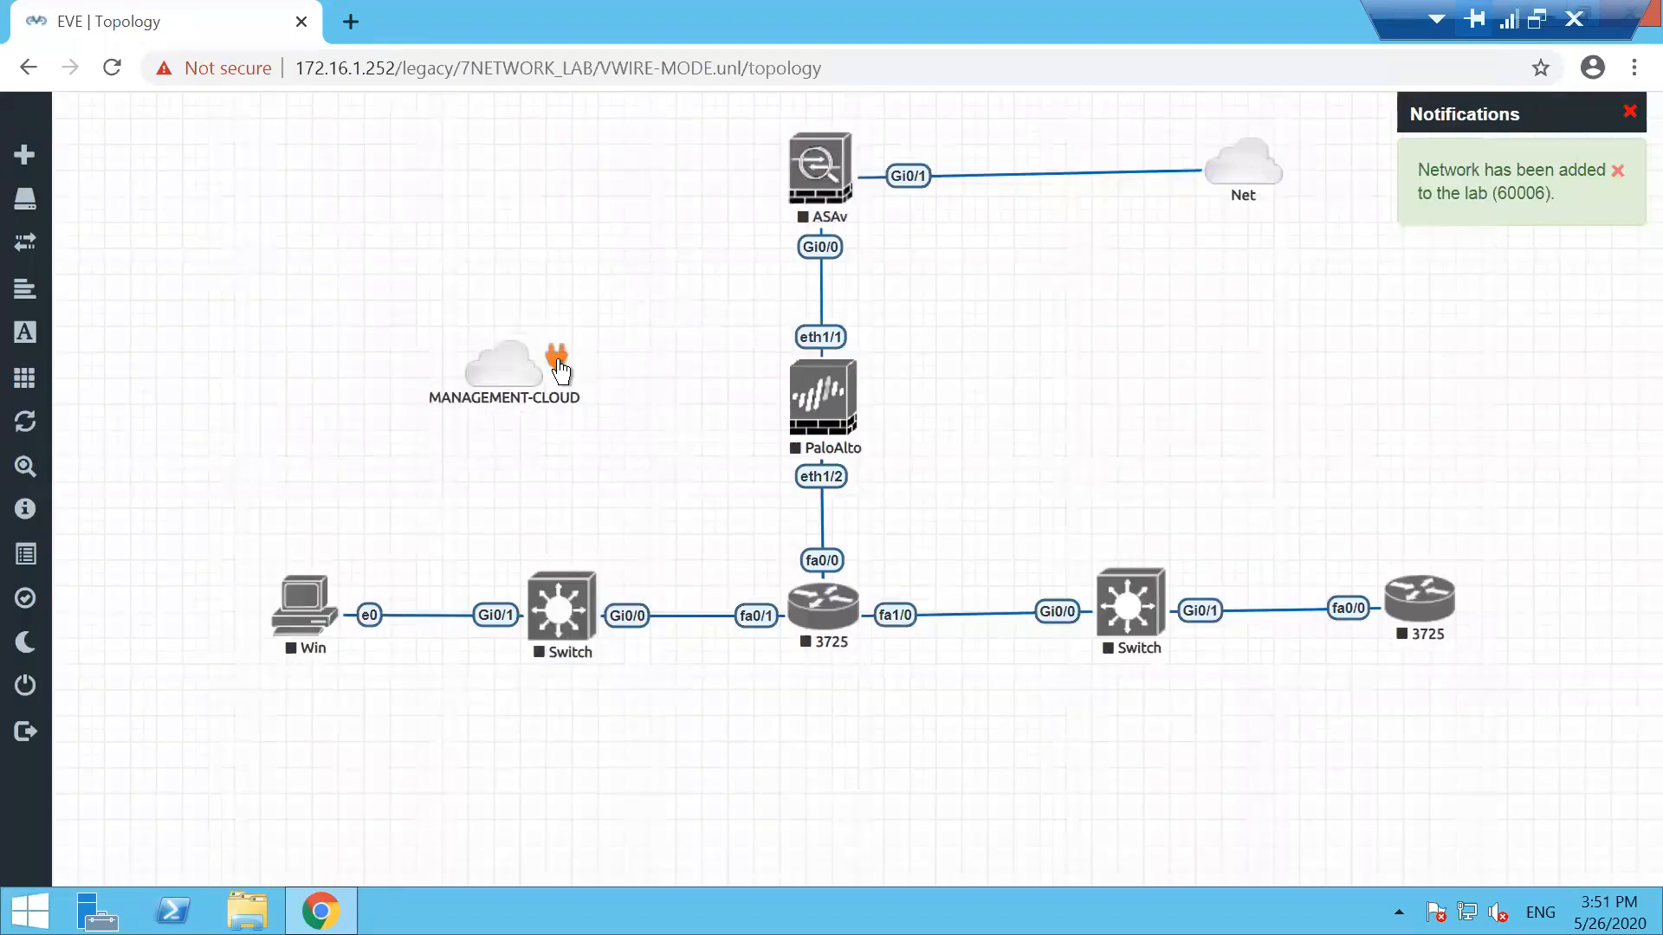
left_click_drag(797, 385, 818, 394)
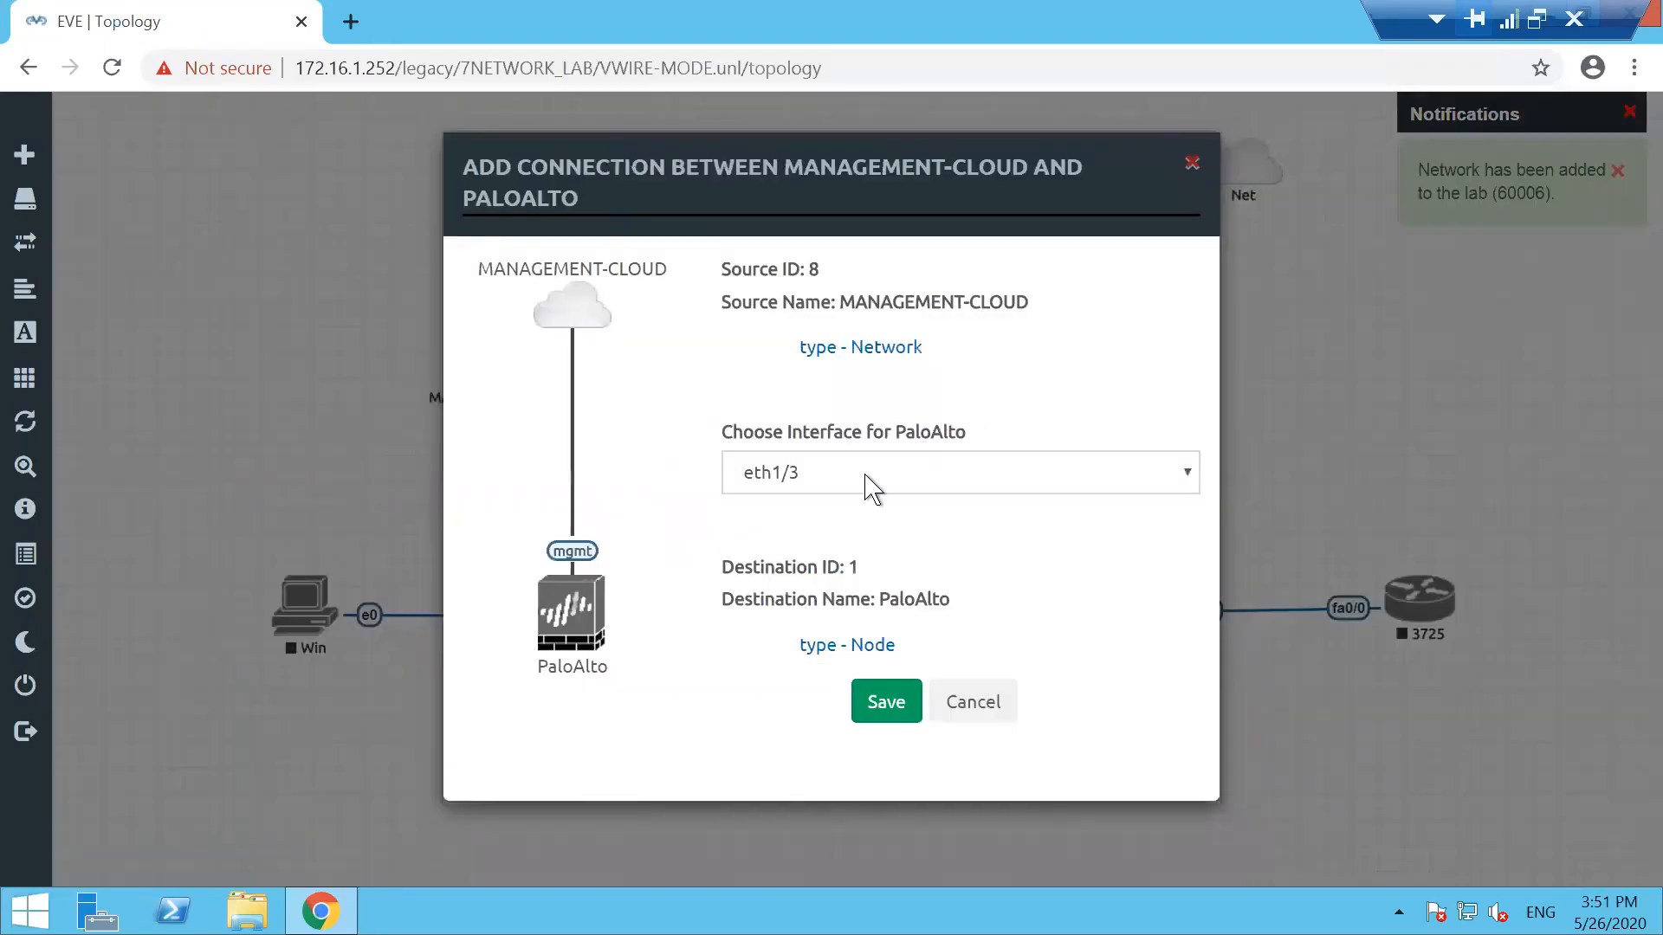
left_click(866, 475)
left_click(824, 648)
left_click(884, 700)
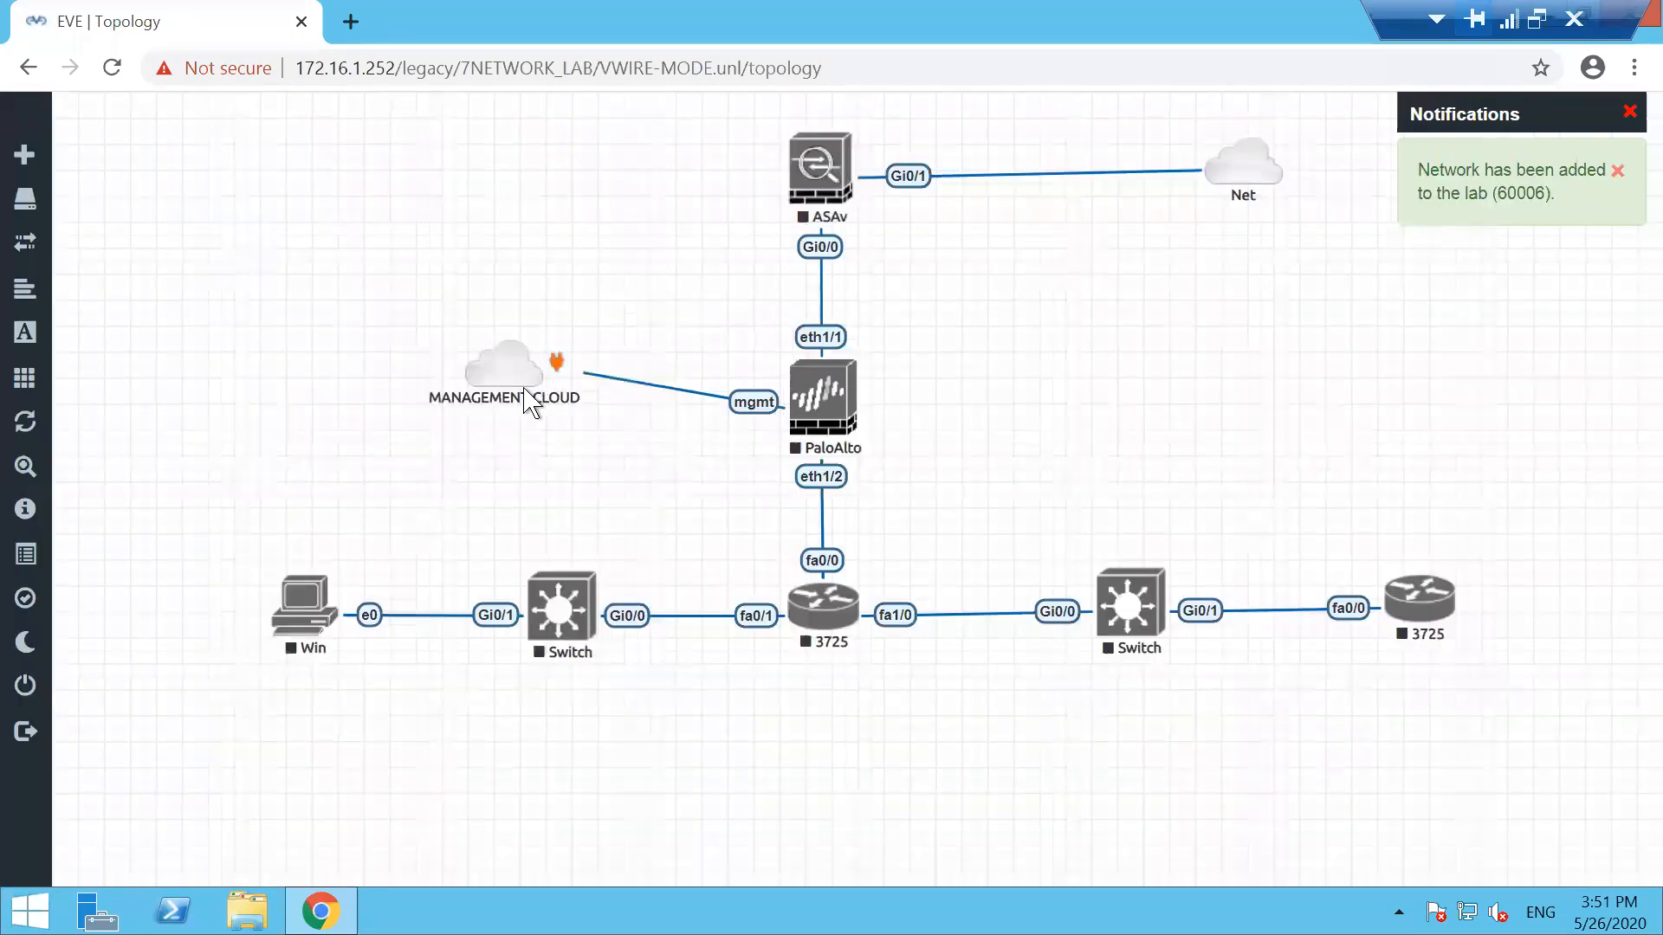
left_click_drag(522, 407, 519, 415)
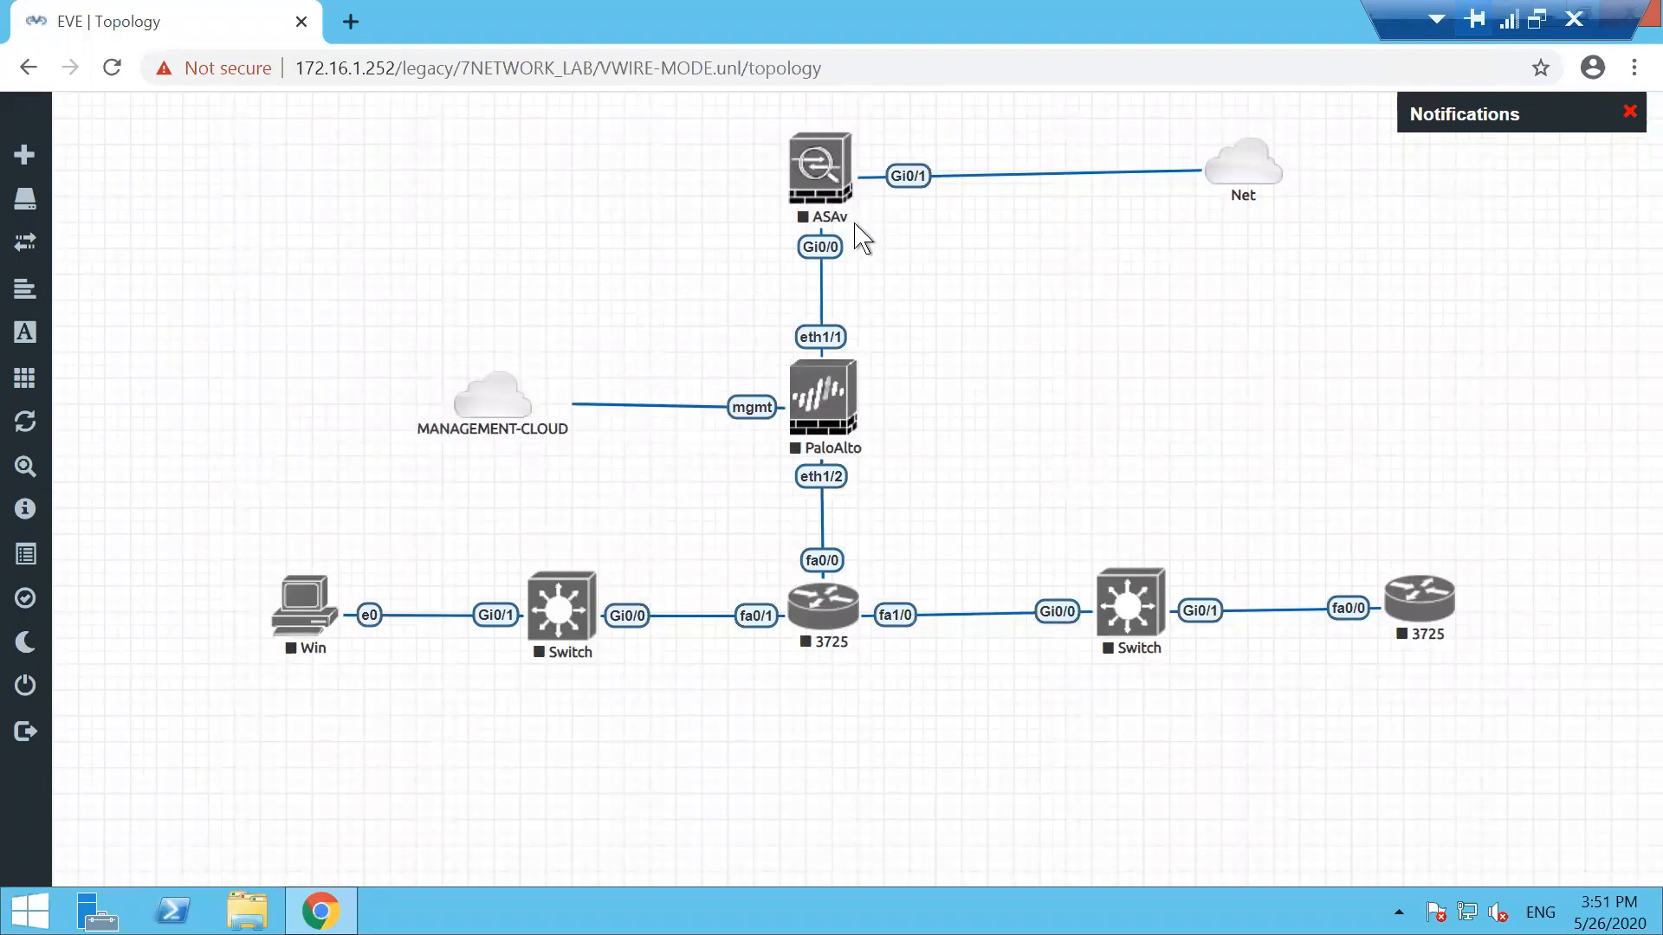
Nudge the ASAv and the Net cloud slightly upward, and shift the PaloAlto slightly left
left_click_drag(820, 173, 819, 162)
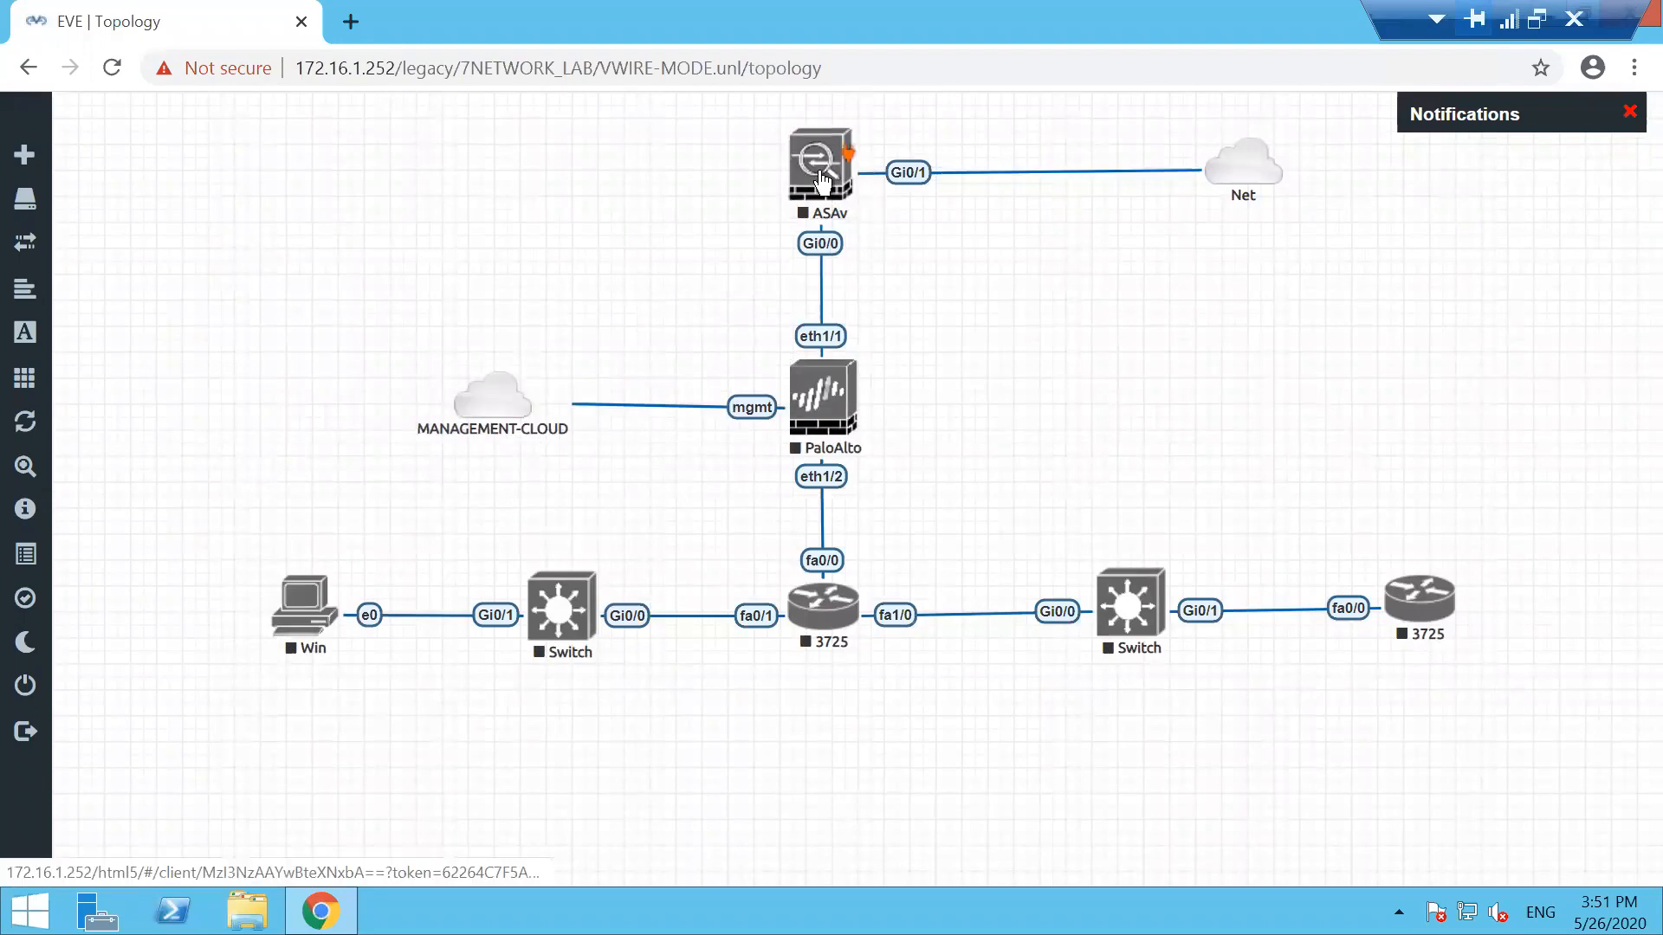
left_click_drag(1240, 168, 1240, 161)
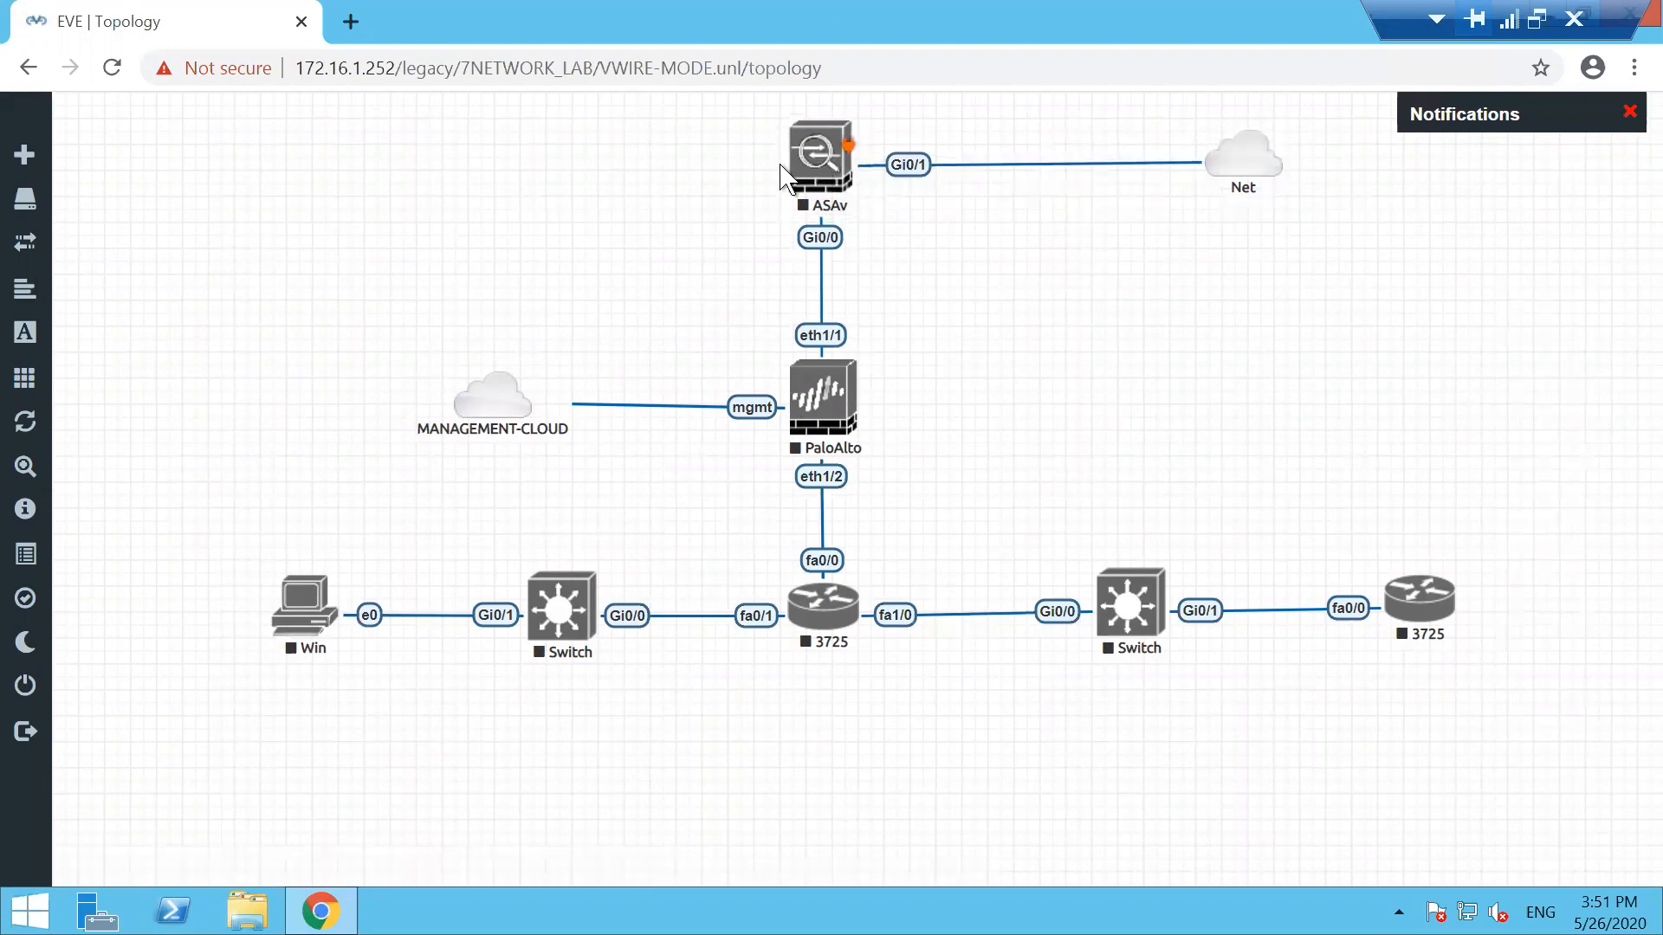
left_click_drag(833, 409, 830, 409)
Start all nodes in the lab
mouse_move(30, 513)
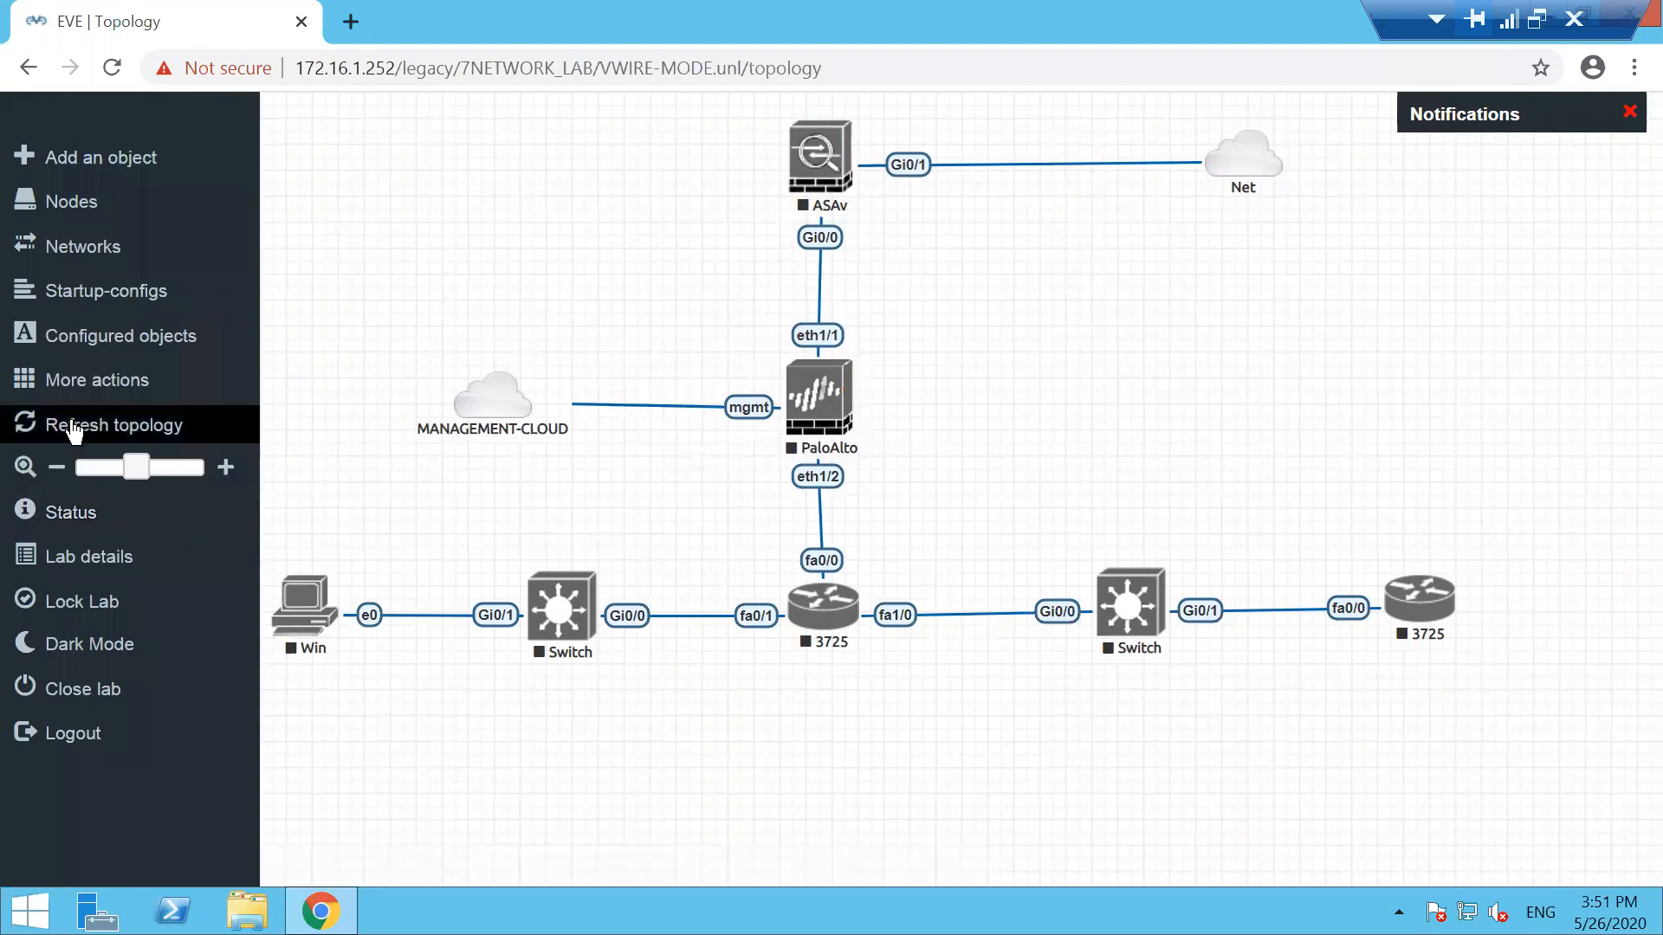
left_click(126, 393)
left_click(165, 401)
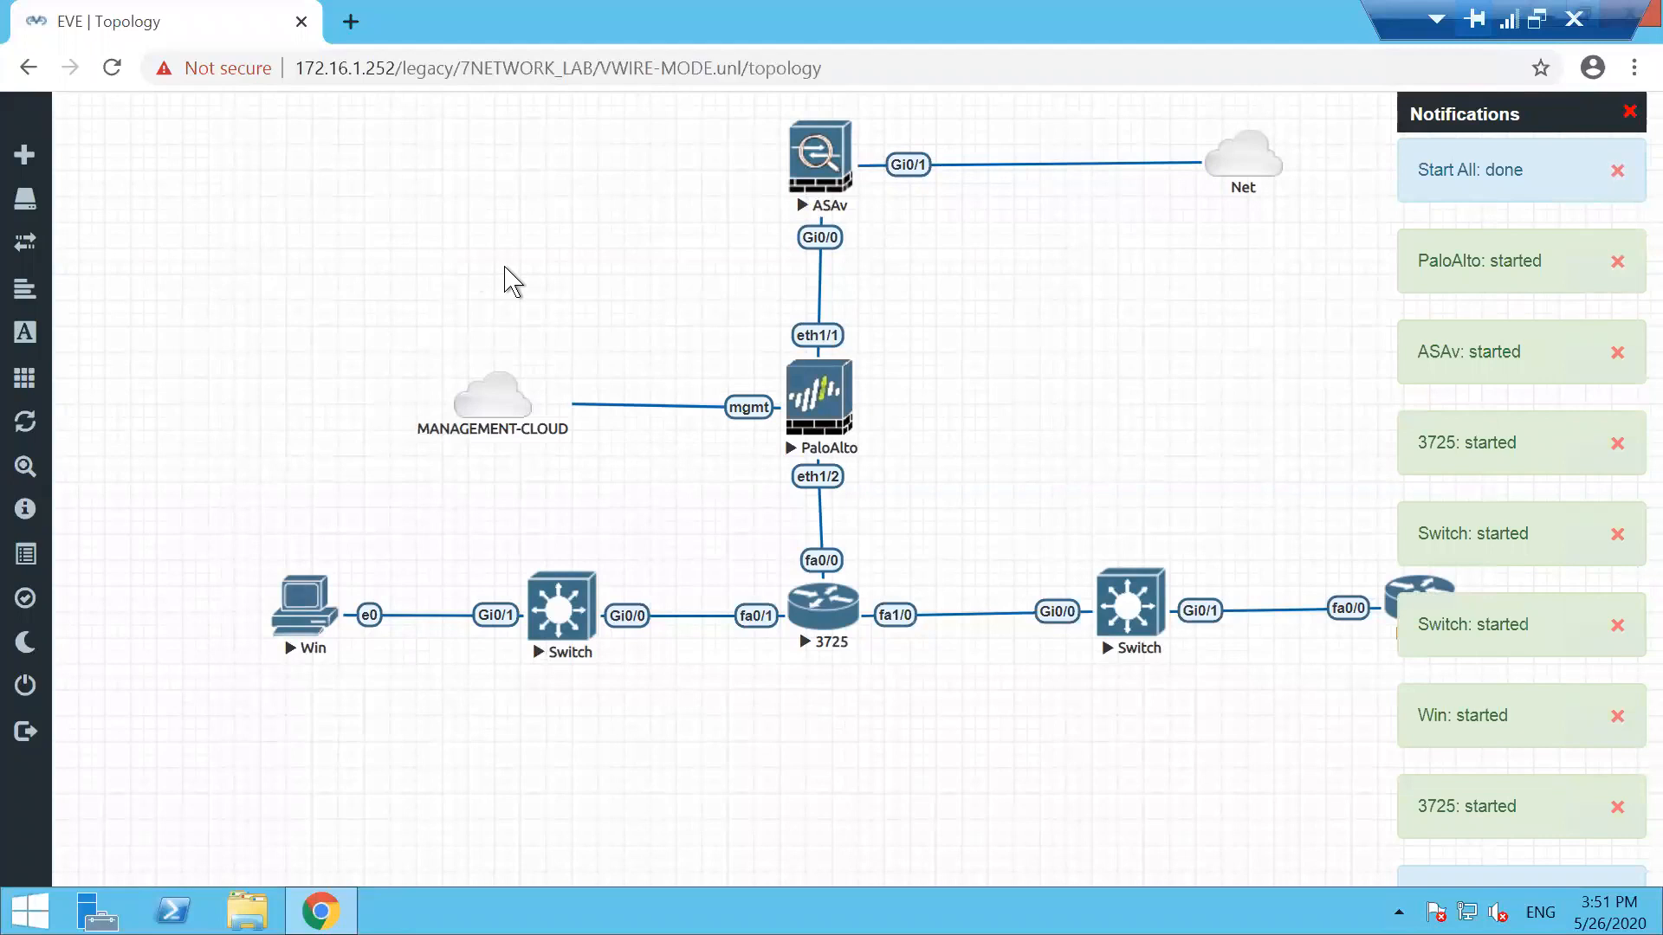
Add a text label WAN_LINK and place it above the link between ASAv Gi0/1 and the Net cloud
right_click(1074, 321)
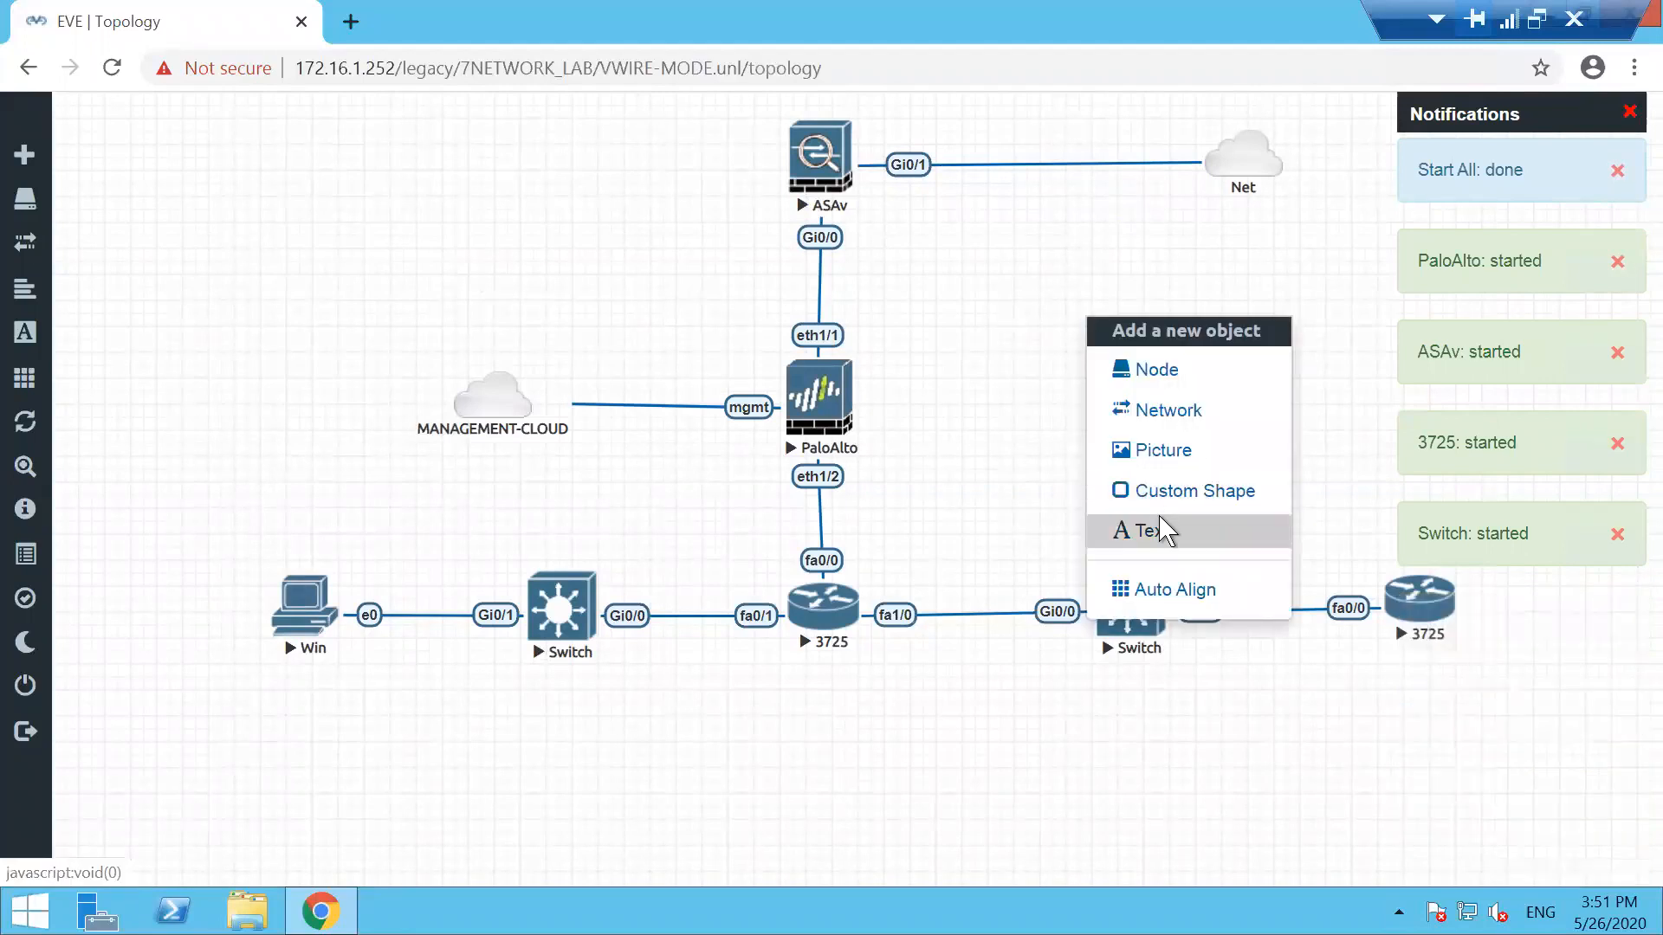
left_click(1159, 526)
type("WAN_LINK")
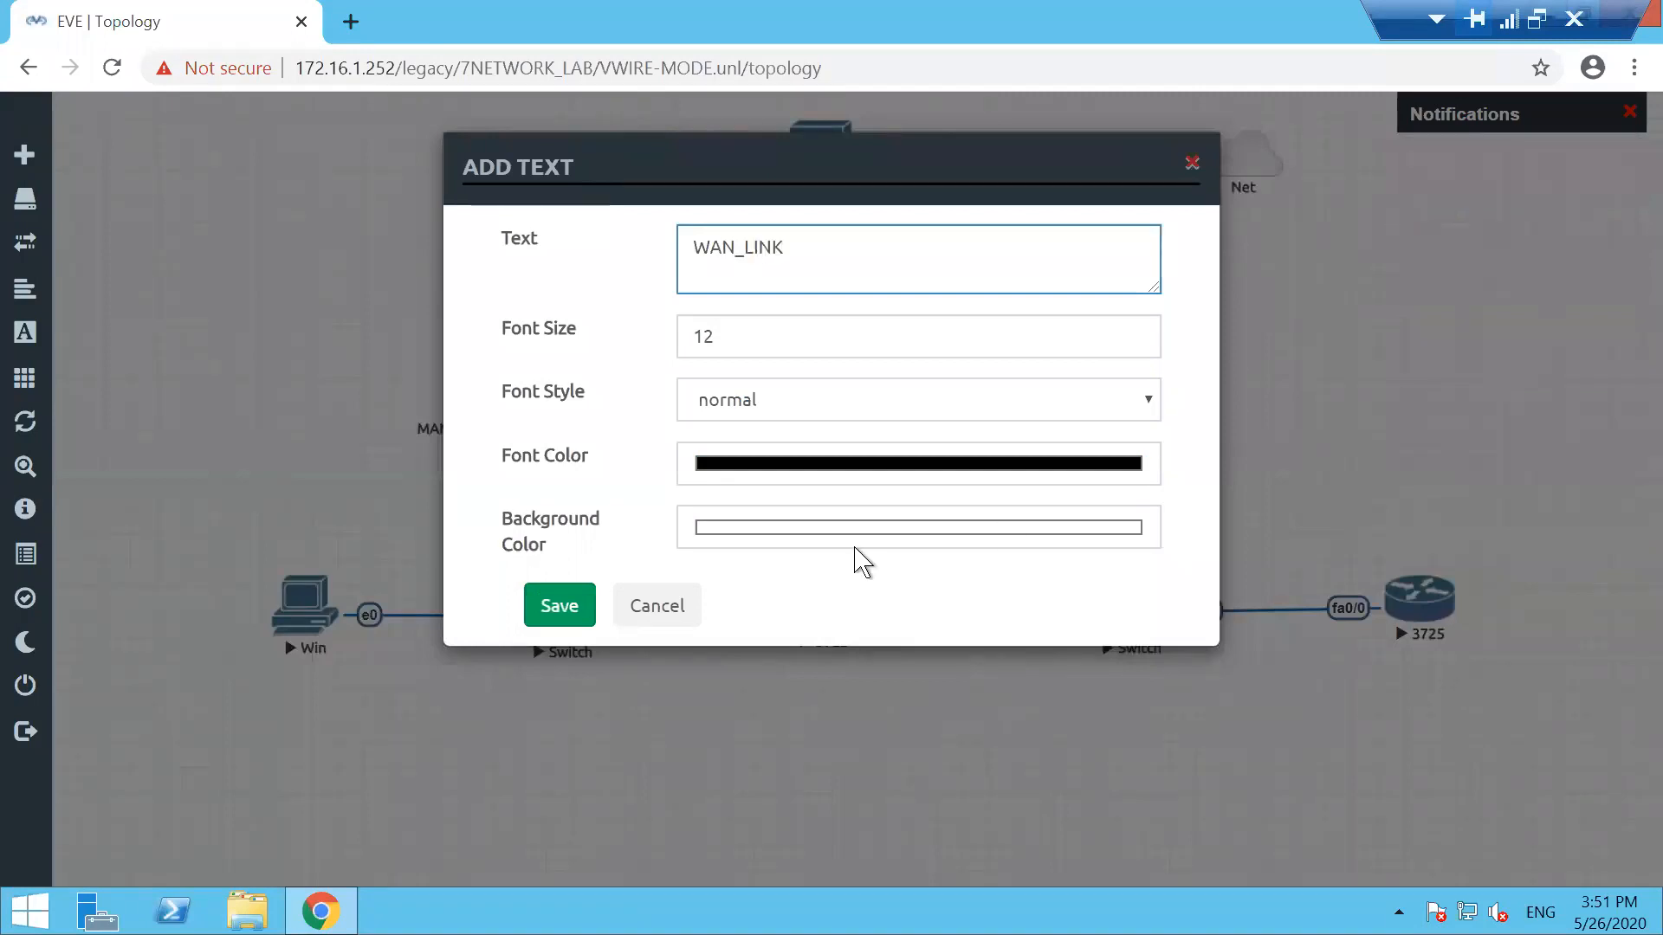
left_click(554, 617)
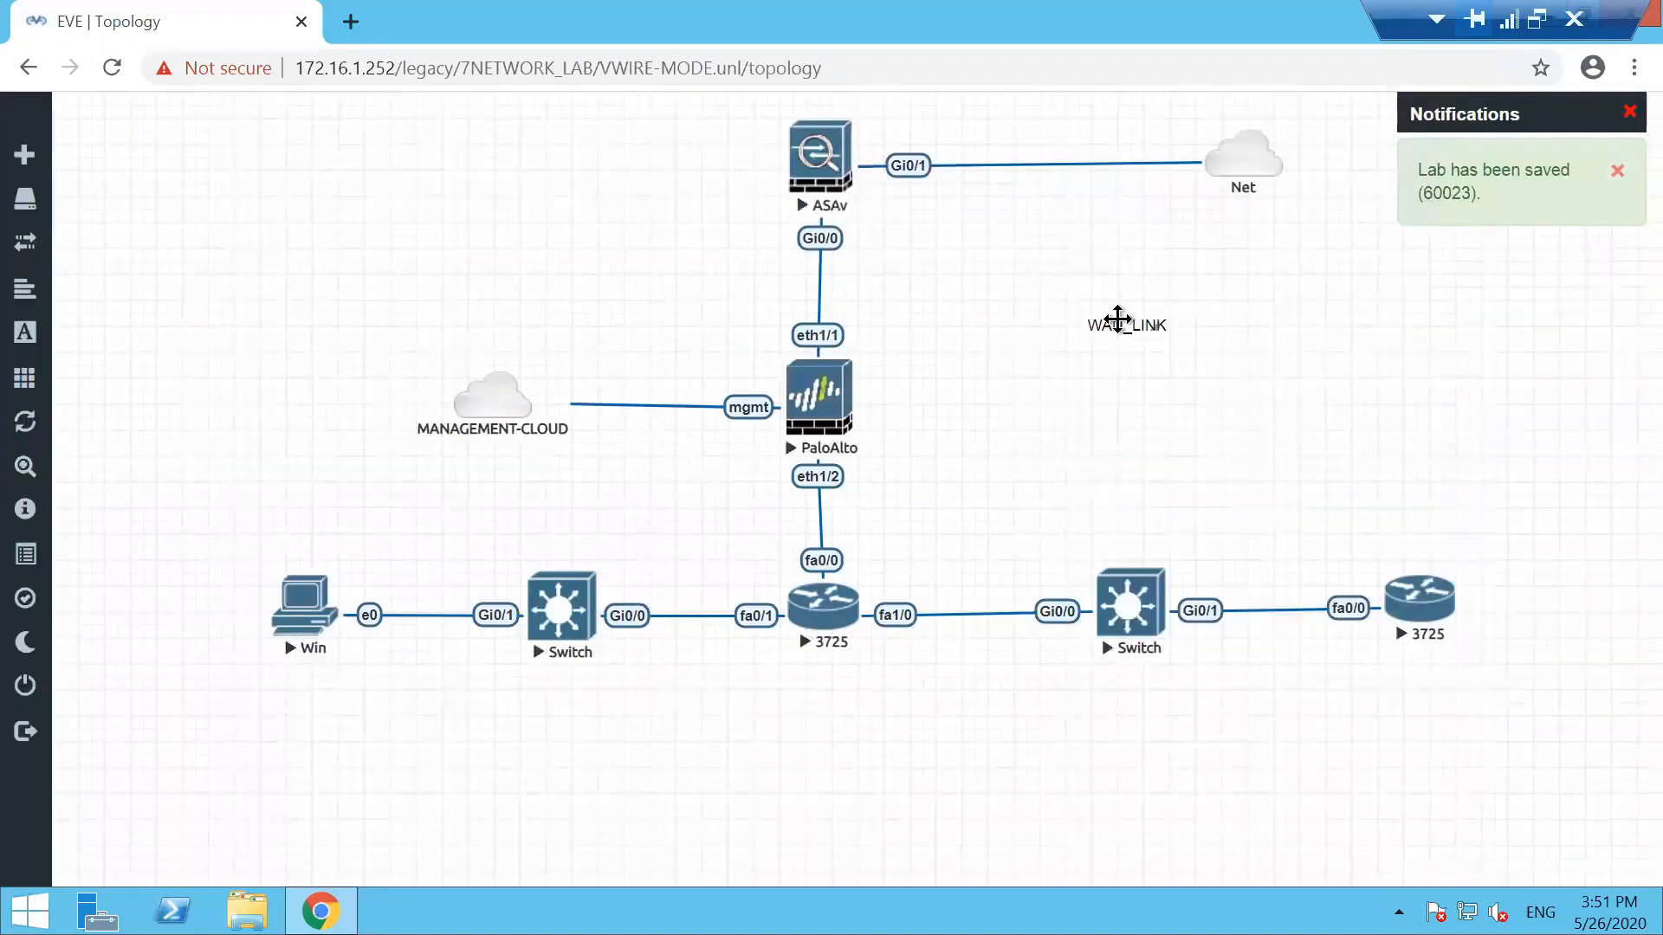
left_click_drag(1114, 323, 937, 132)
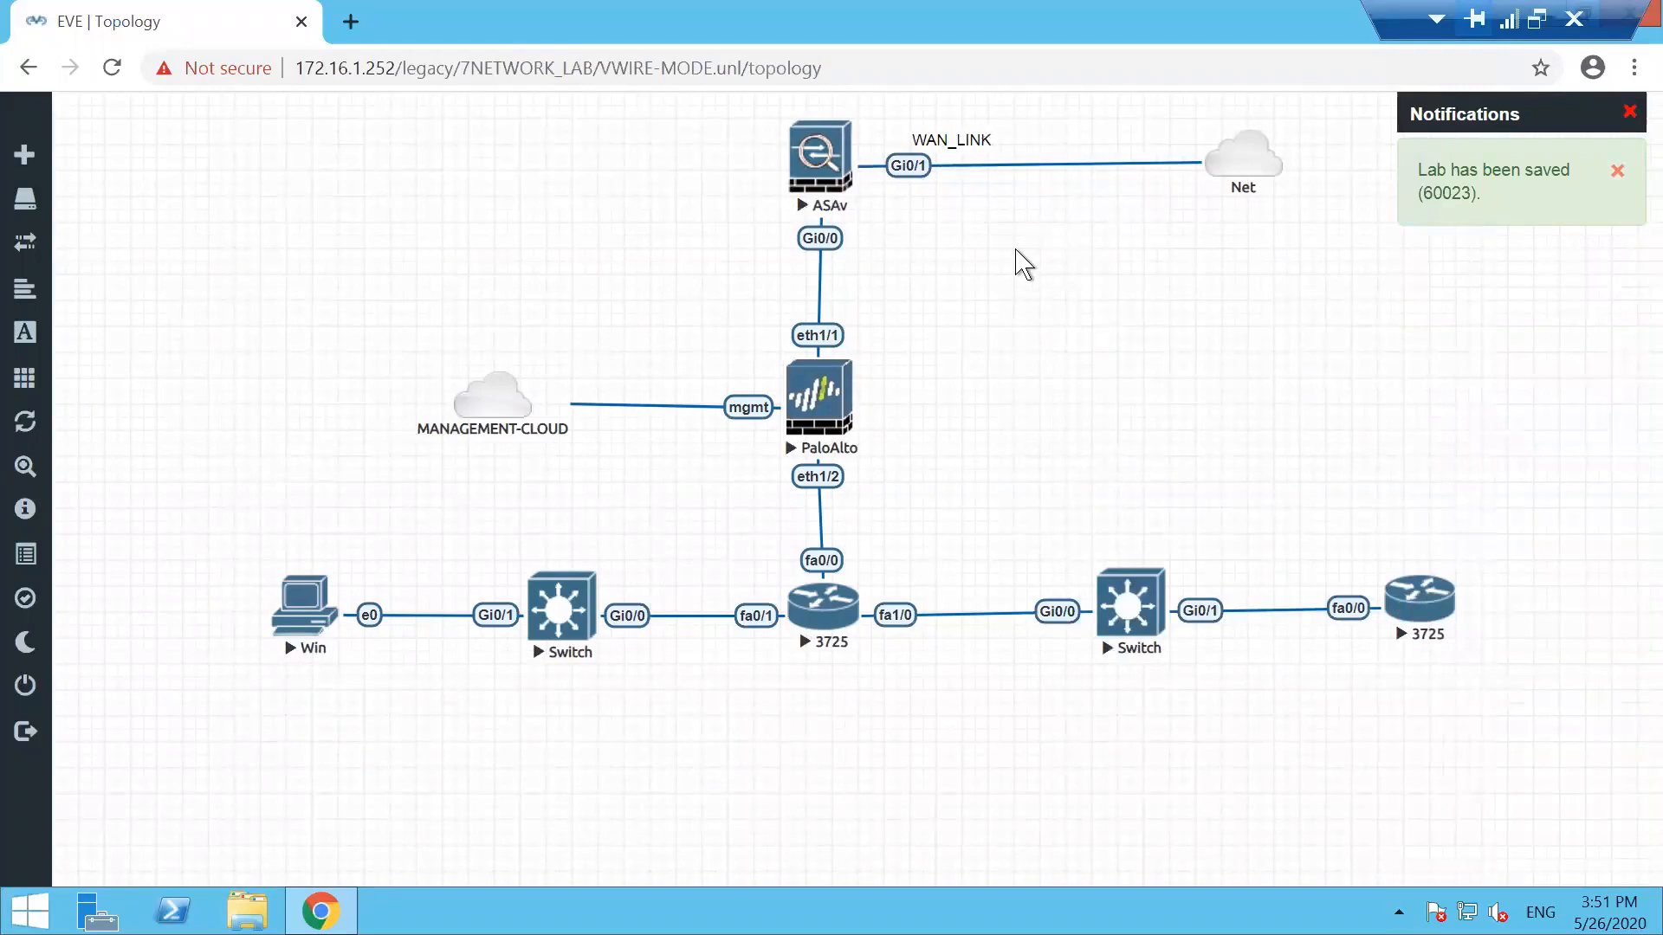
Add a text label 192.168.101.119/24 and place it just below the link from ASAv Gi0/1 to Net
right_click(1031, 254)
left_click(1091, 472)
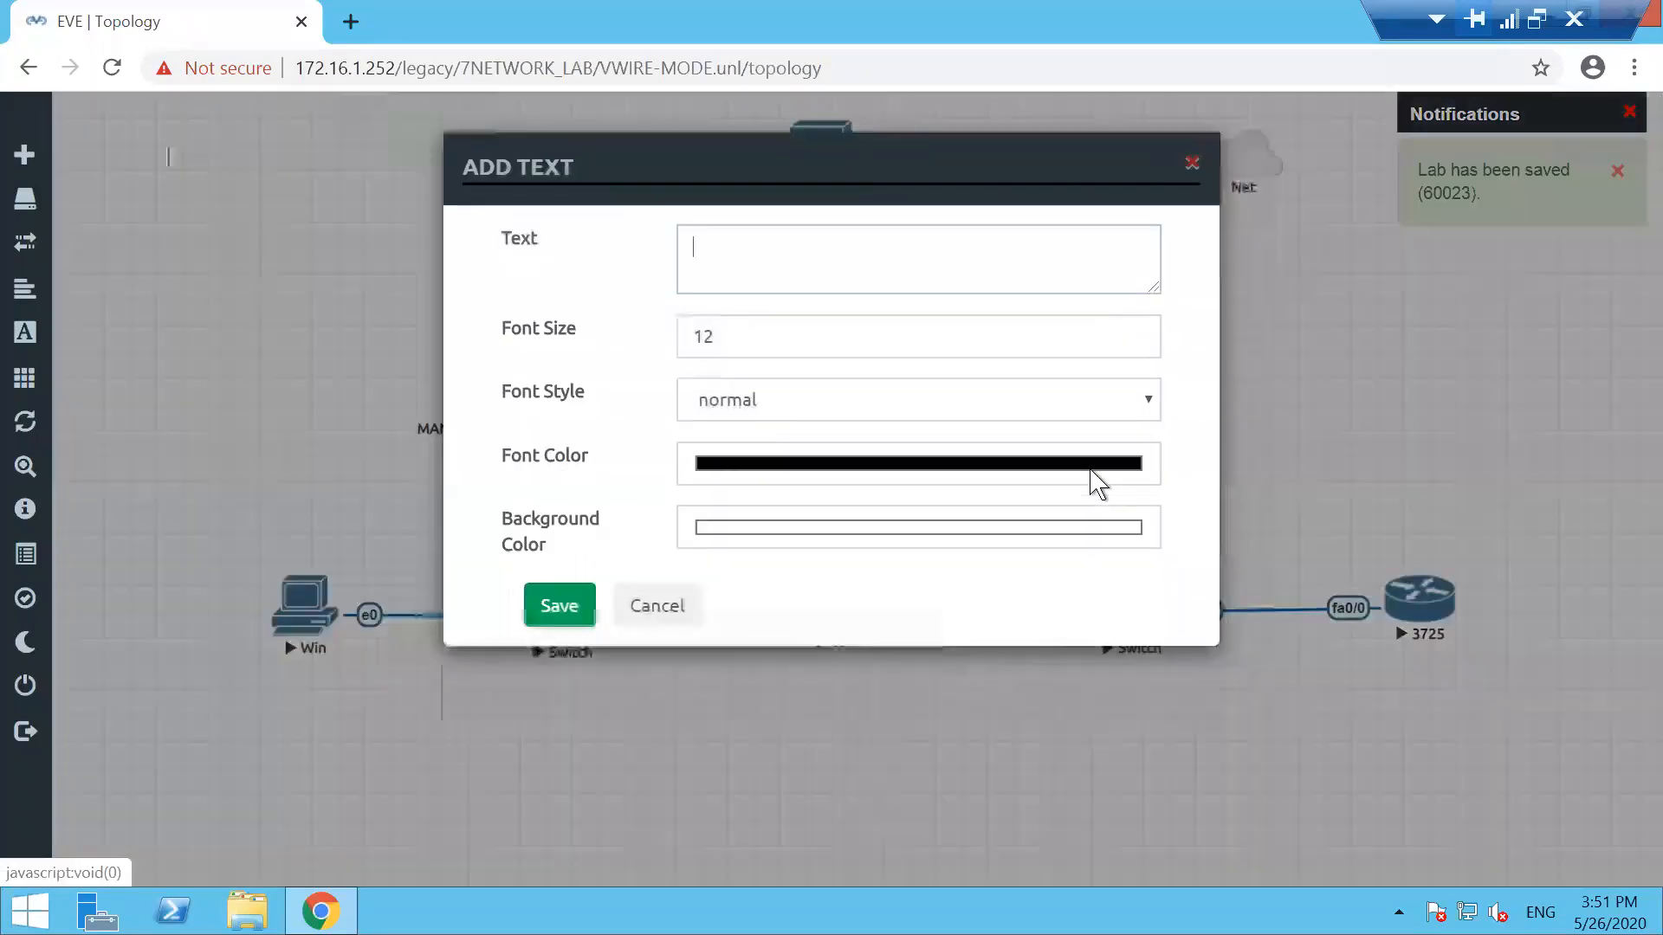
type("192.168.101.119/24")
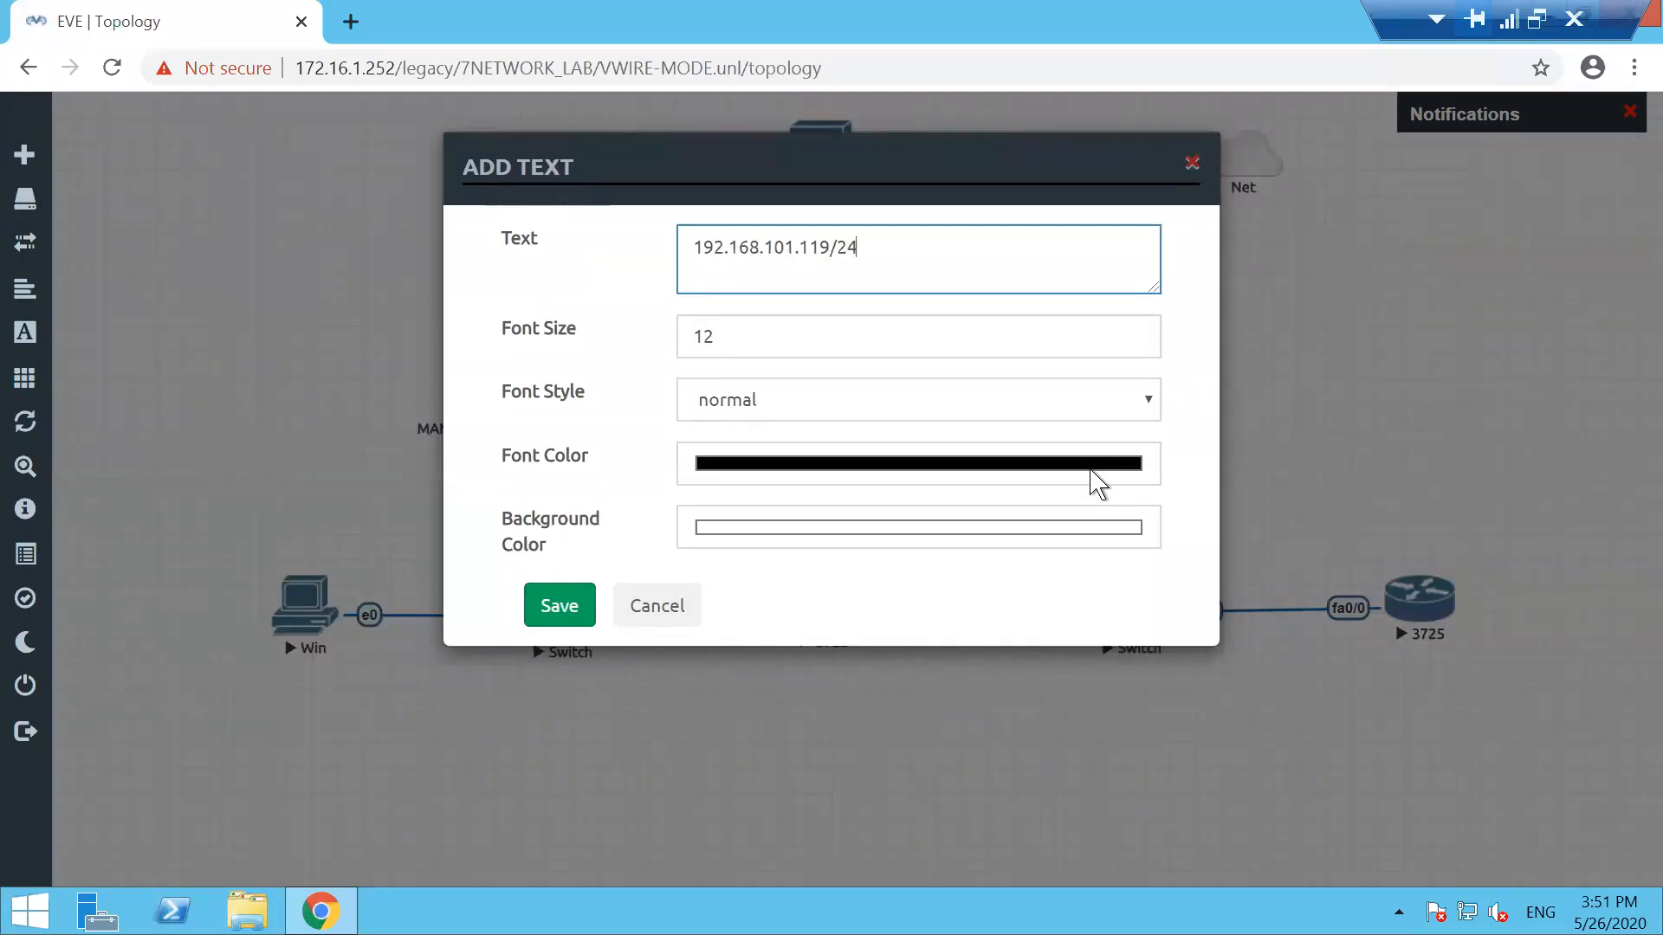
left_click(559, 604)
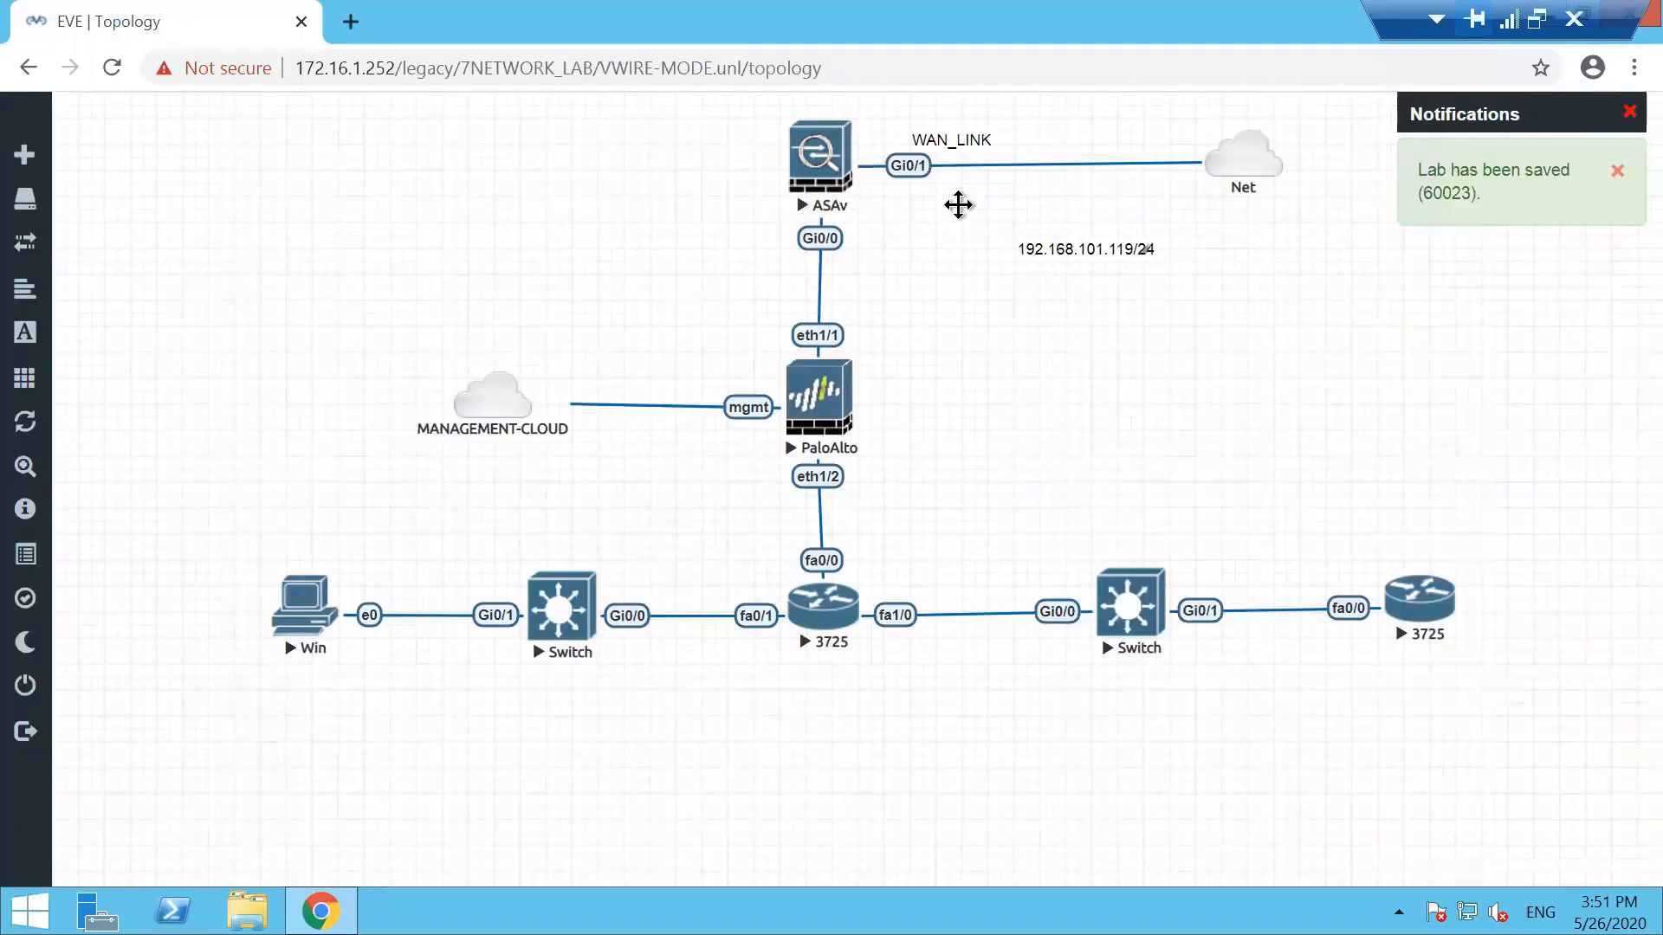
left_click_drag(958, 204, 940, 192)
Add a text label 10.1.1.1/24 and place it to the left of the ASAv's Gi0/0 interface
right_click(1063, 304)
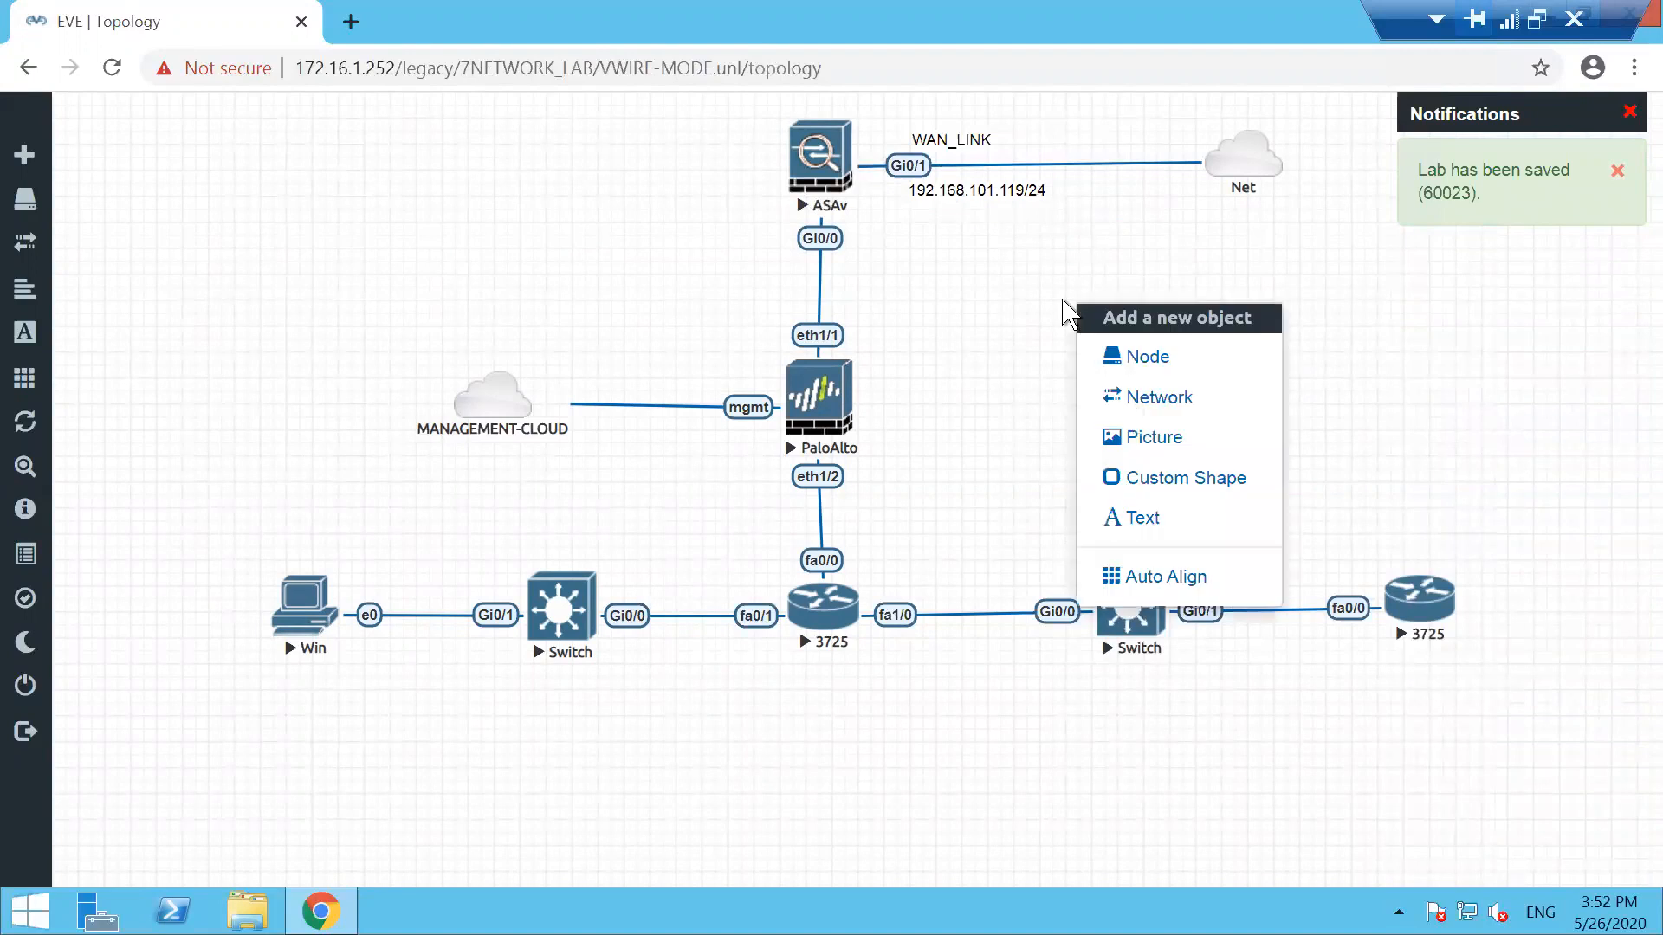
left_click(1135, 520)
type("10.")
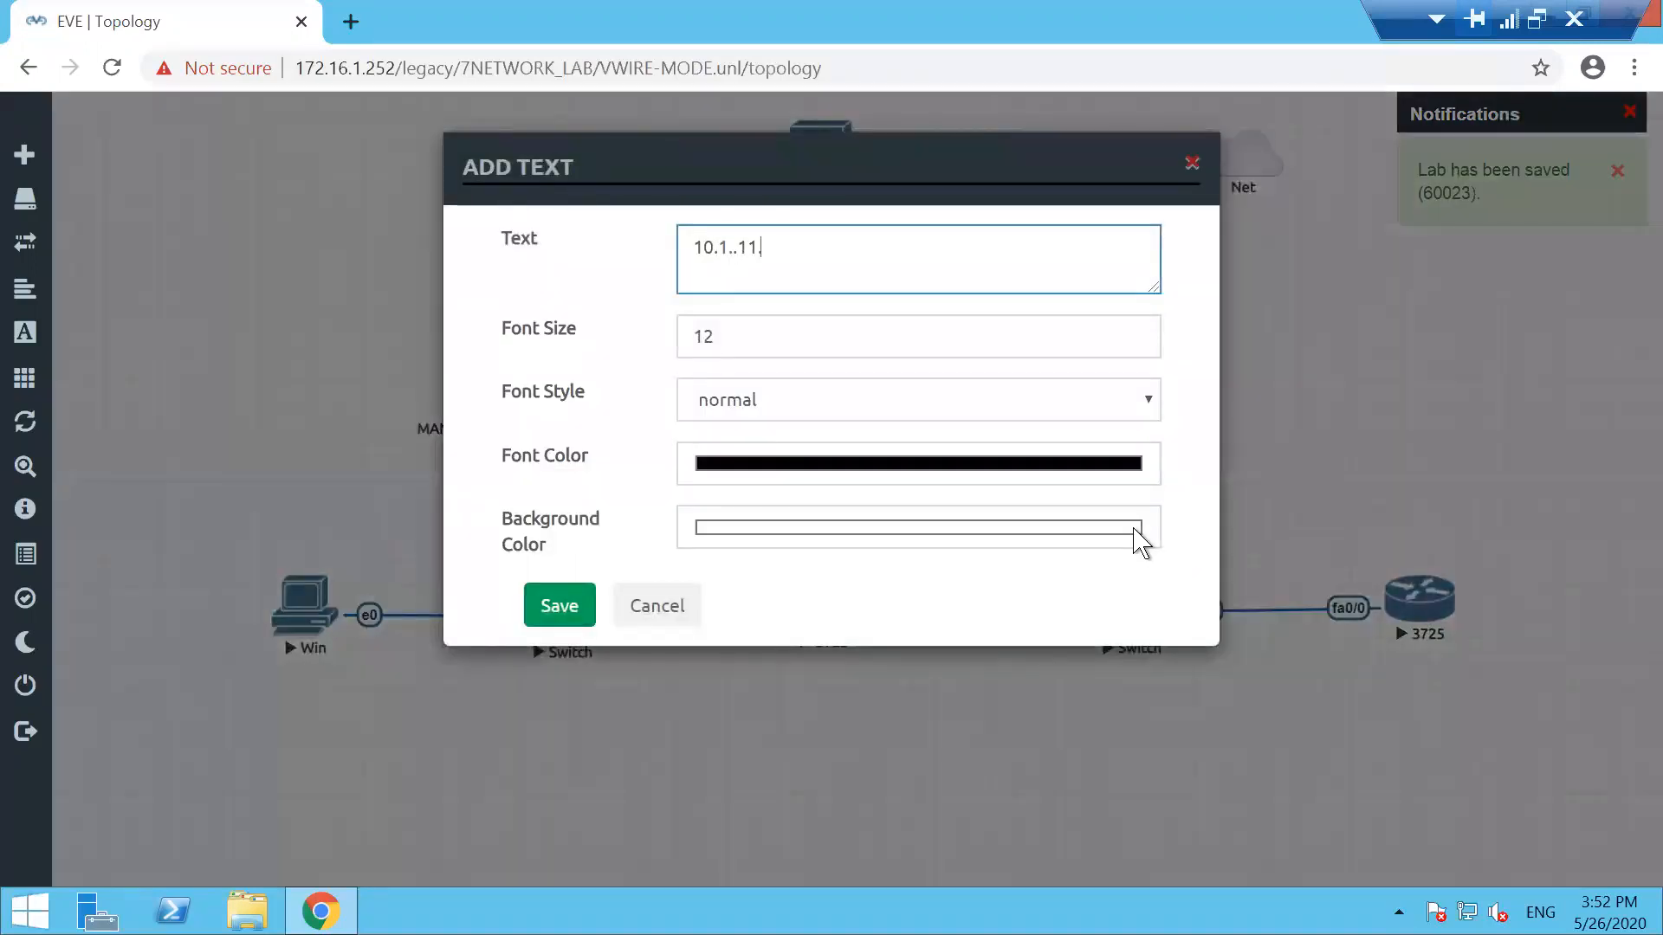
type("1.1.1/24")
left_click(556, 610)
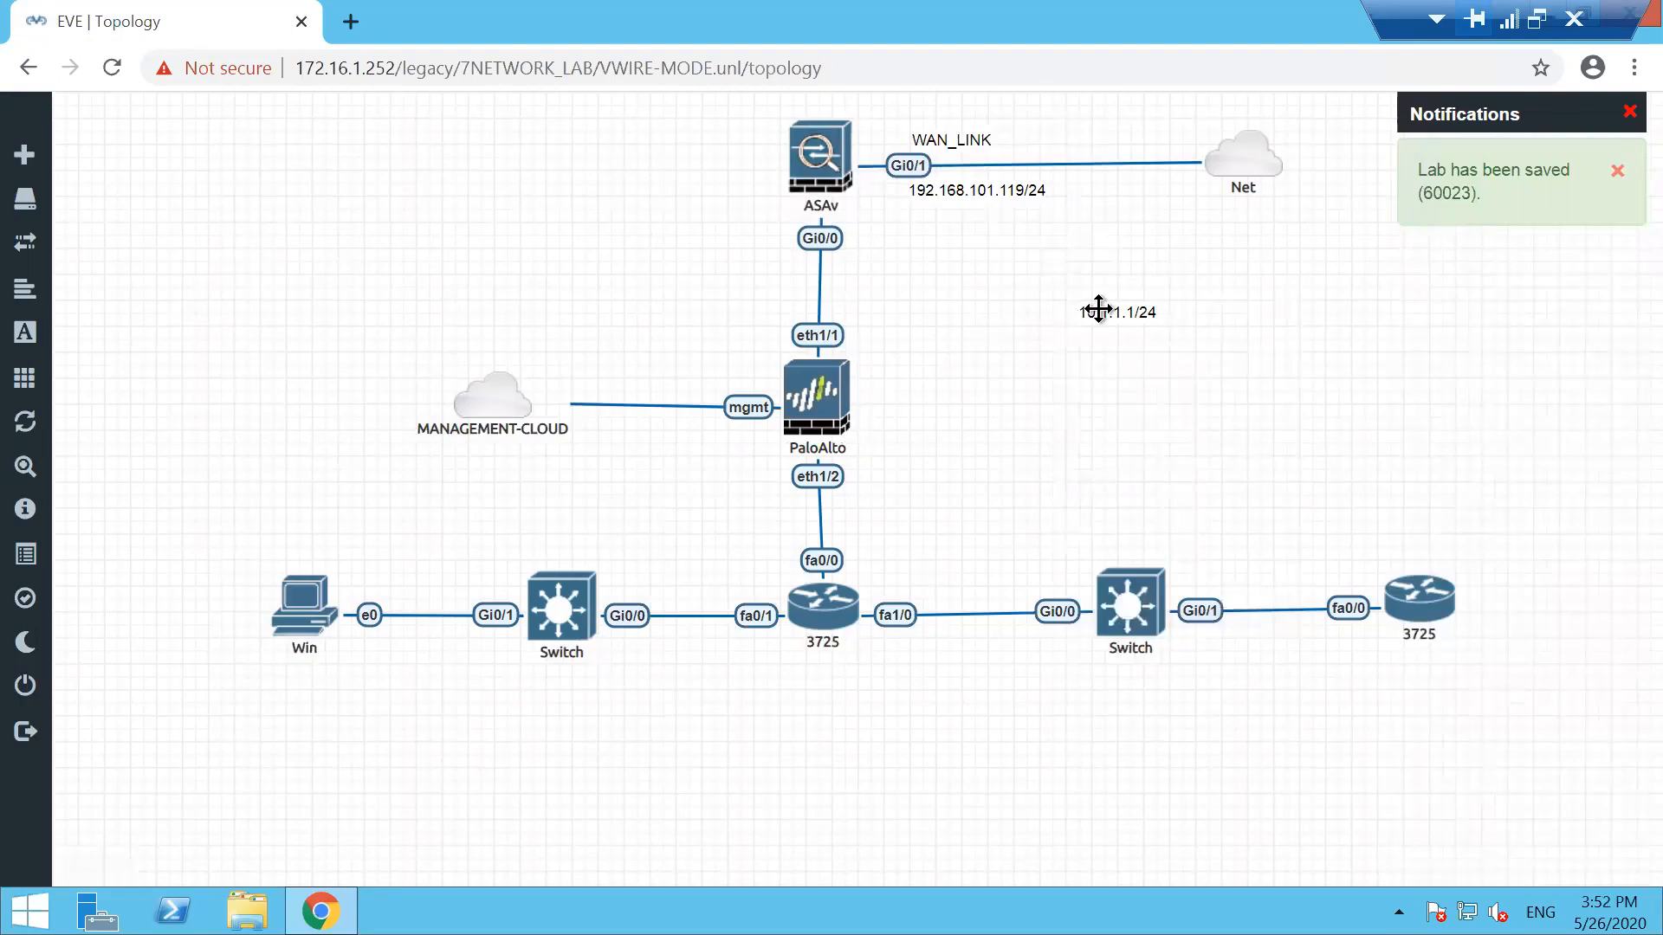
left_click_drag(860, 279, 728, 240)
Add a blue text title V-WIRE DEPLOYMENT PALO ALTO, enlarge it, and place it in the empty area left of the ASAv
right_click(371, 275)
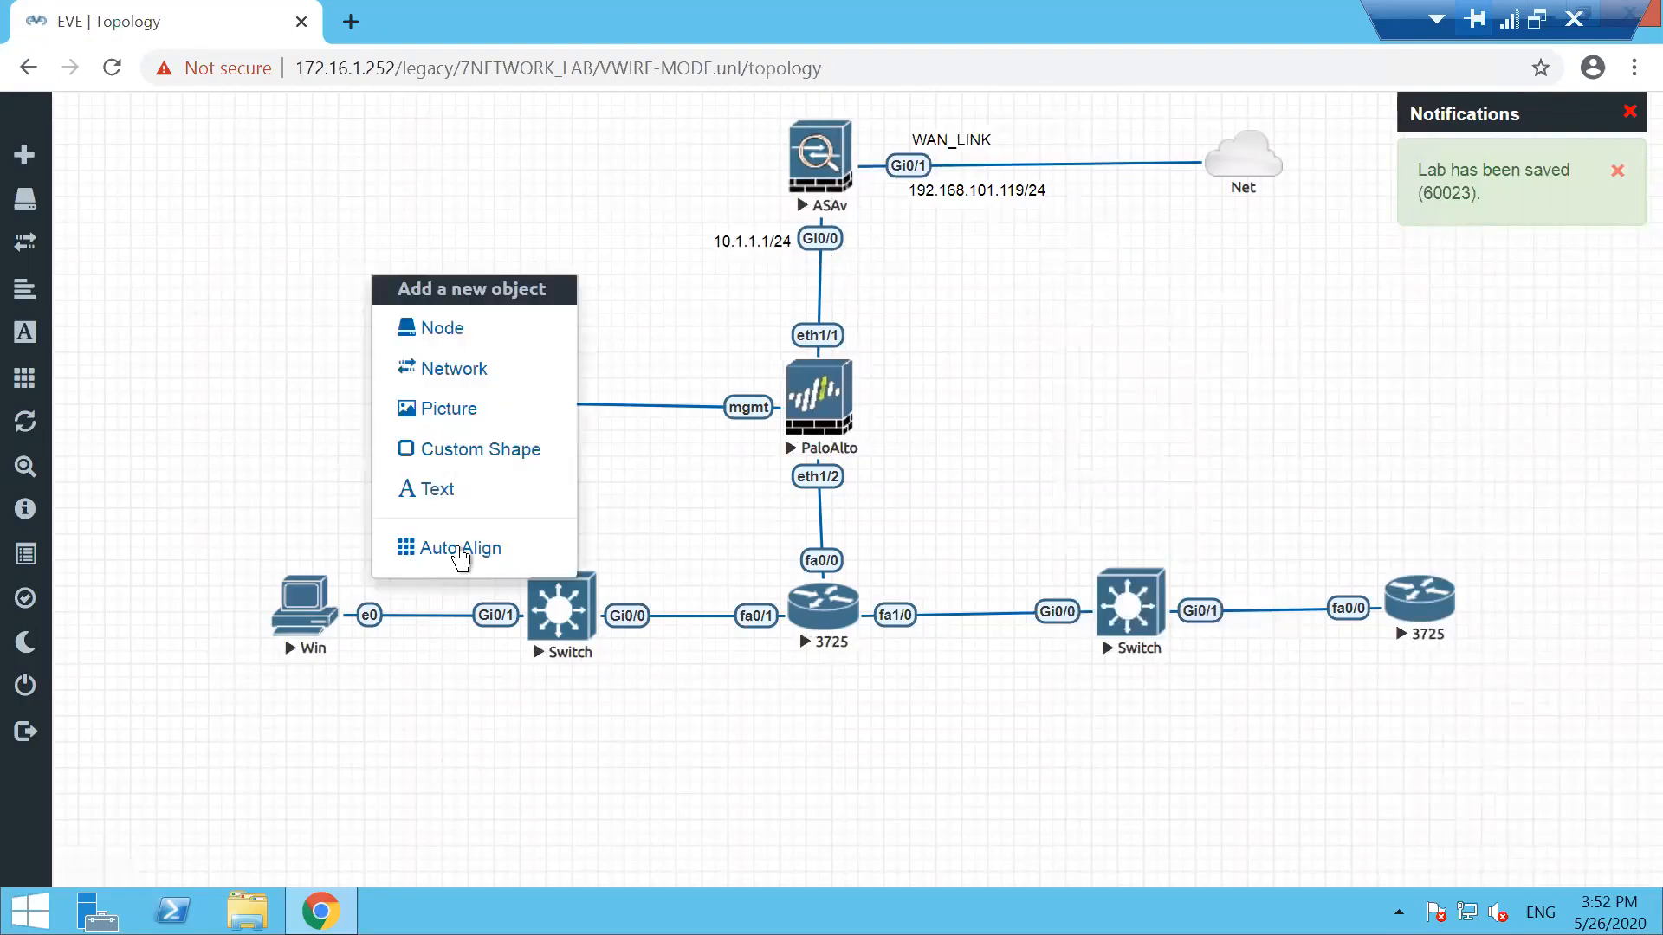
left_click(437, 490)
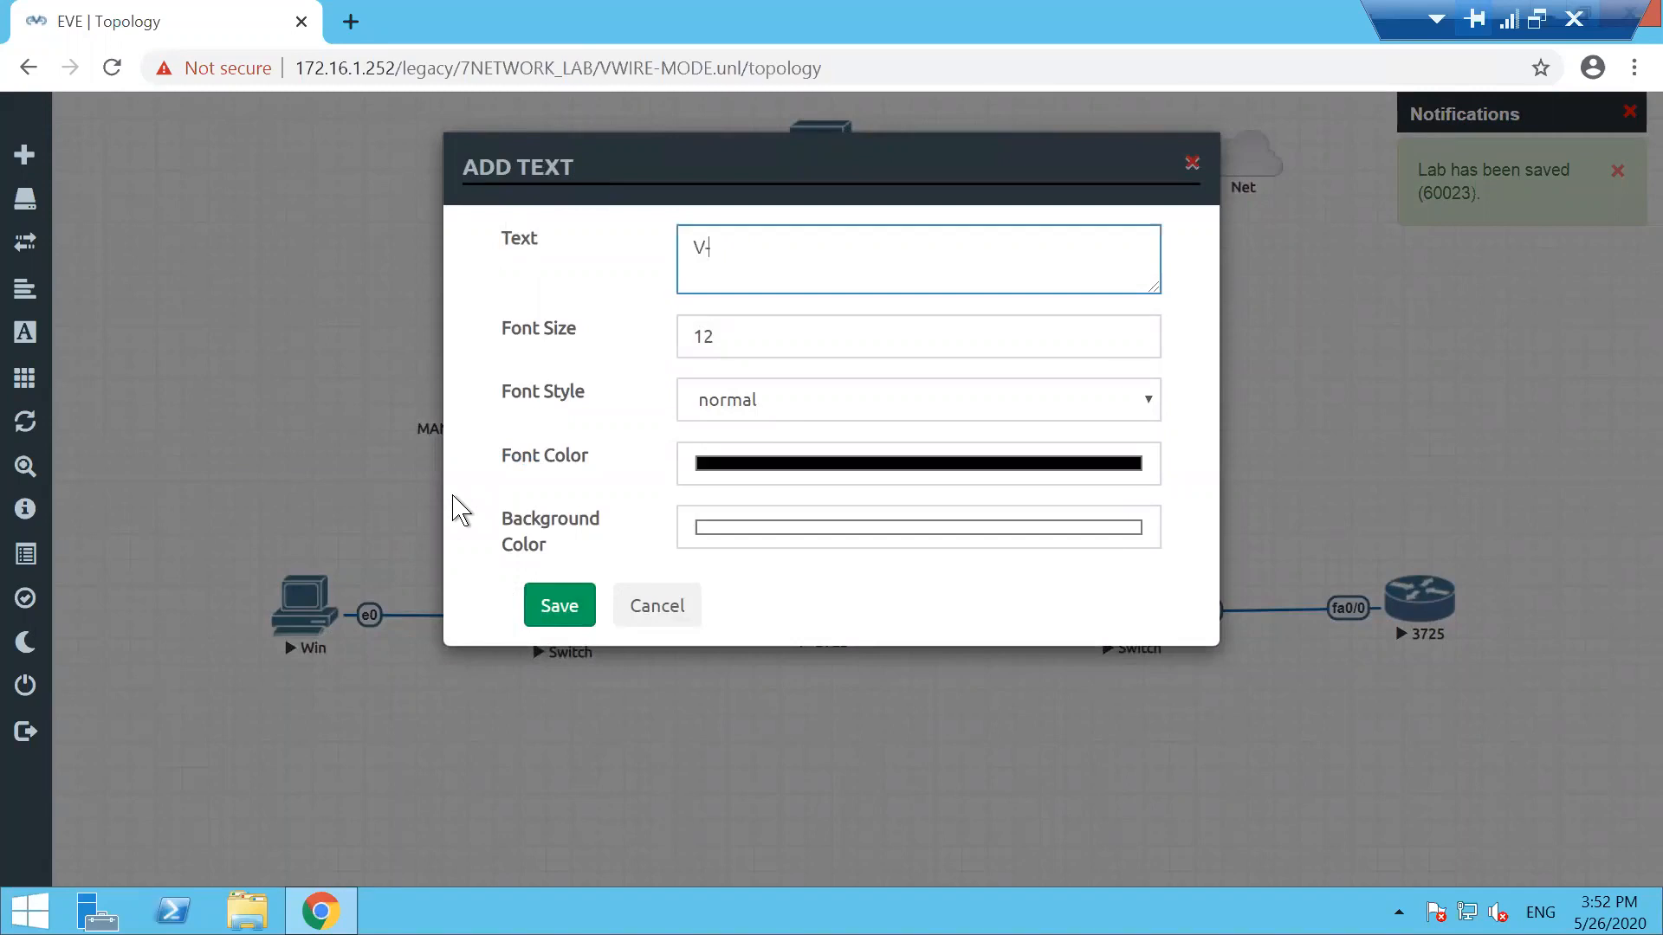
type("V-WIRE DEPLOYMENT PALO ALTO")
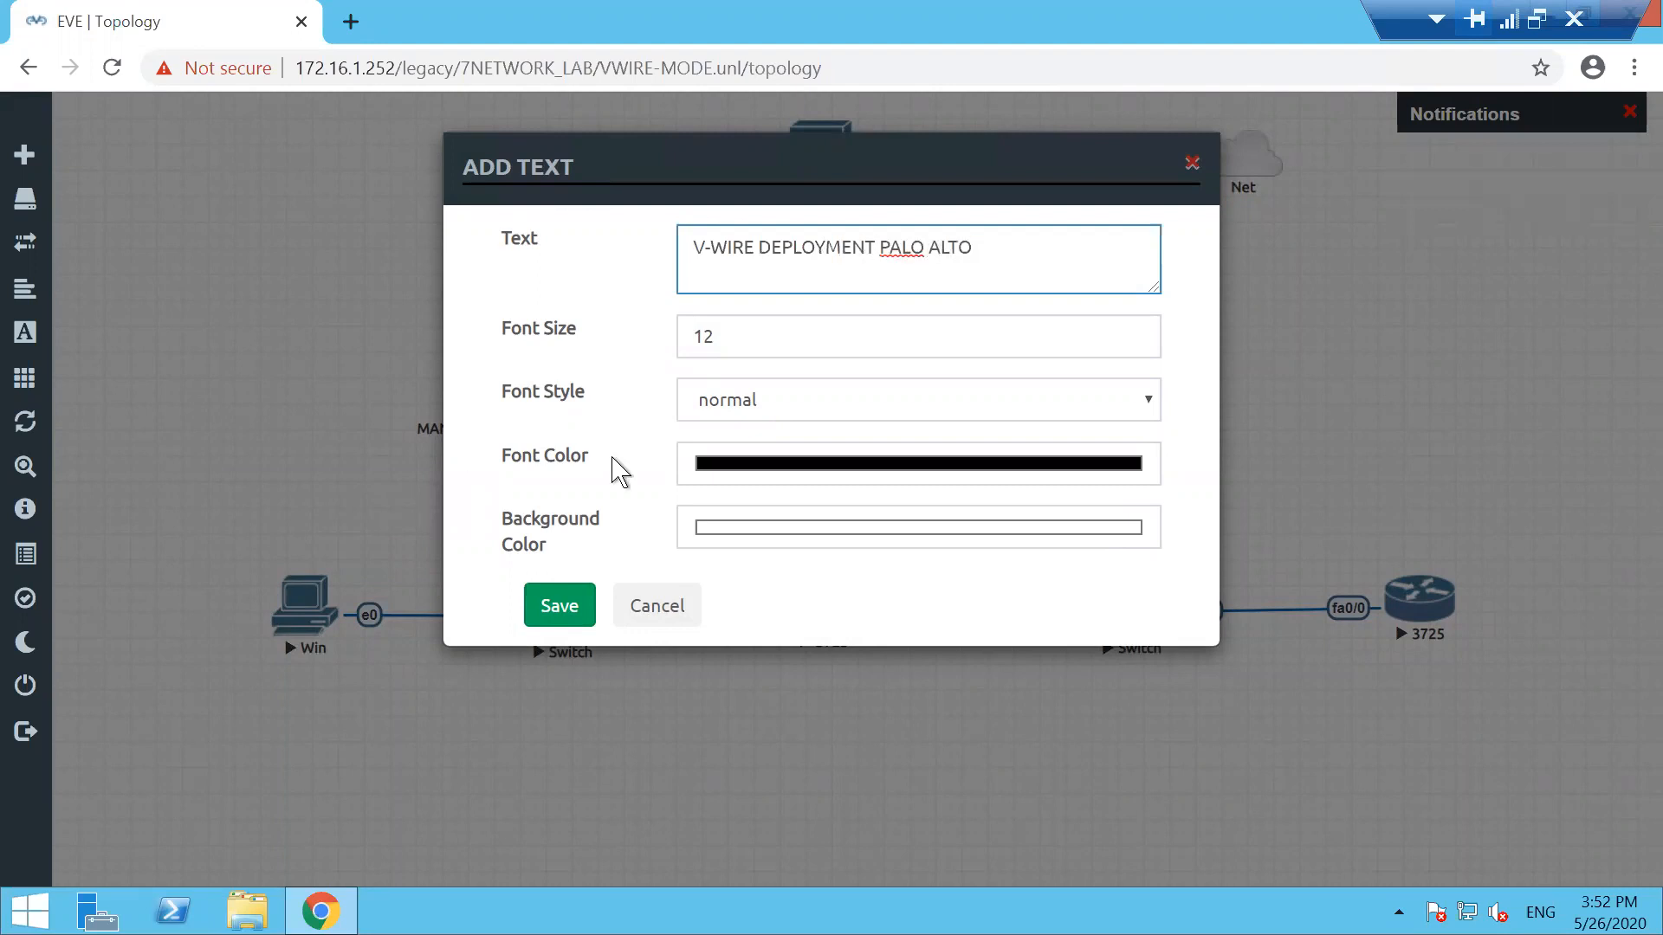
left_click(742, 465)
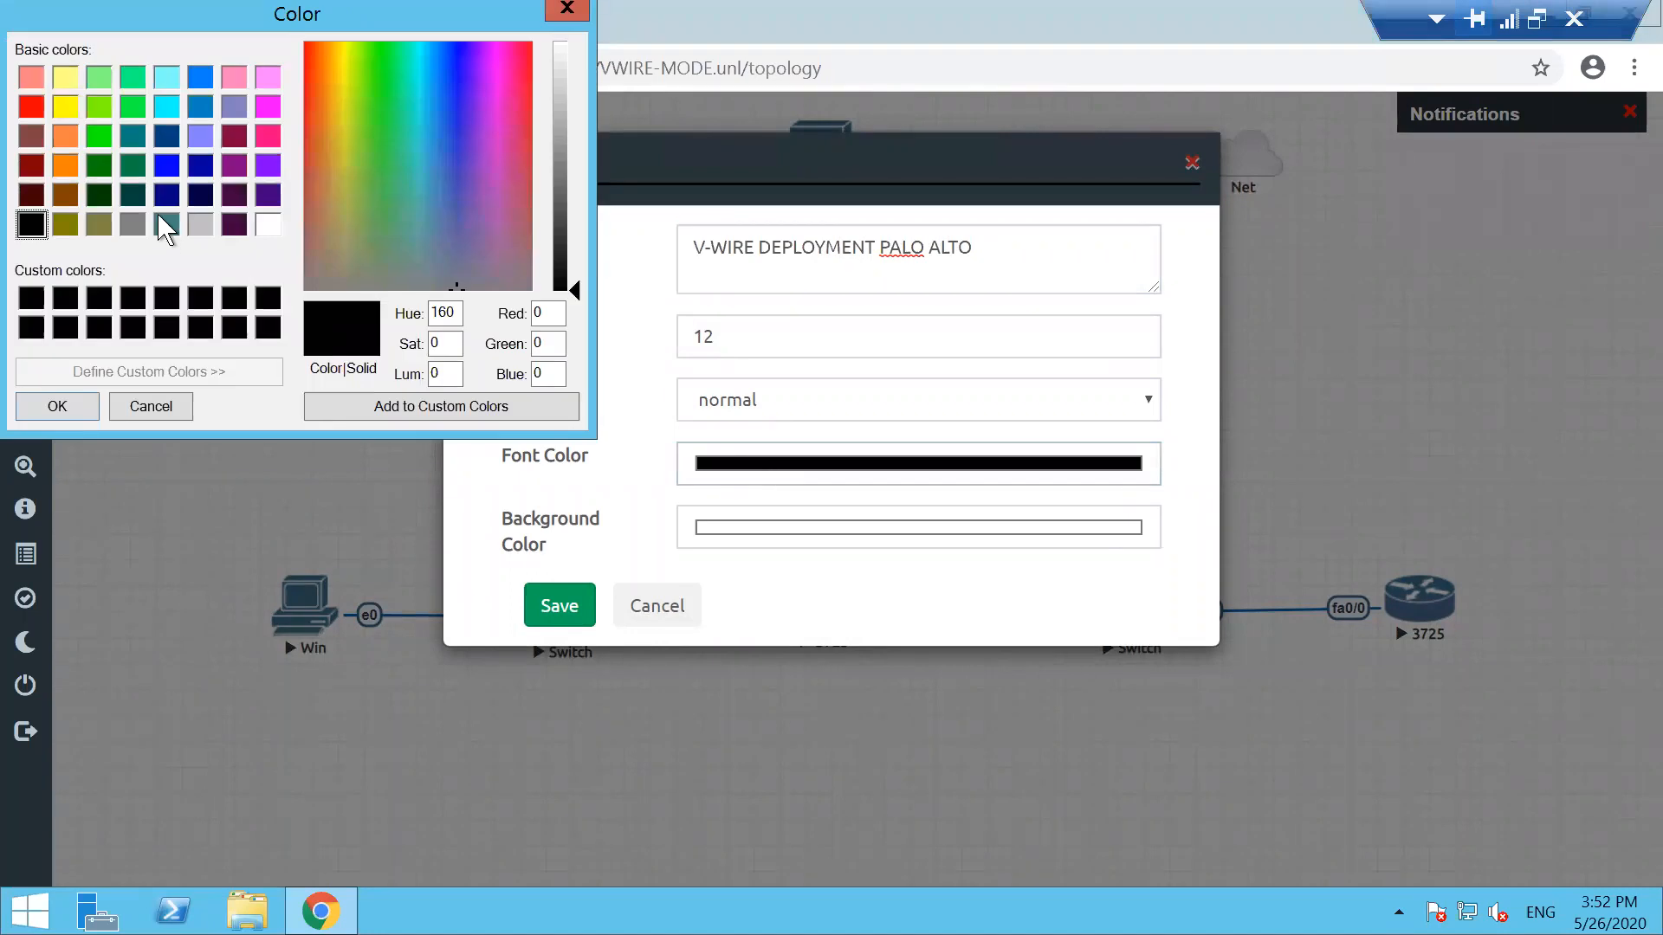
left_click(168, 165)
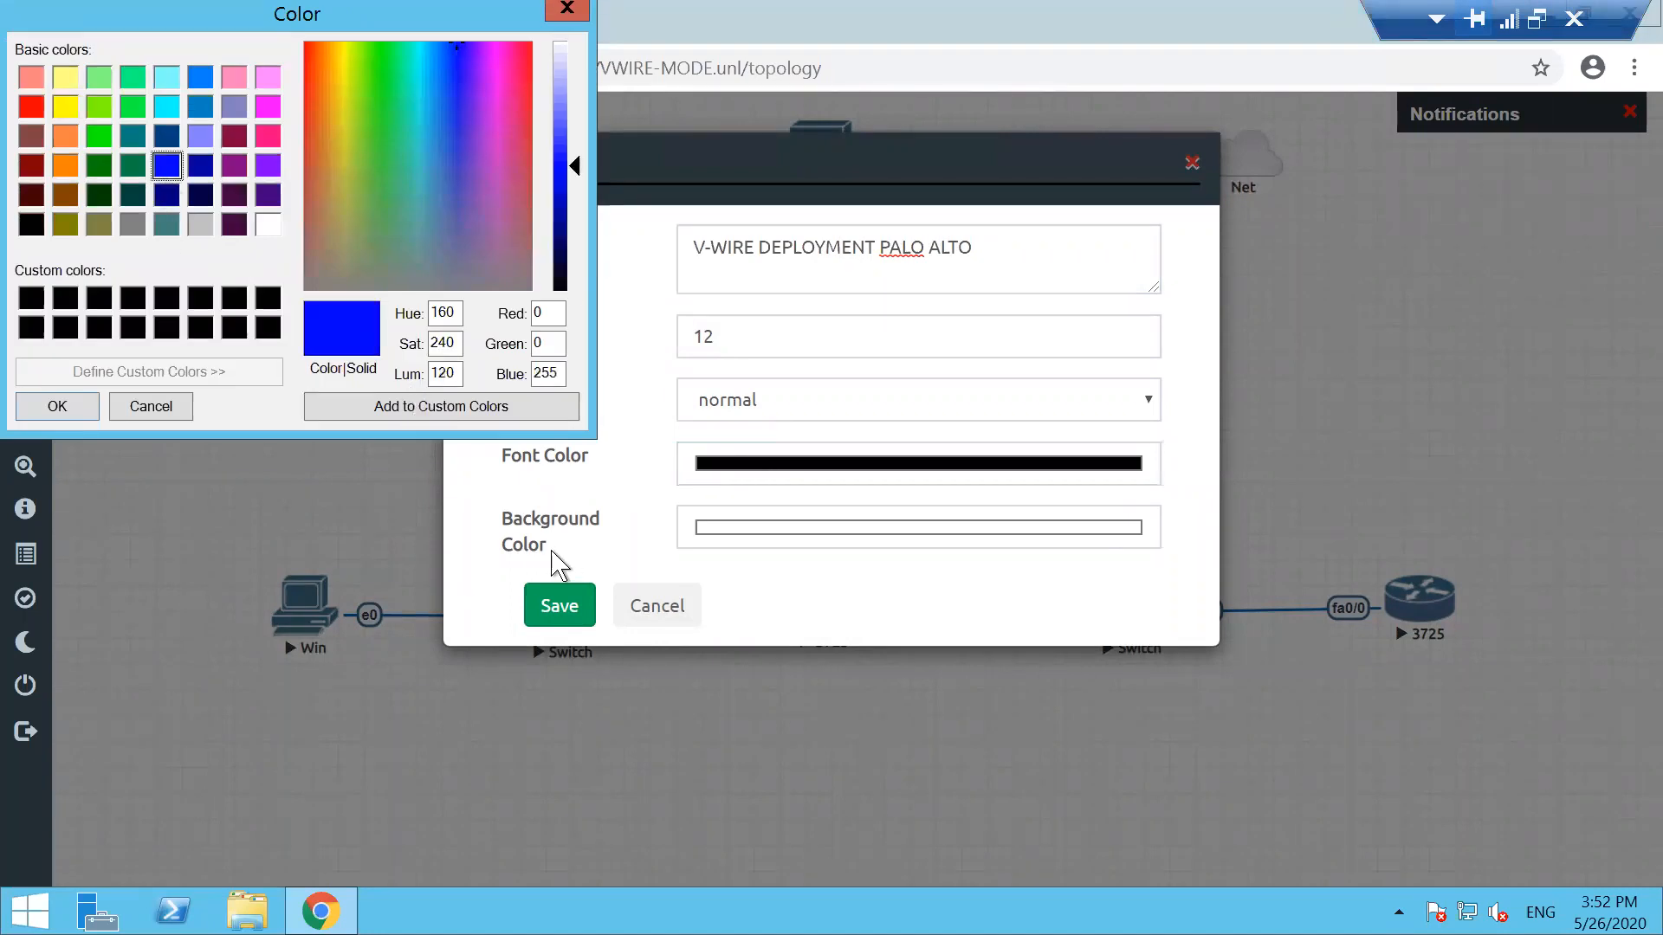
left_click(57, 406)
left_click(559, 605)
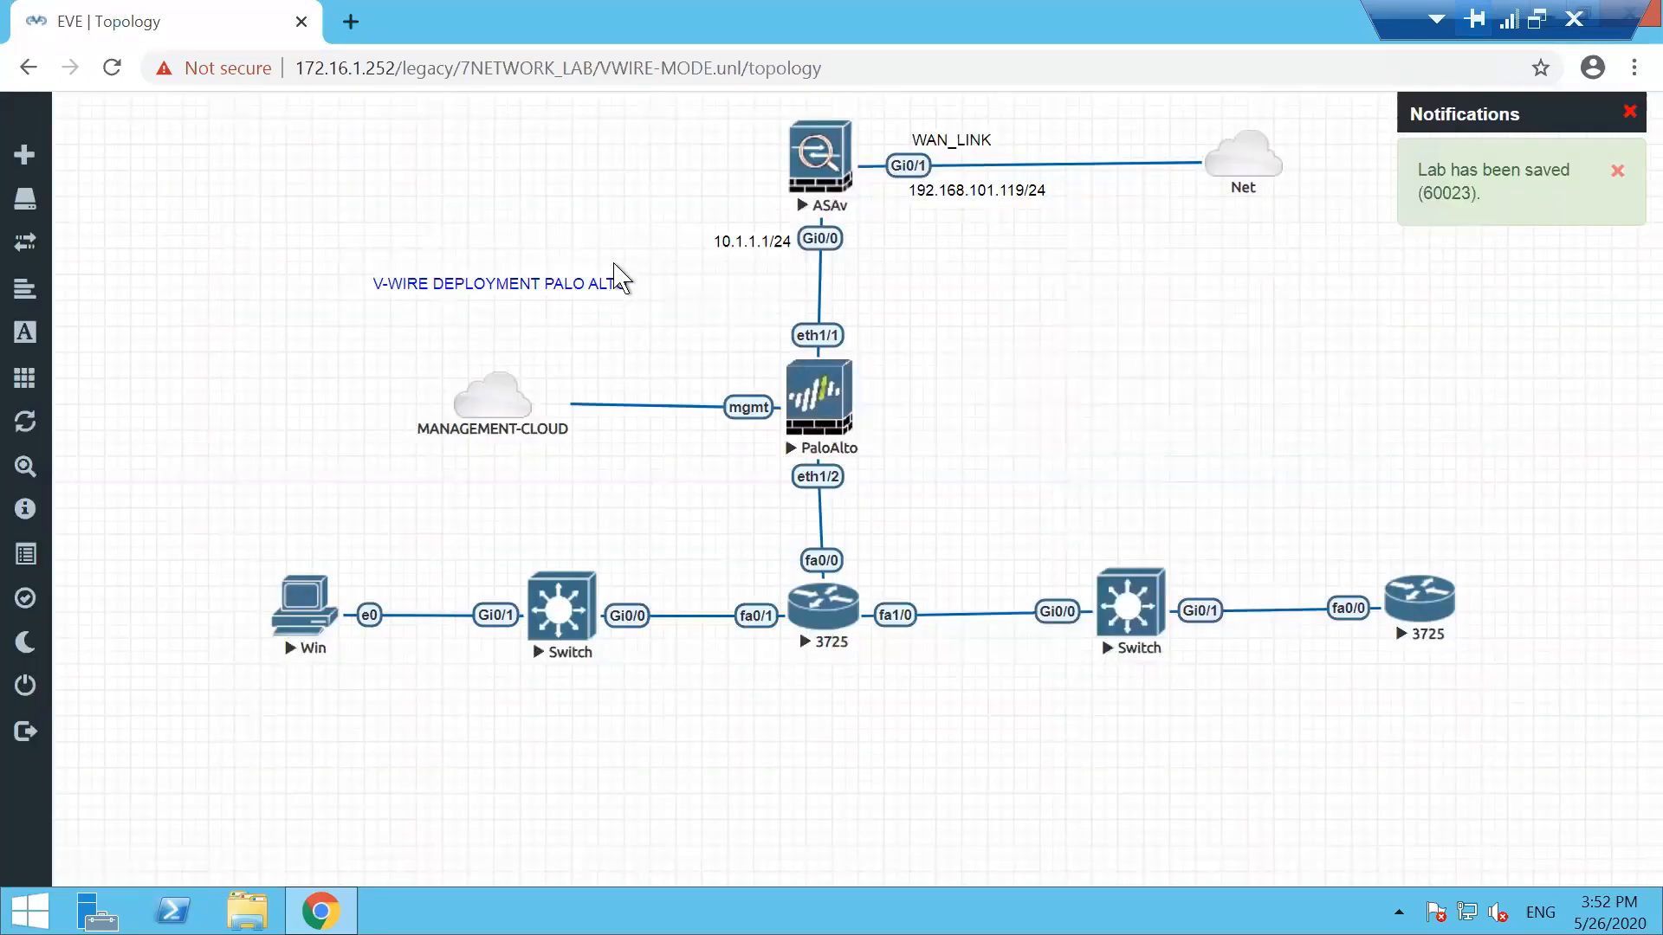
left_click_drag(606, 277, 811, 302)
left_click_drag(575, 302, 523, 164)
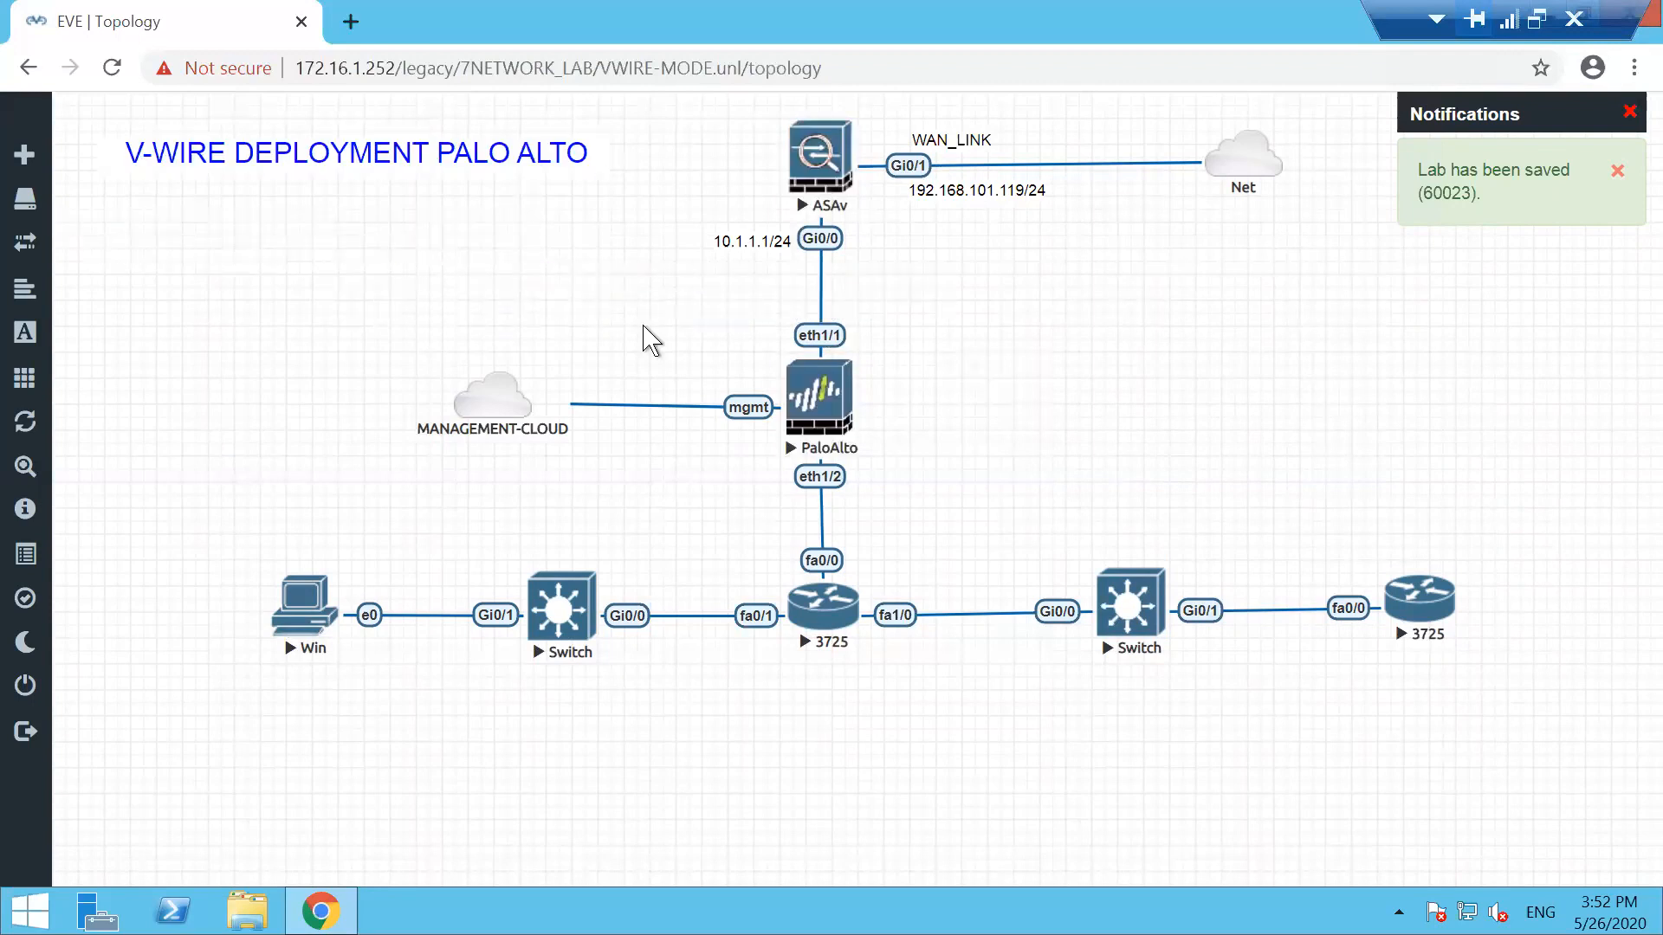
Duplicate the 10.1.1.1/24 label, place the copy beside fa0/0 of the central 3725, and change its text to 10.1.1.2/24
right_click(751, 242)
left_click(827, 297)
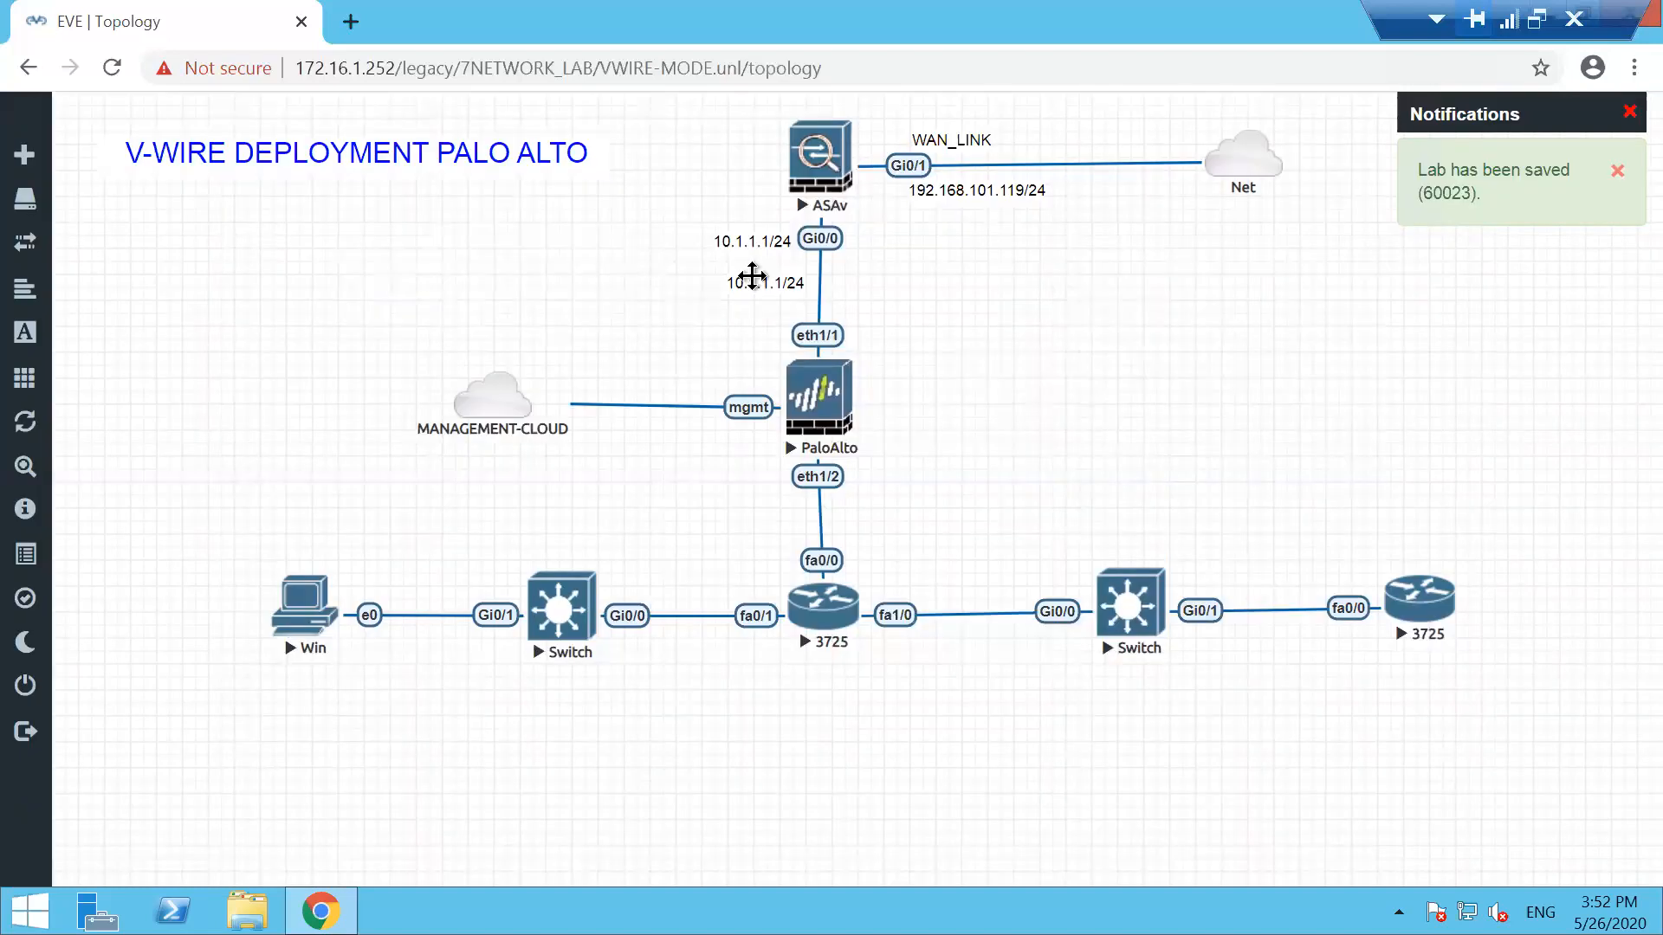
left_click_drag(752, 275, 880, 553)
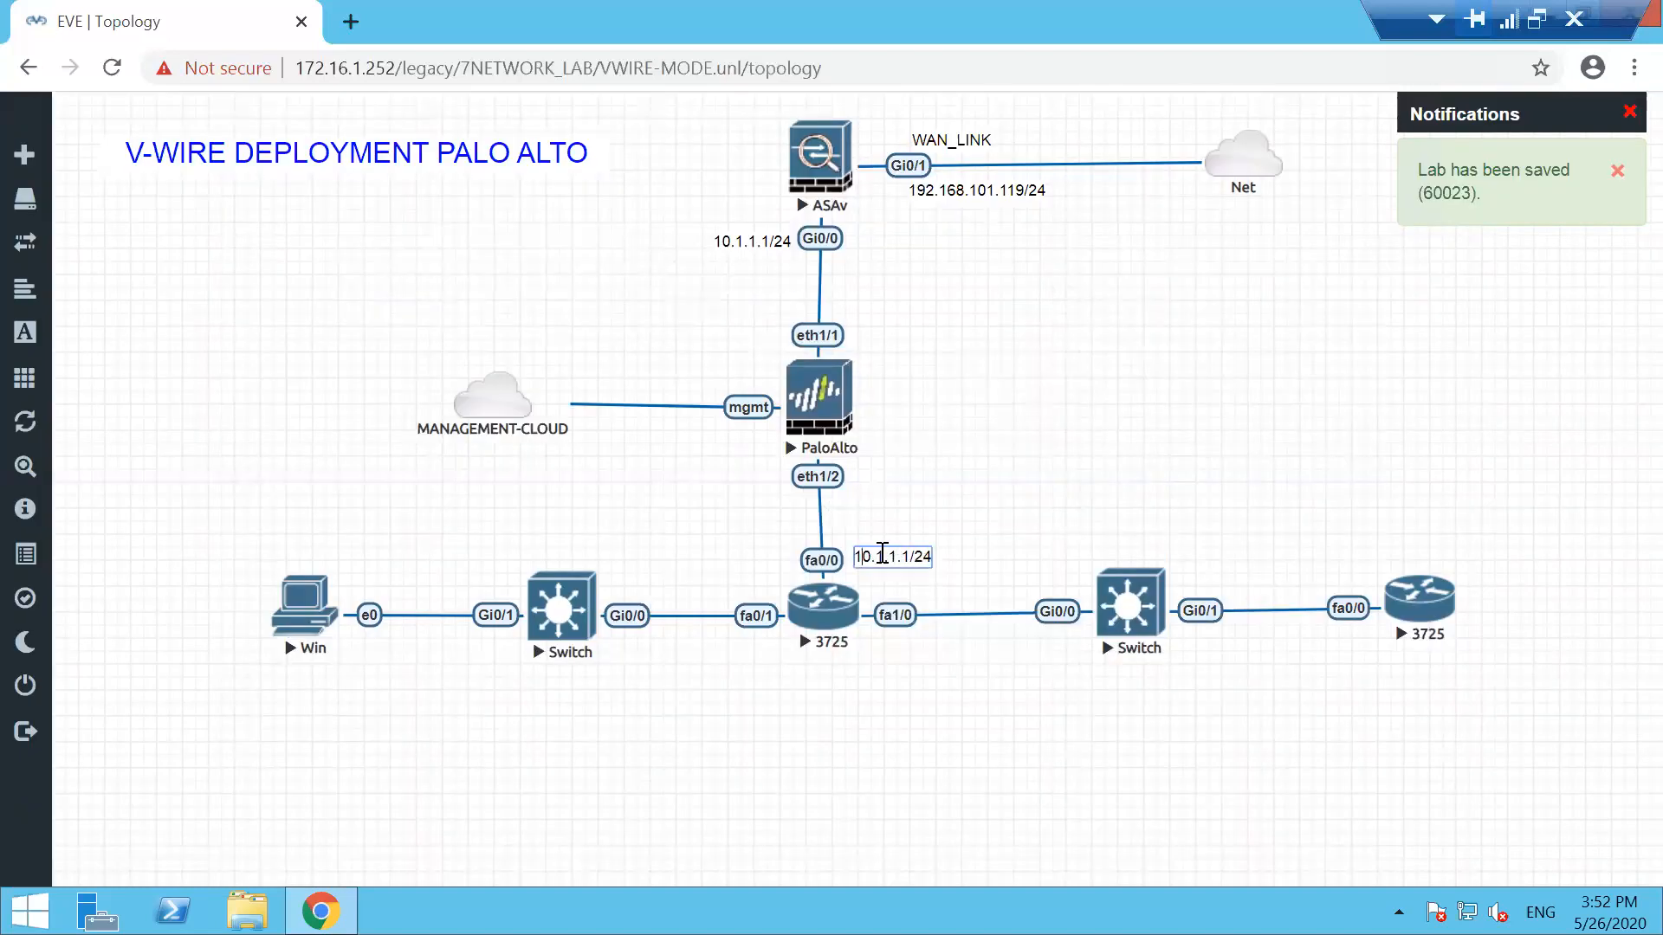
left_click(1058, 523)
Add a two-line label 192.168.10.0/24 and LAN- SUBNET A (CLIENT), and place it below the Win client and left-hand switch
right_click(1114, 720)
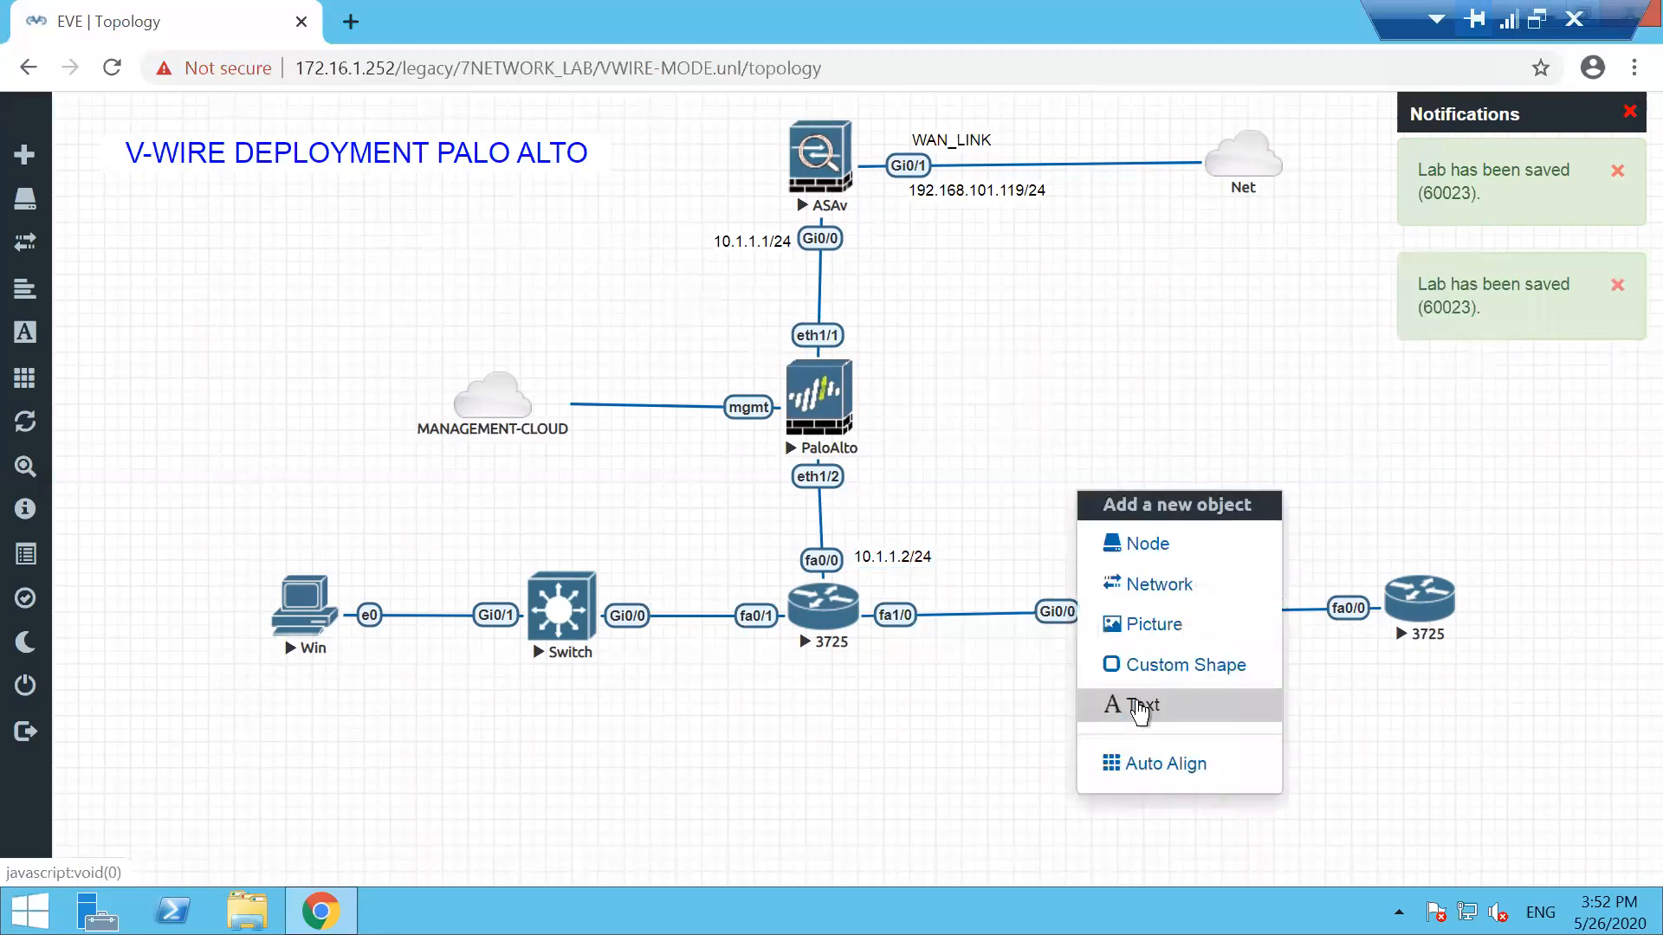
left_click(1140, 704)
type("192.168.10.")
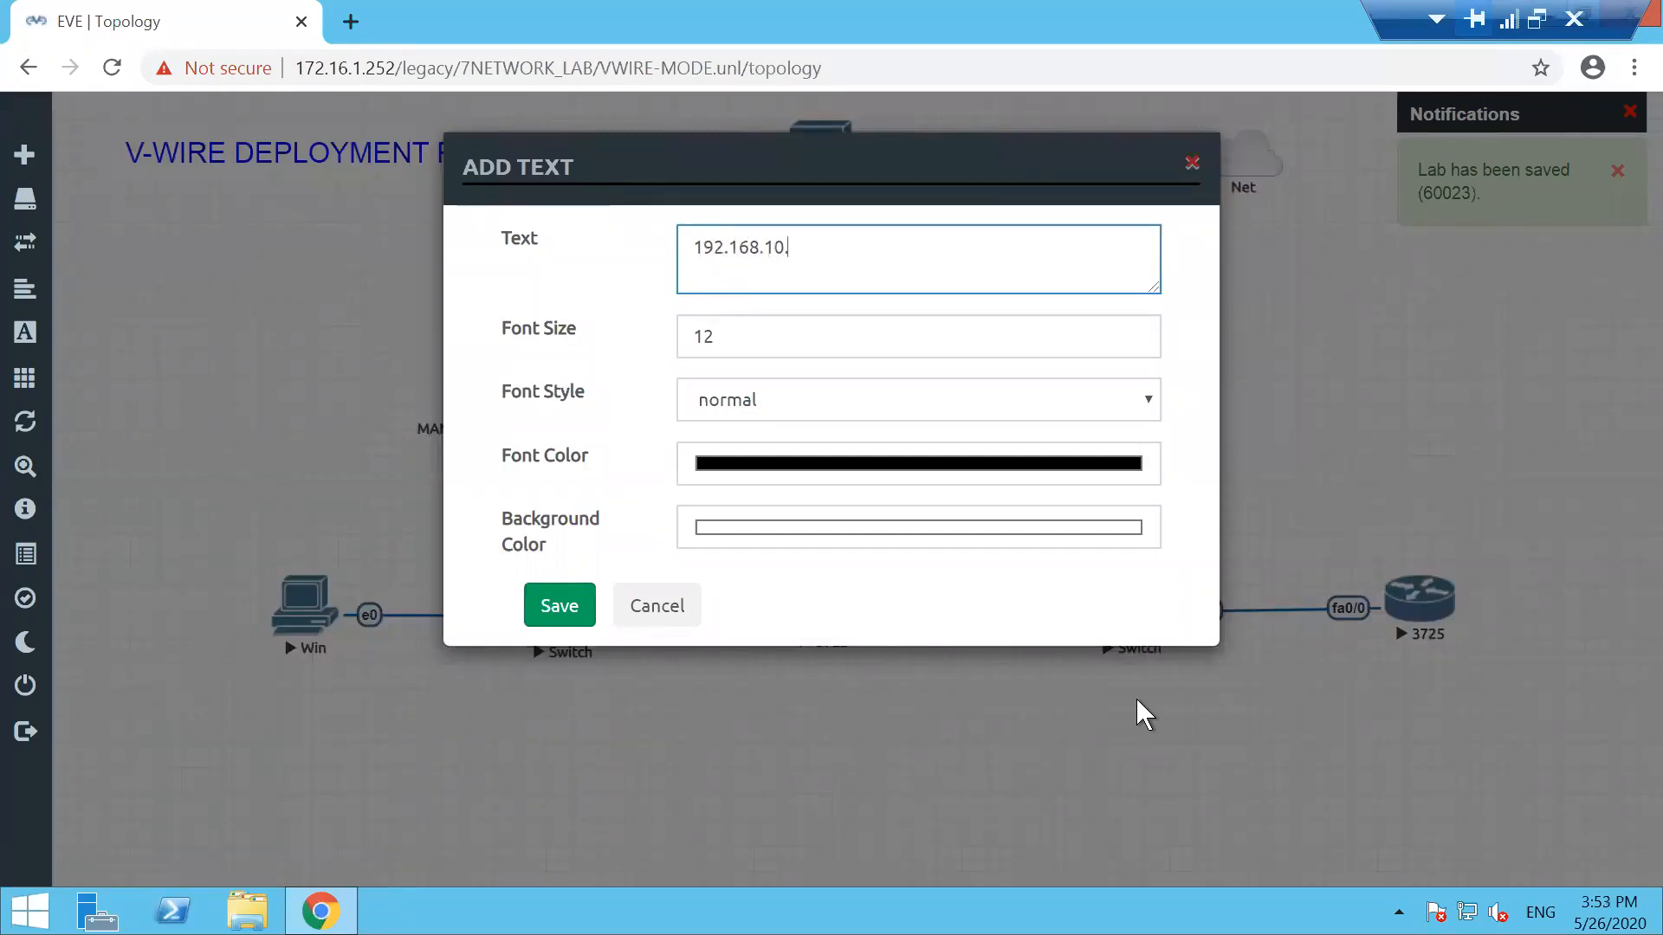
type("0/24")
key("Return")
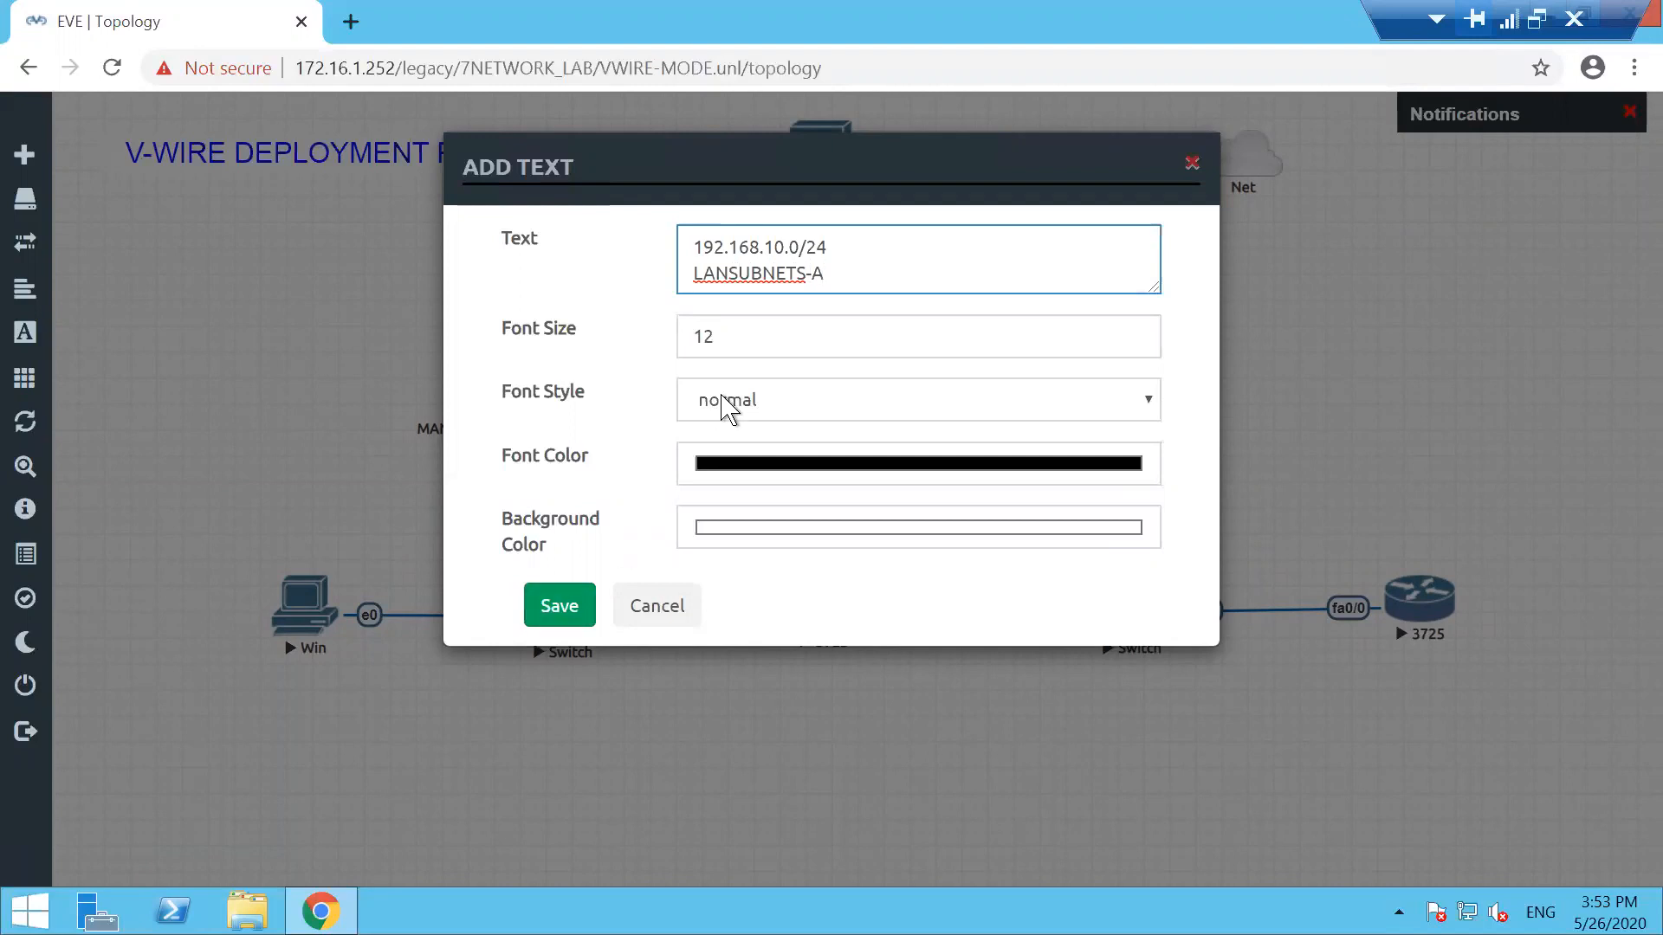
key("BackSpace")
type("-")
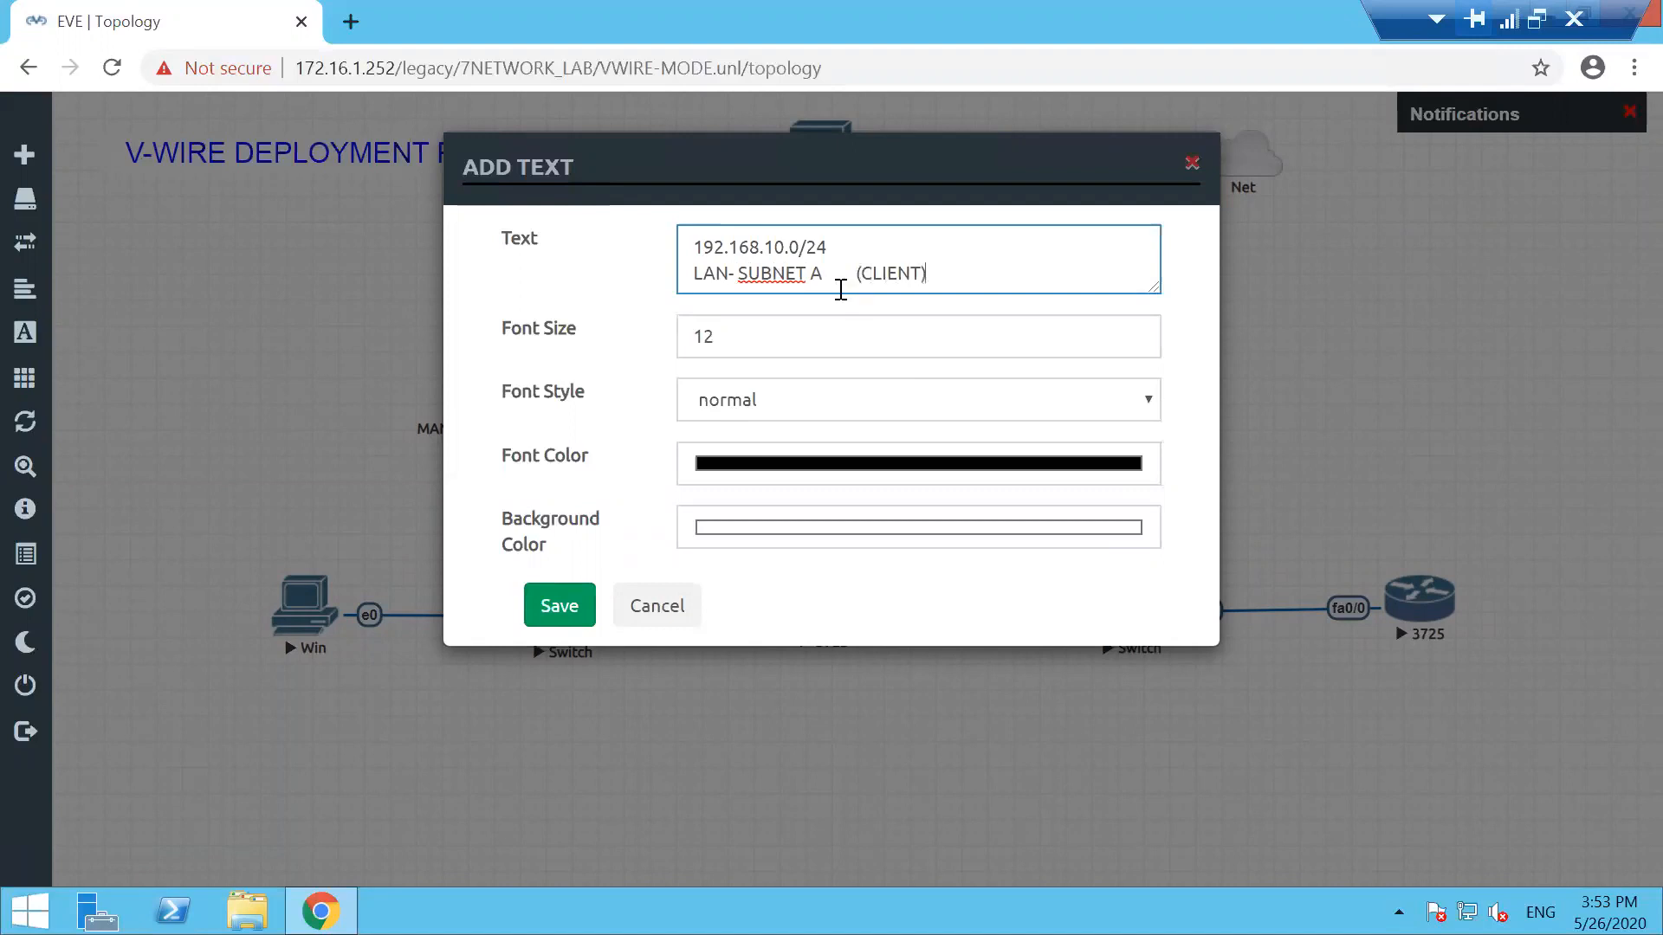
left_click(559, 610)
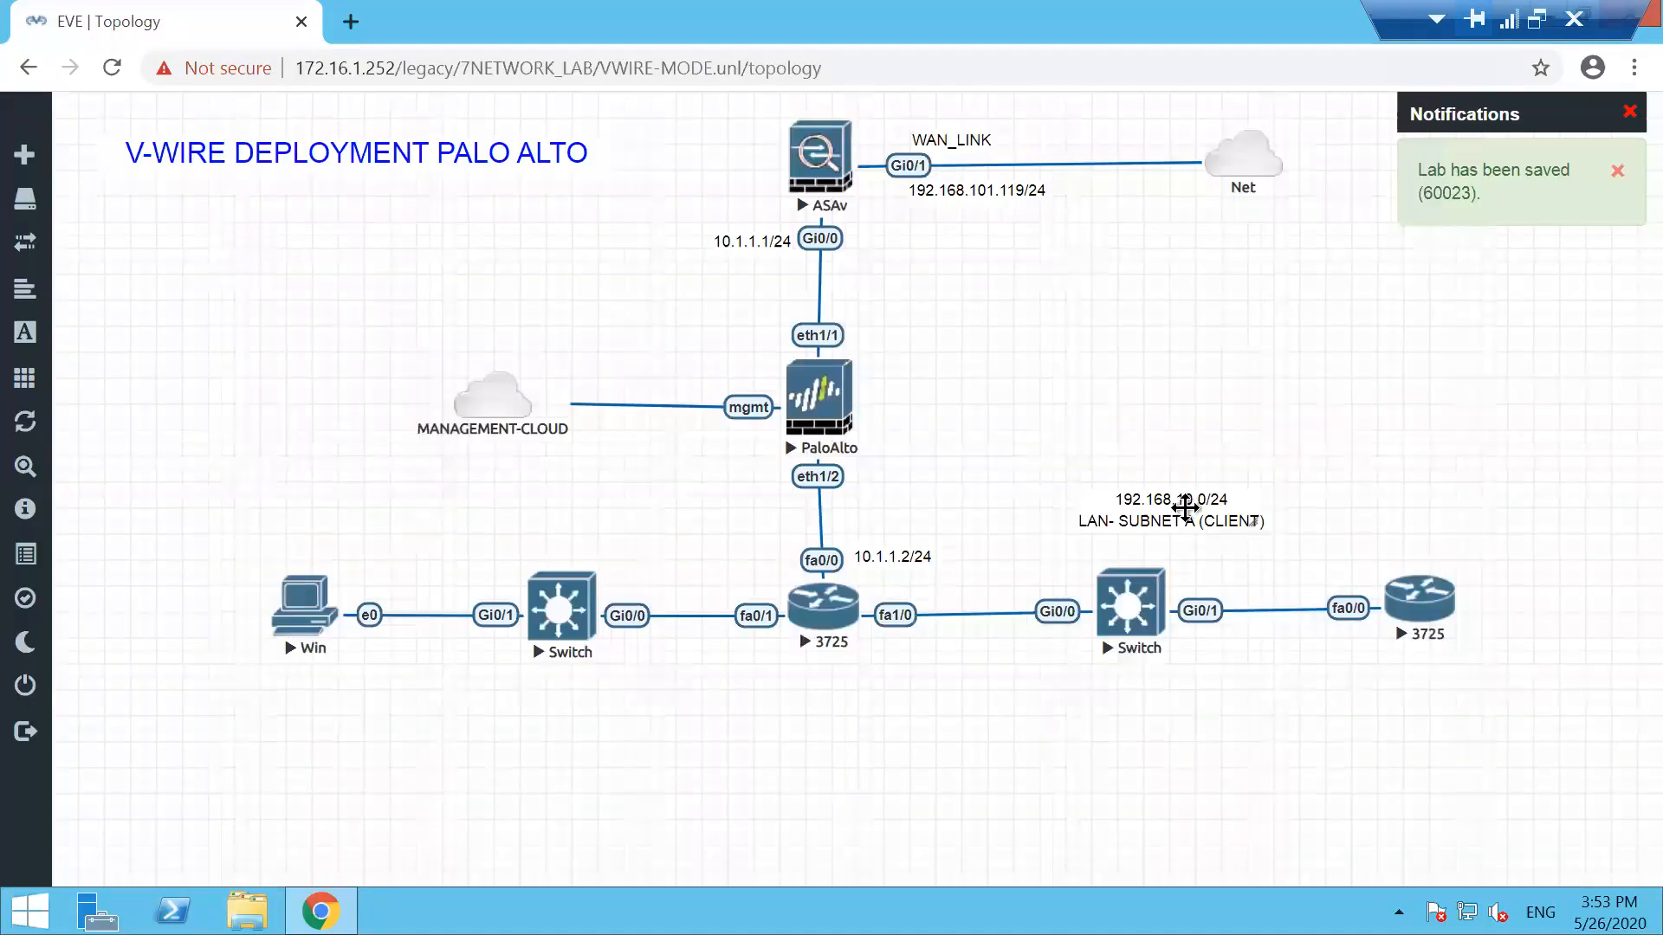
left_click_drag(1186, 508, 585, 691)
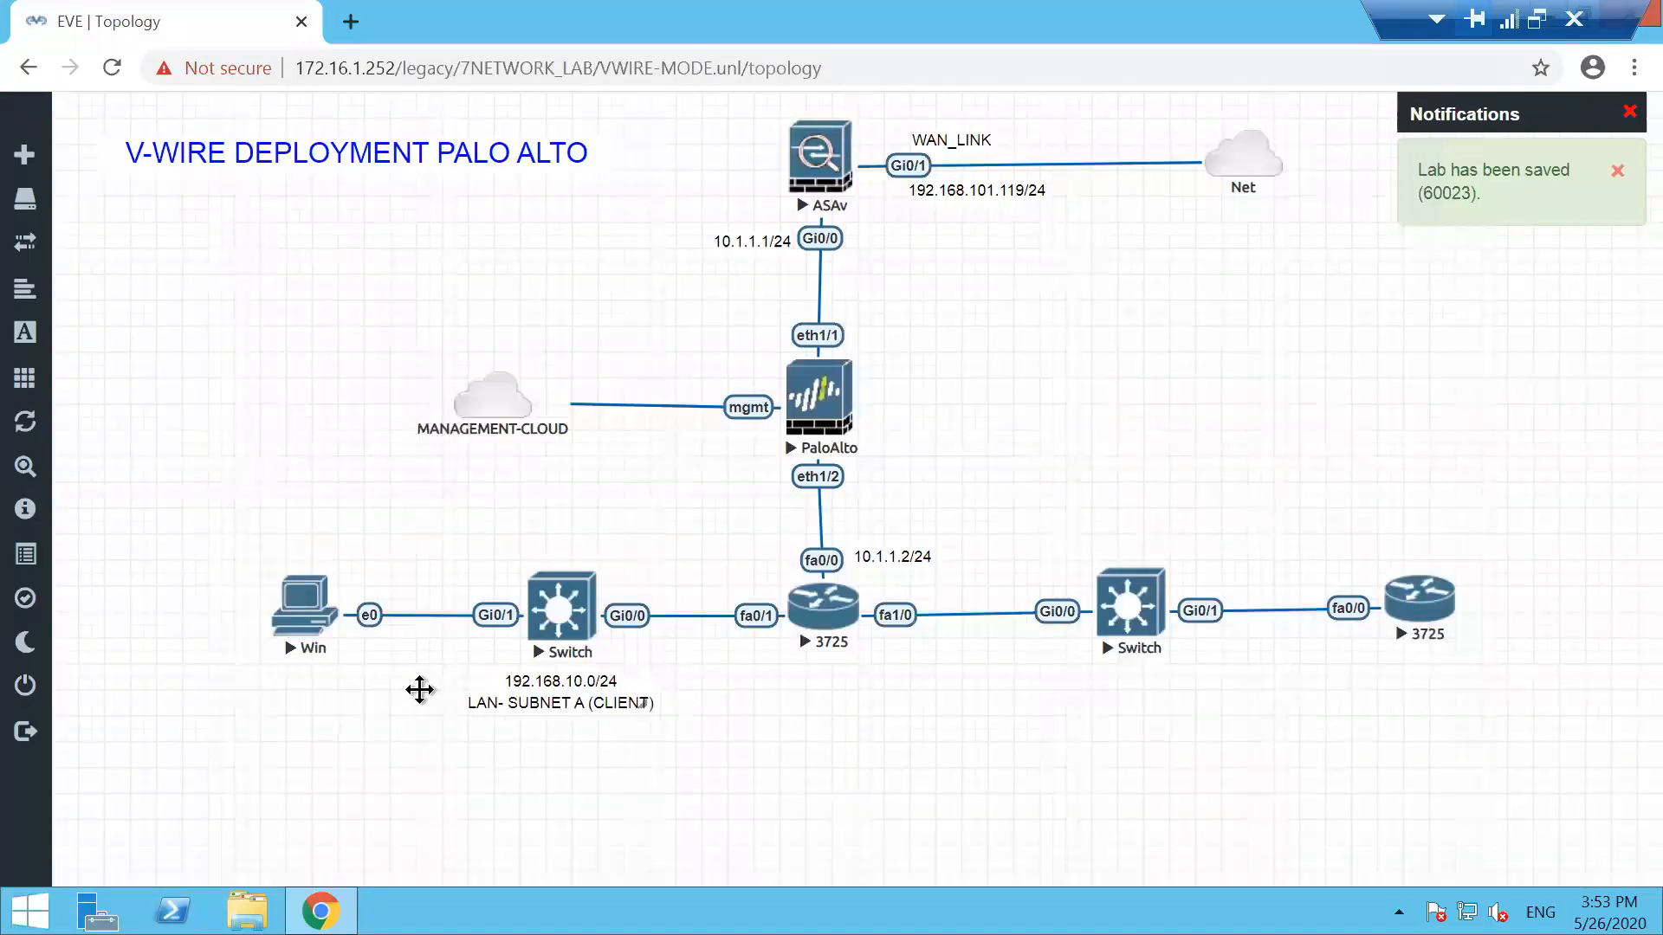
Duplicate the two-line 192.168.10.0/24 LAN label and place the copy below the right-hand switch
right_click(475, 697)
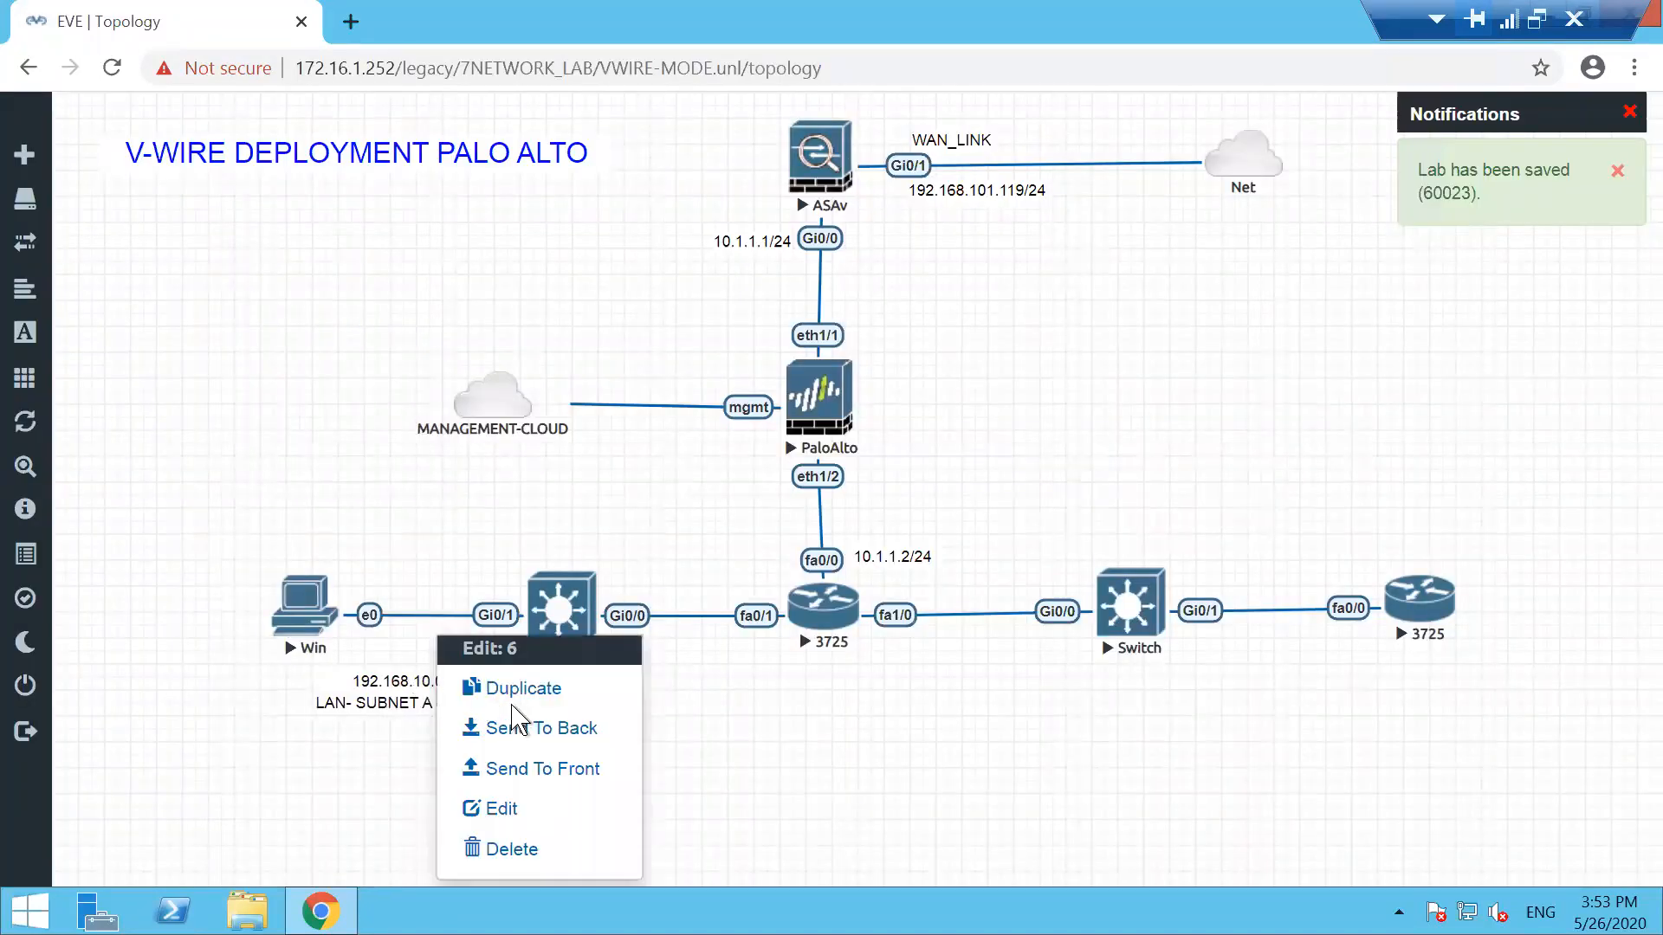
left_click(560, 690)
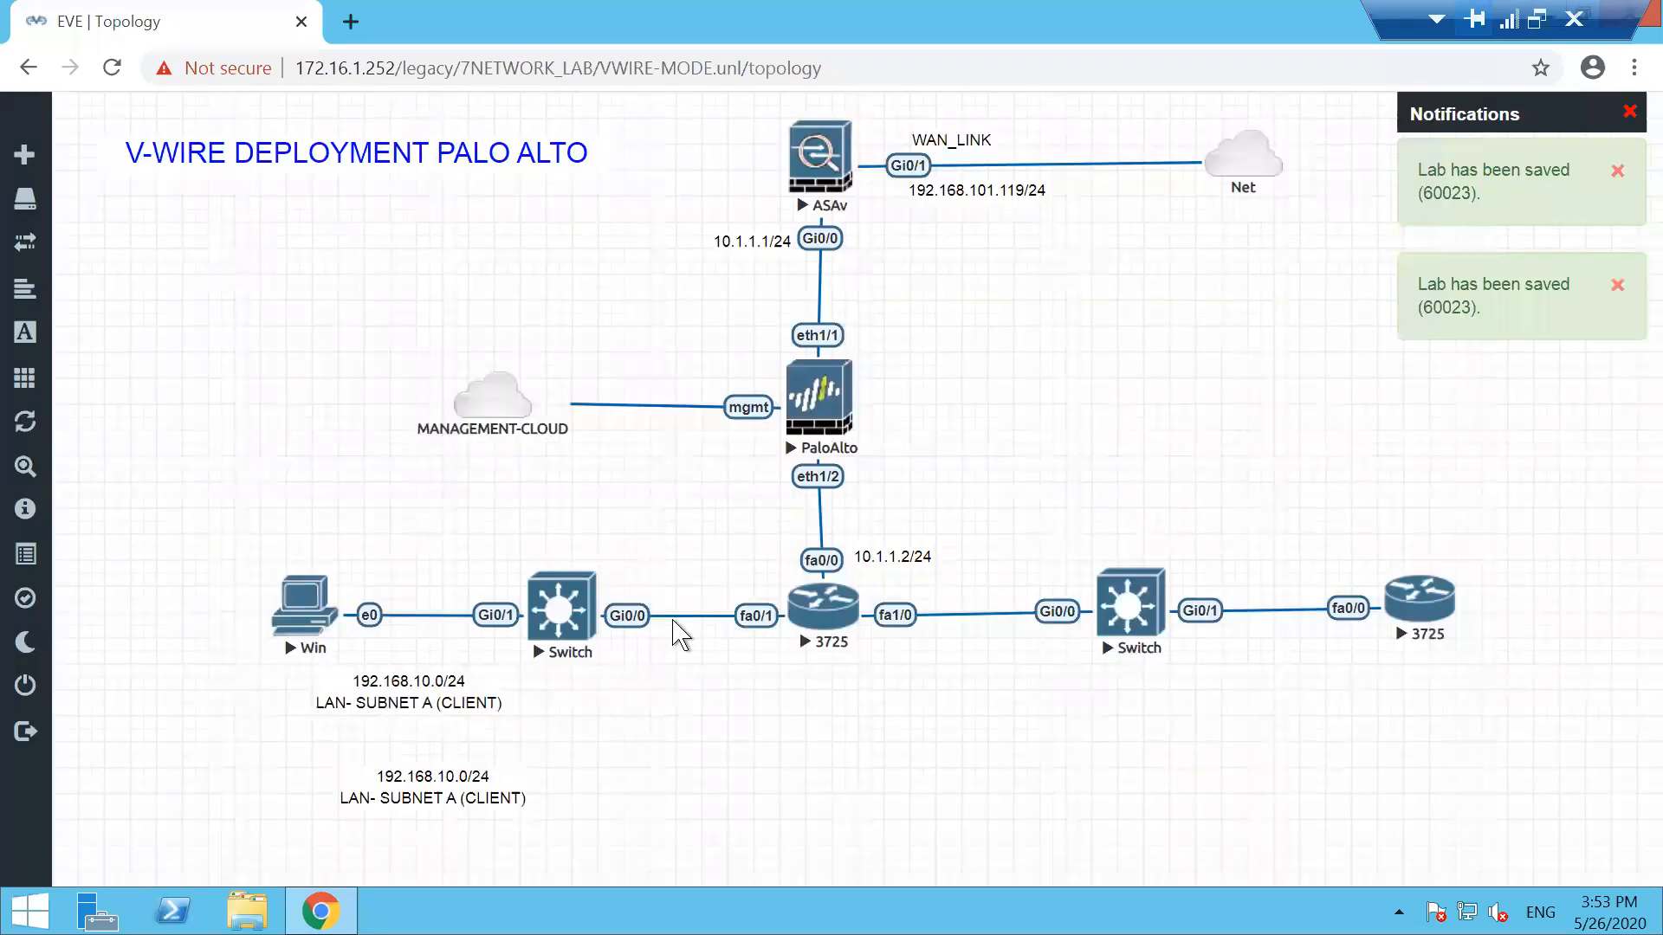
left_click_drag(466, 788, 1198, 706)
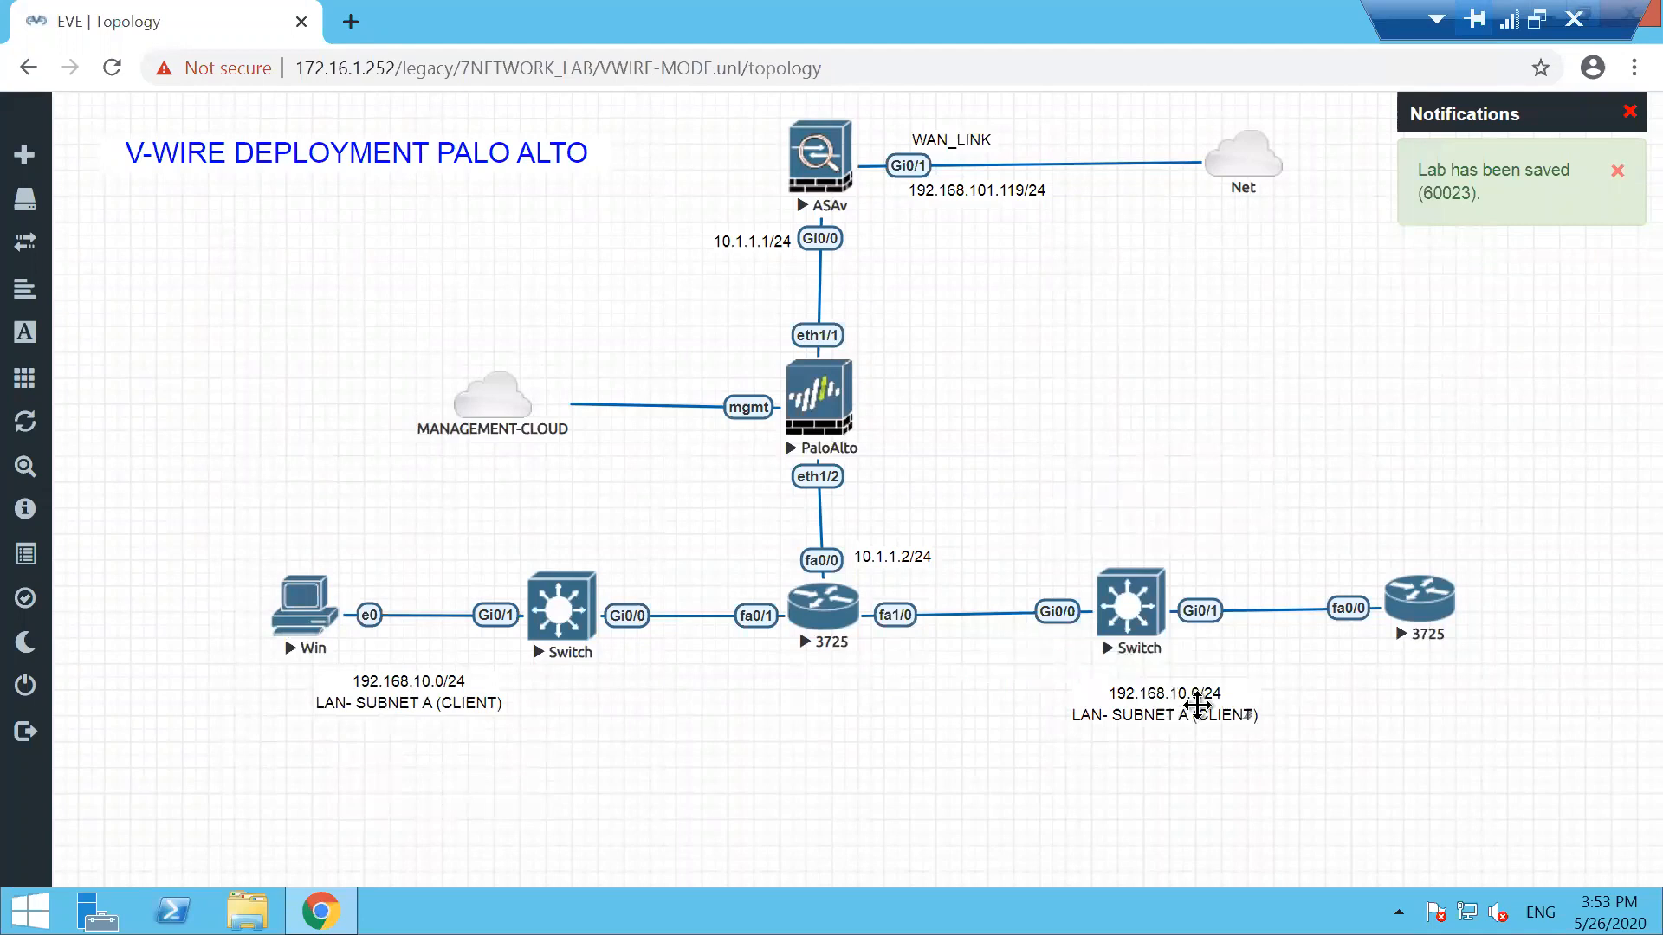
Change the copied label's text to 192.168.20.0/24 and LAN- SUBNET A (SERVER), and center it below the right-hand switch and 3725
double_click(1199, 708)
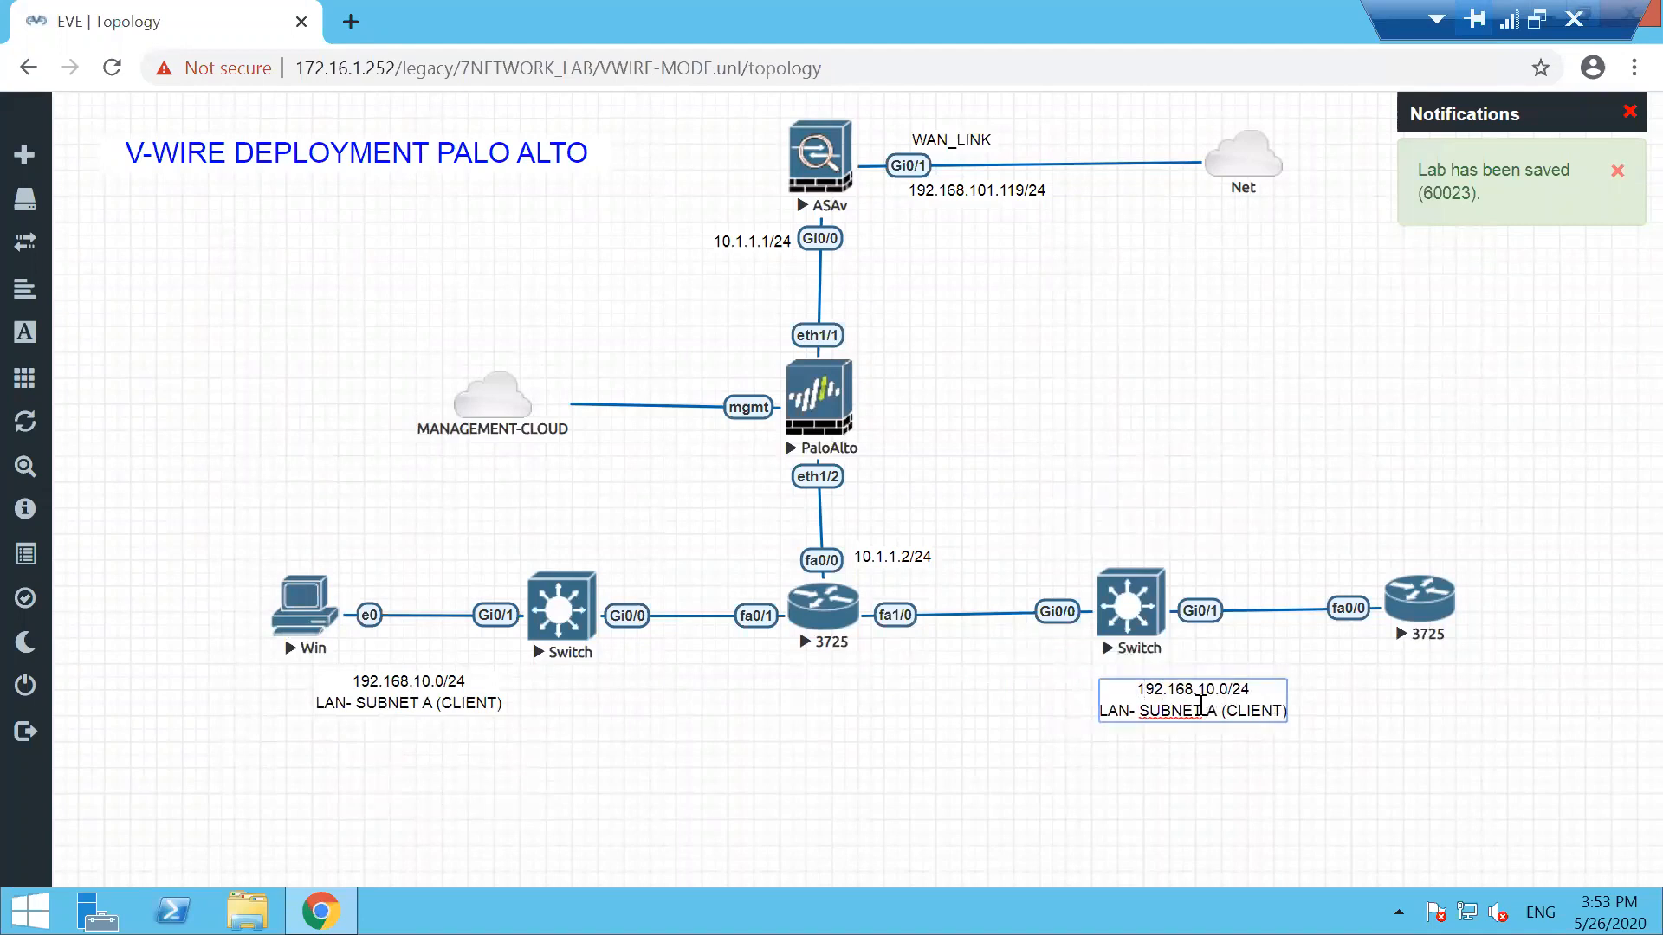
left_click(1201, 693)
key("BackSpace")
type("2")
key("Right")
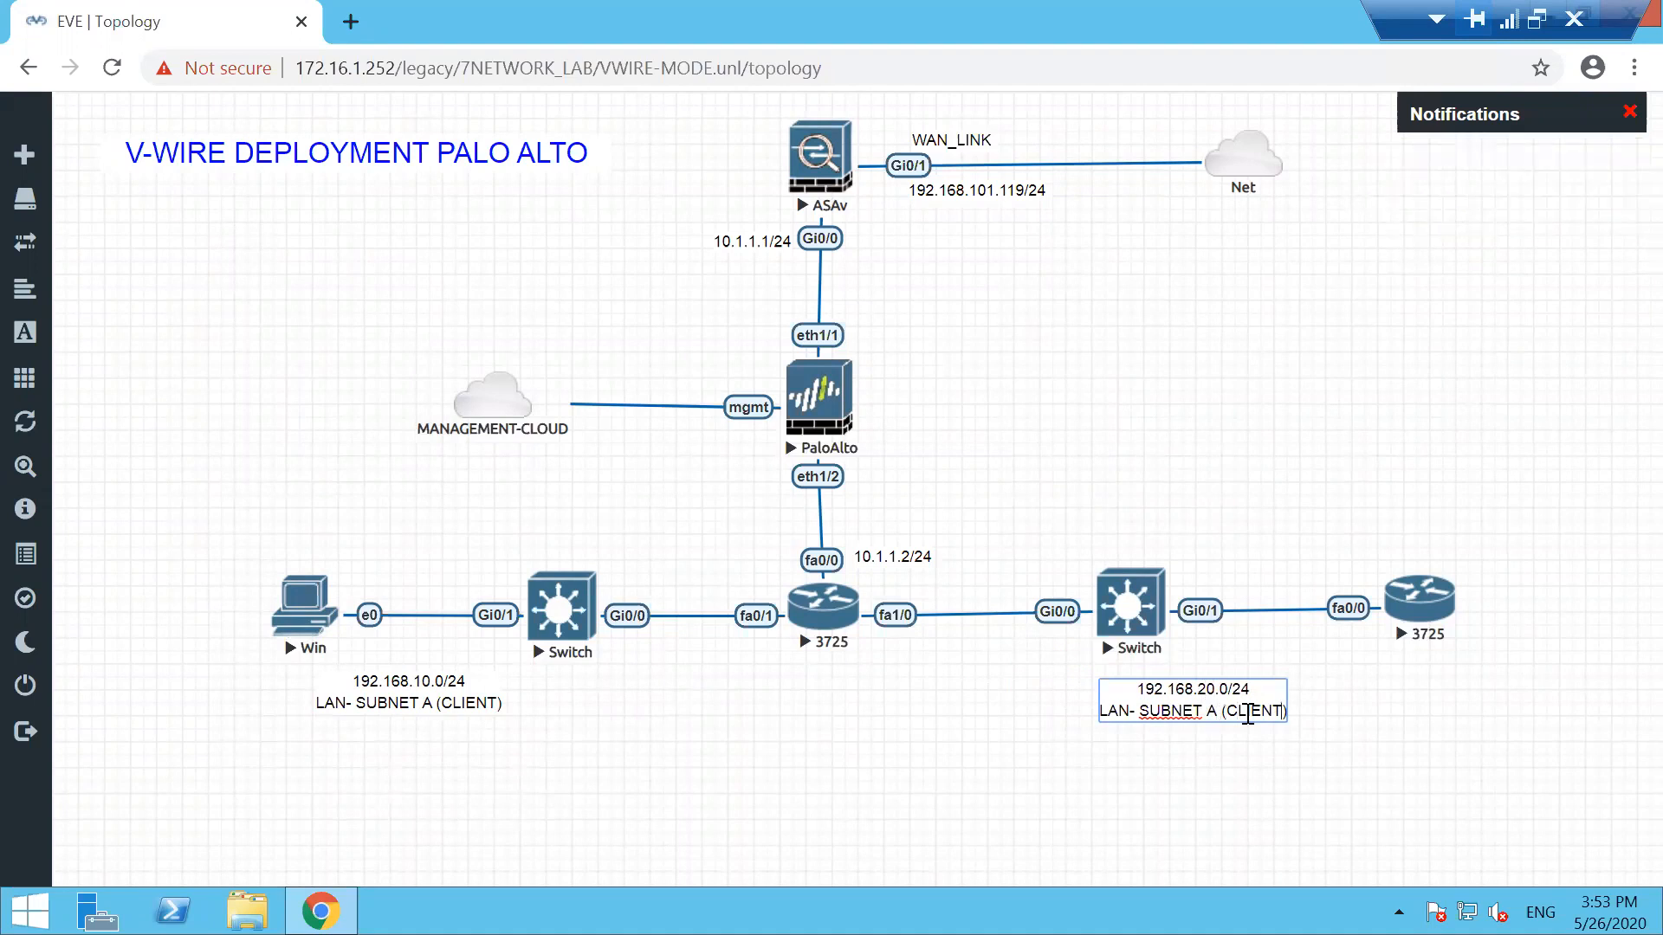
key("BackSpace")
key("BackSpace")
key("BackSpace")
key("BackSpace")
key("BackSpace")
key("BackSpace")
key("BackSpace")
type("SERVER")
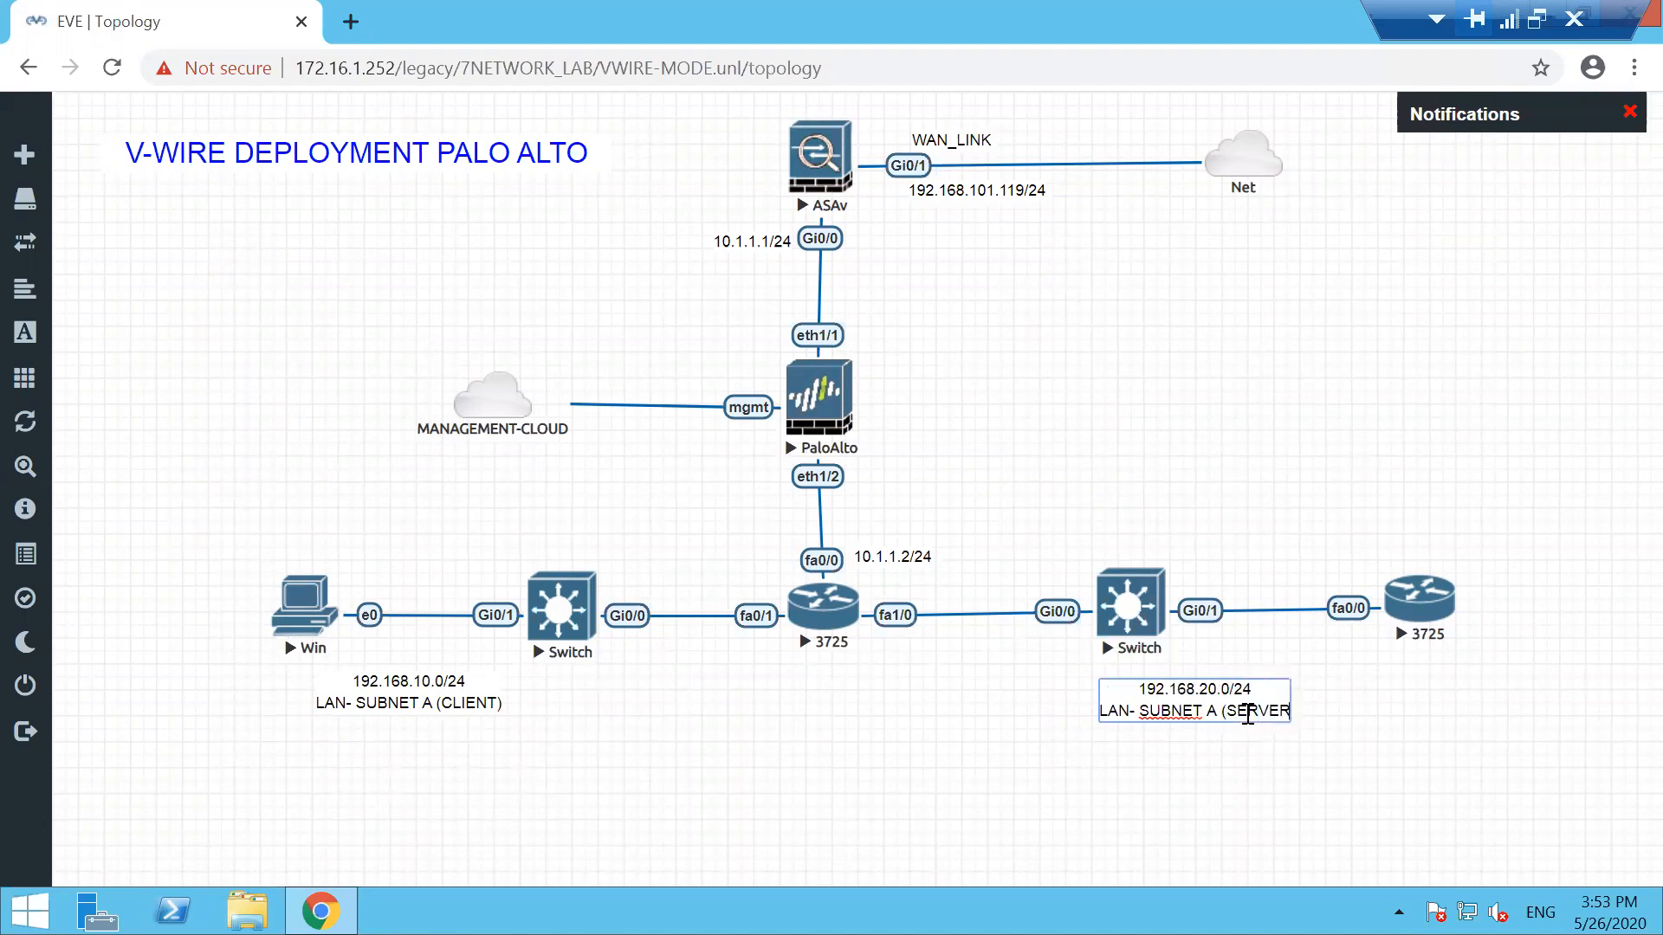
type(")")
left_click(1464, 726)
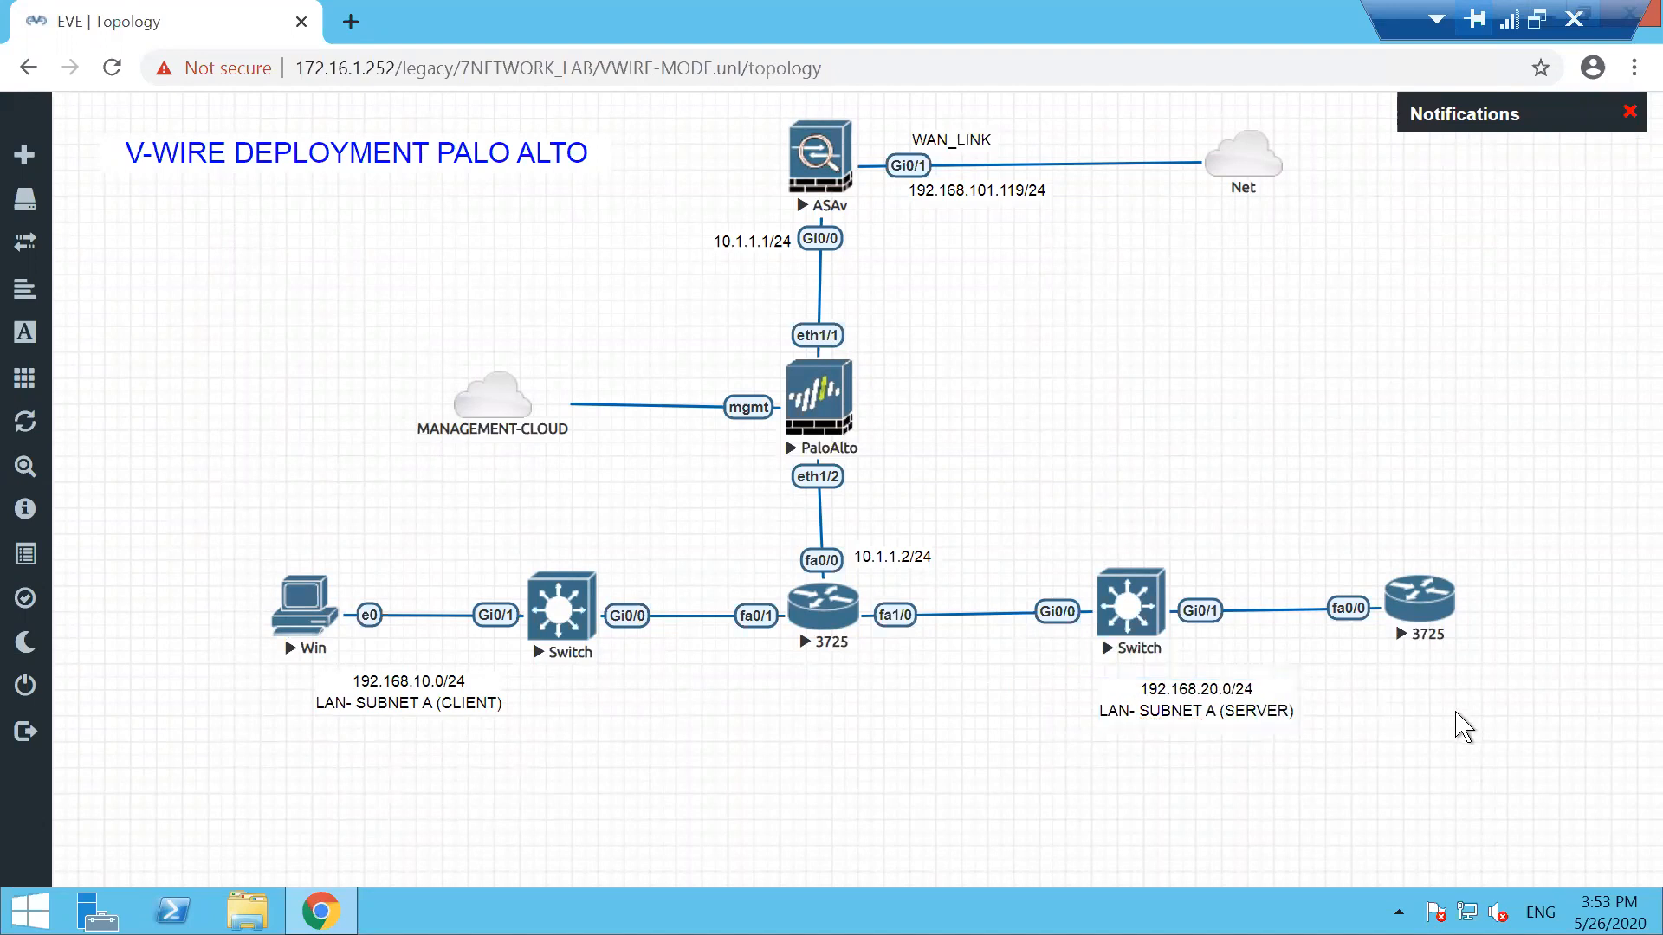
left_click_drag(1222, 700, 1310, 689)
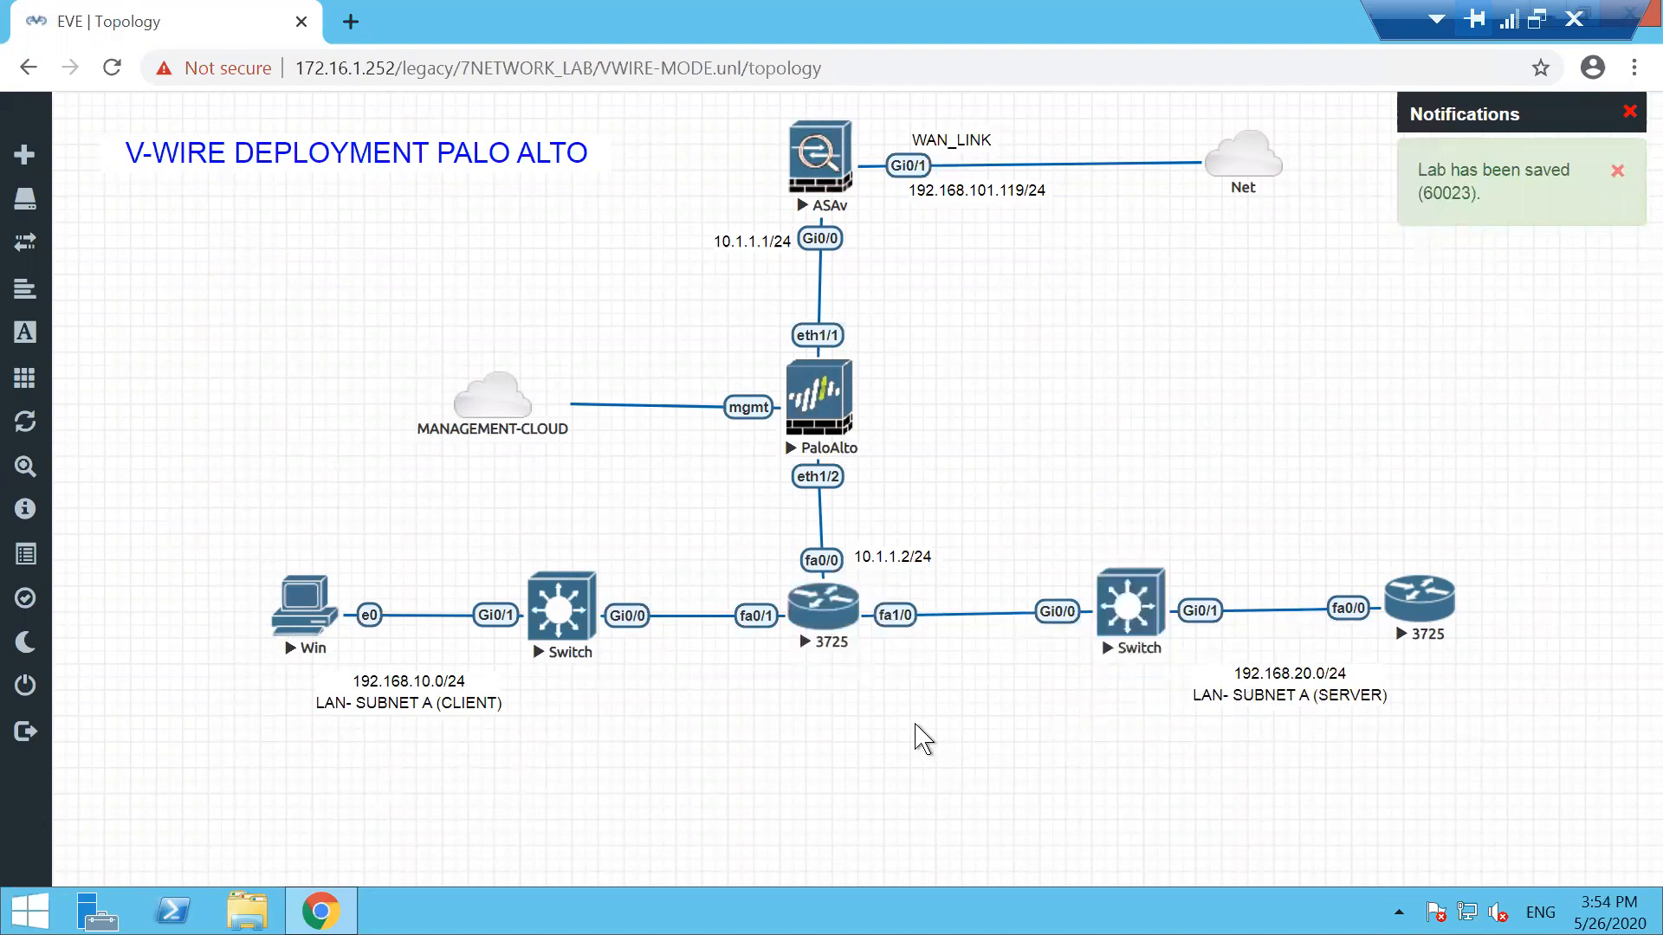
Add a light violet-blue text label 192.168.20.1, enlarge it, and place it below the central 3725's fa1/0 interface
right_click(931, 771)
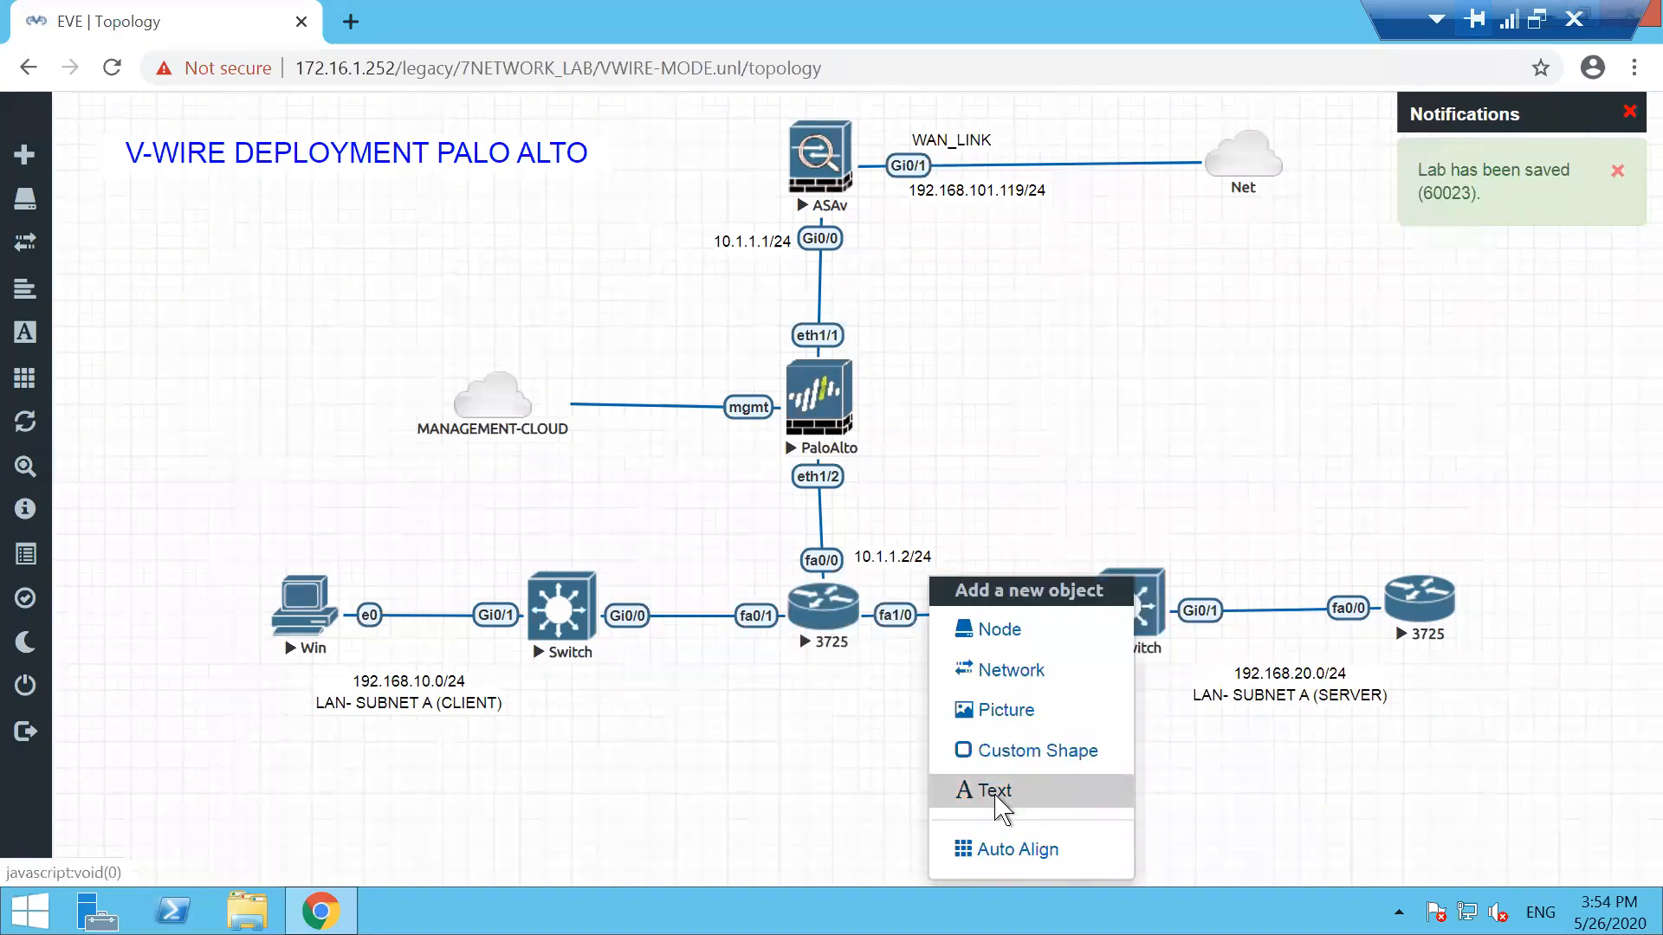
left_click(996, 793)
type("192.168.20")
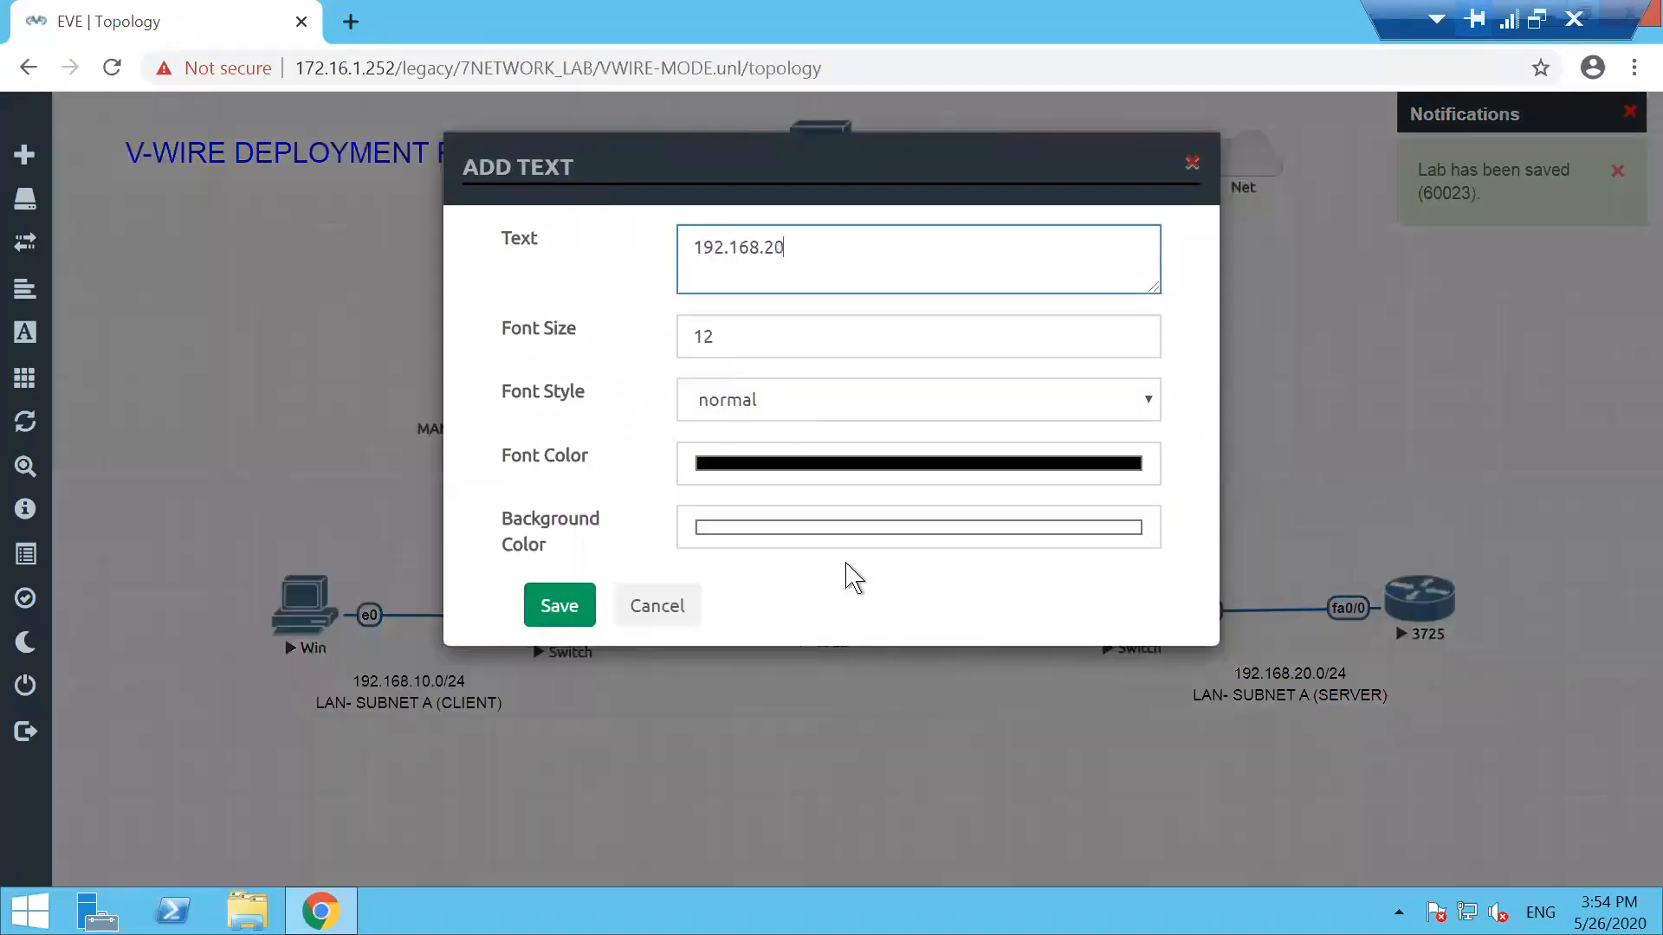
type(".1")
left_click(798, 470)
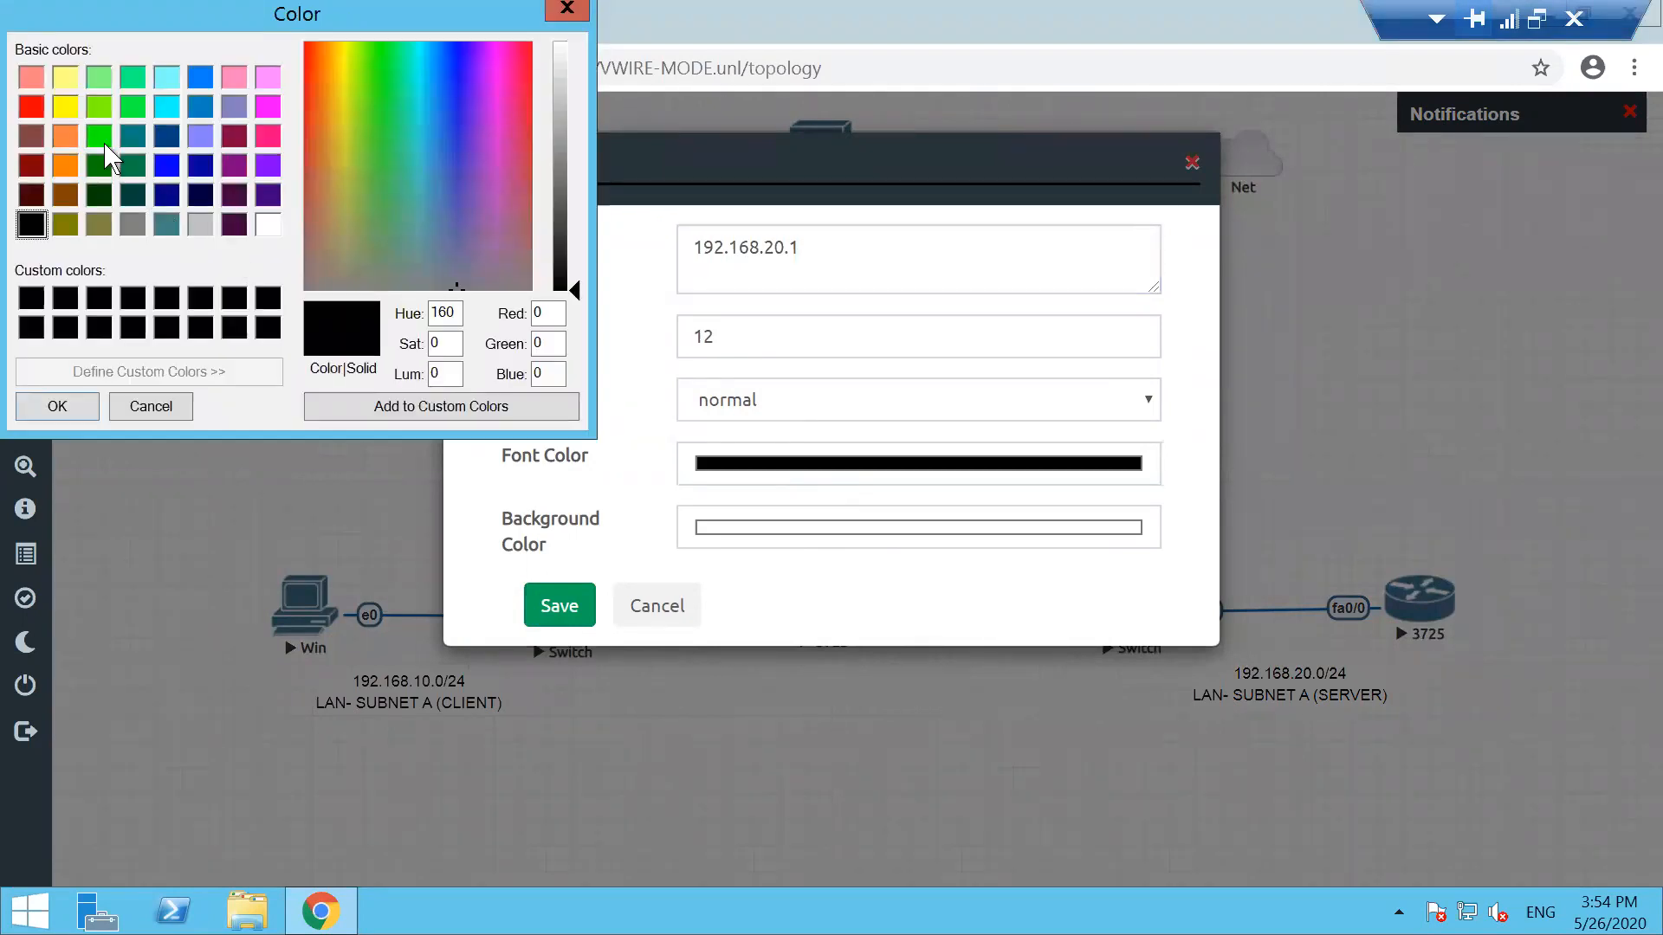
left_click(200, 134)
left_click(58, 407)
left_click(558, 606)
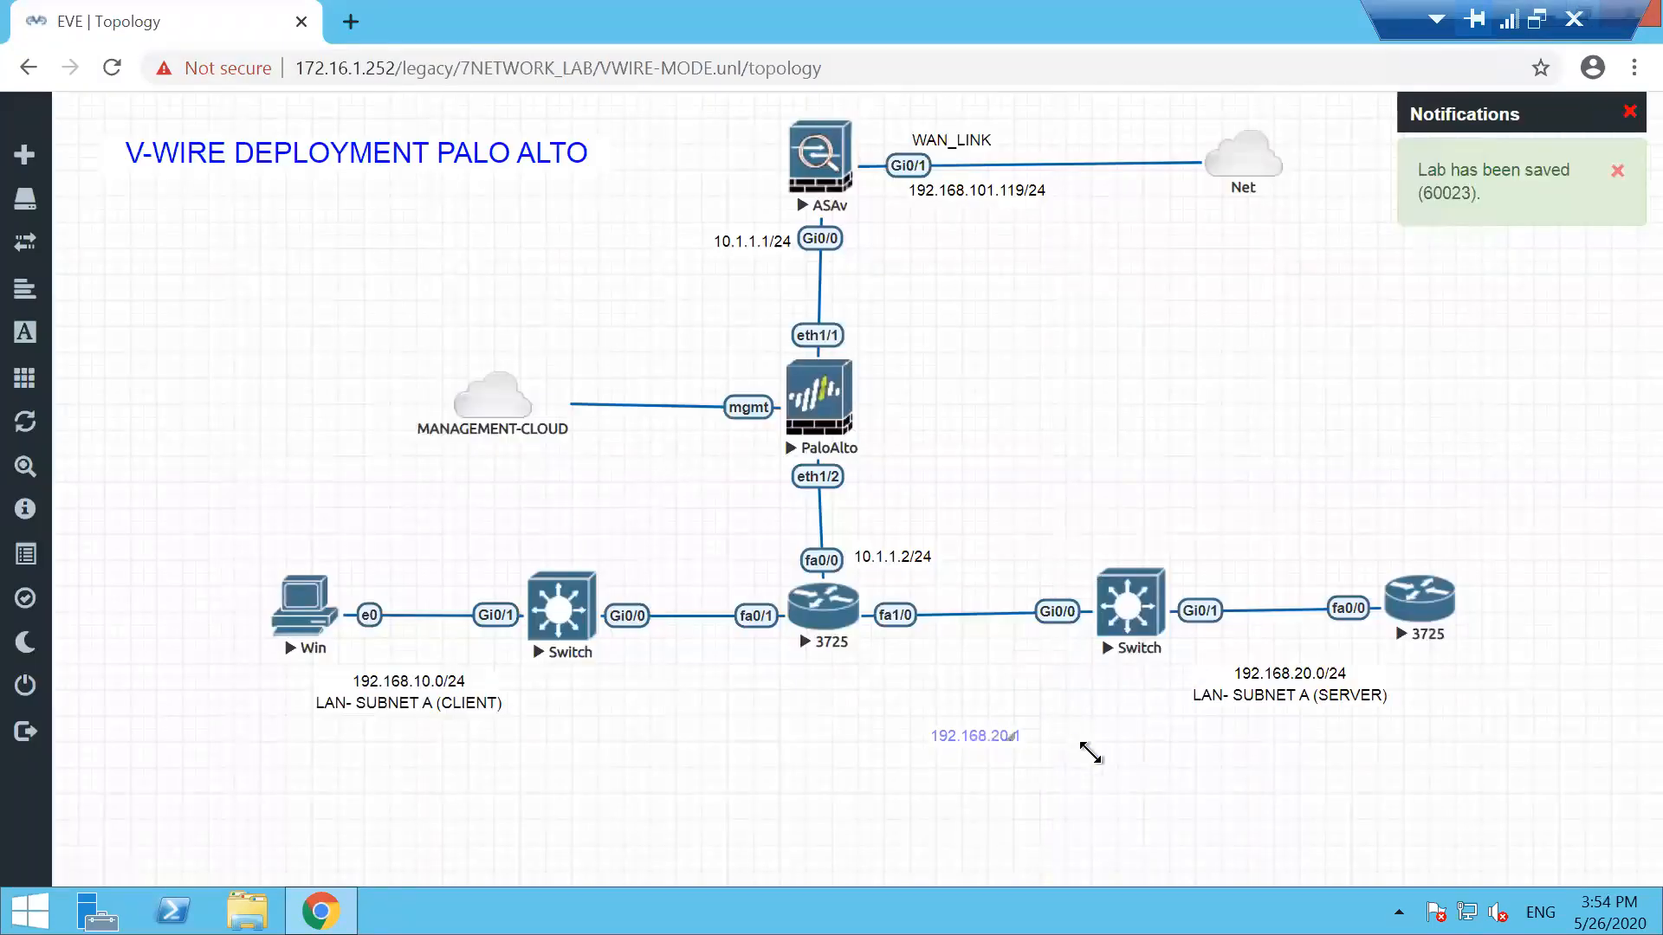
left_click_drag(1090, 753, 997, 664)
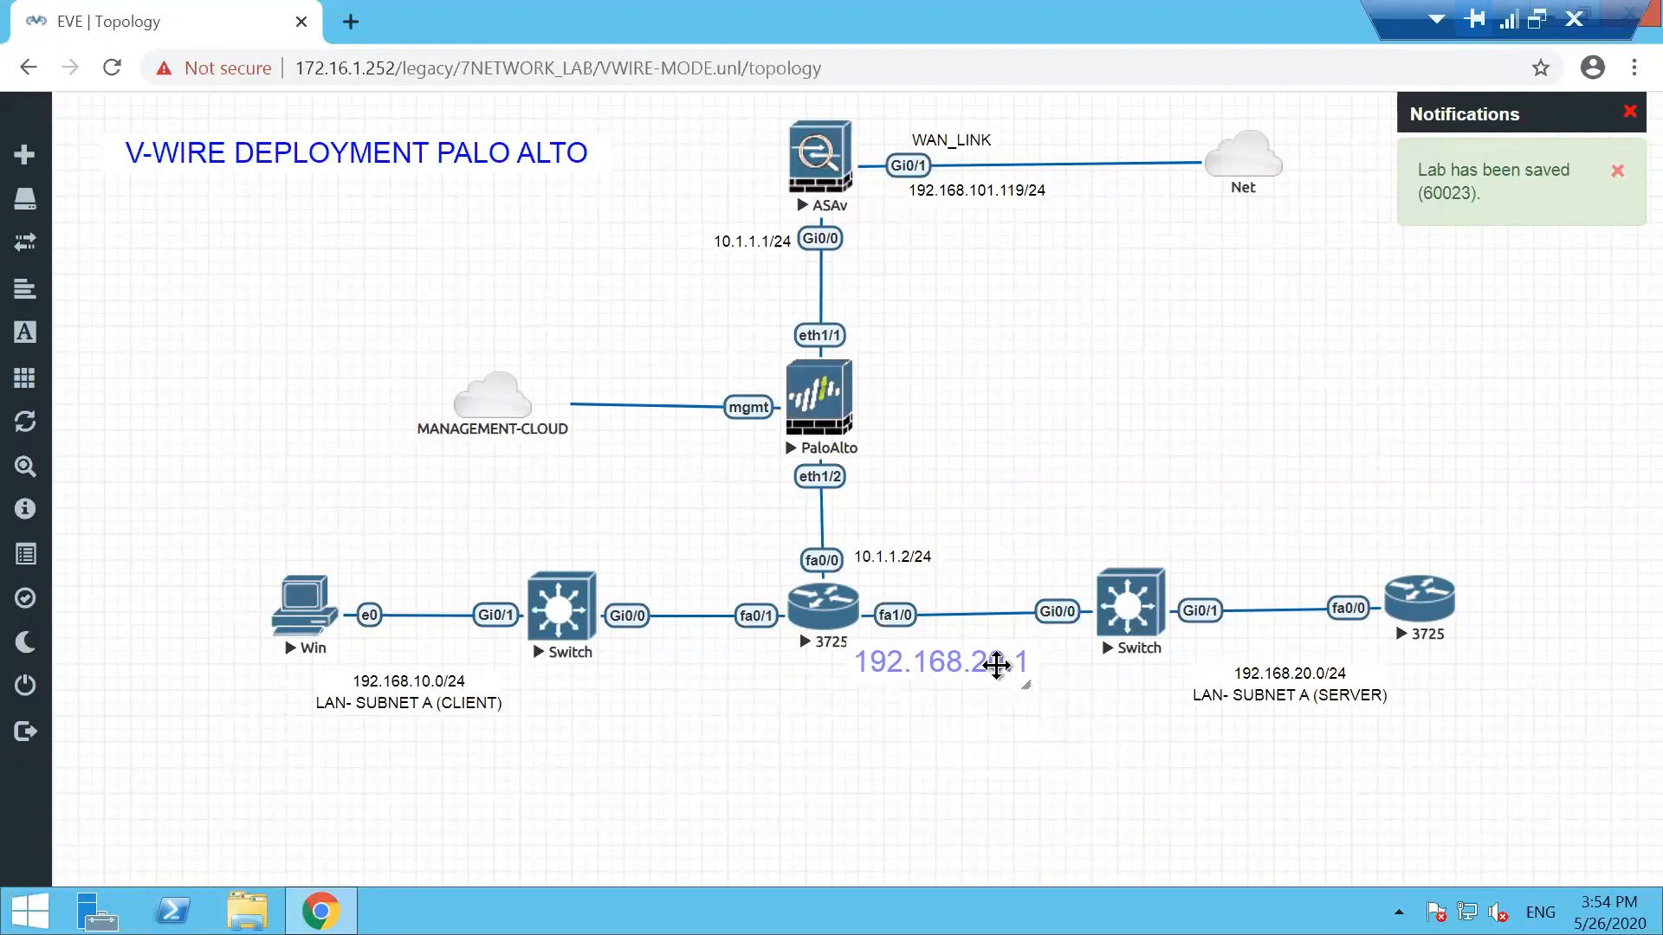
Duplicate the 192.168.20.1 label
right_click(997, 641)
left_click(1053, 693)
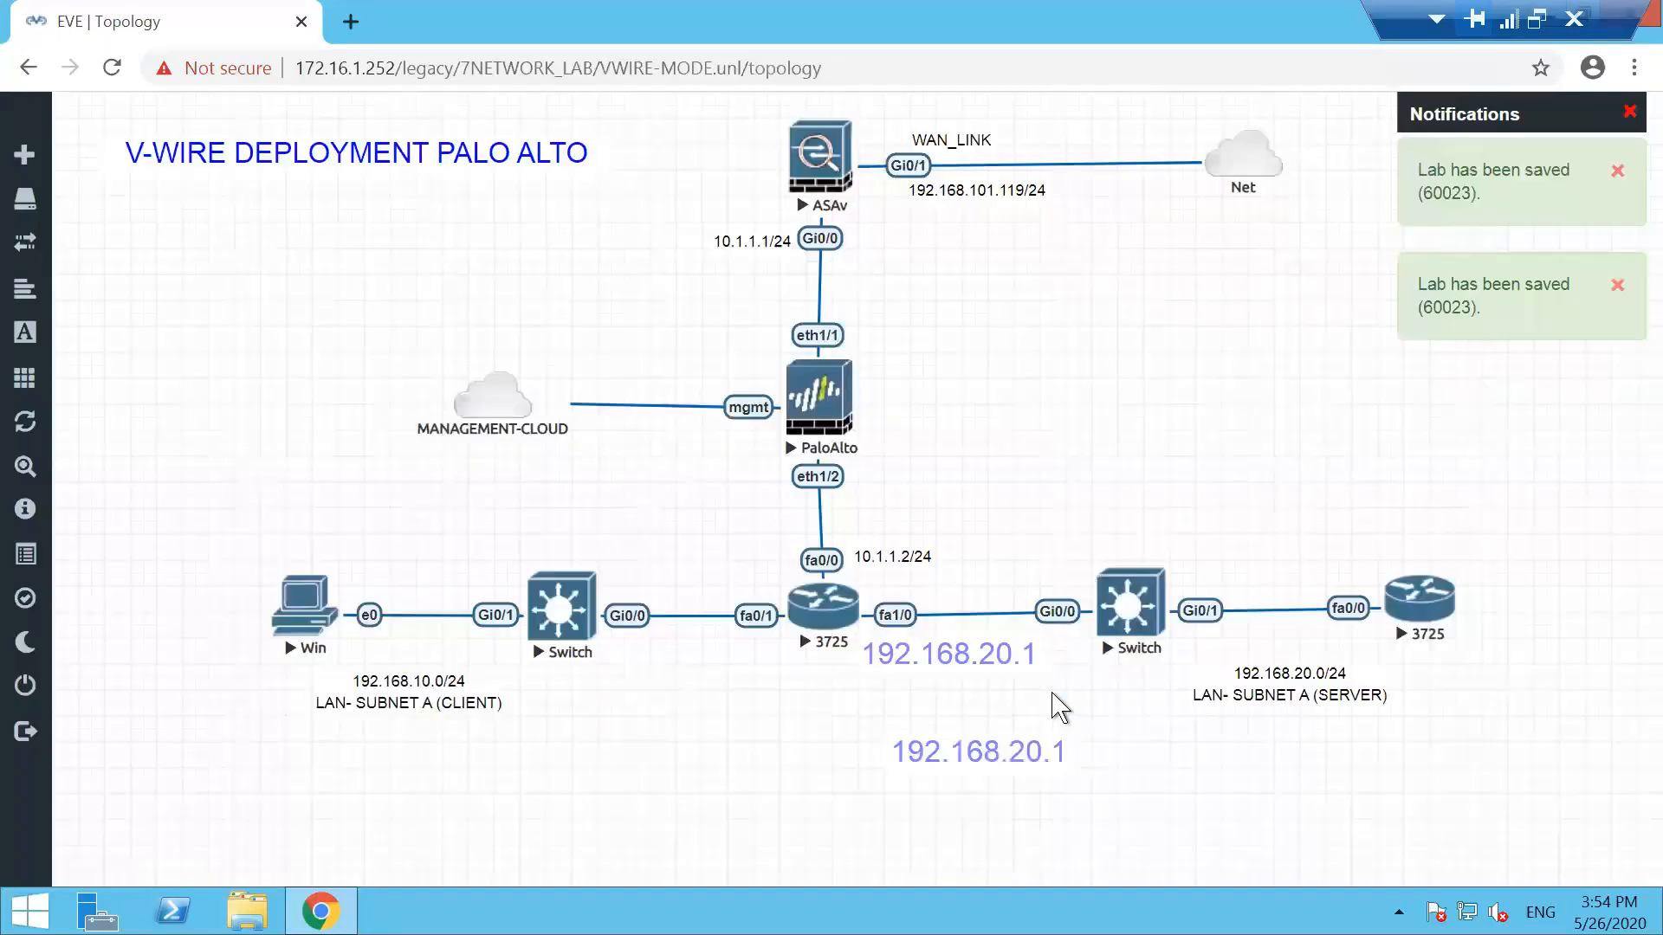